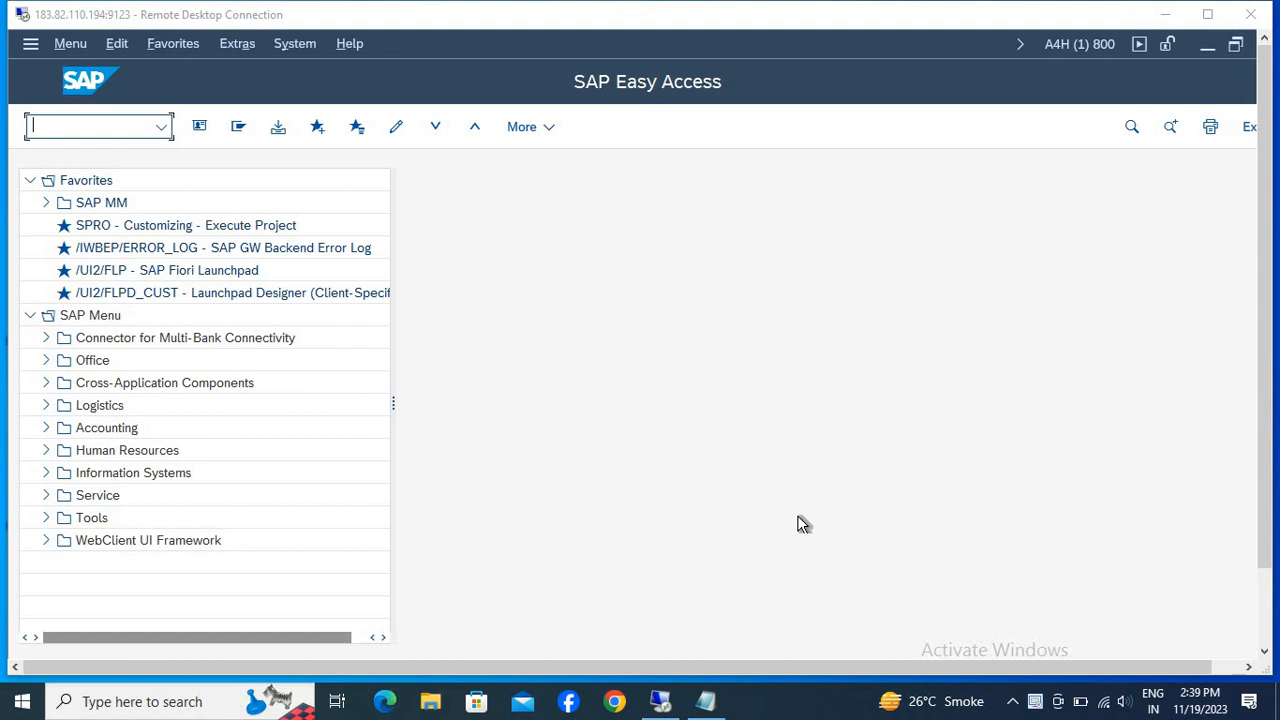
# Open transaction FS00 for central G/L account maintenance.
pyautogui.click(111, 125)
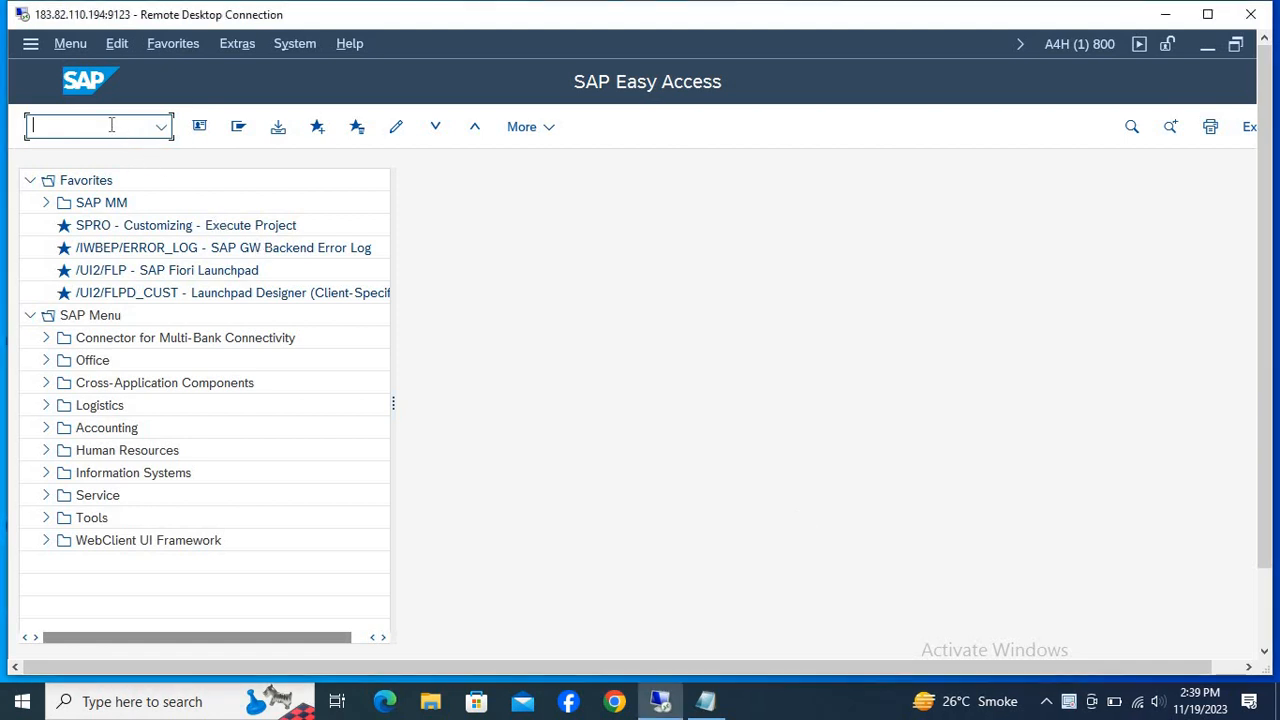
pyautogui.write('FS00')
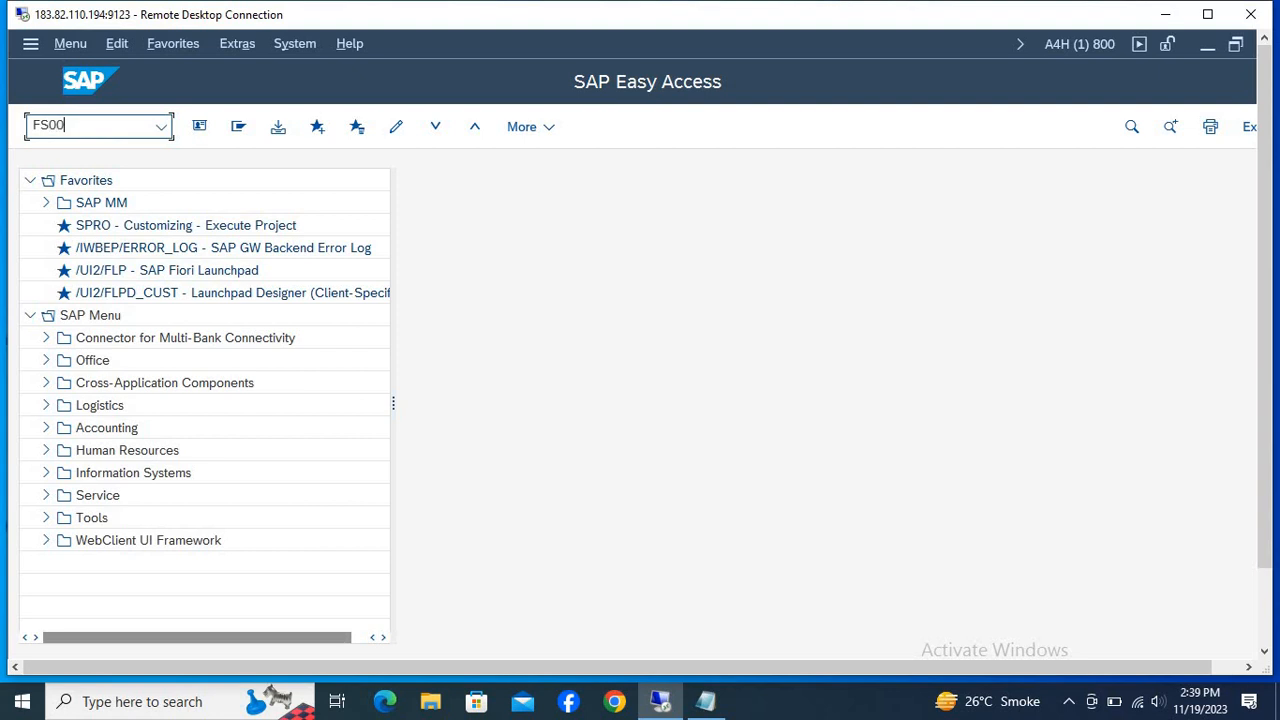
pyautogui.press('Return')
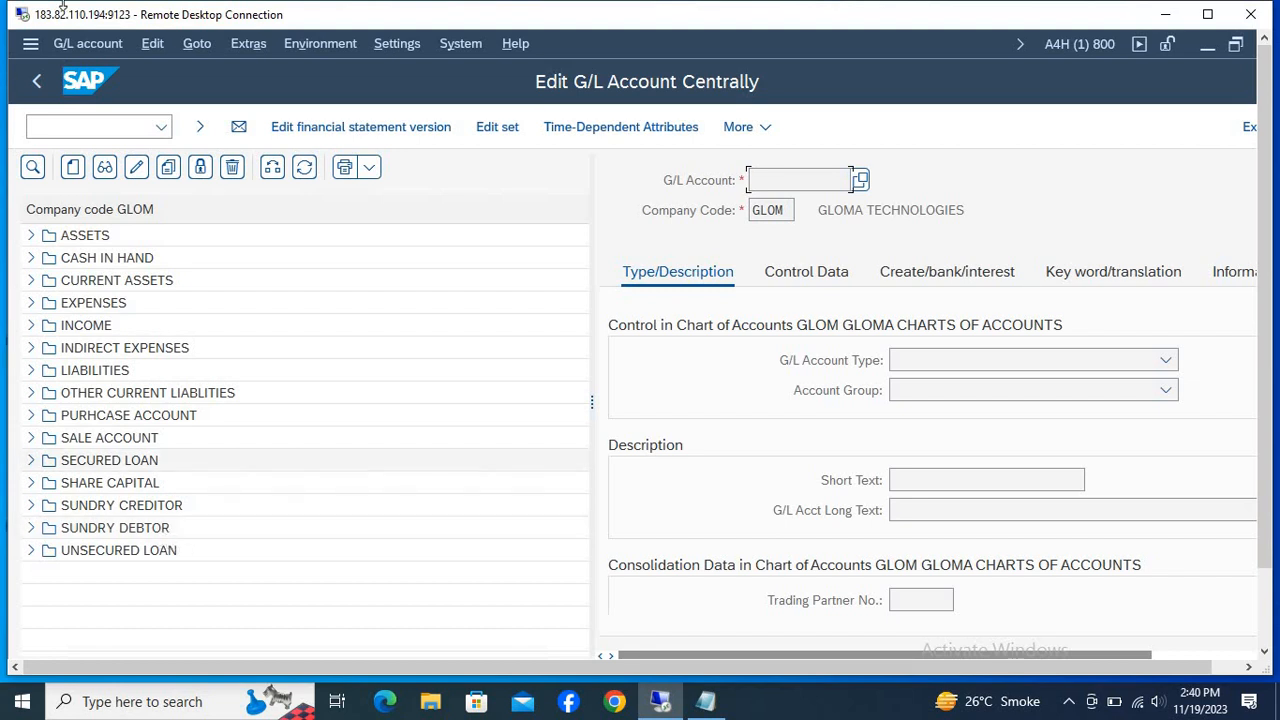
# Leave G/L account maintenance and open transaction OBD4 for the G/L account groups.
pyautogui.click(75, 128)
pyautogui.write('/n')
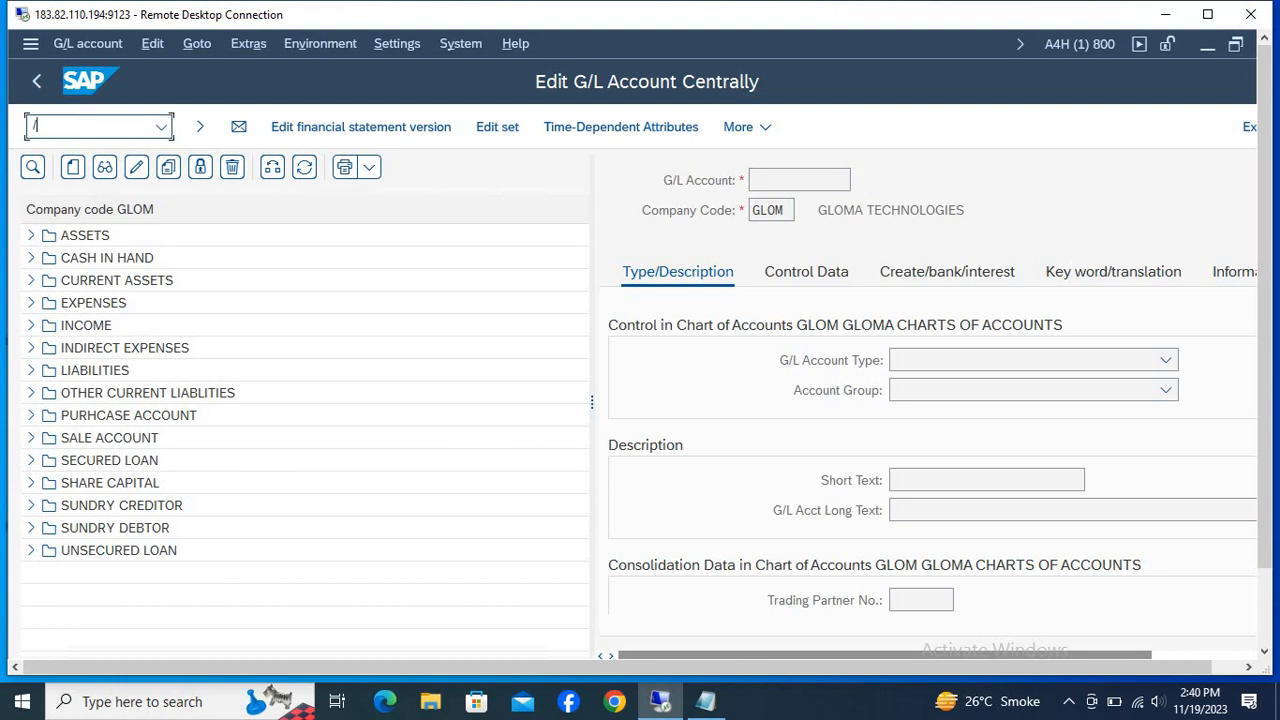
pyautogui.press('Return')
pyautogui.write('OBD4')
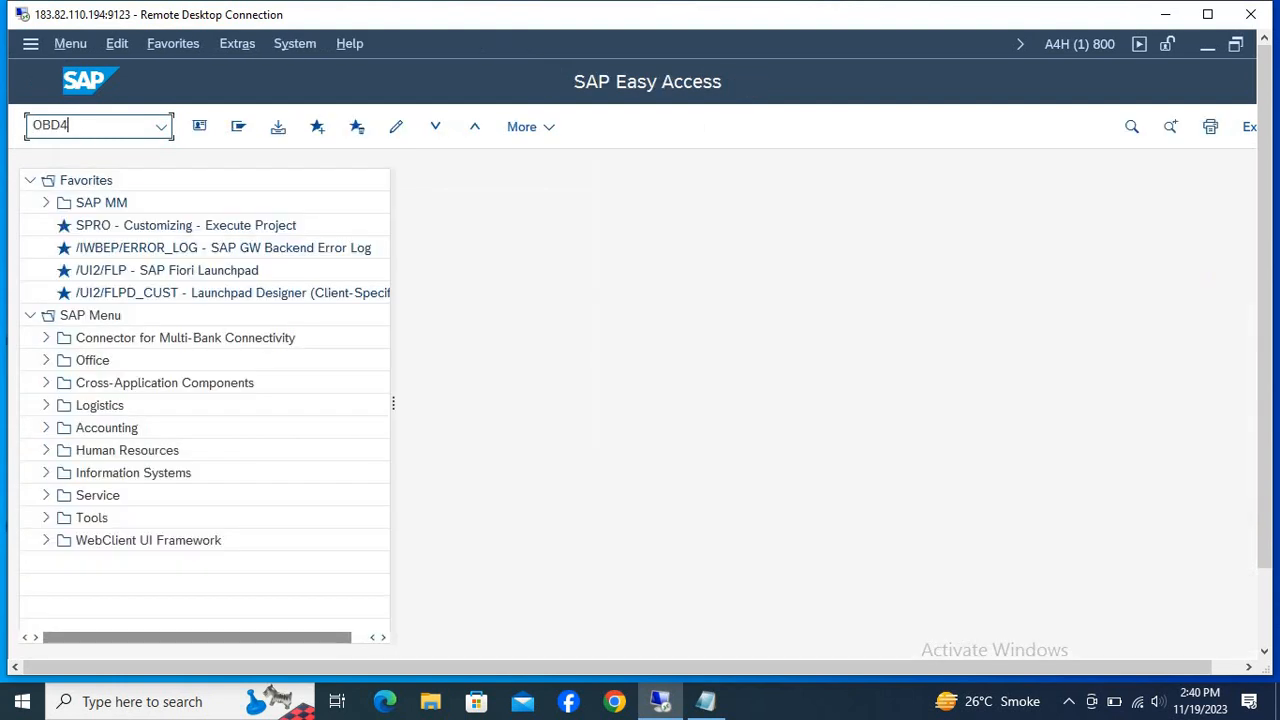
pyautogui.press('Return')
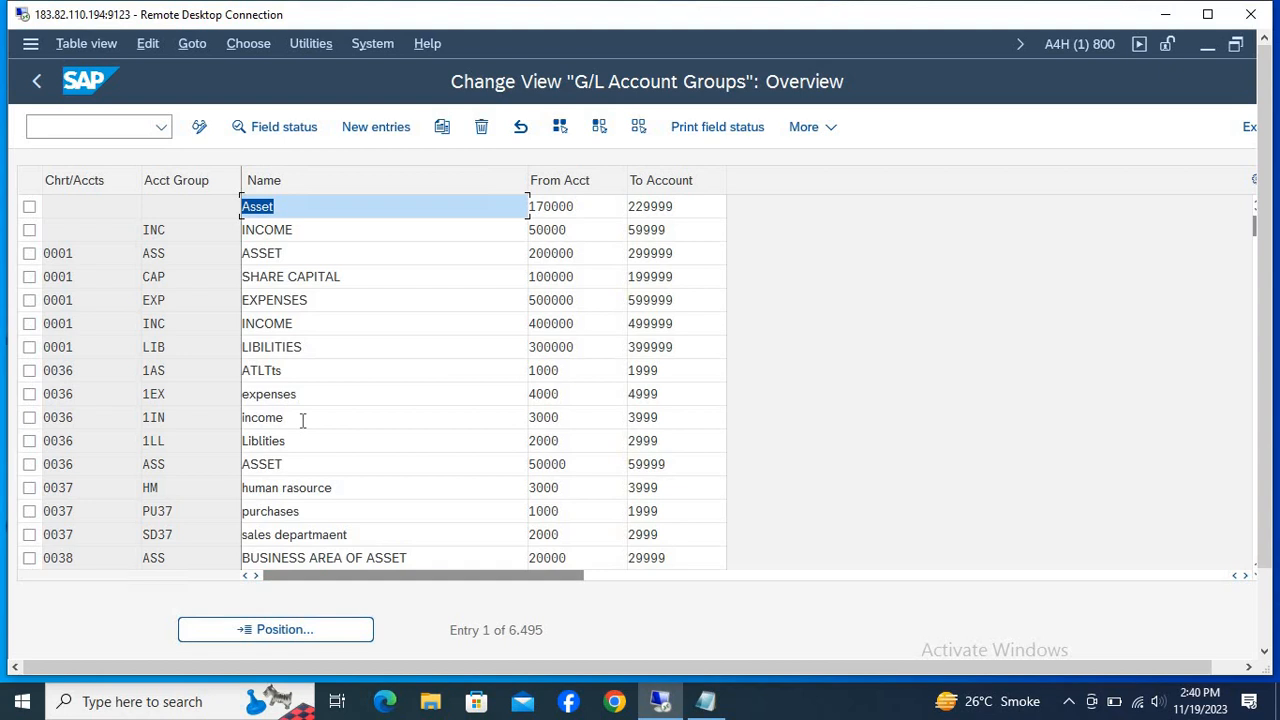
# Position the account group list at chart of accounts HHBK.
pyautogui.click(304, 630)
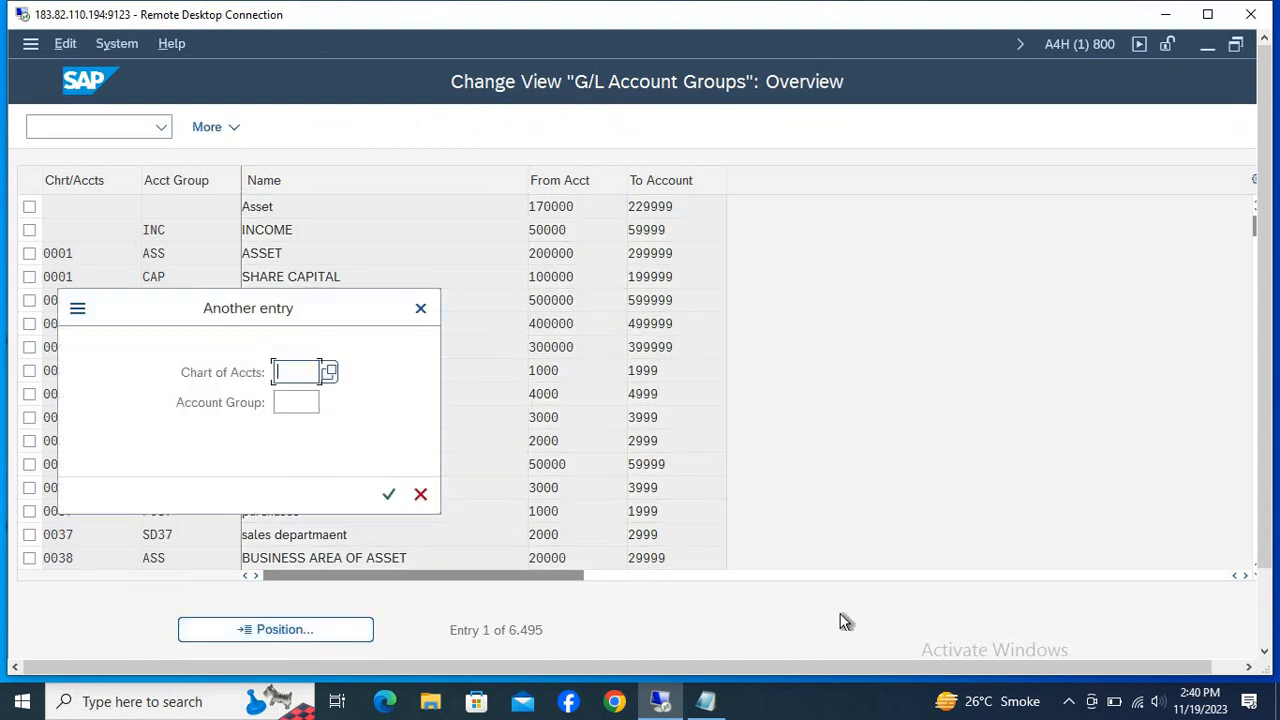
pyautogui.write('HH')
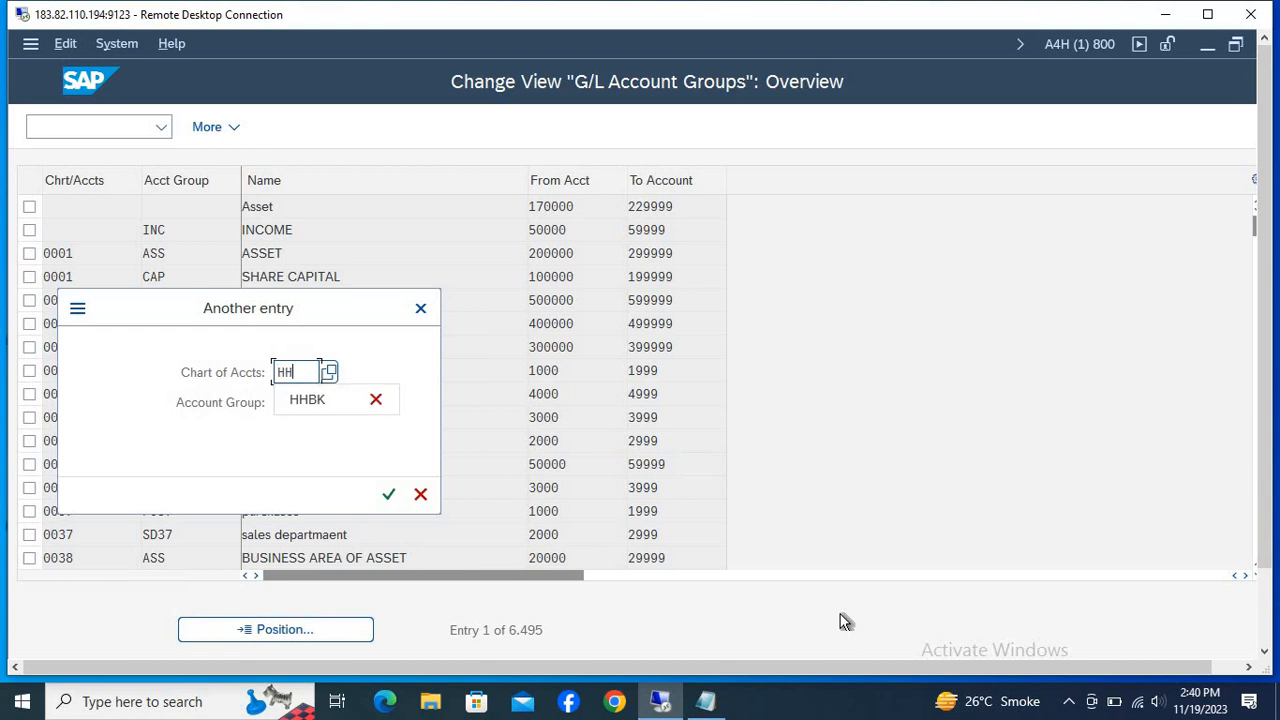
pyautogui.write('BK')
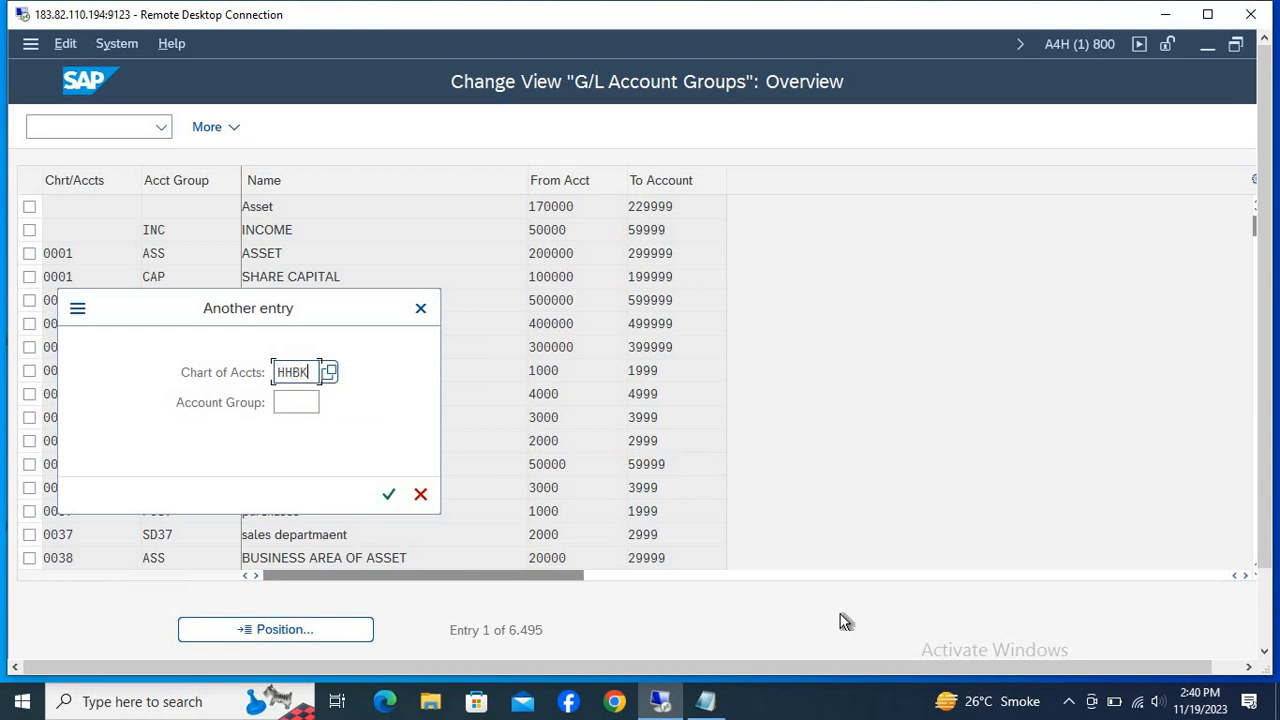
pyautogui.press('Return')
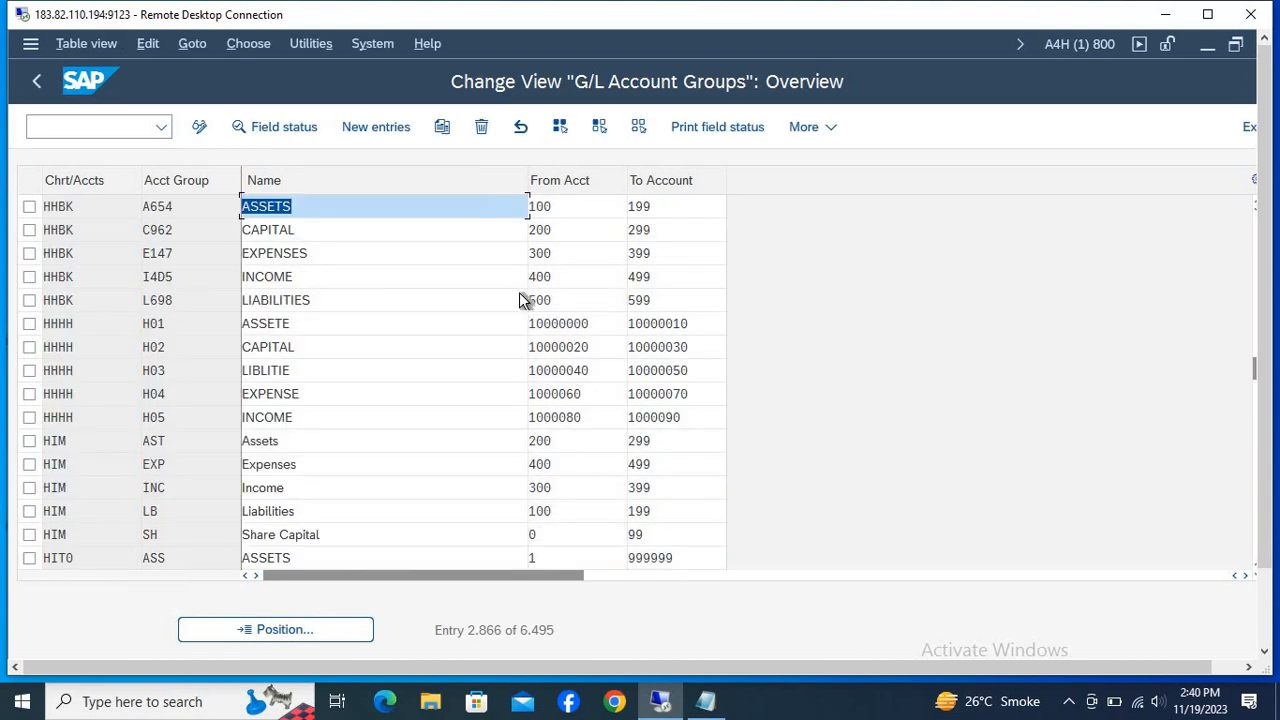
# Mark the five HHBK account groups and examine the number ranges of ASSETS and CAPITAL.
pyautogui.click(29, 206)
pyautogui.click(29, 230)
pyautogui.click(29, 253)
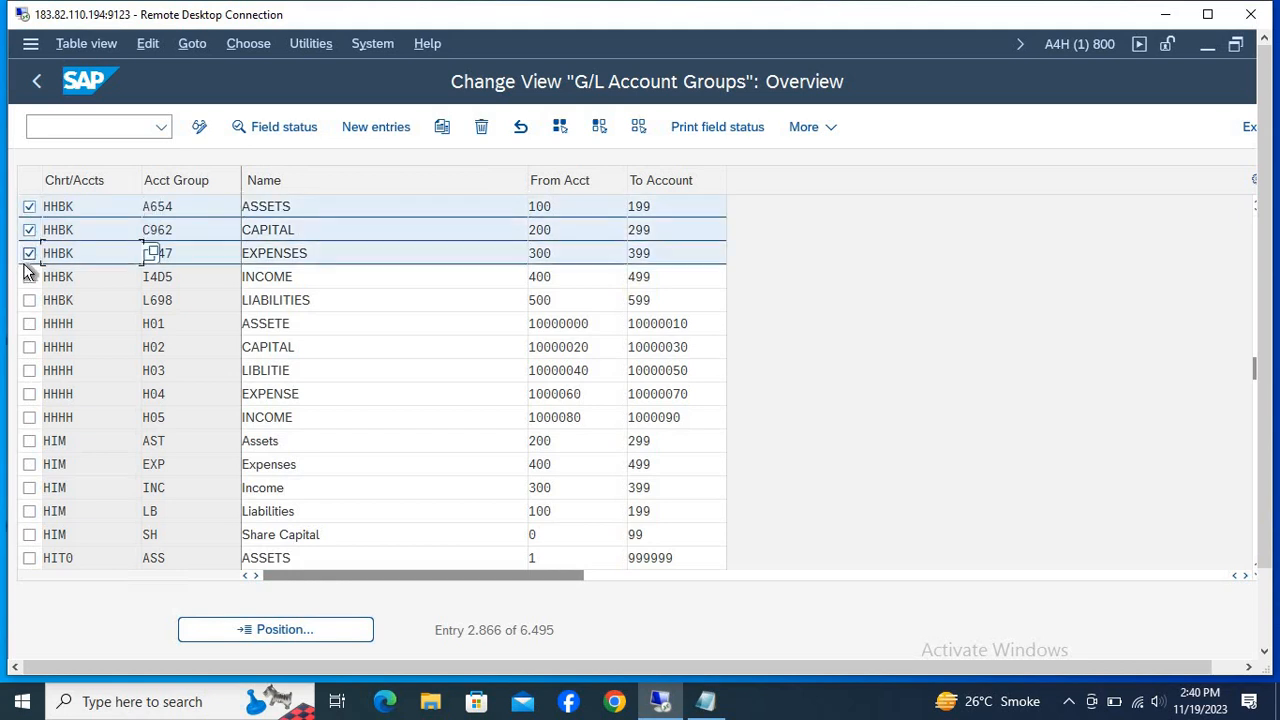
pyautogui.click(29, 276)
pyautogui.click(29, 300)
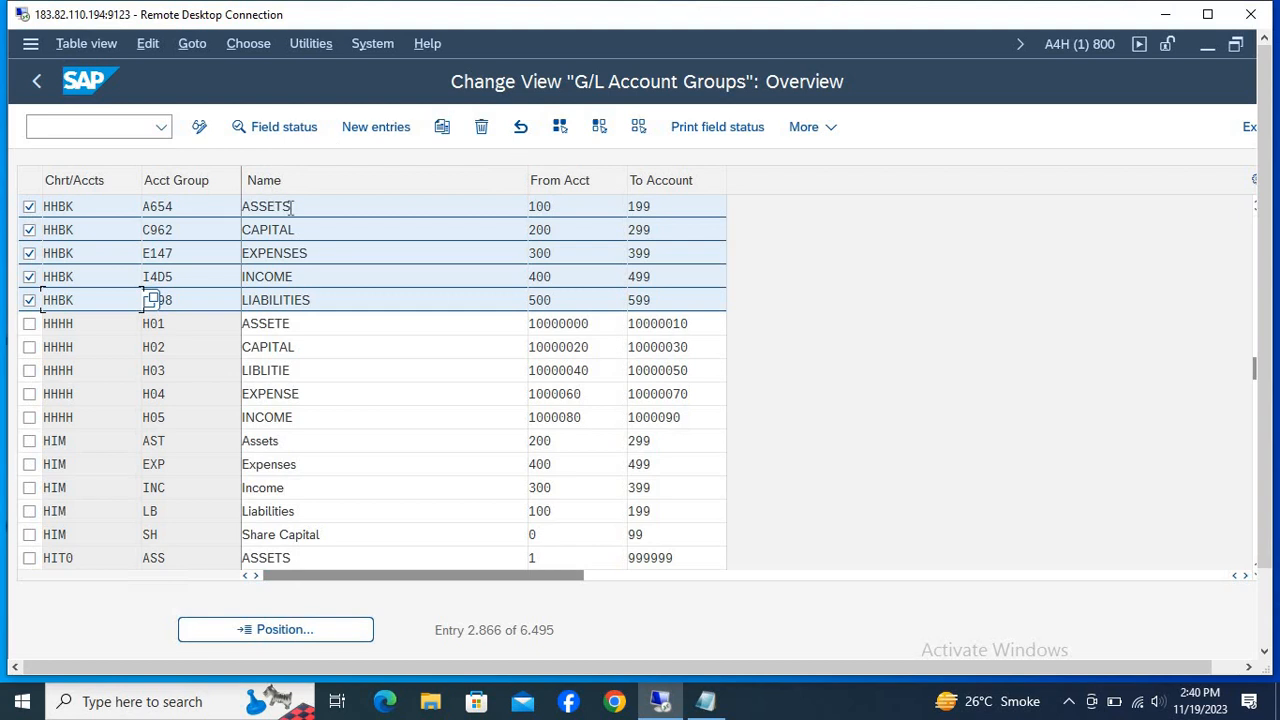
pyautogui.click(531, 206)
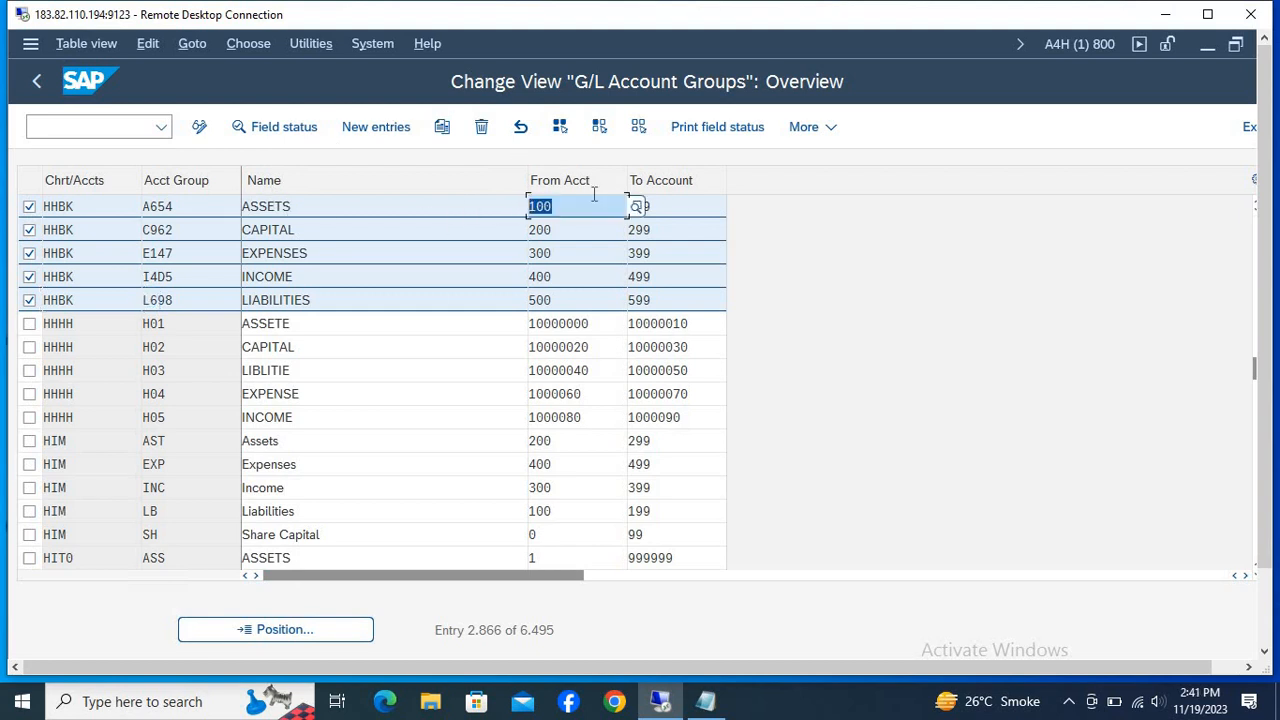
pyautogui.press('Tab')
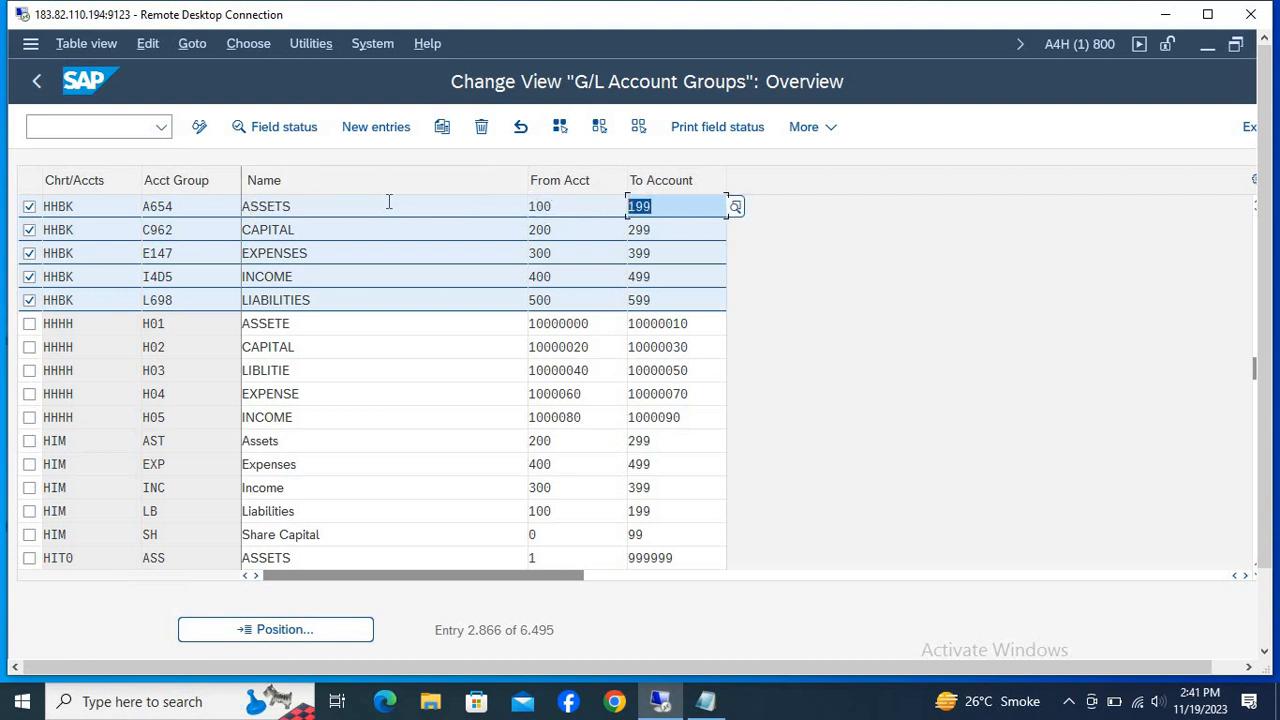
pyautogui.click(555, 228)
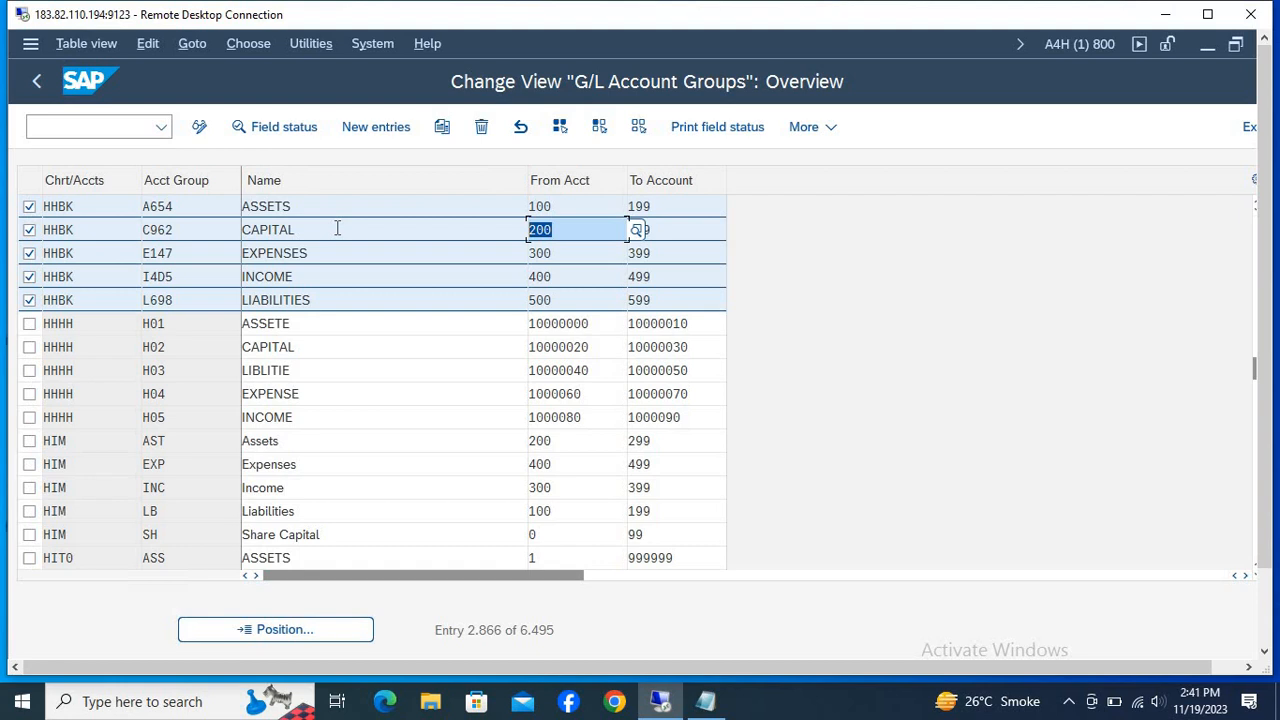
# Leave the account group overview and open transaction FS00 for central G/L account maintenance.
pyautogui.click(63, 128)
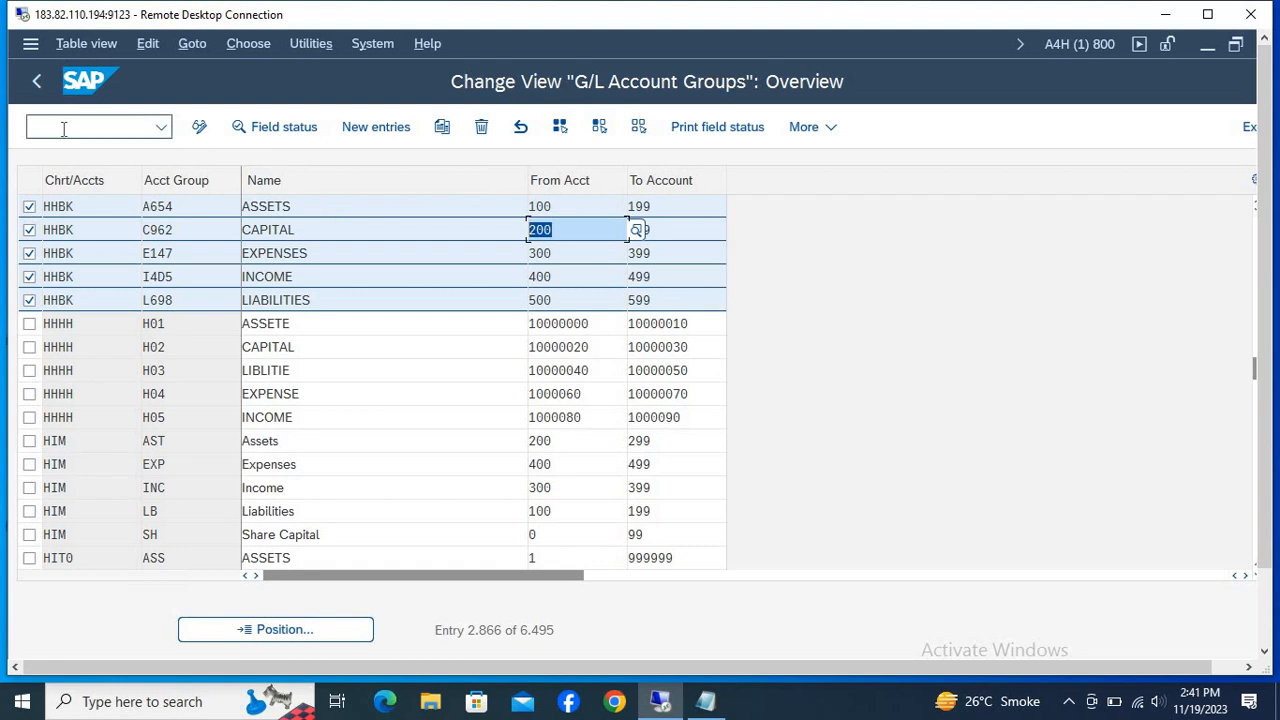
pyautogui.write('/n')
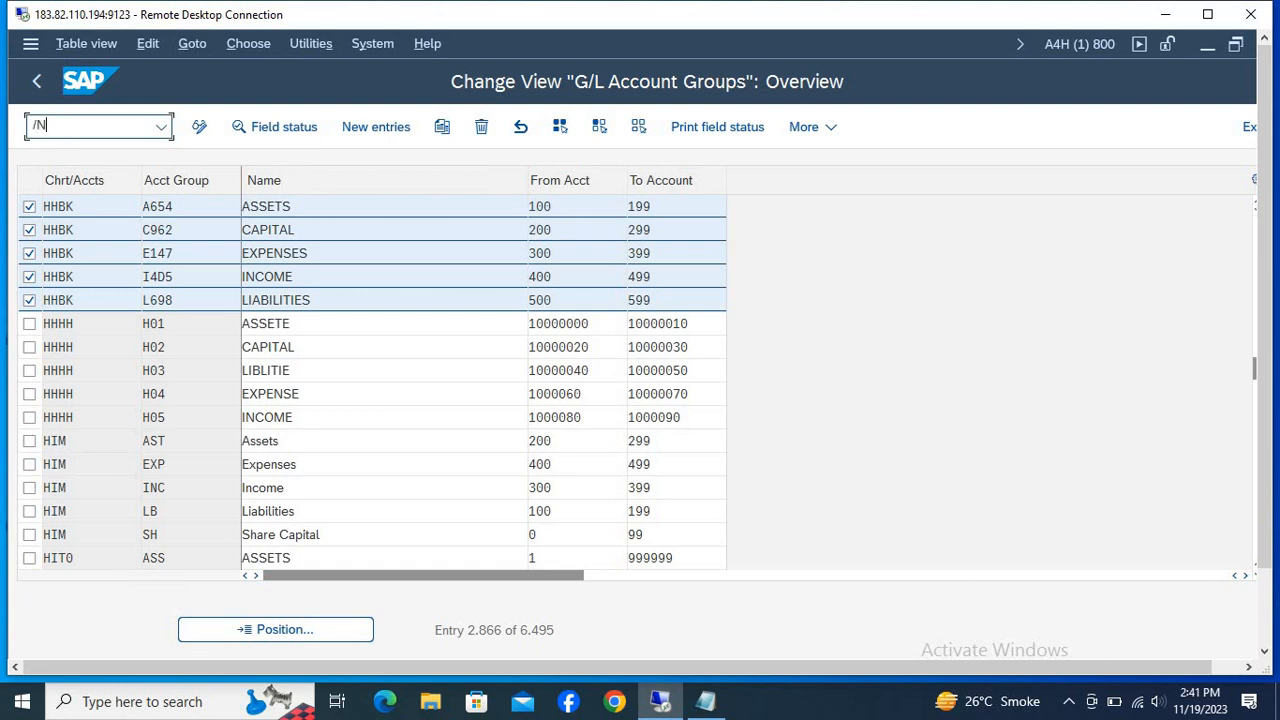
pyautogui.press('Return')
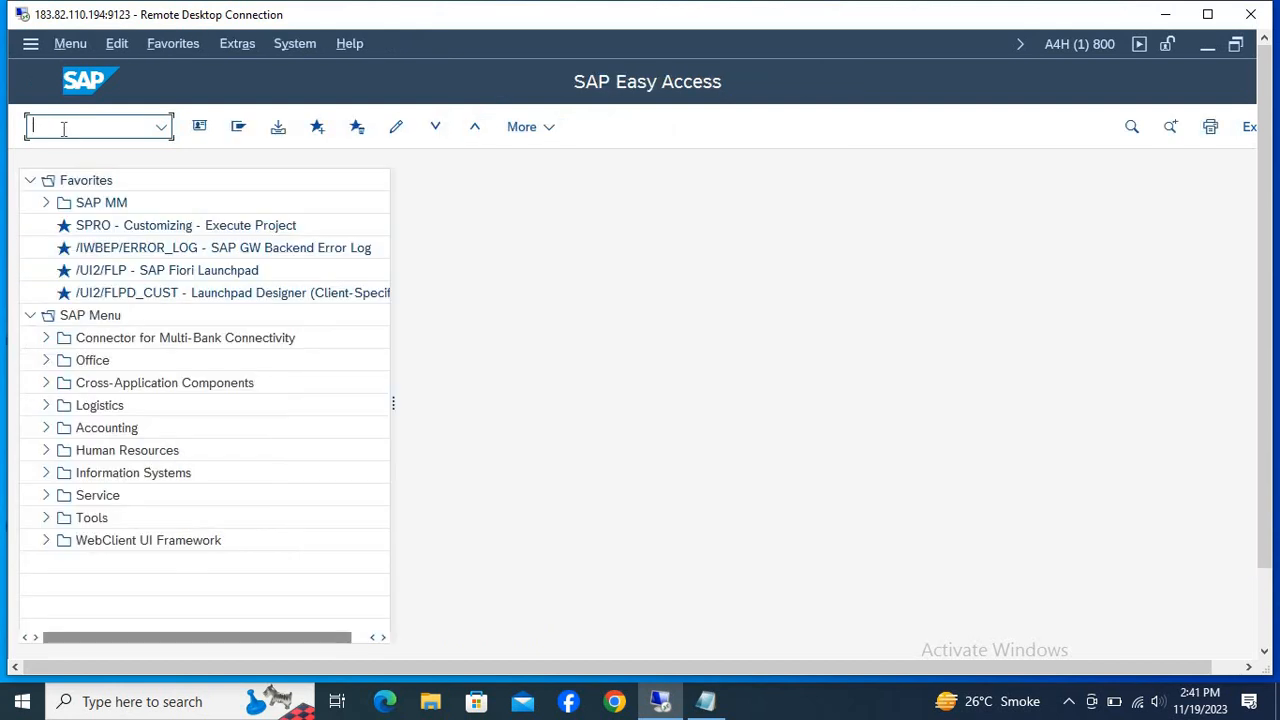
pyautogui.write('FS00')
pyautogui.press('Return')
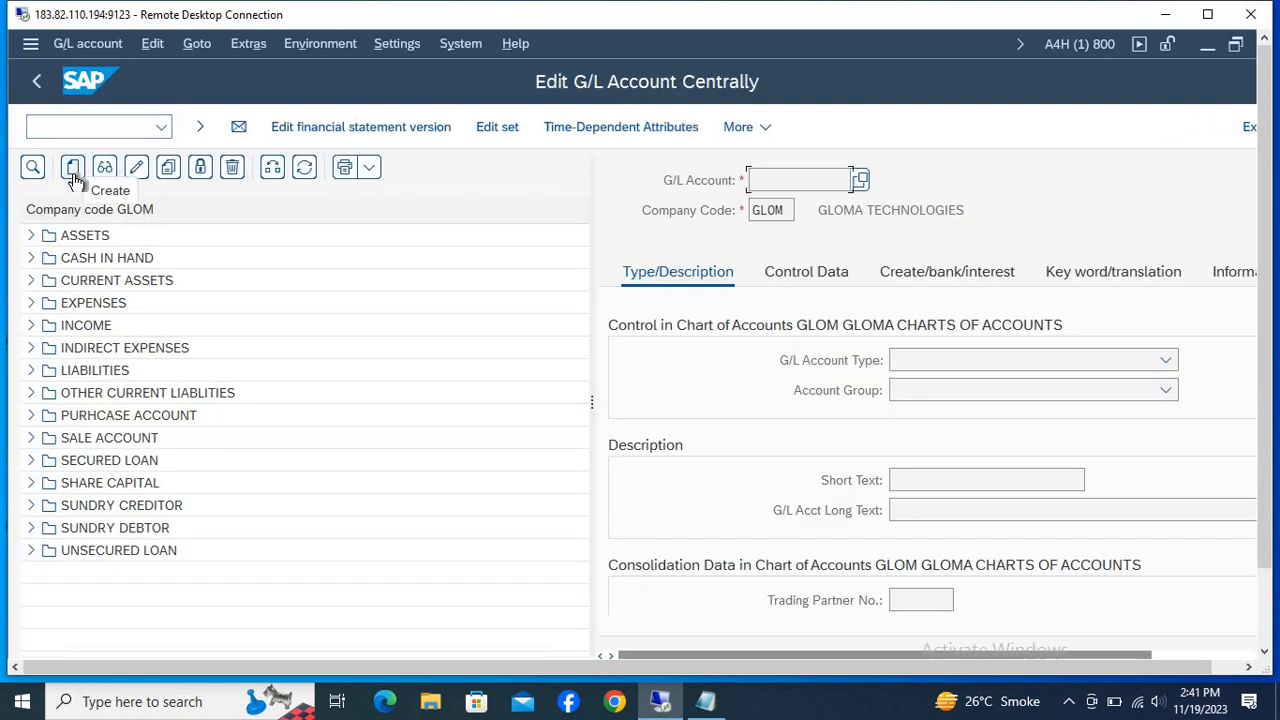
# Start creating G/L account 100 in company code HHBK.
pyautogui.click(75, 177)
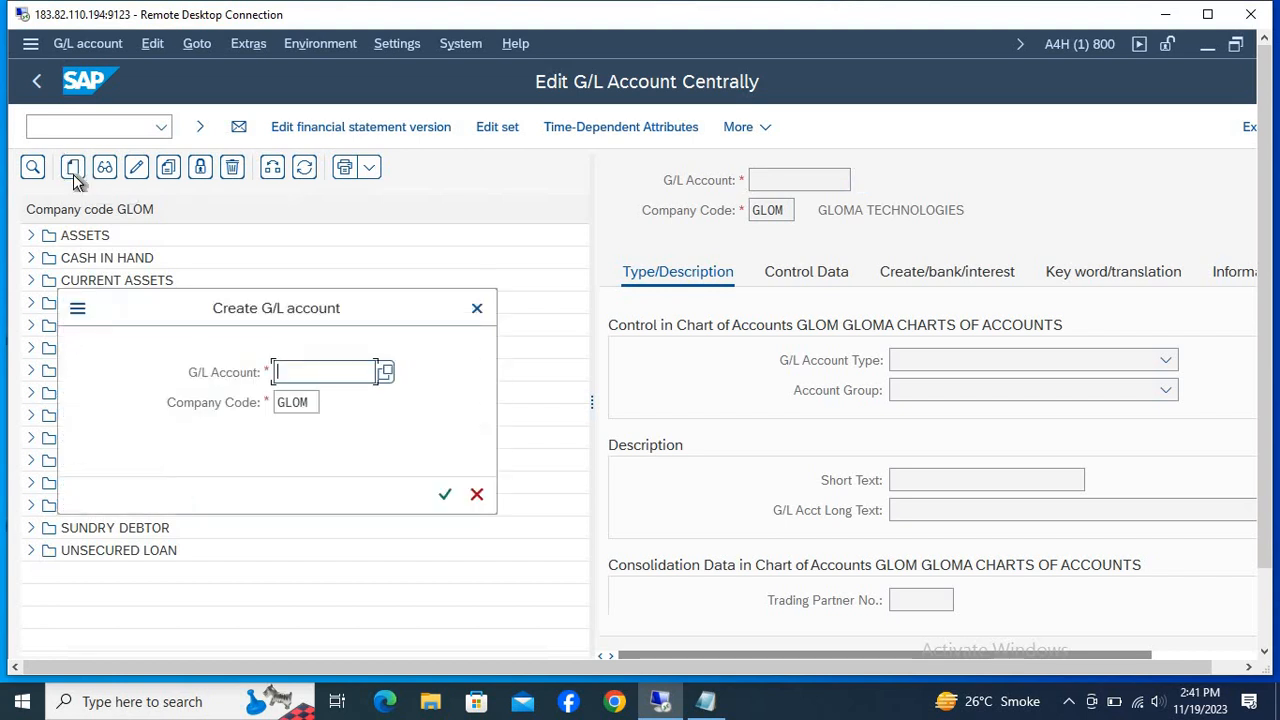
pyautogui.write('1')
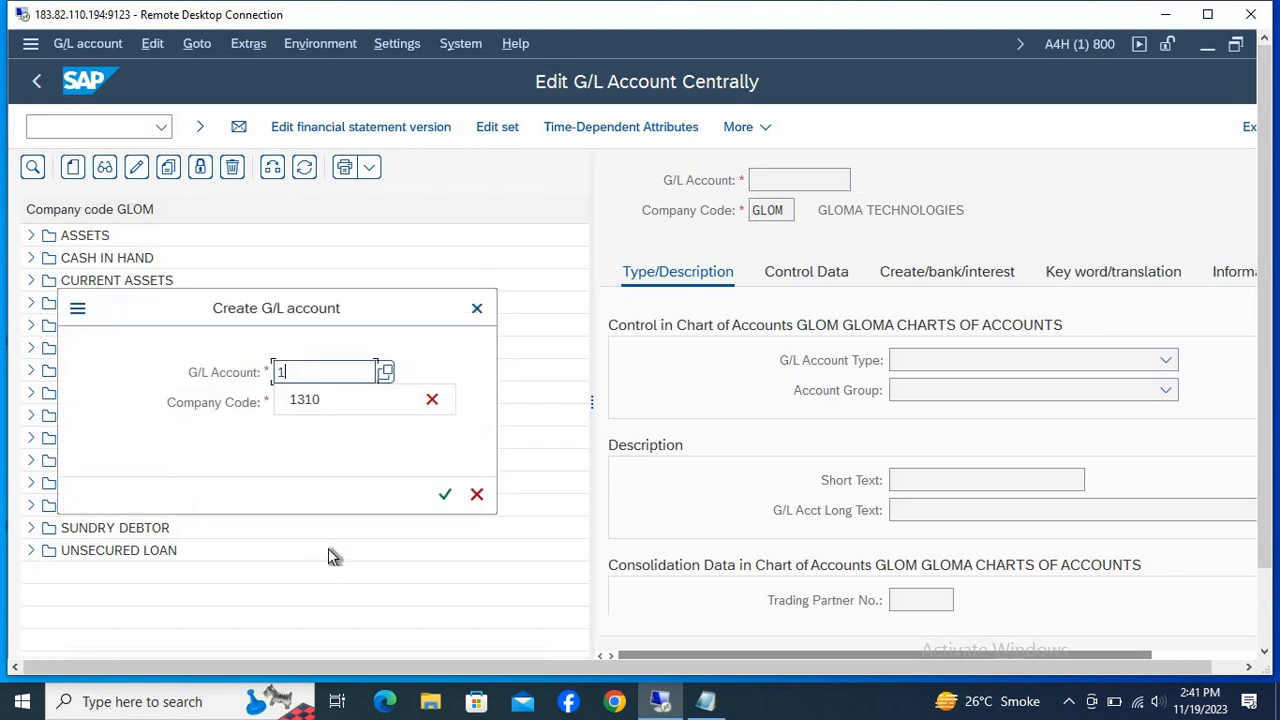
pyautogui.write('00')
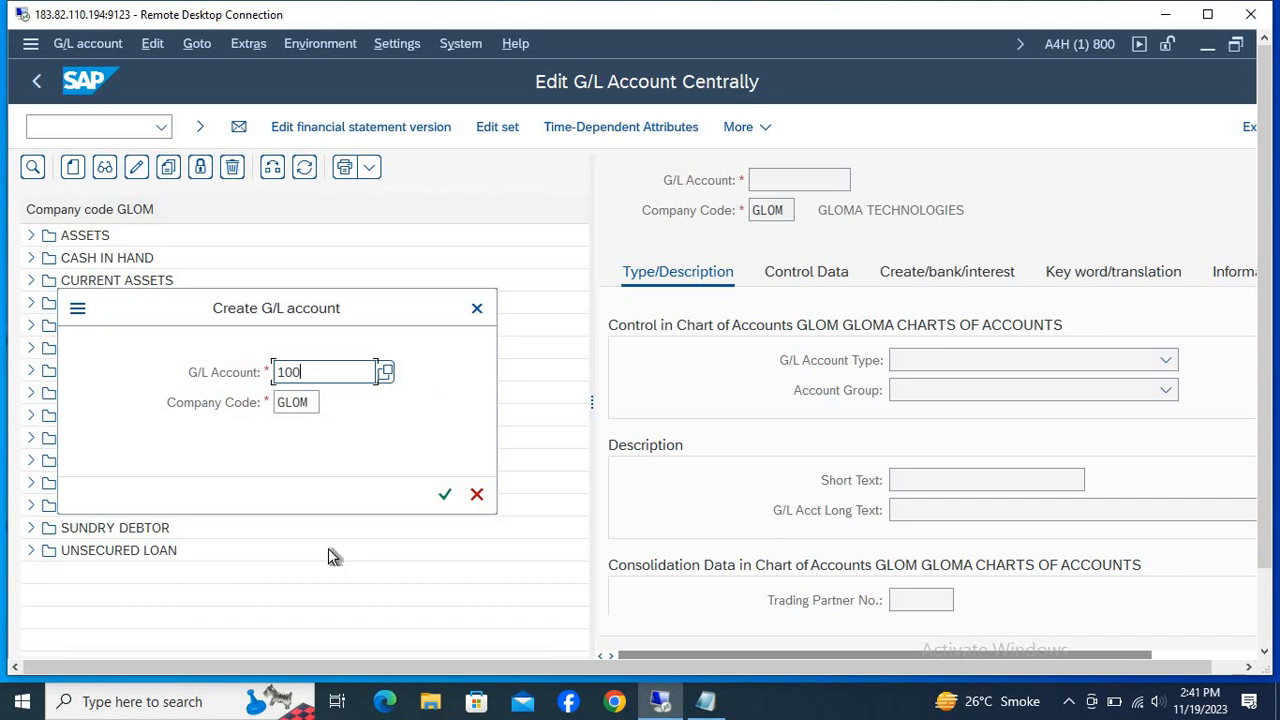
pyautogui.press('Tab')
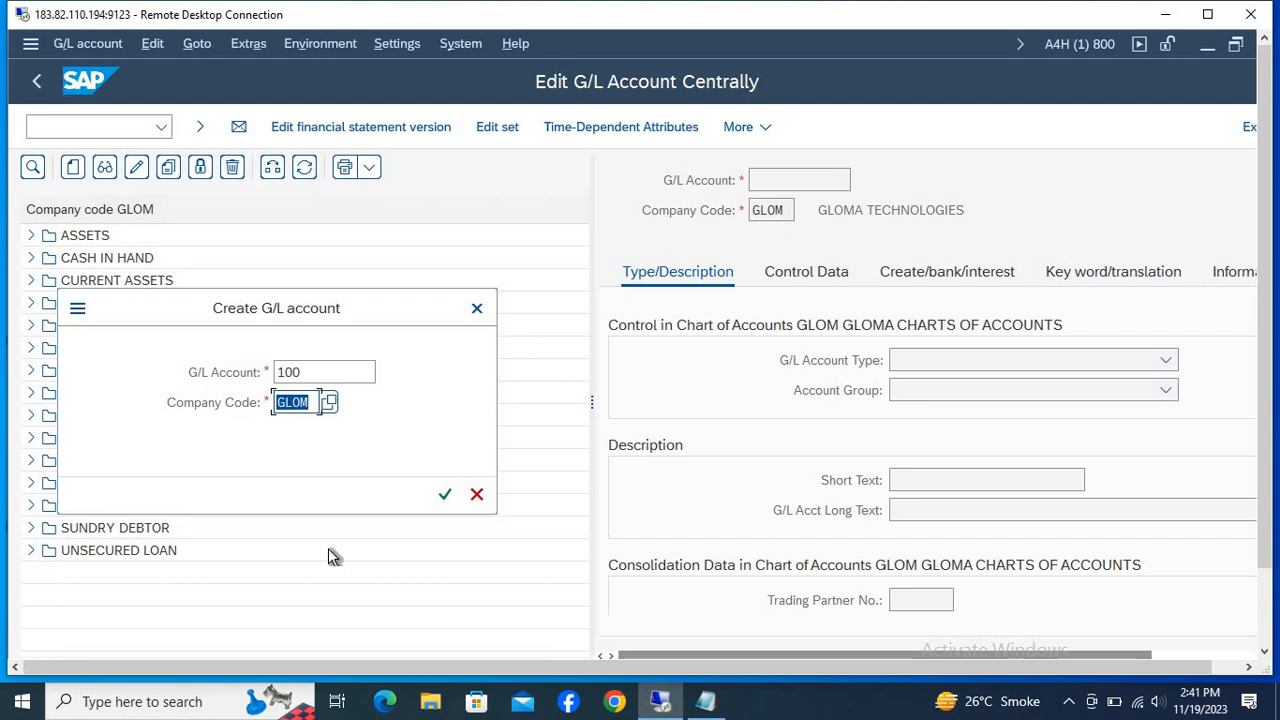
pyautogui.write('HHBK')
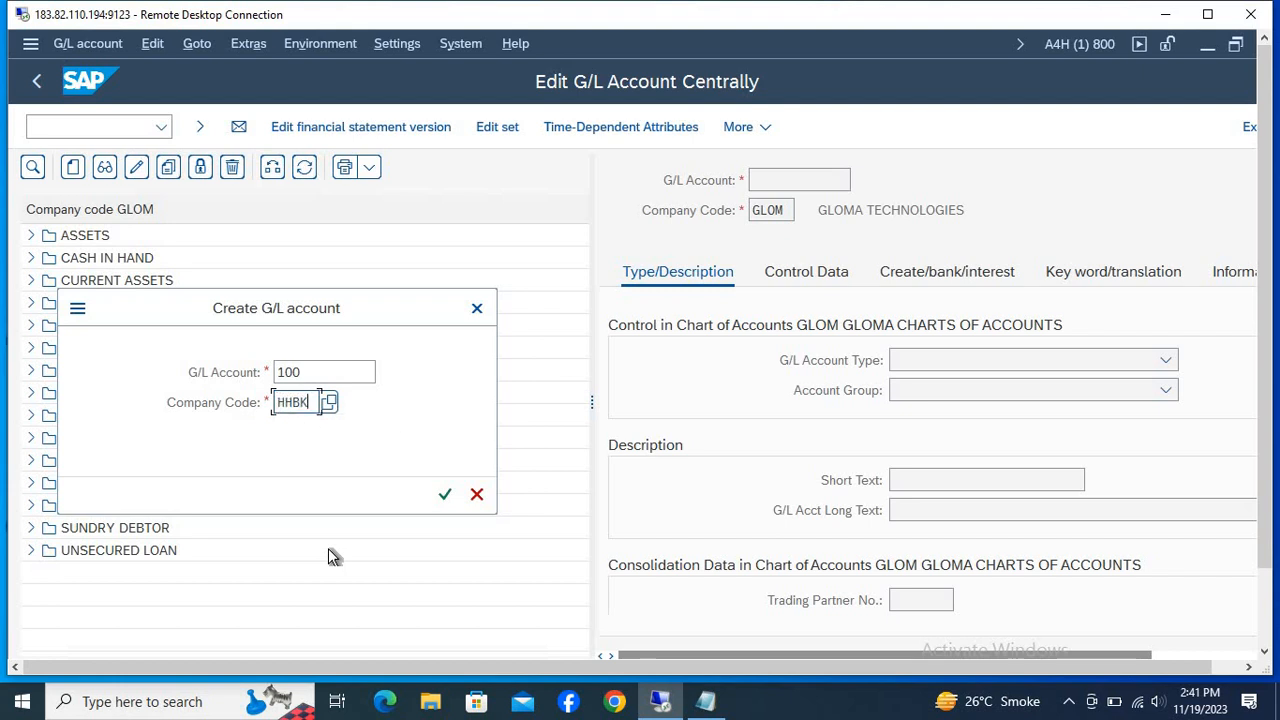
pyautogui.press('Return')
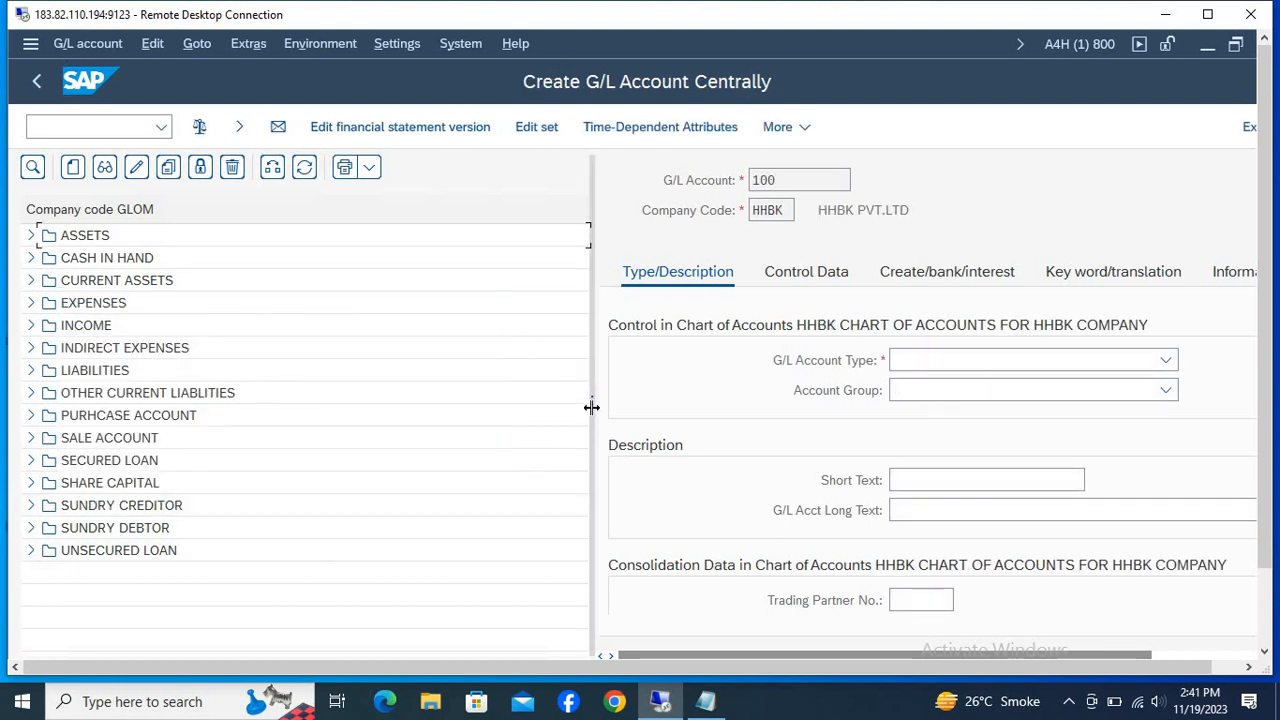
# Enlarge the account detail area and enter the short text BUILDING and the G/L account long text BUILDING A/C.
pyautogui.moveTo(591, 403); pyautogui.dragTo(398, 442)
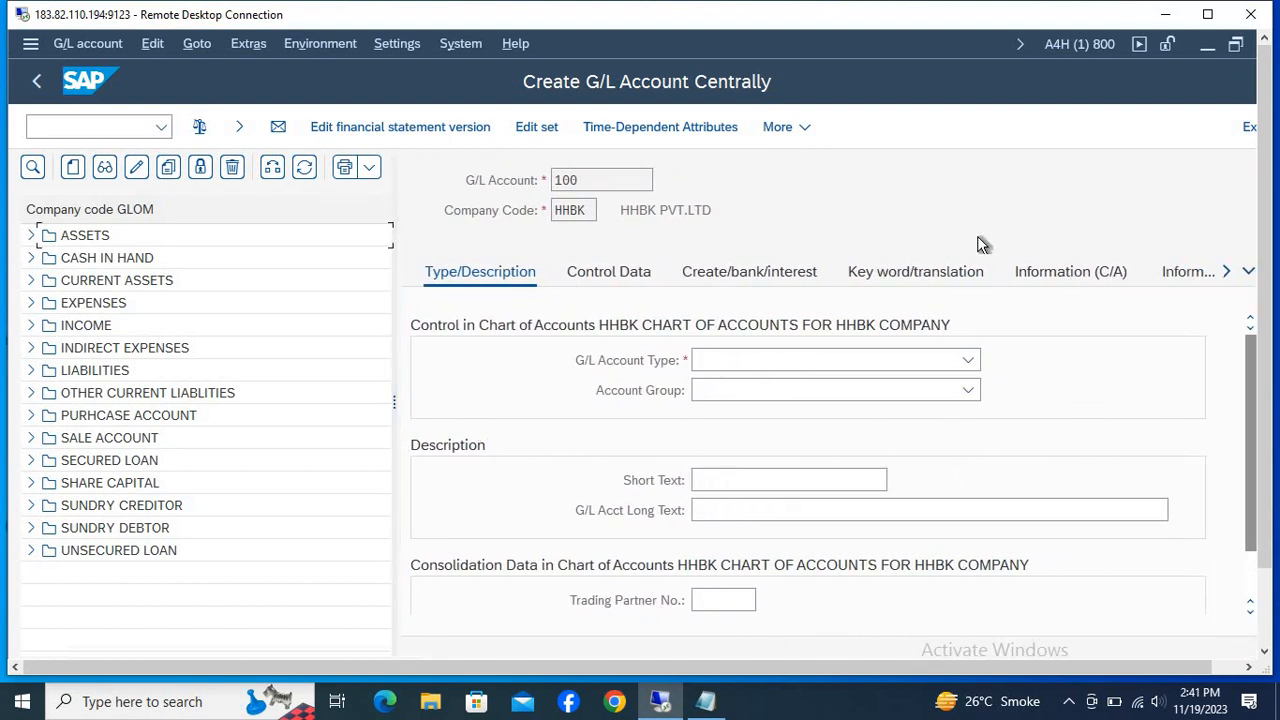
pyautogui.click(812, 480)
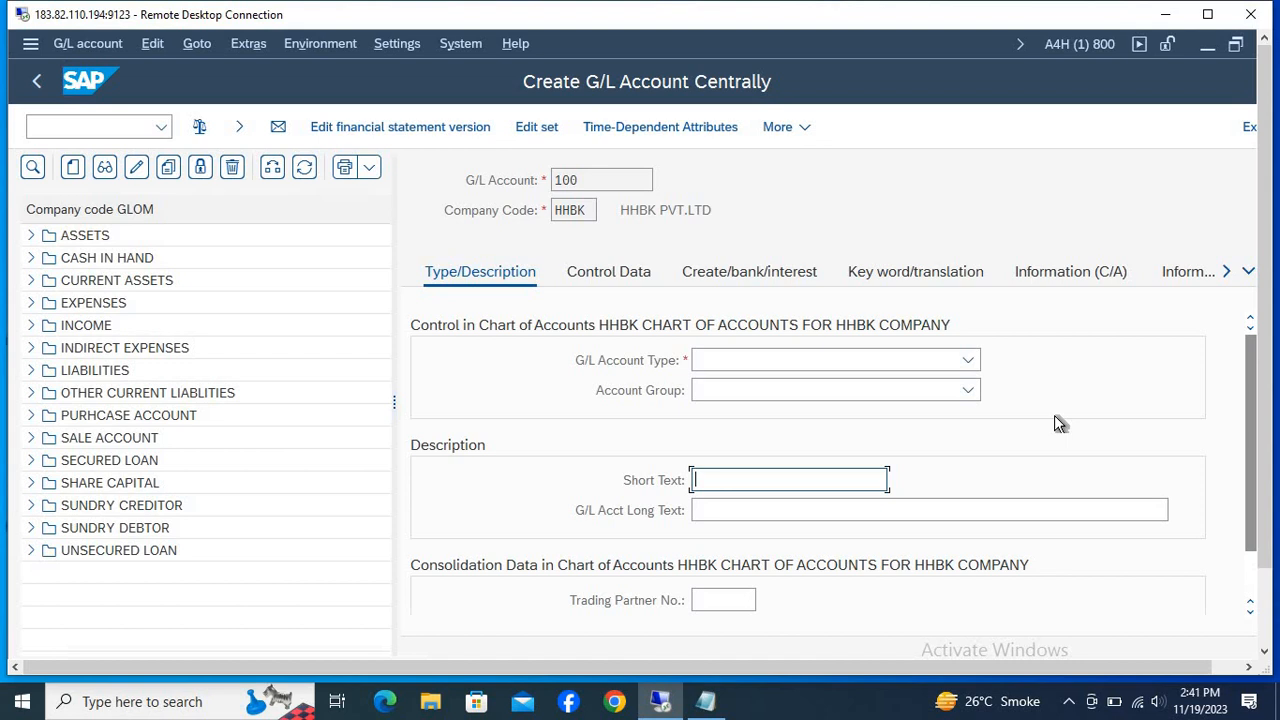
pyautogui.write('BUILDING')
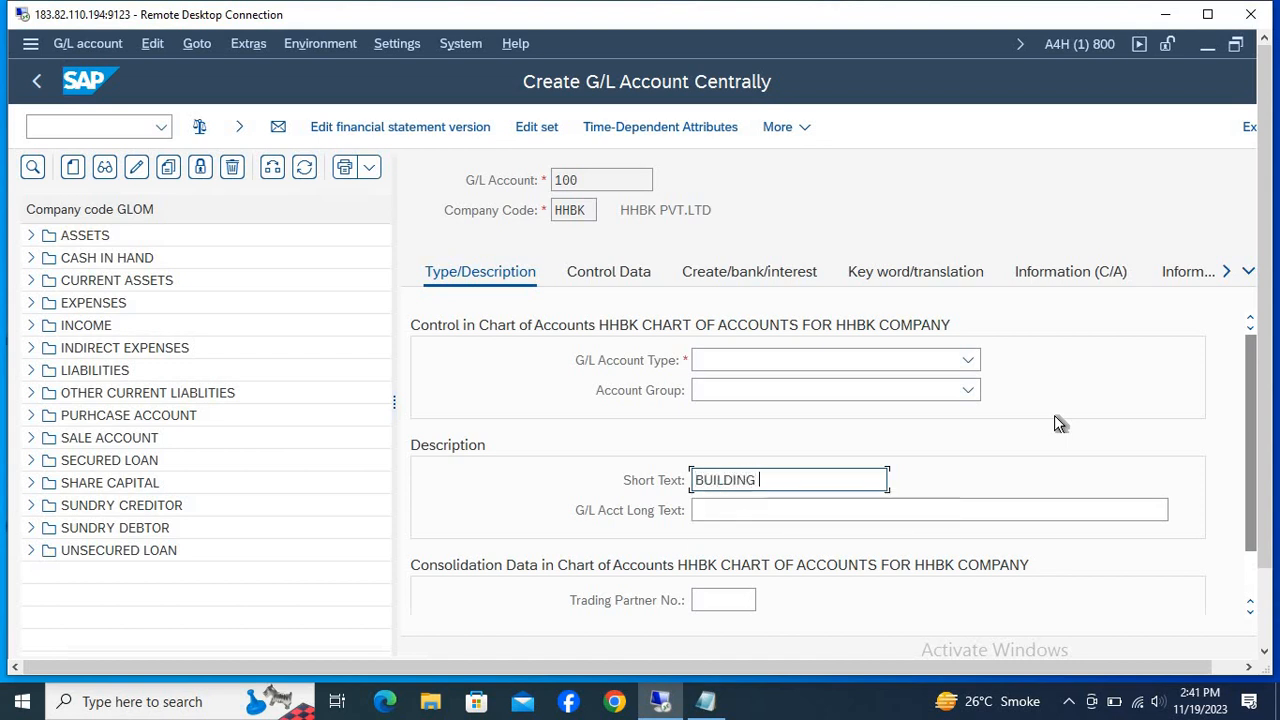
pyautogui.press('Tab')
pyautogui.write('BUIL')
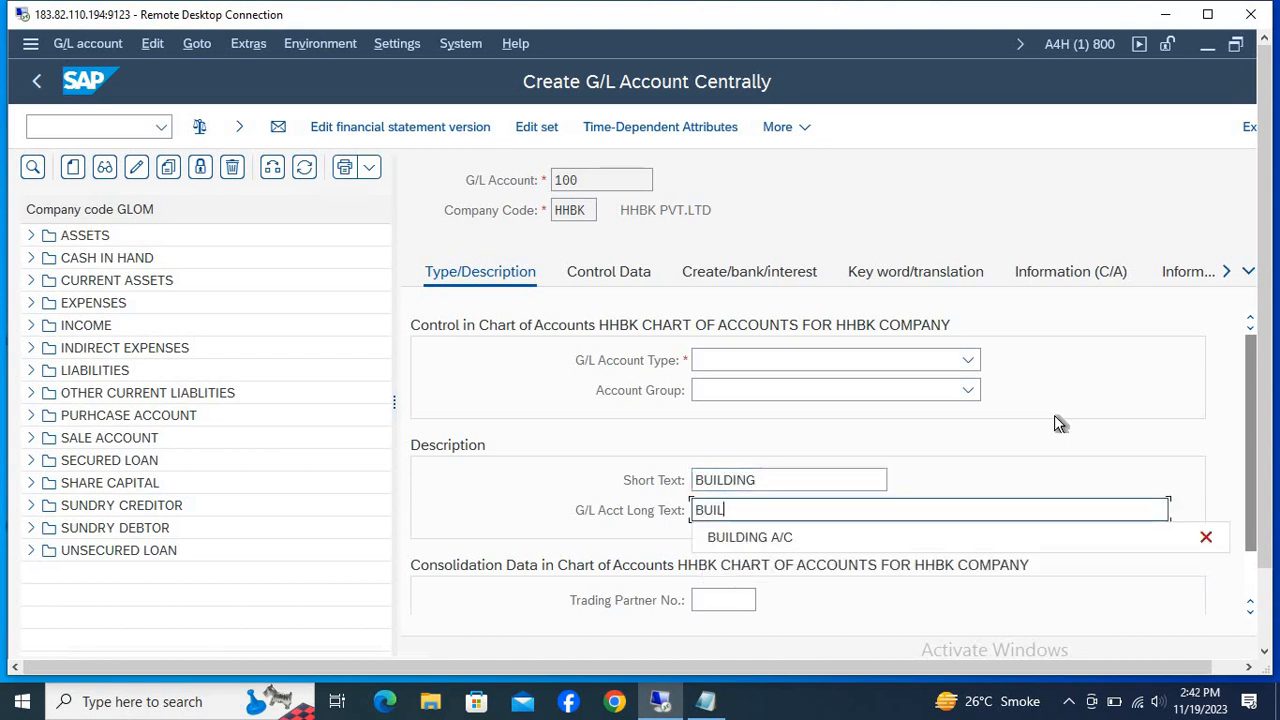
pyautogui.press('Down')
pyautogui.press('Return')
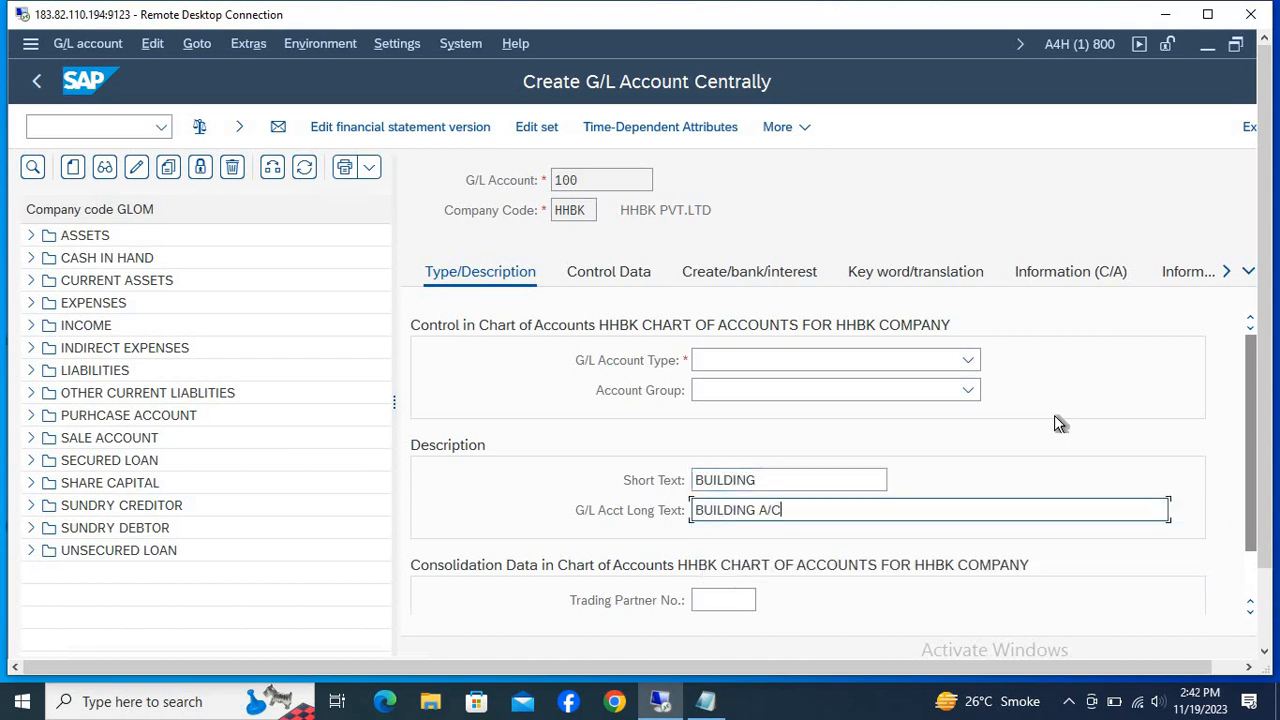
pyautogui.doubleClick(745, 479)
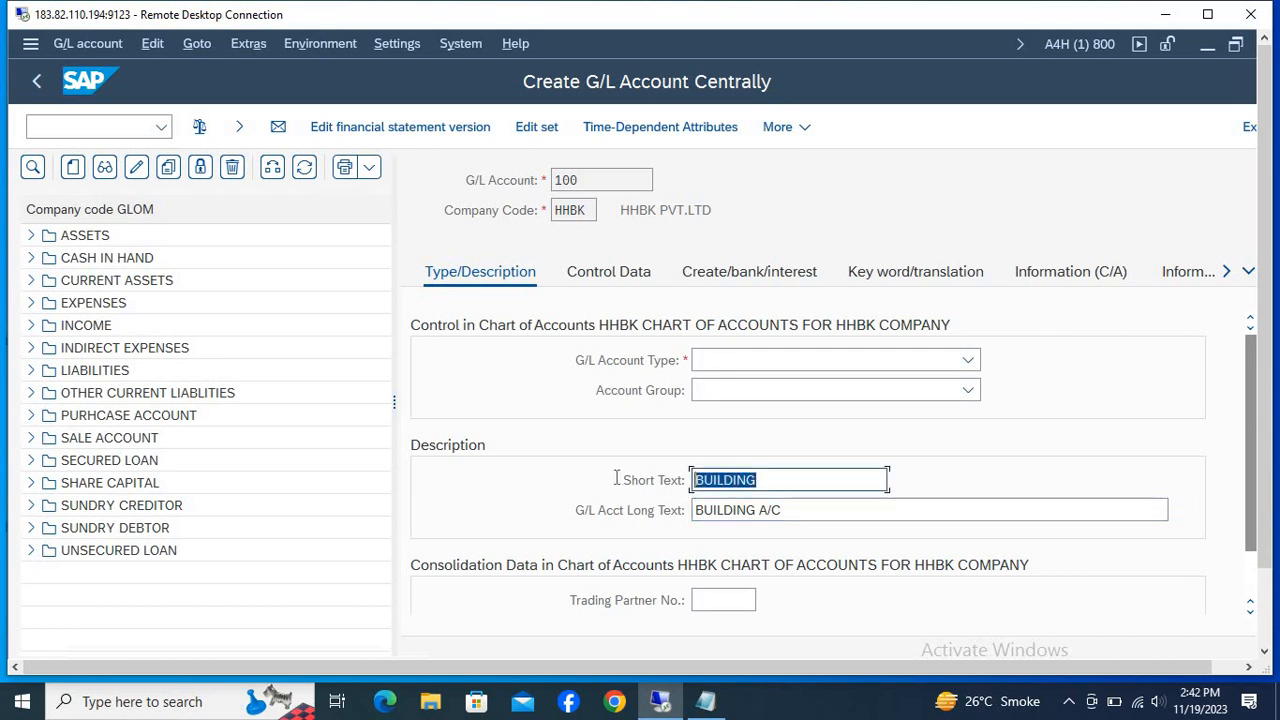
pyautogui.press('Tab')
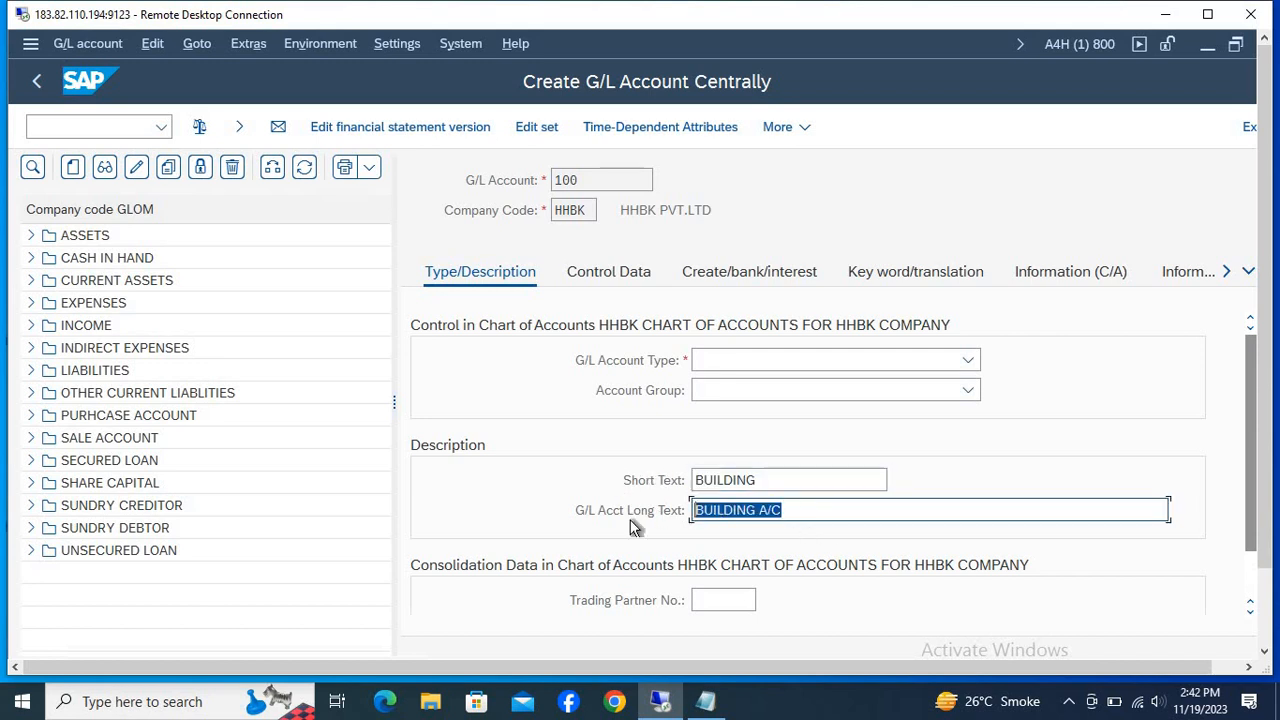
# Set the G/L account type to Balance Sheet Account and the account group to ASSETS, and show the remote session full screen.
pyautogui.click(783, 357)
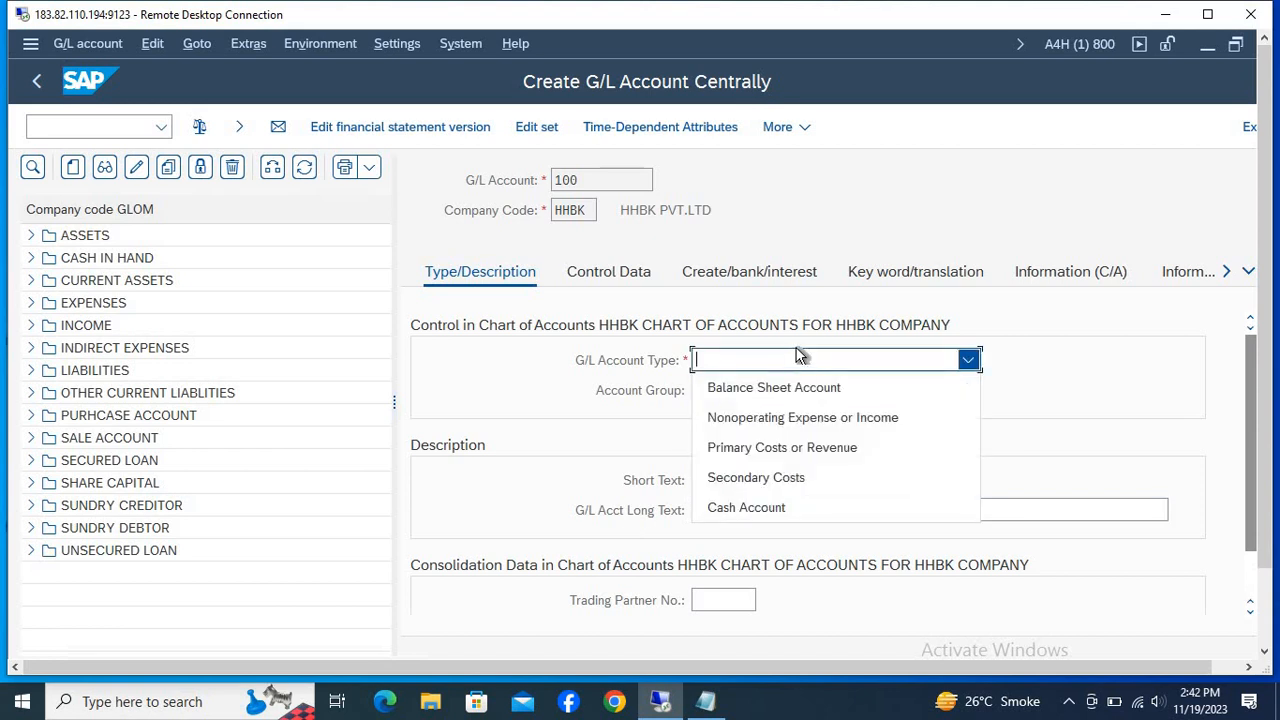
pyautogui.click(781, 386)
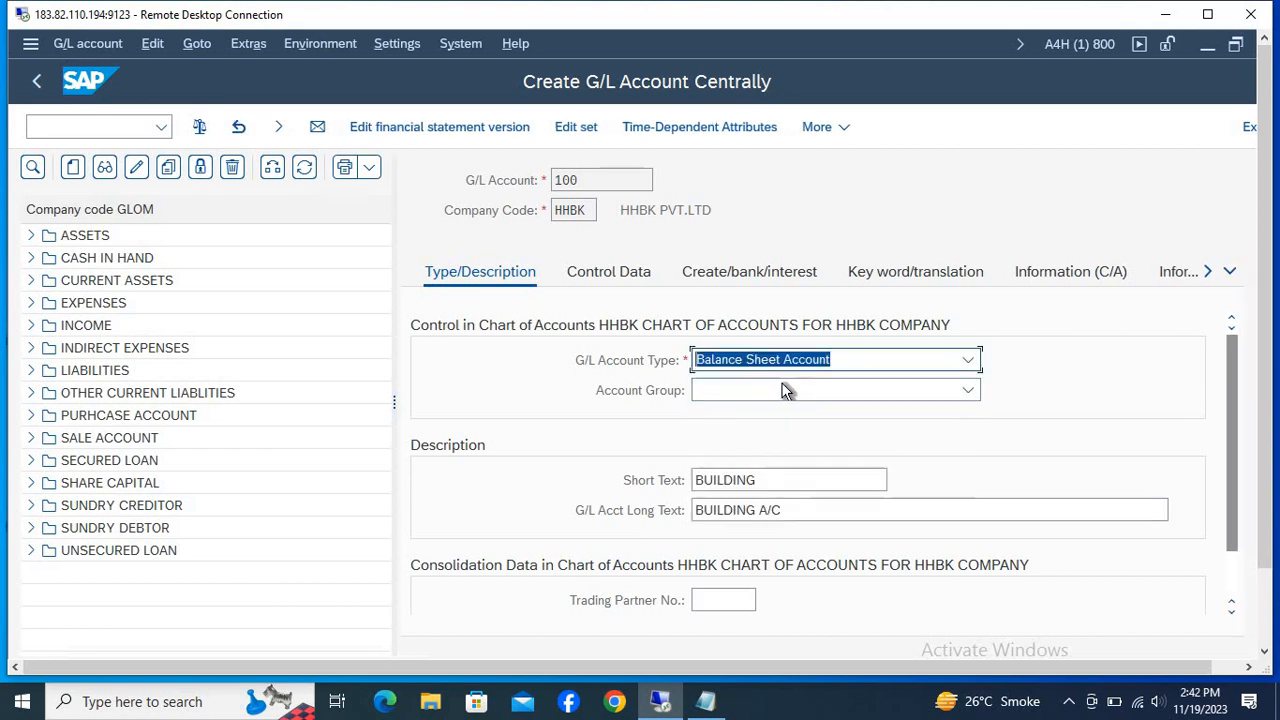
pyautogui.click(781, 388)
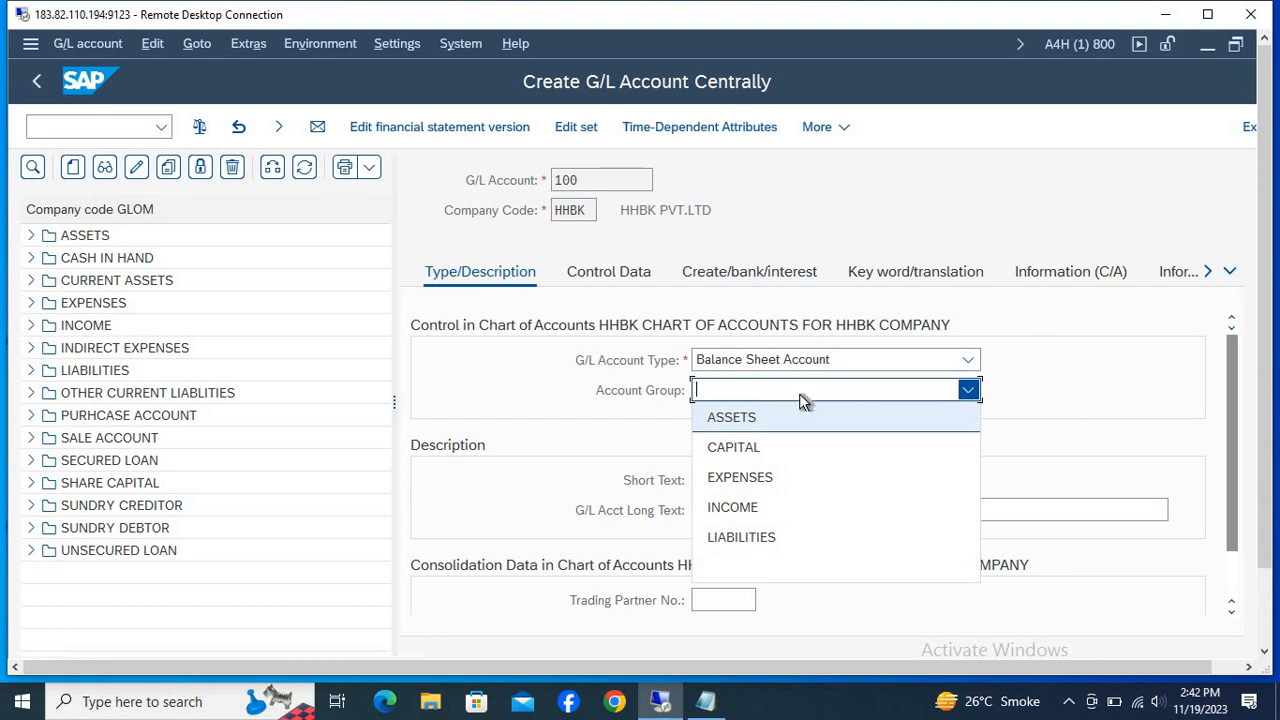
pyautogui.click(781, 420)
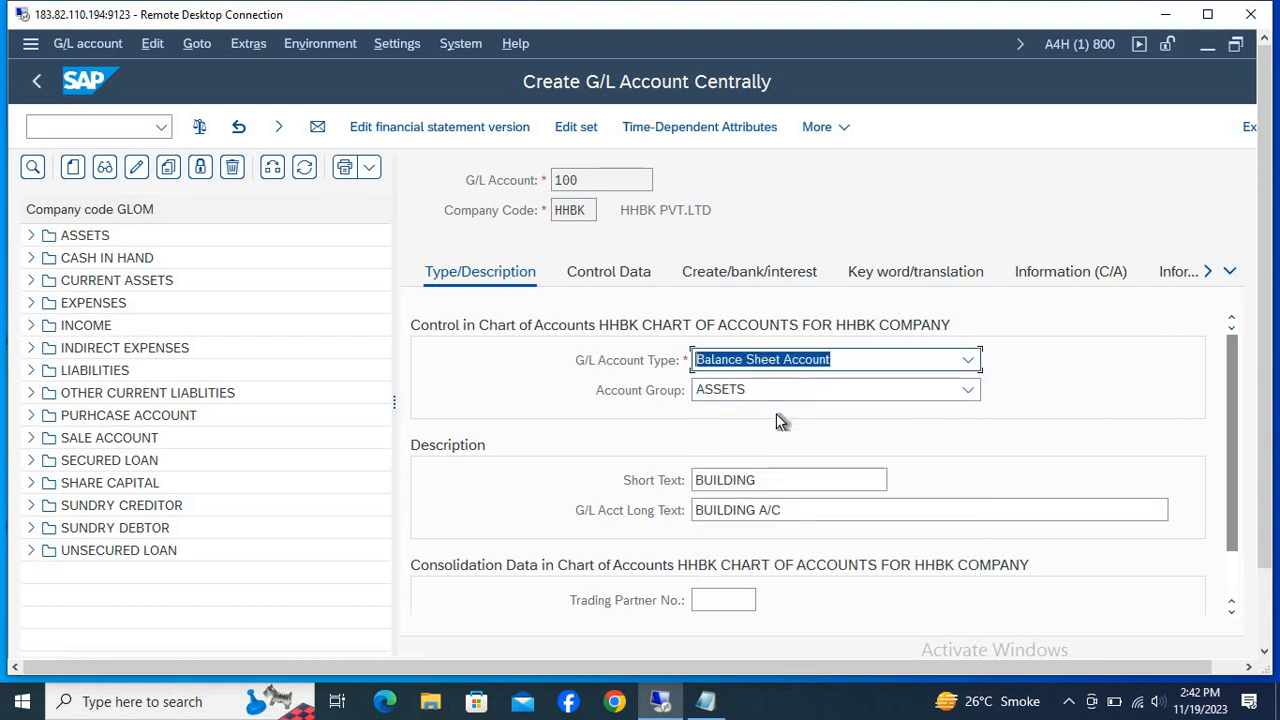
pyautogui.click(1222, 20)
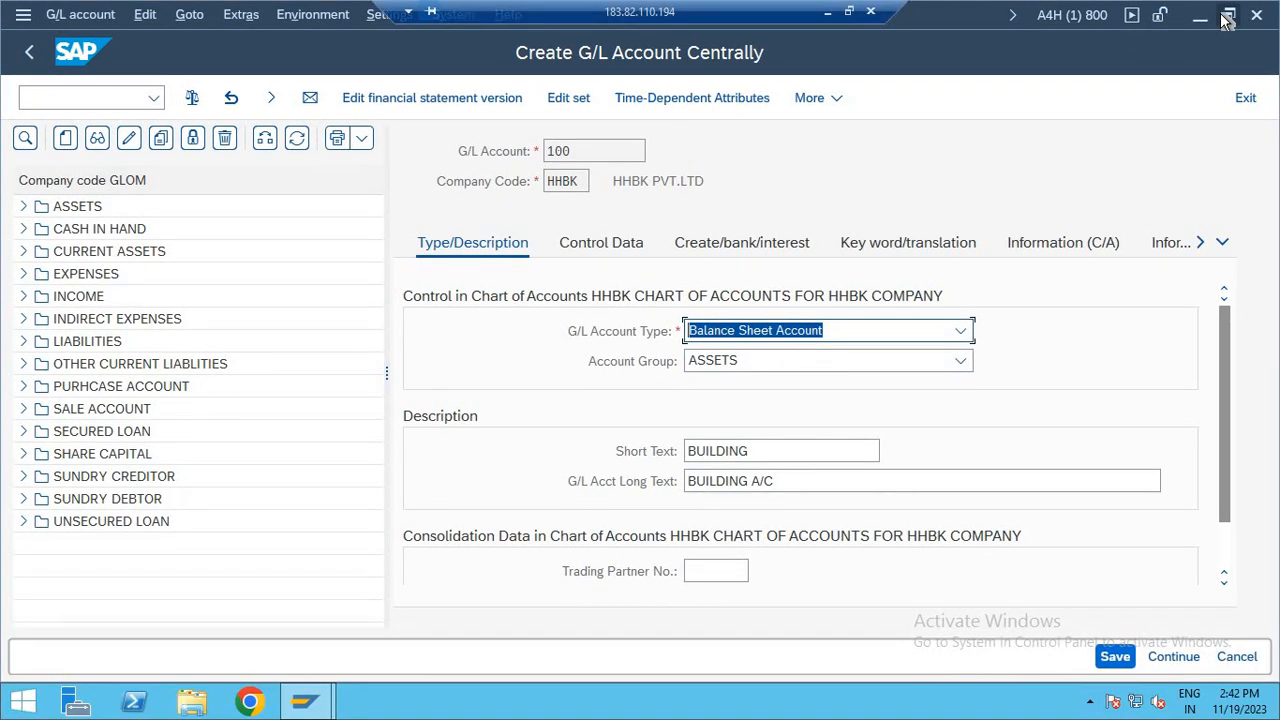
# Try the account groups CAPITAL and EXPENSES for account 100, and set the group back to ASSETS.
pyautogui.click(866, 360)
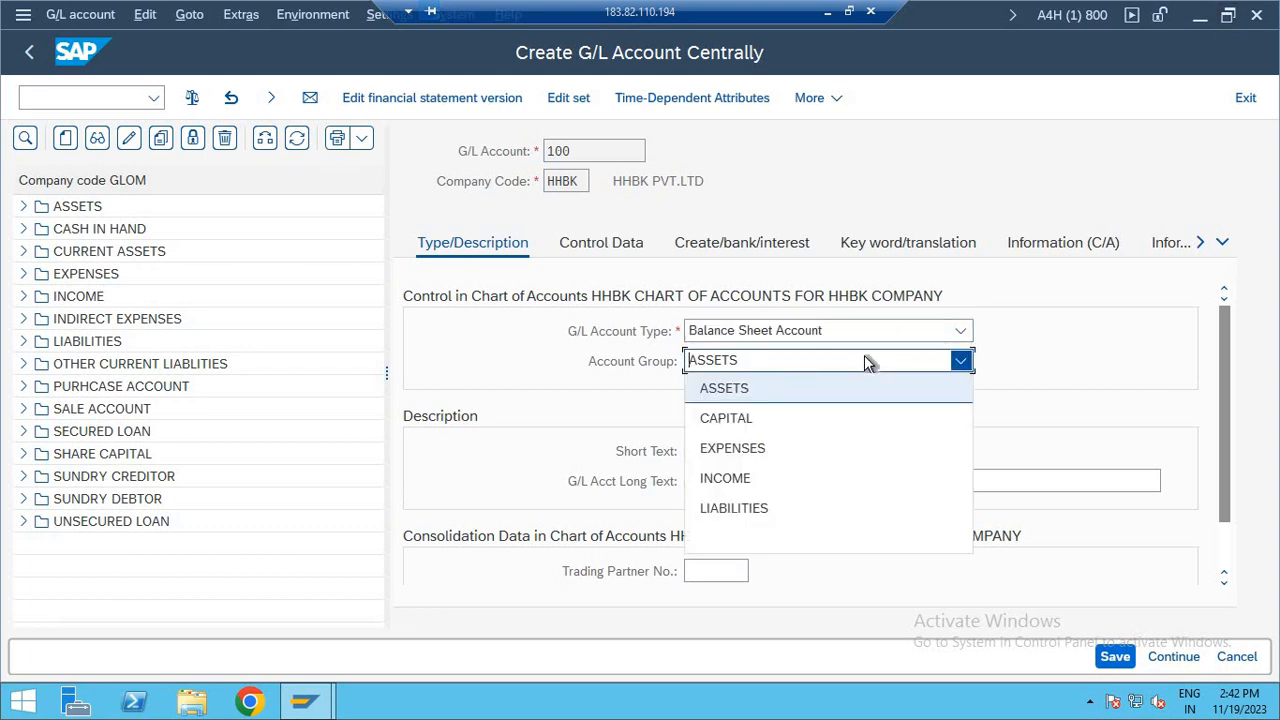
pyautogui.click(785, 427)
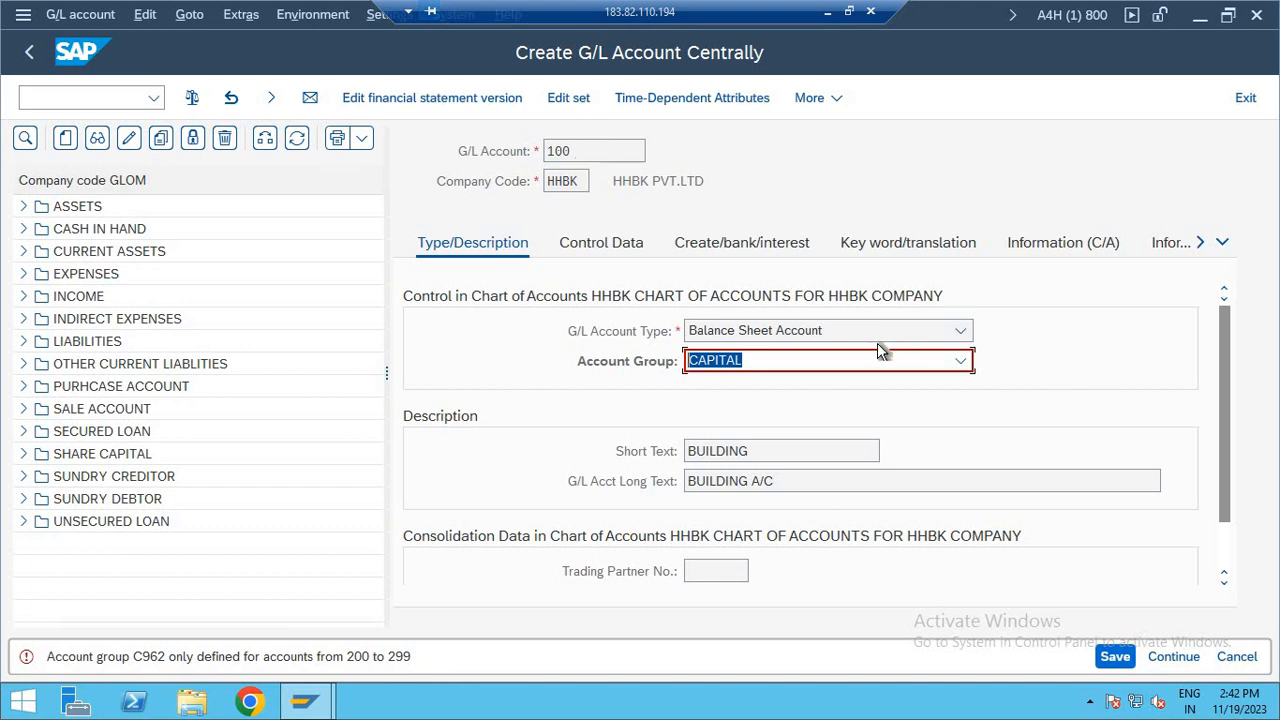
pyautogui.click(848, 366)
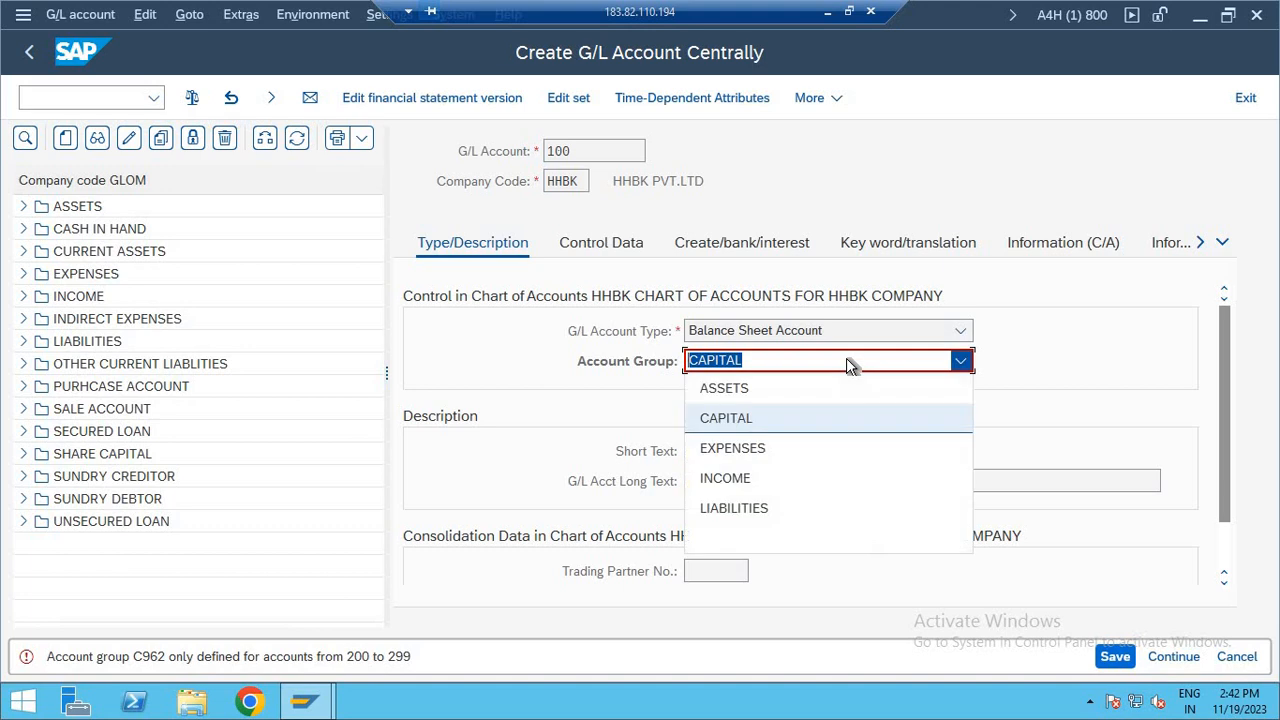
pyautogui.click(760, 456)
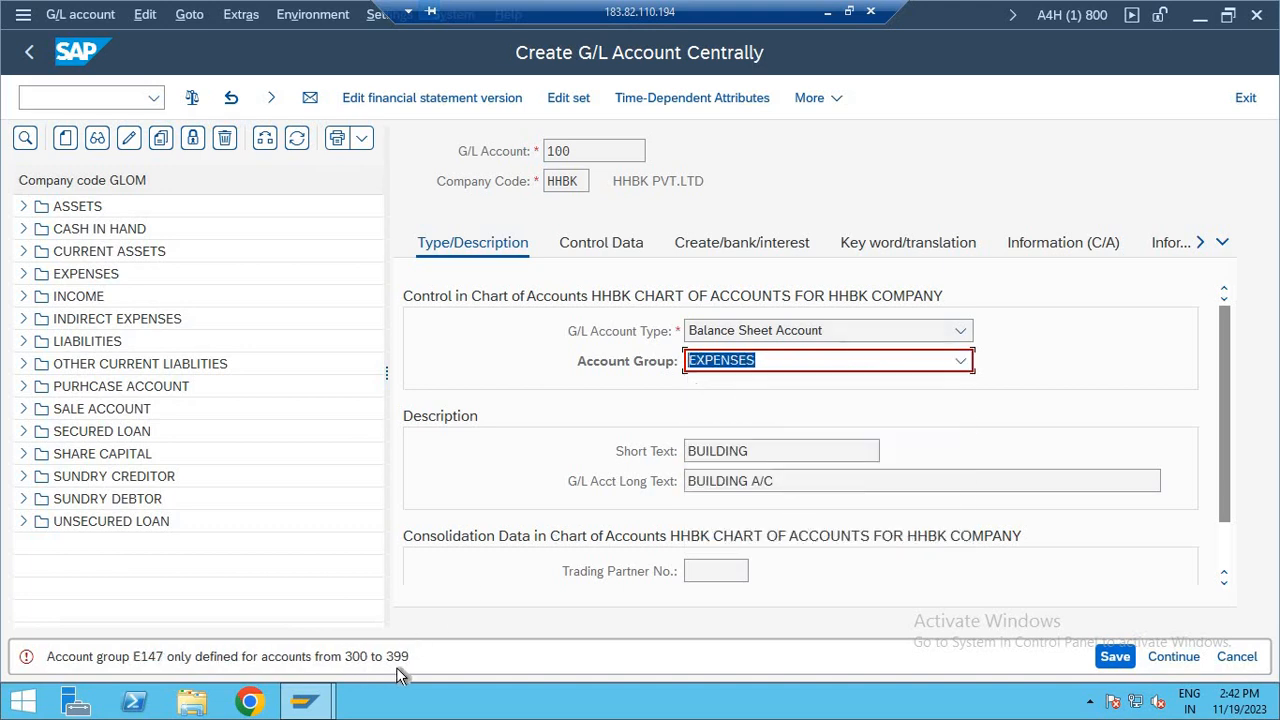
pyautogui.click(760, 366)
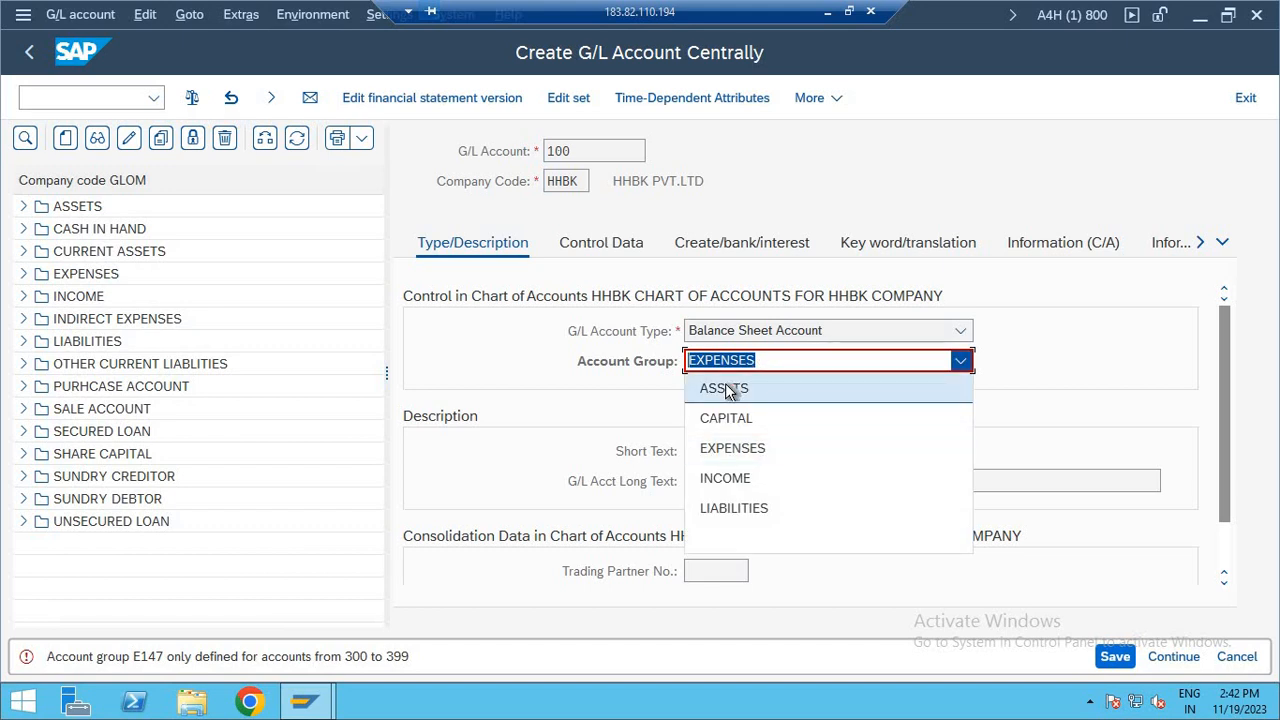
pyautogui.click(726, 388)
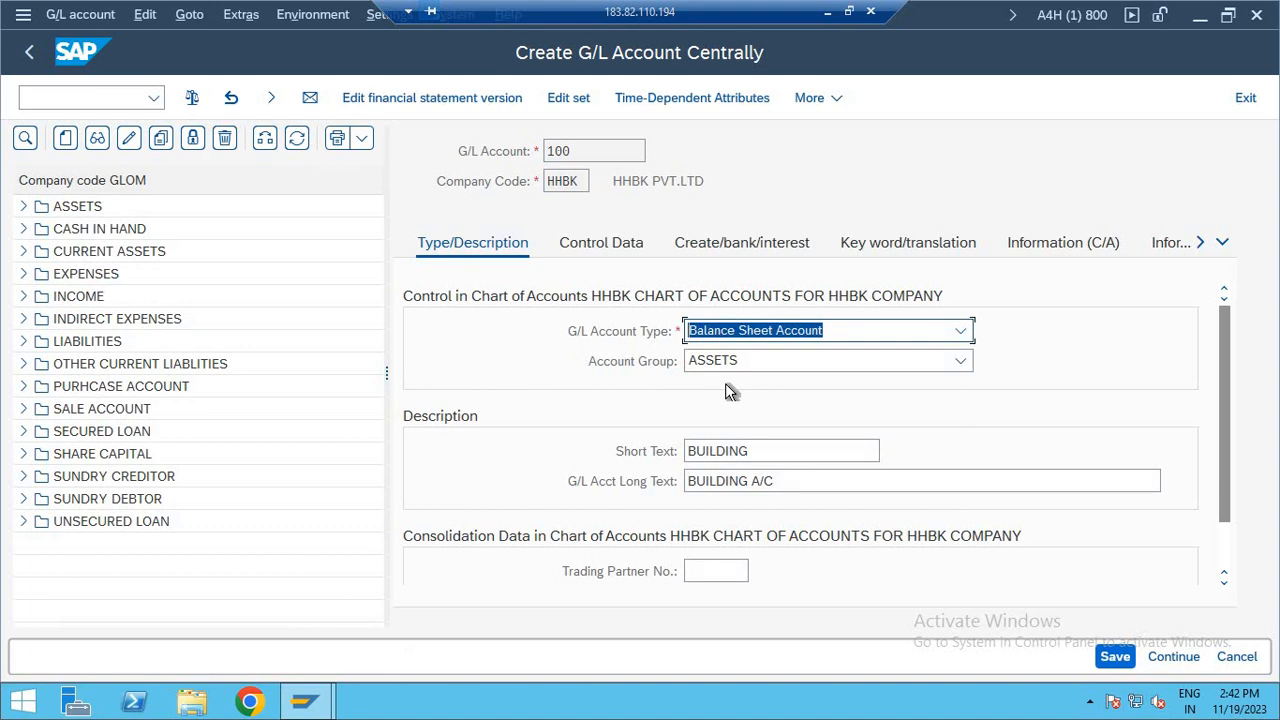
# Set the sort key to 001 (Posting date) in the account's control data and review the other control fields.
pyautogui.click(603, 247)
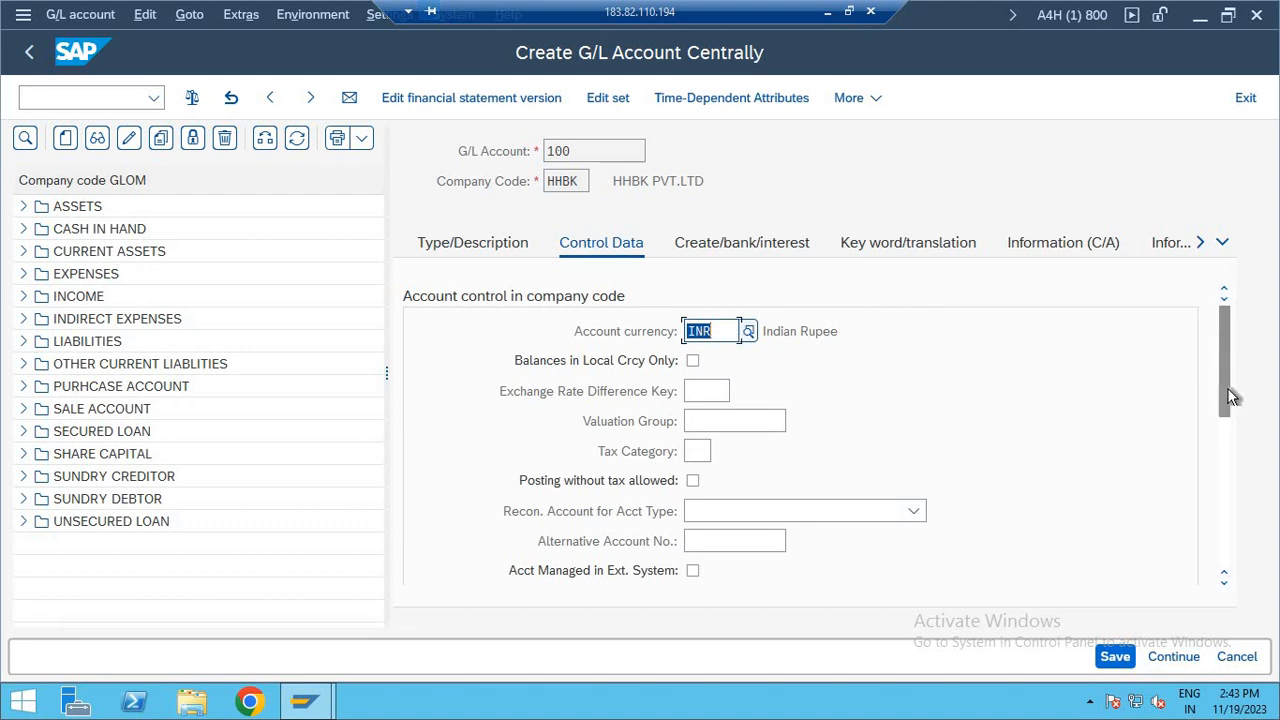
pyautogui.moveTo(1228, 393); pyautogui.dragTo(1232, 496)
pyautogui.click(707, 478)
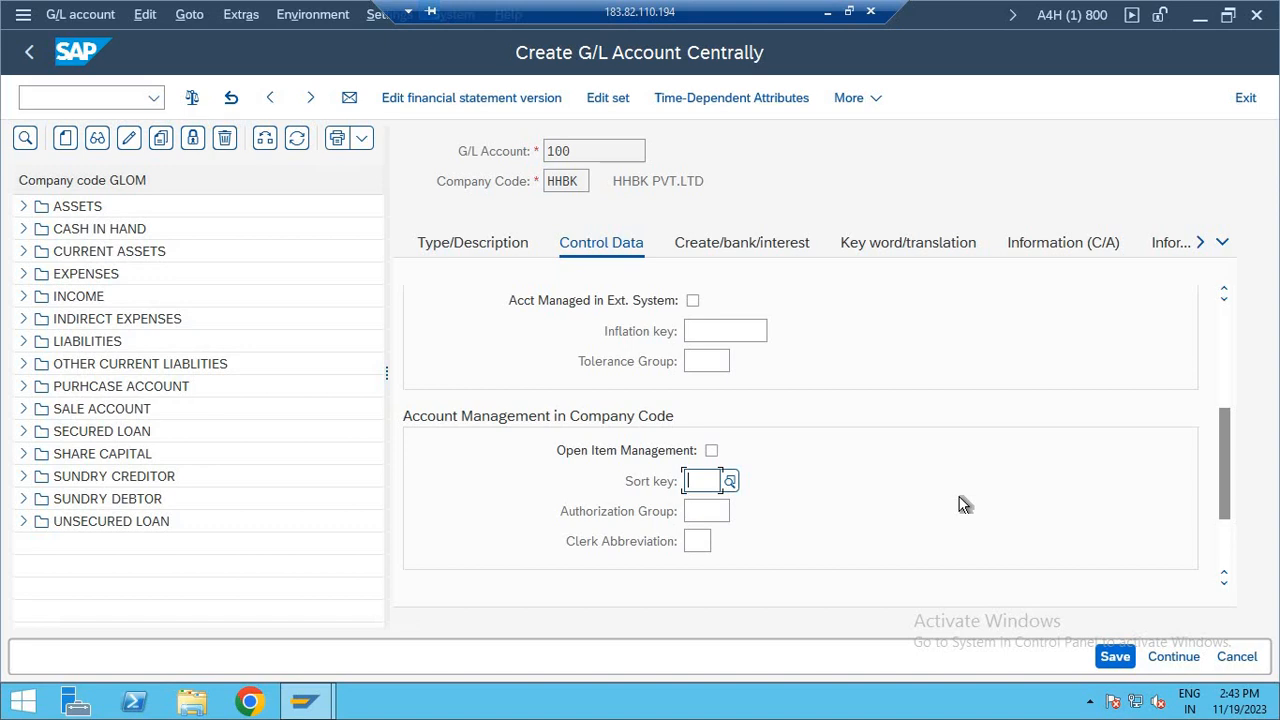
pyautogui.write('001')
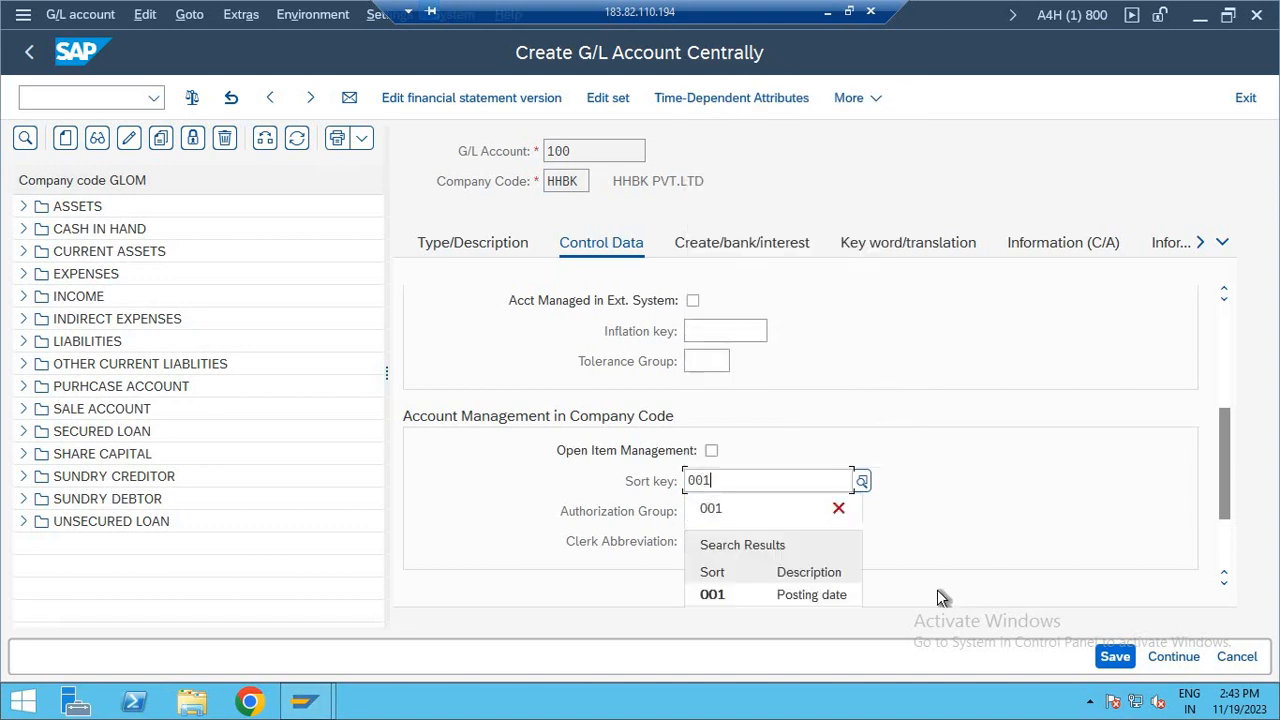
pyautogui.click(1048, 496)
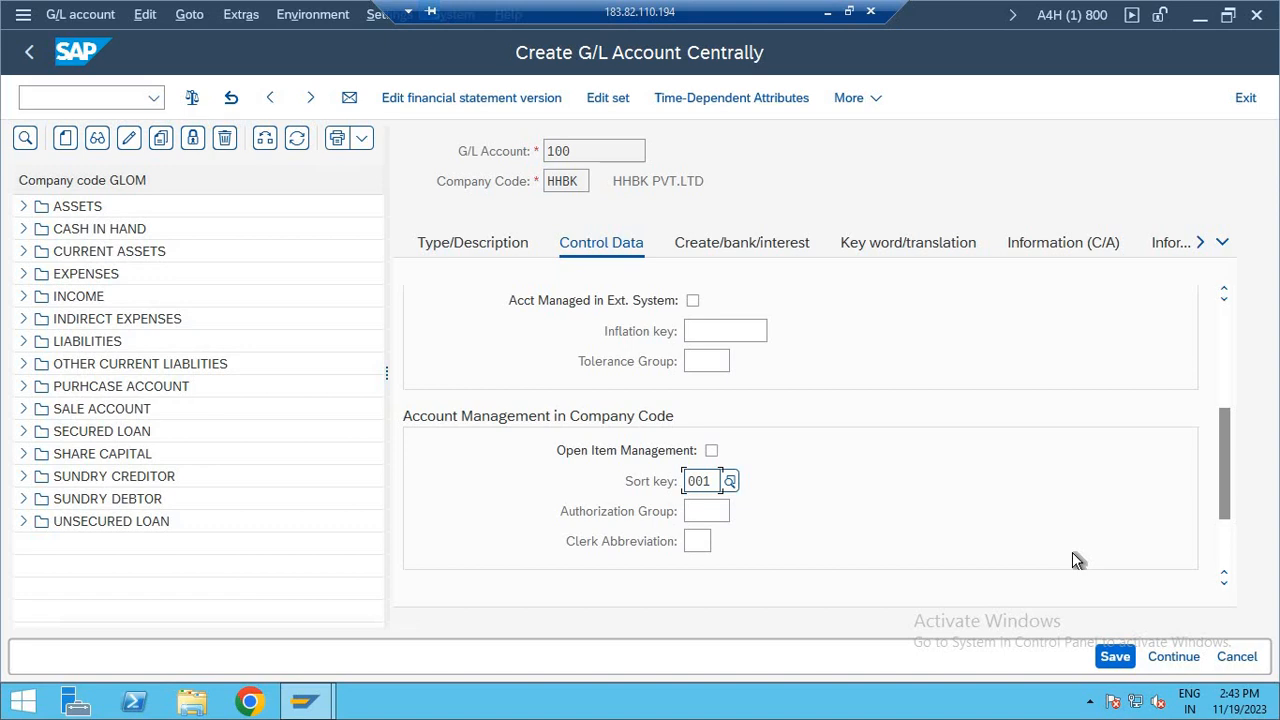
pyautogui.scroll(3, 1072, 558)
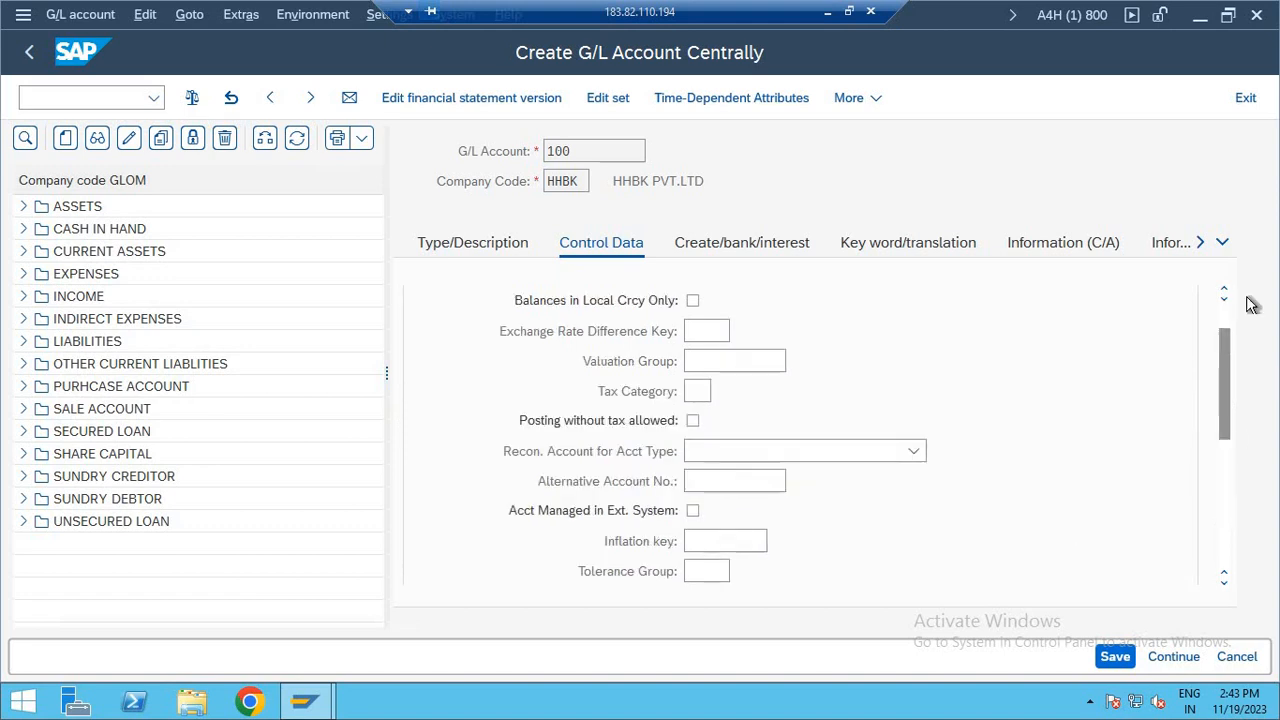
pyautogui.scroll(-3, 1224, 400)
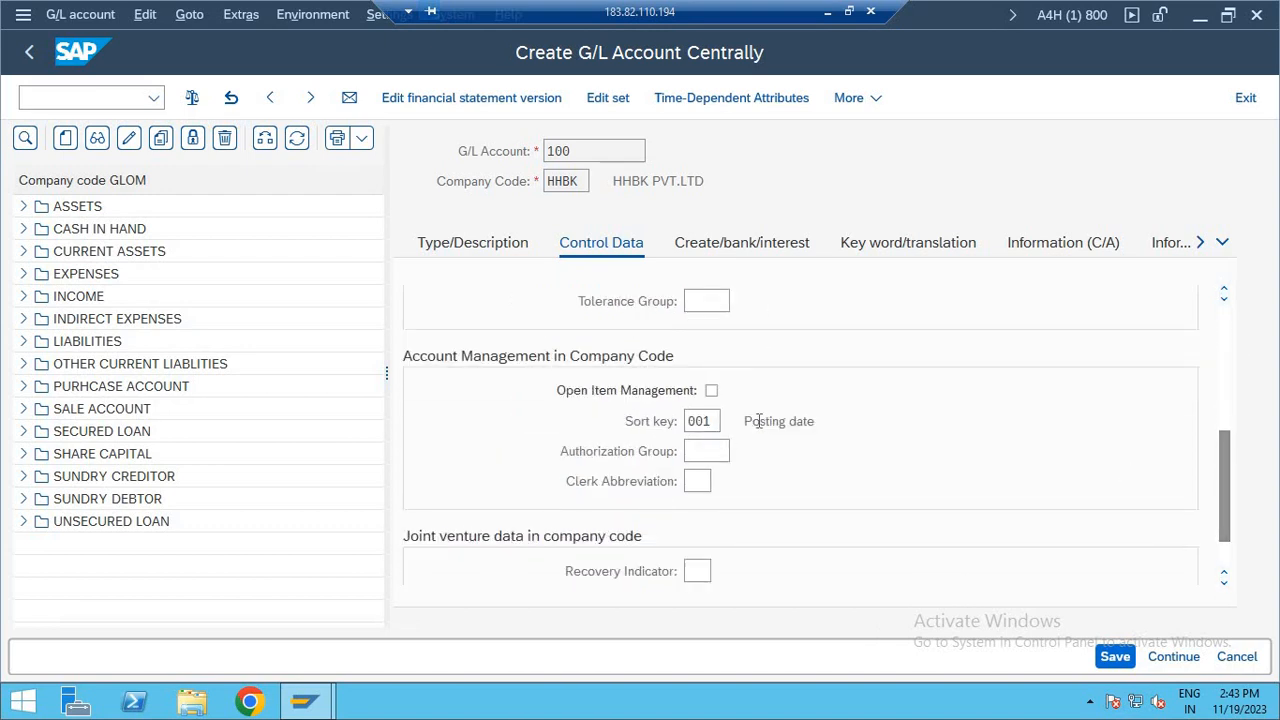
# Assign field status group YB01, General (with text & assignments), and save G/L account 100.
pyautogui.click(737, 248)
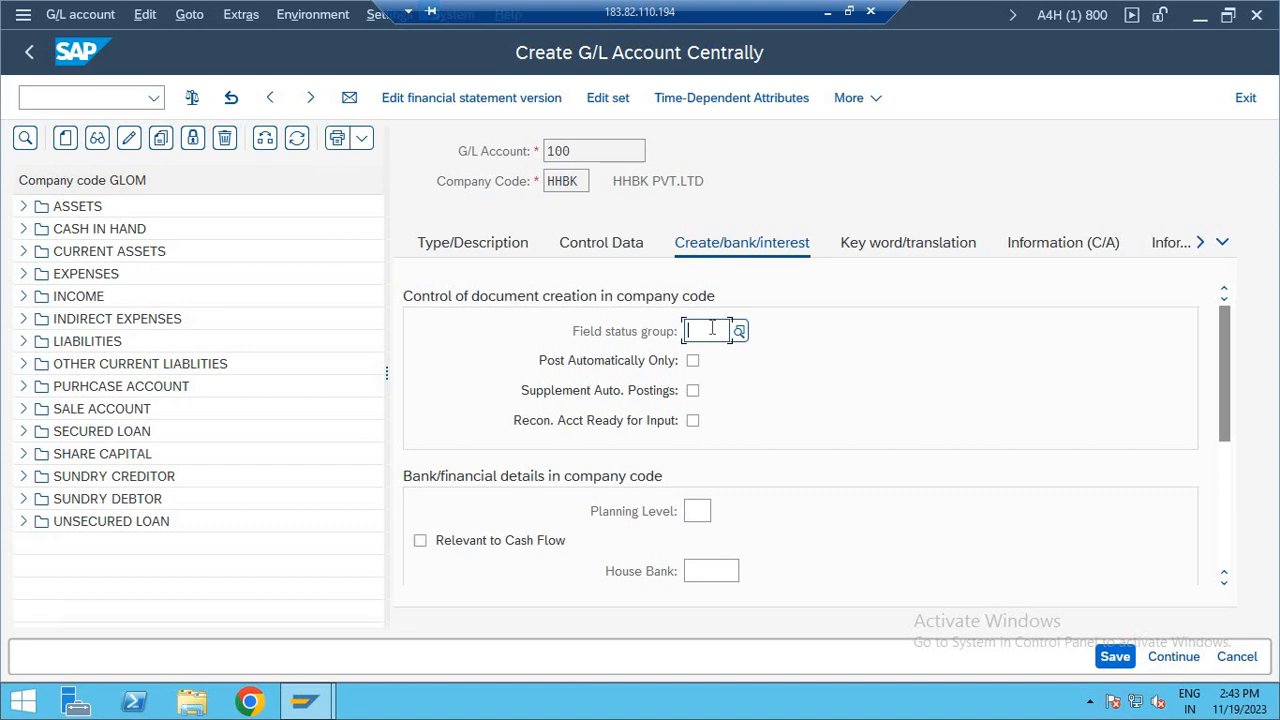
pyautogui.write('YB01')
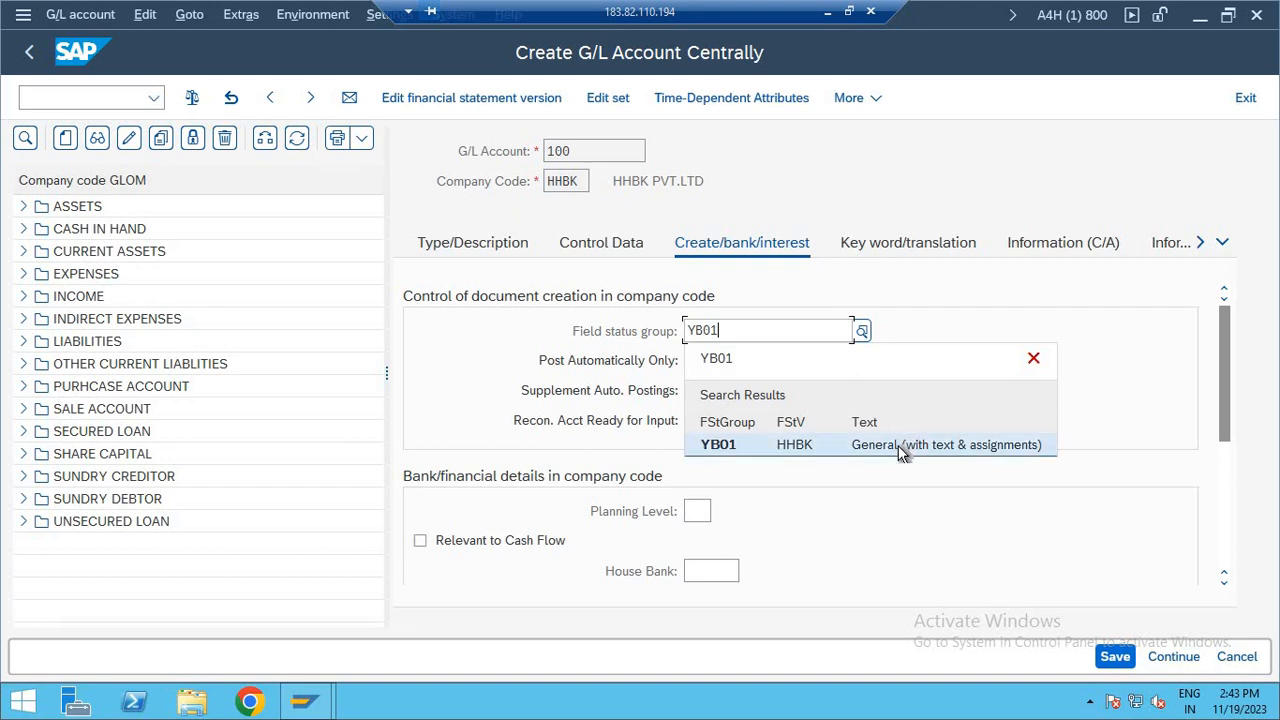
pyautogui.click(900, 449)
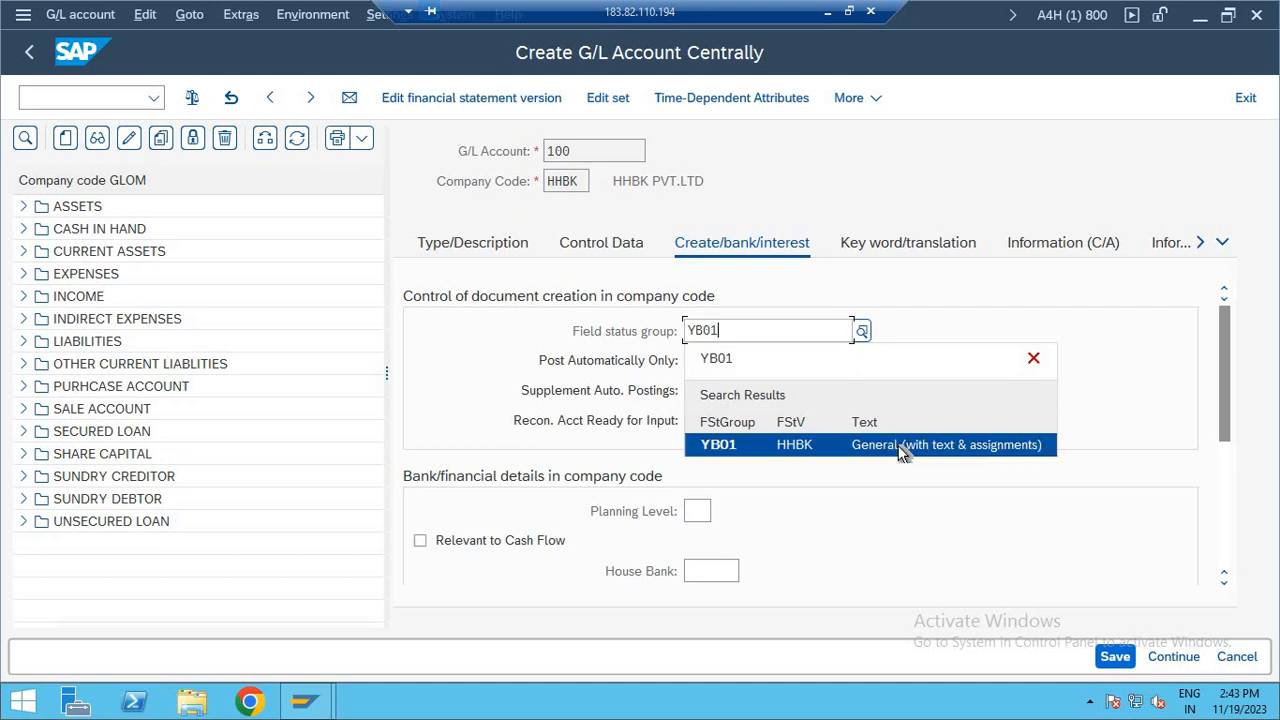
pyautogui.click(1113, 657)
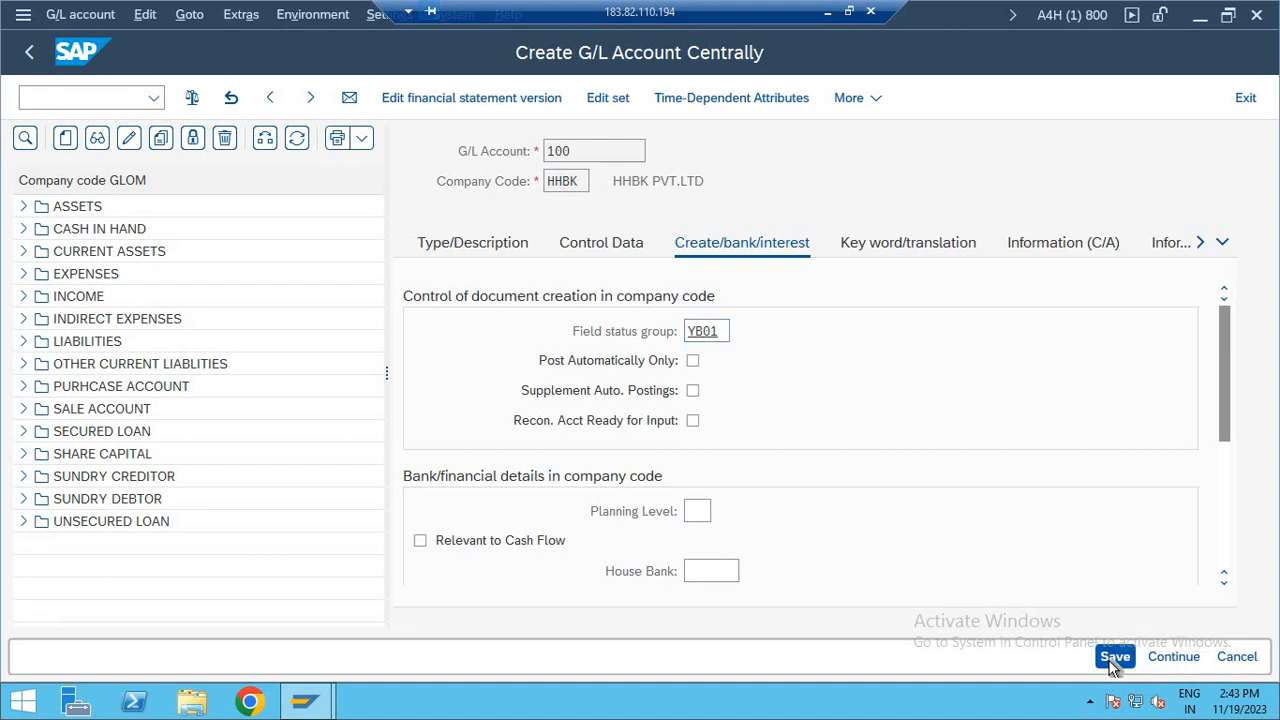
pyautogui.press('Return')
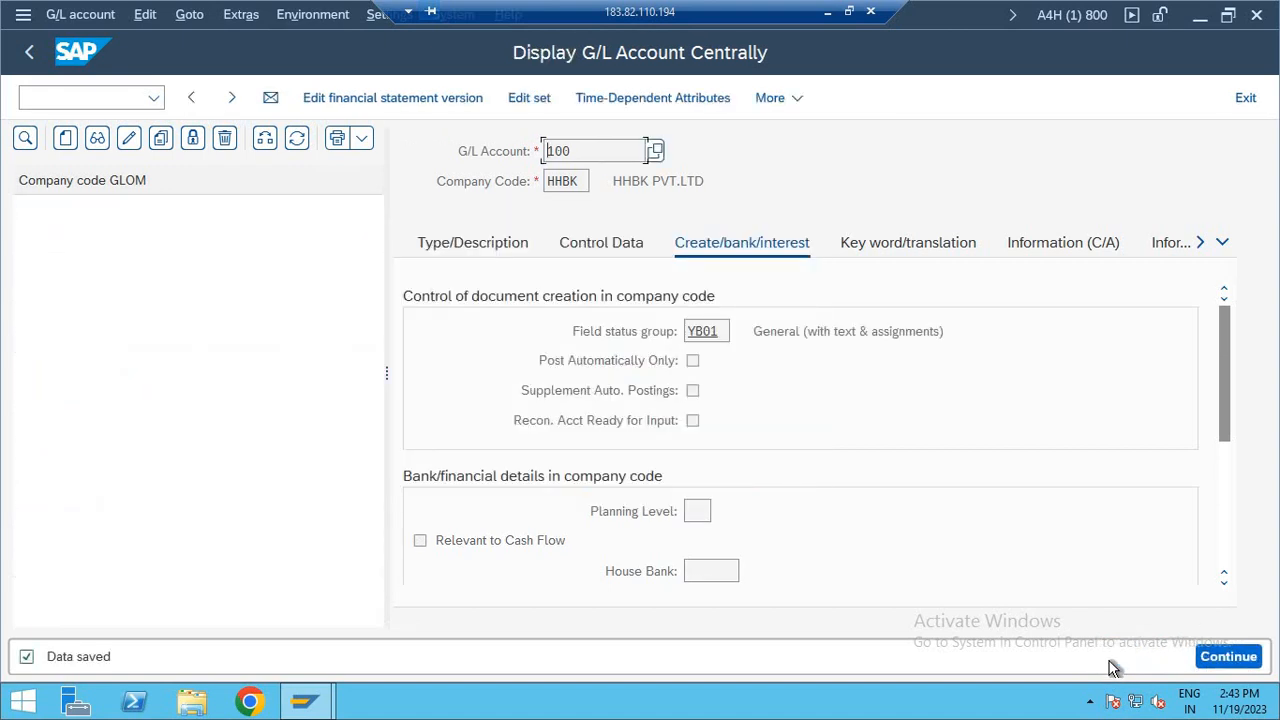
# Reopen transaction FS00, expand ASSETS in the HHBK account list and enlarge the account detail area.
pyautogui.click(74, 92)
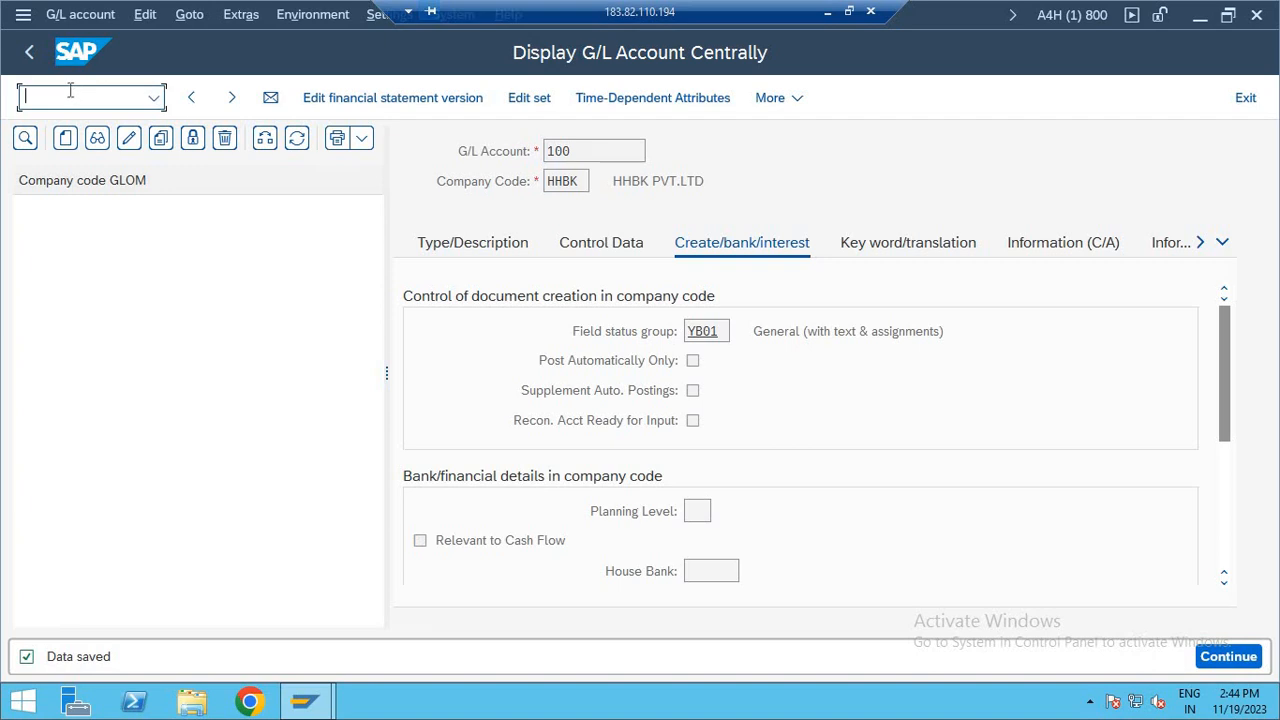
pyautogui.click(29, 53)
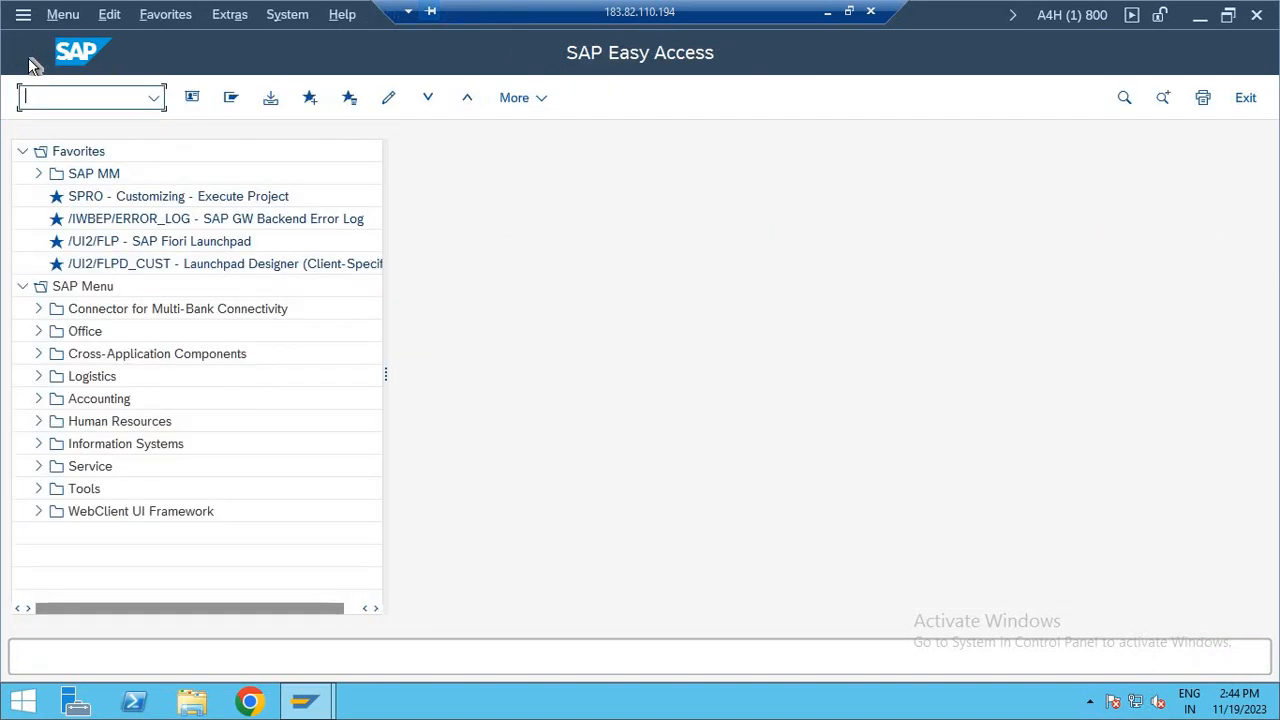
pyautogui.write('FS00')
pyautogui.press('Return')
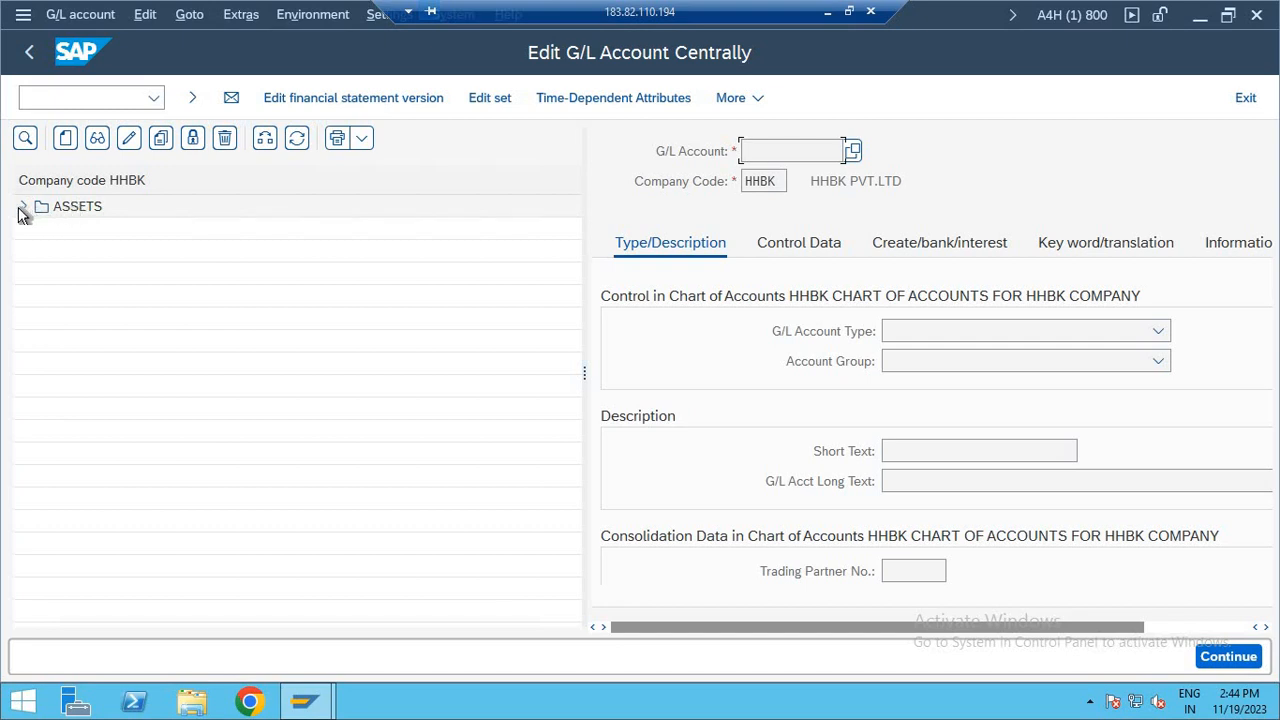
pyautogui.click(23, 207)
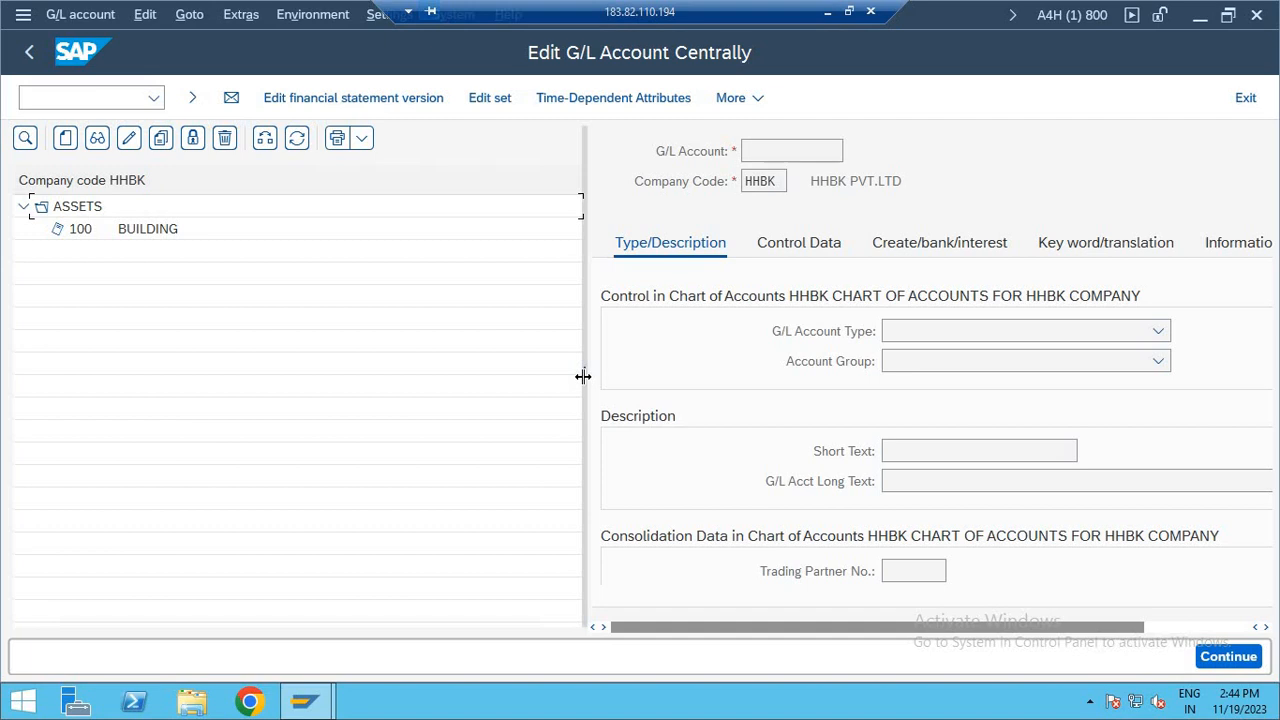
pyautogui.moveTo(584, 376); pyautogui.dragTo(397, 352)
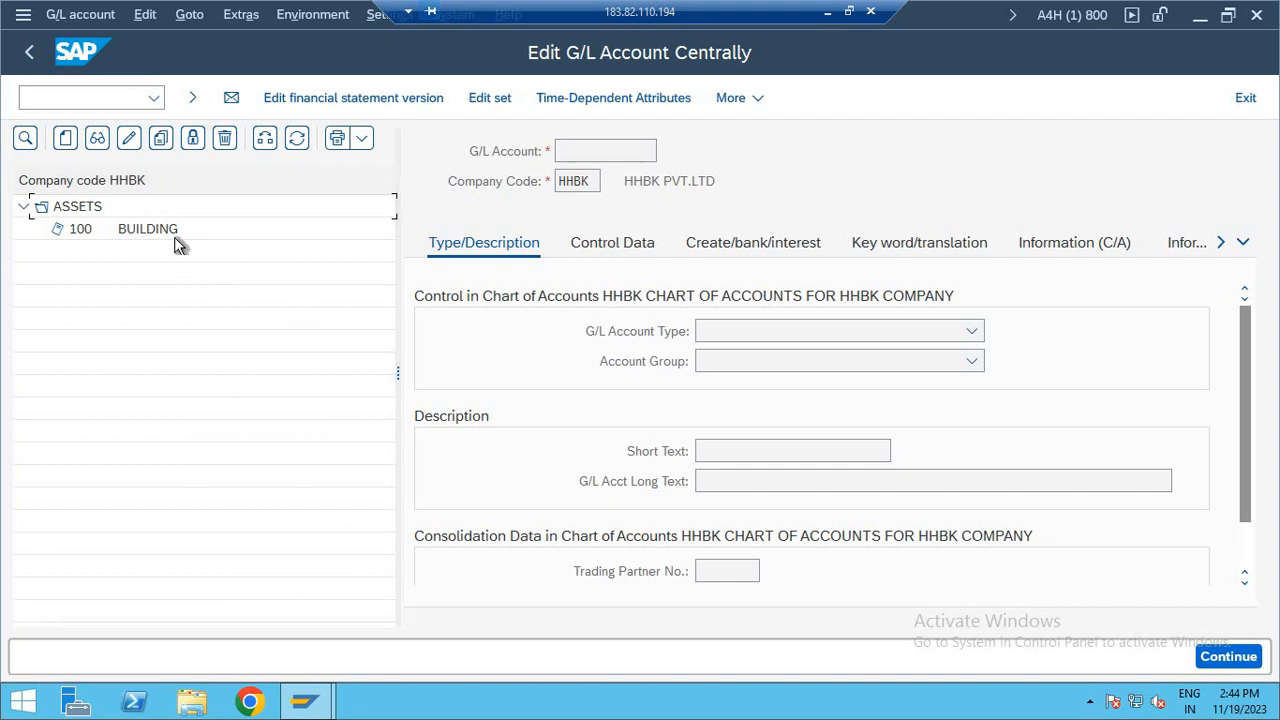
# Start creating G/L account 101 in company code HHBK.
pyautogui.click(63, 145)
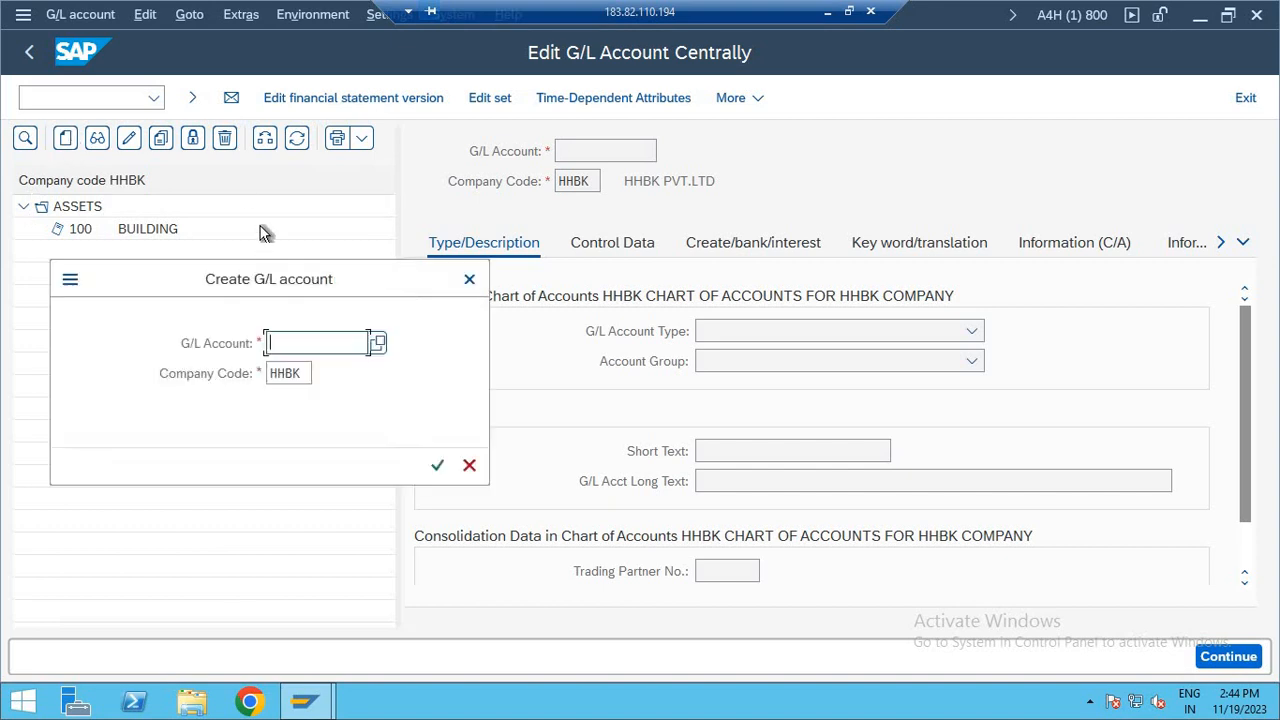
pyautogui.moveTo(263, 280); pyautogui.dragTo(298, 362)
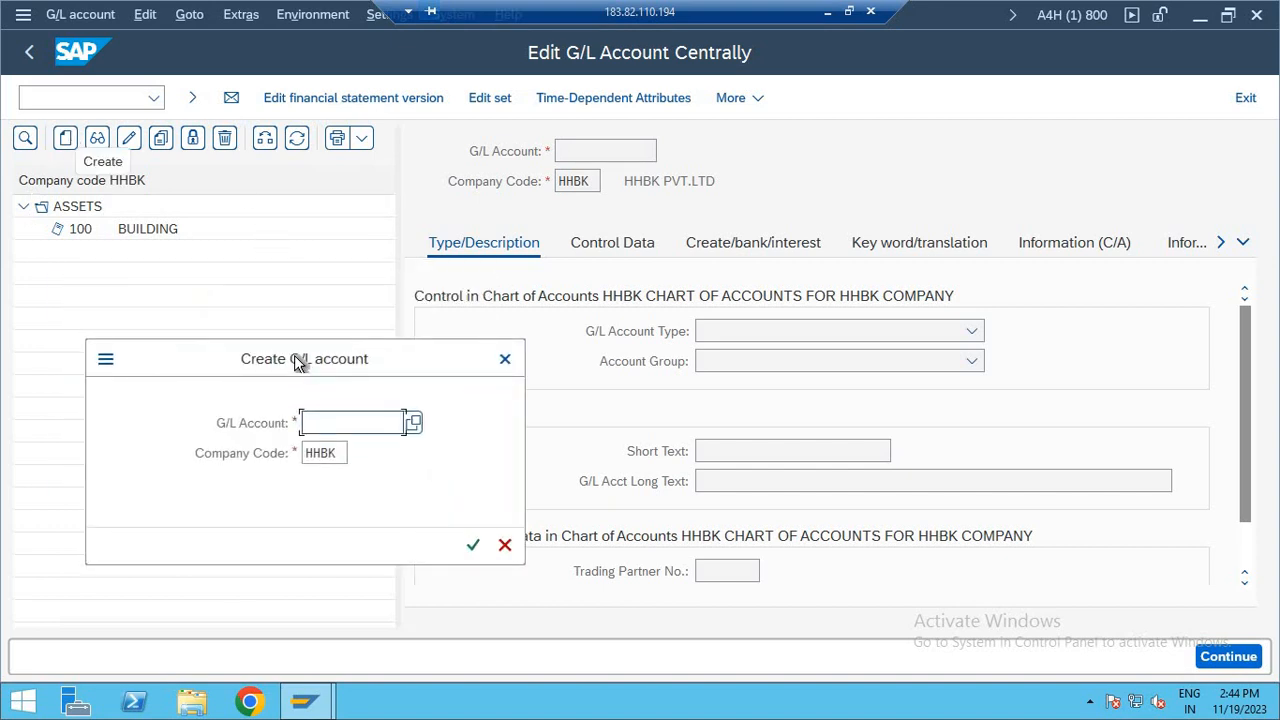
pyautogui.write('101')
pyautogui.press('Return')
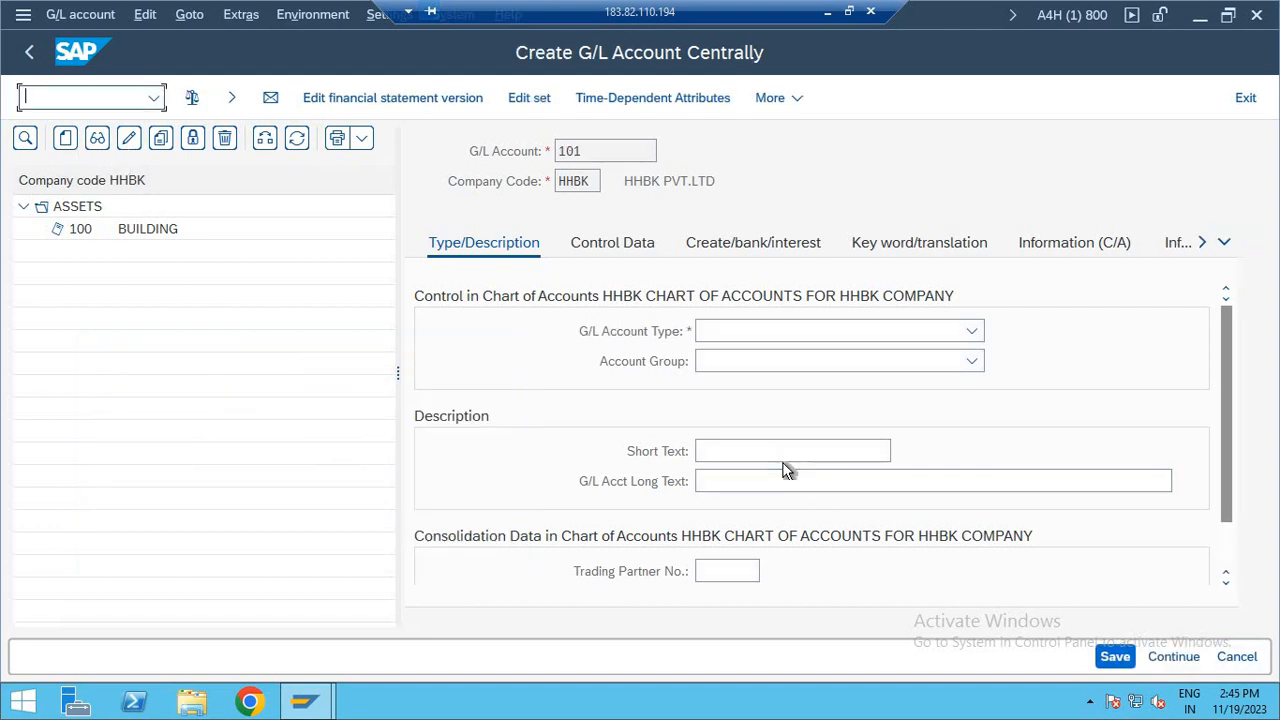
# Enter the short text CASH and the G/L account long text CASH A/C for account 101.
pyautogui.click(773, 452)
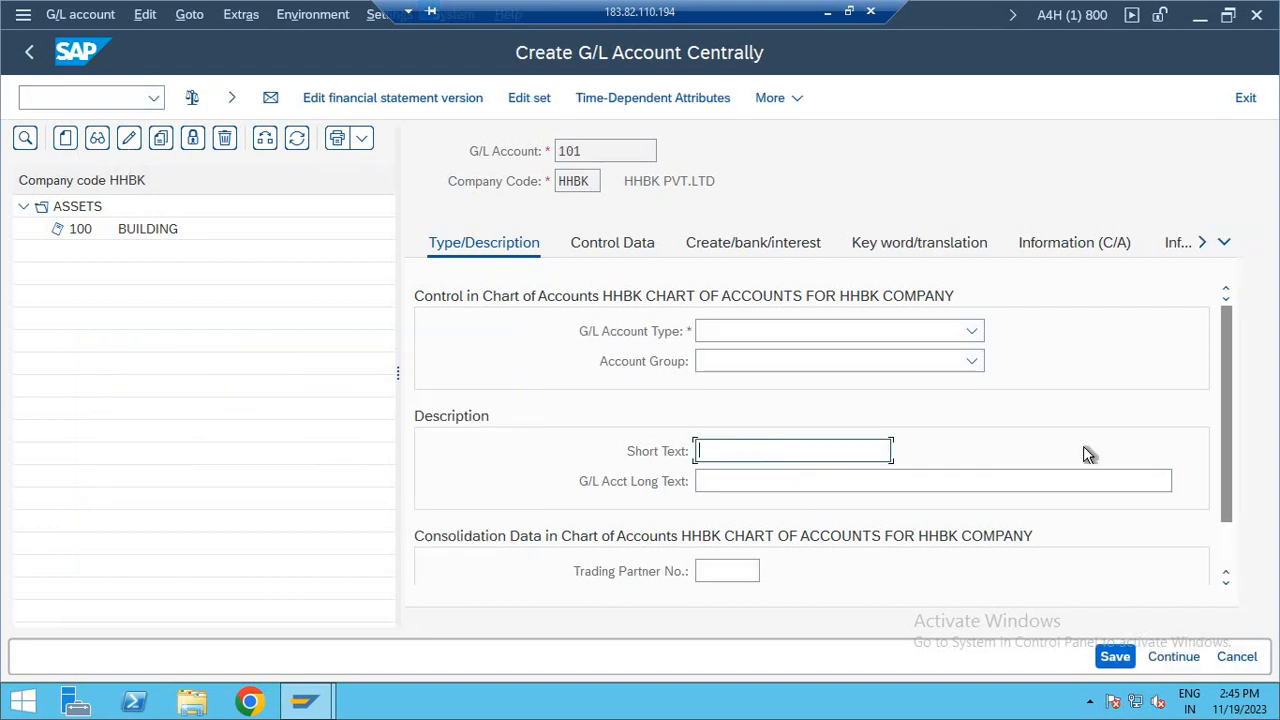
pyautogui.write('CASH')
pyautogui.press('Tab')
pyautogui.write('CASH A')
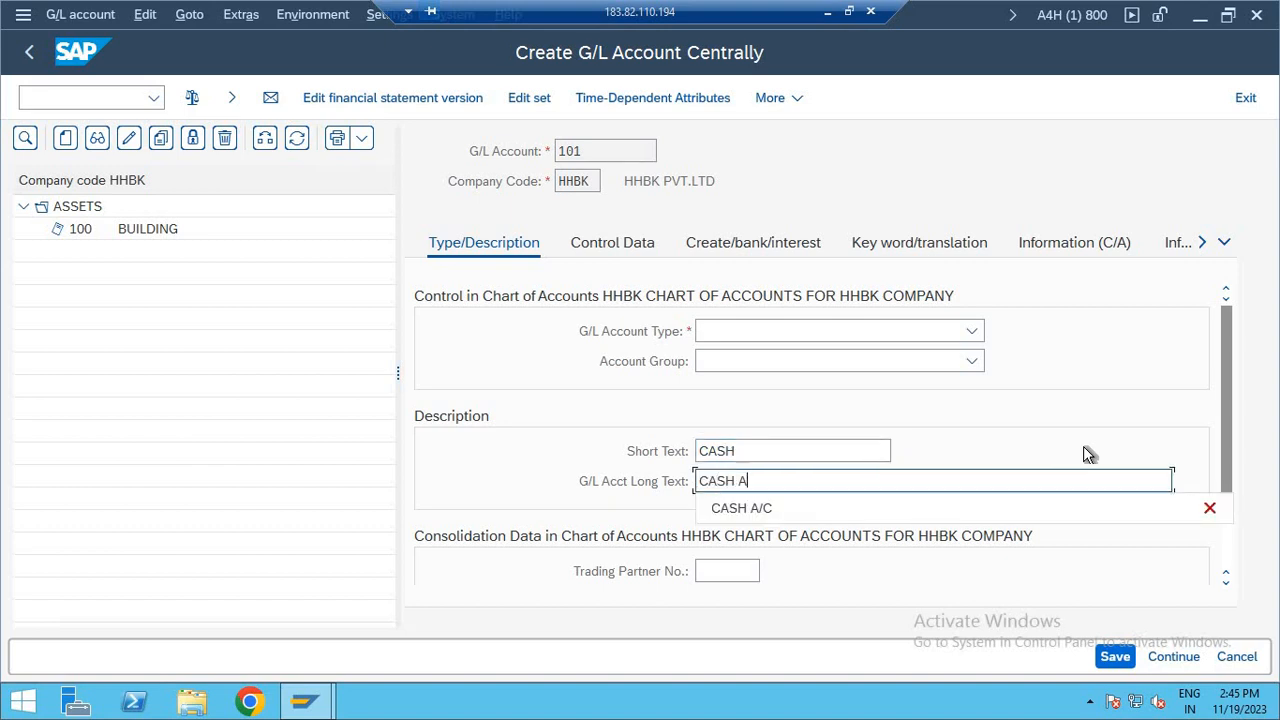
pyautogui.write('/C')
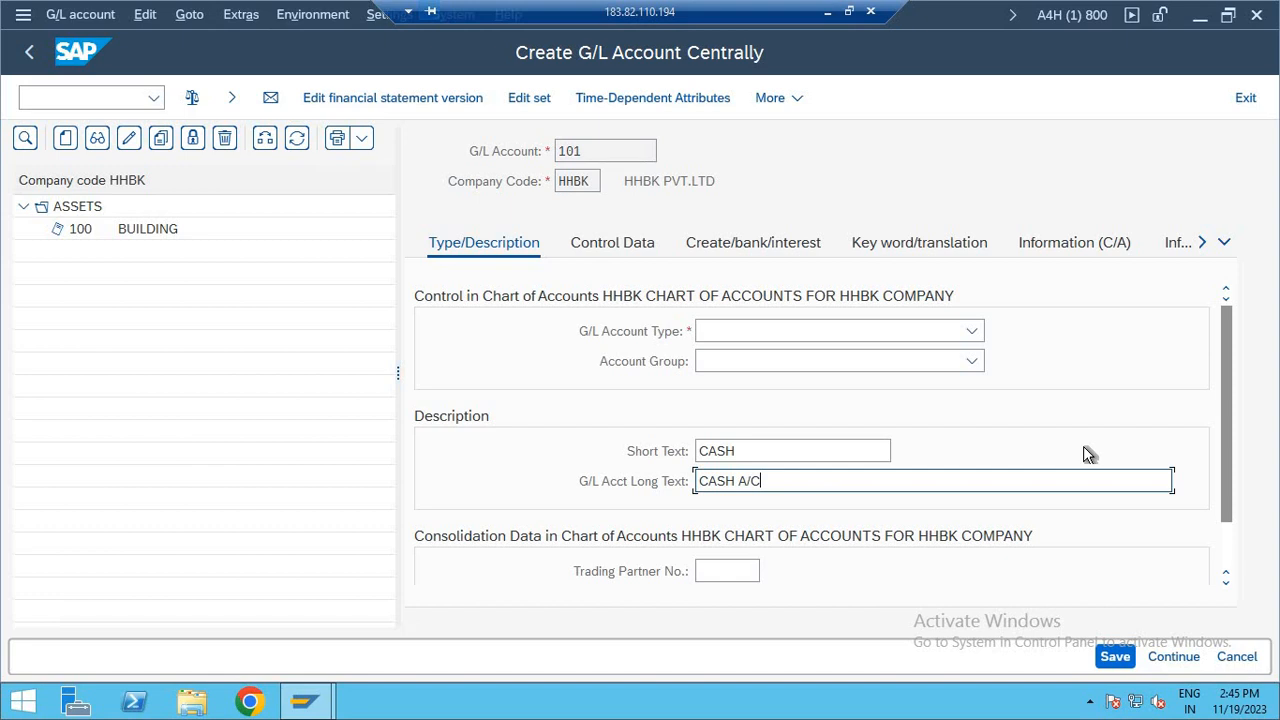
# Set account 101's G/L account type to Balance Sheet Account and its account group to ASSETS.
pyautogui.click(884, 334)
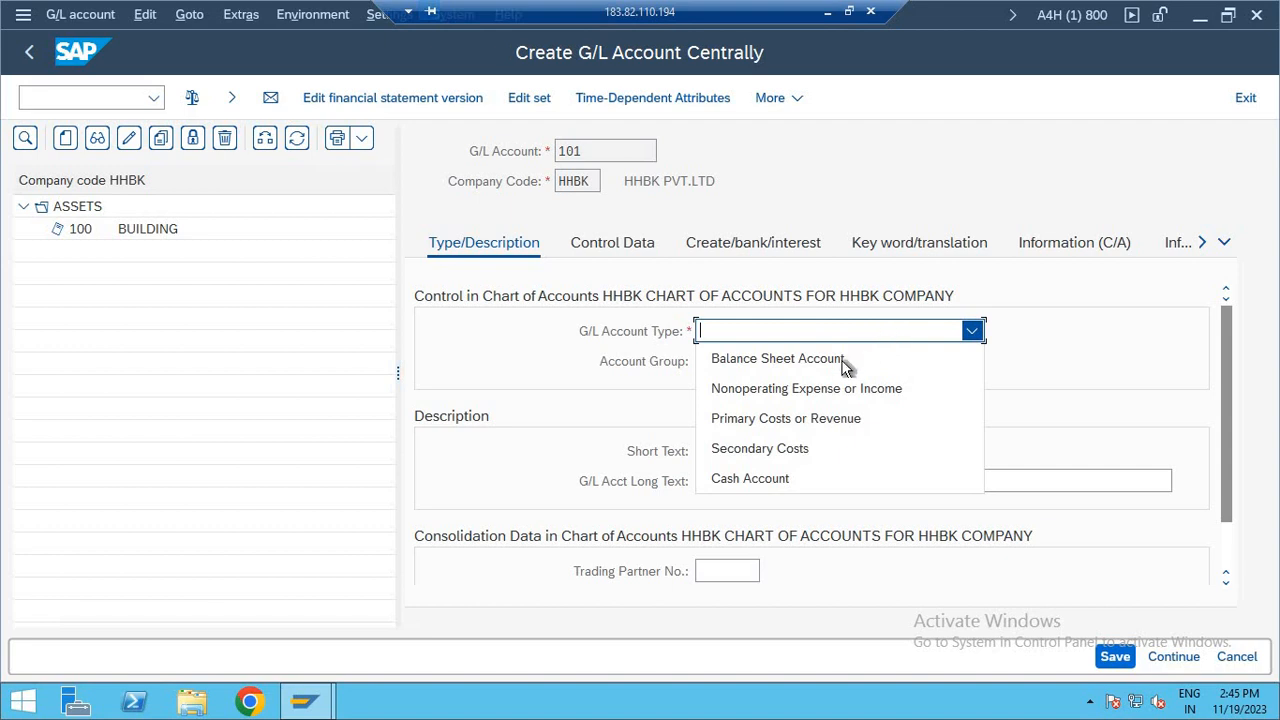
pyautogui.click(820, 368)
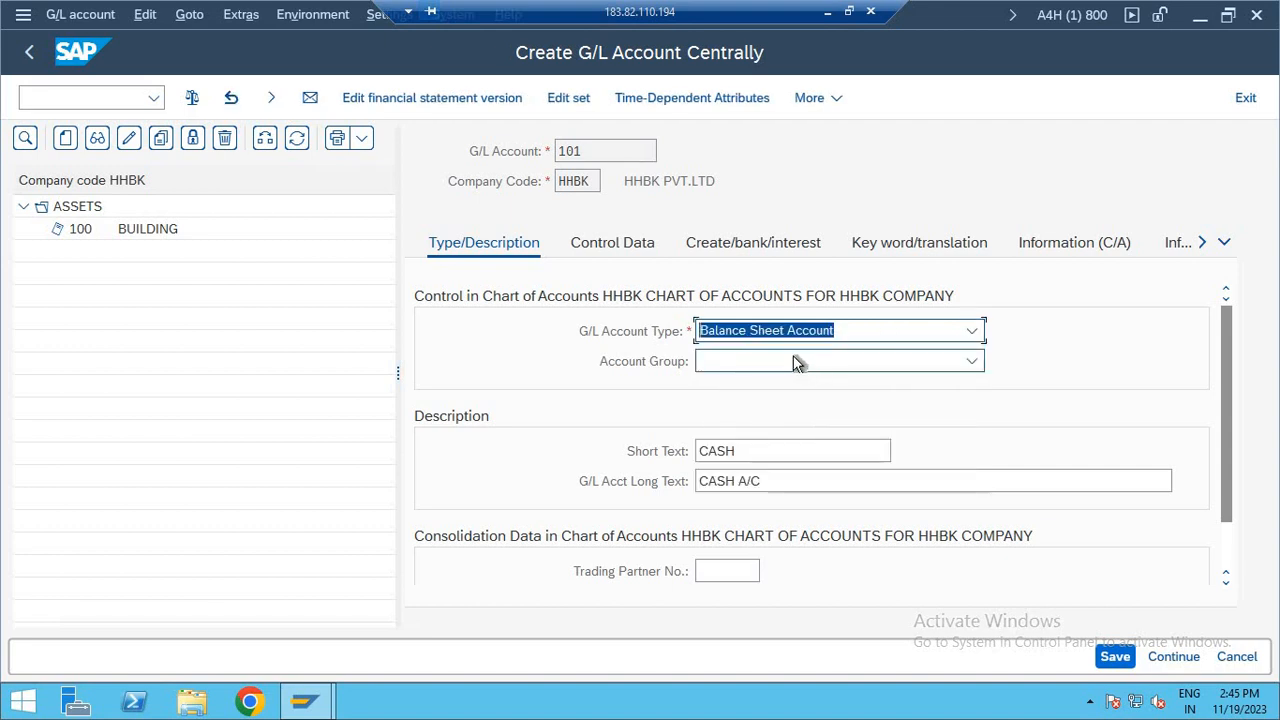
pyautogui.click(793, 360)
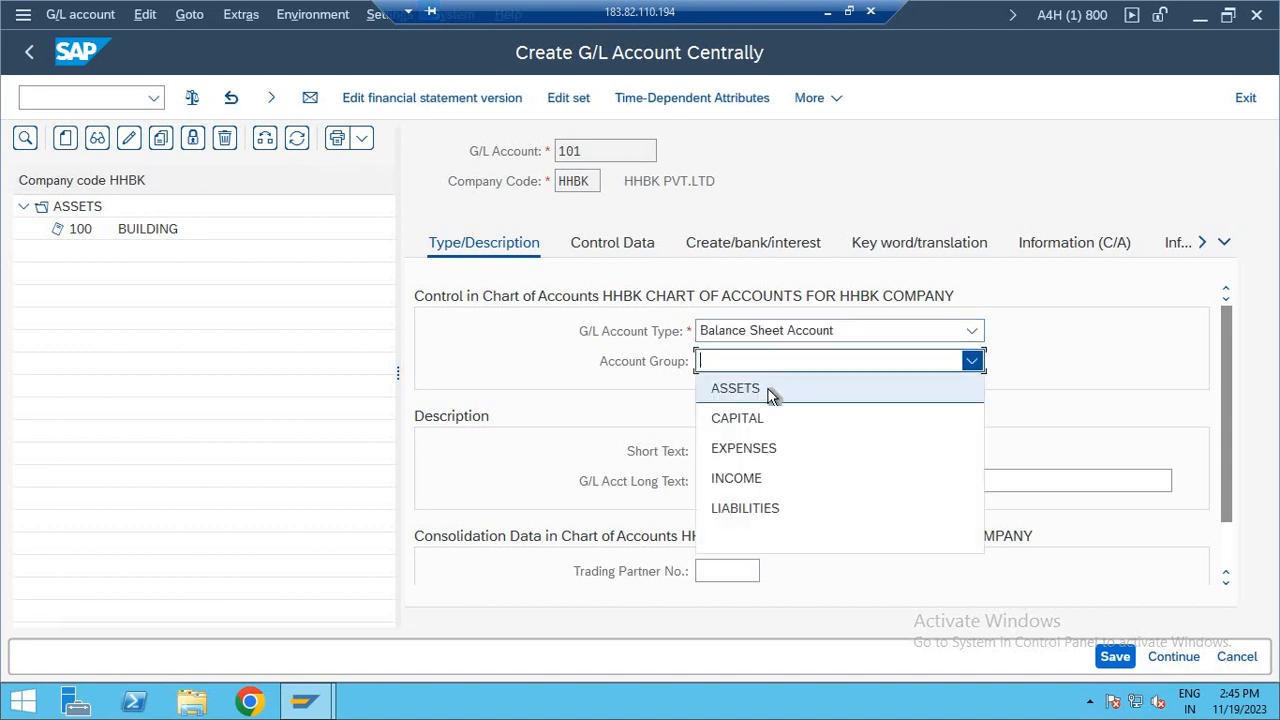
pyautogui.click(770, 391)
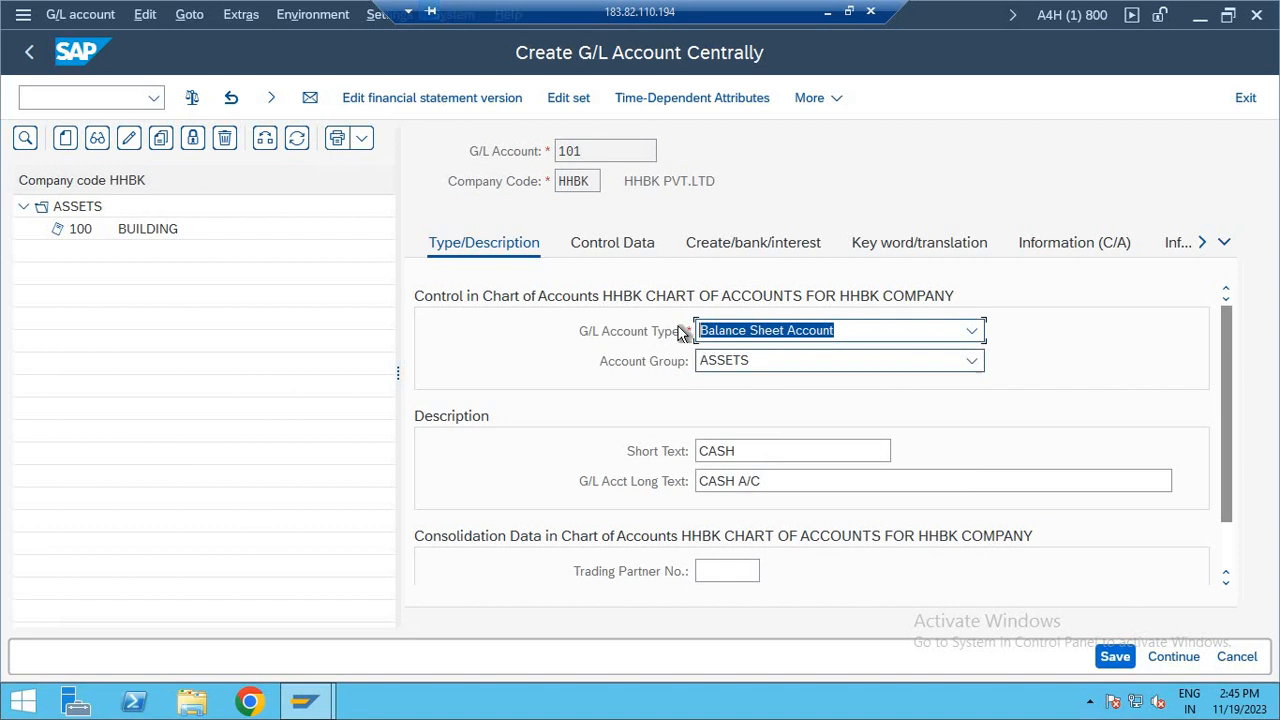
# Enter sort key 001 in the control data of G/L account 101.
pyautogui.click(621, 250)
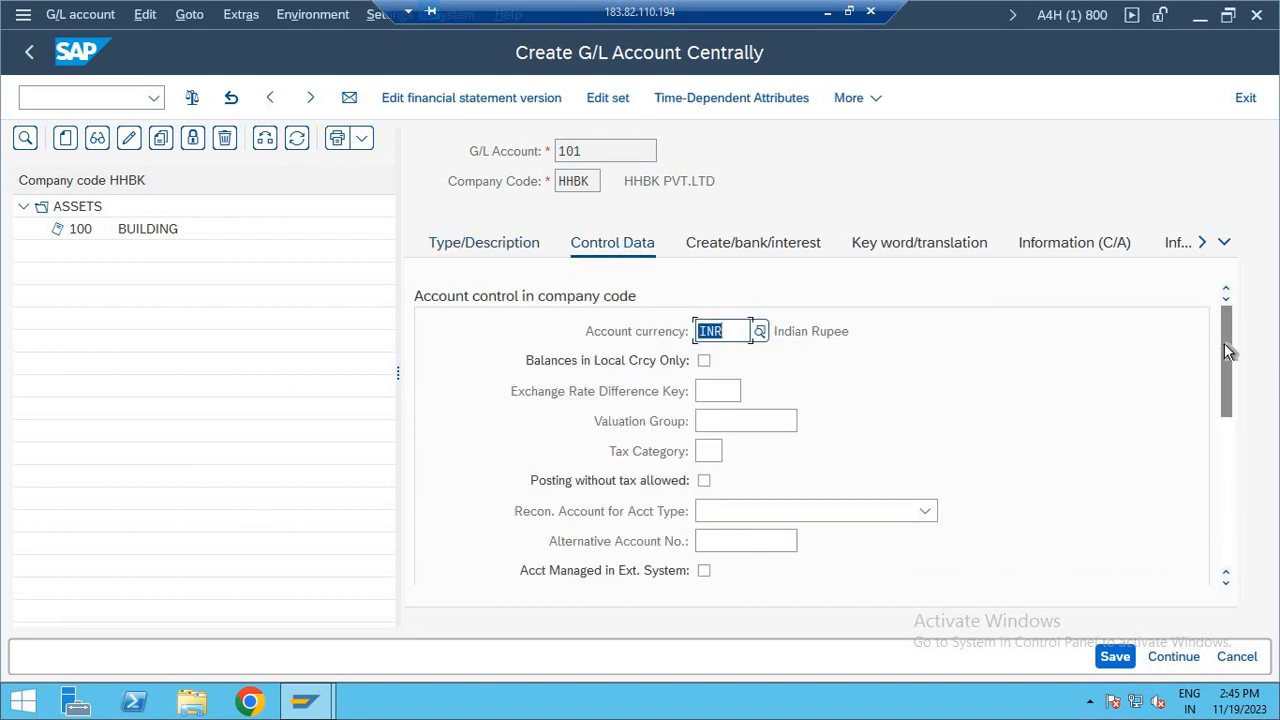
pyautogui.moveTo(1228, 350); pyautogui.dragTo(1231, 422)
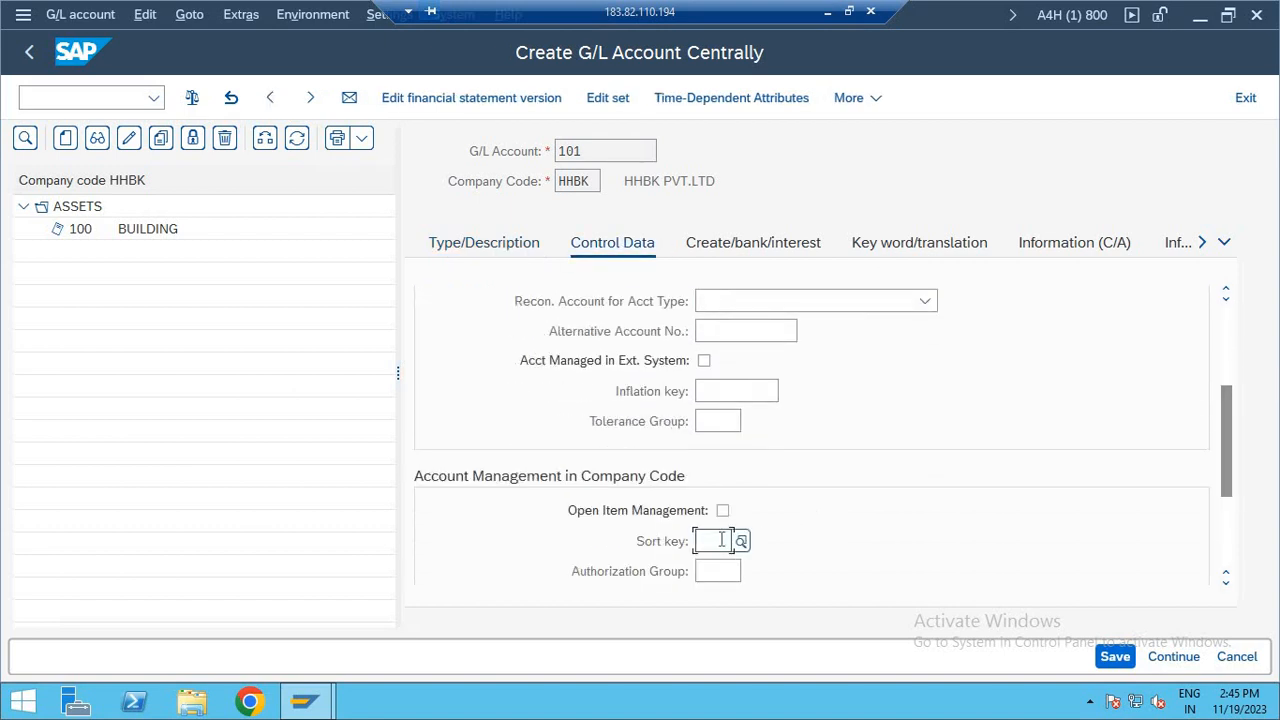
pyautogui.write('001')
pyautogui.scroll(3, 721, 540)
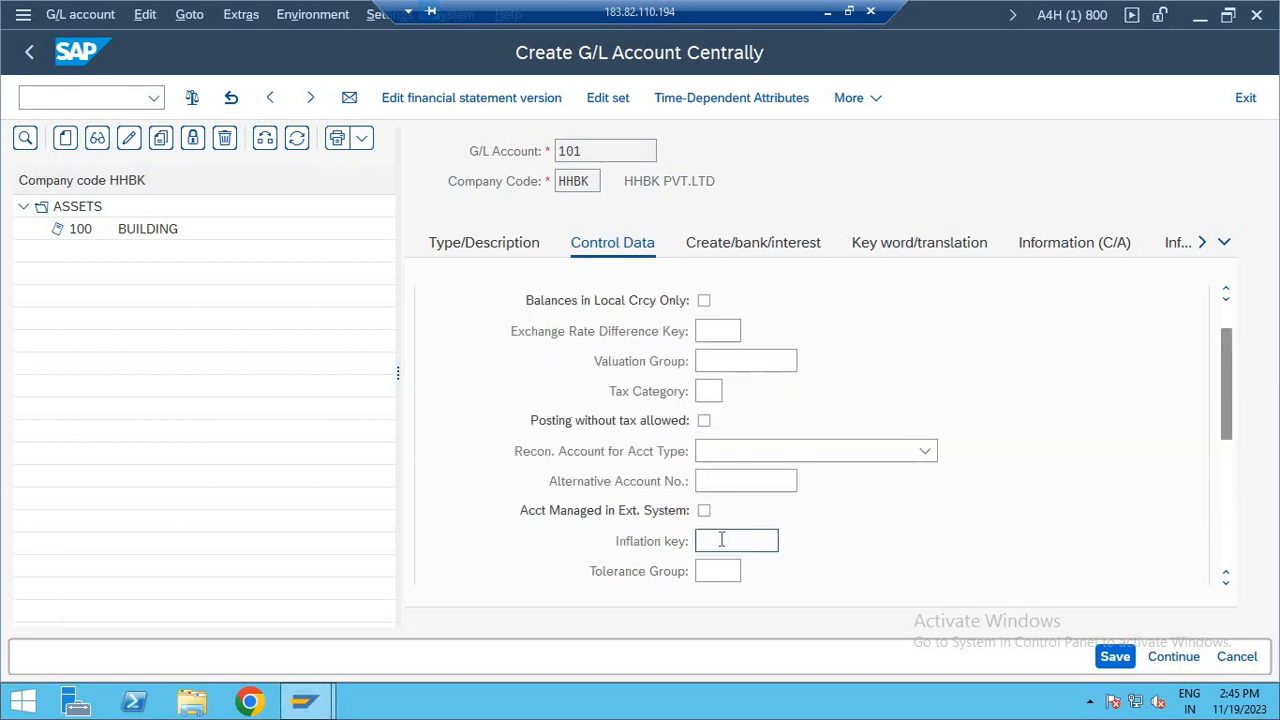
# Assign field status group YB01, General (with text & assignments), and save G/L account 101.
pyautogui.click(734, 245)
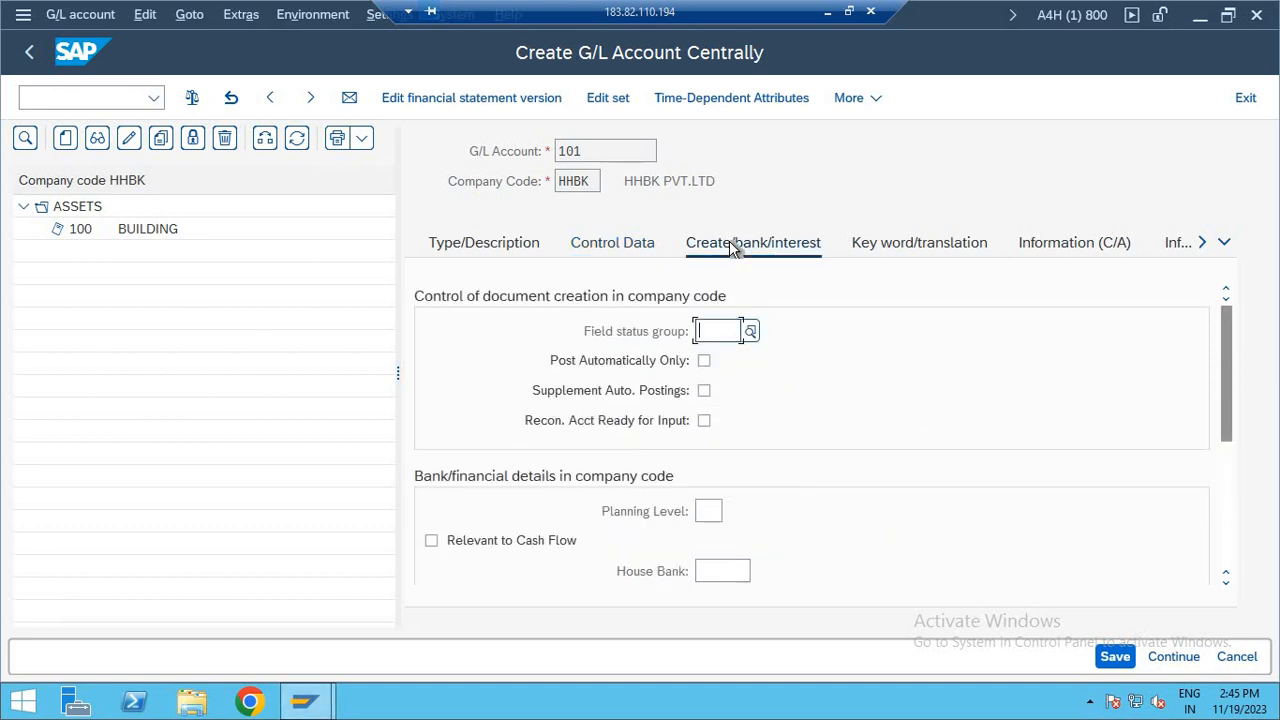
pyautogui.press('Down')
pyautogui.click(1115, 655)
pyautogui.press('Return')
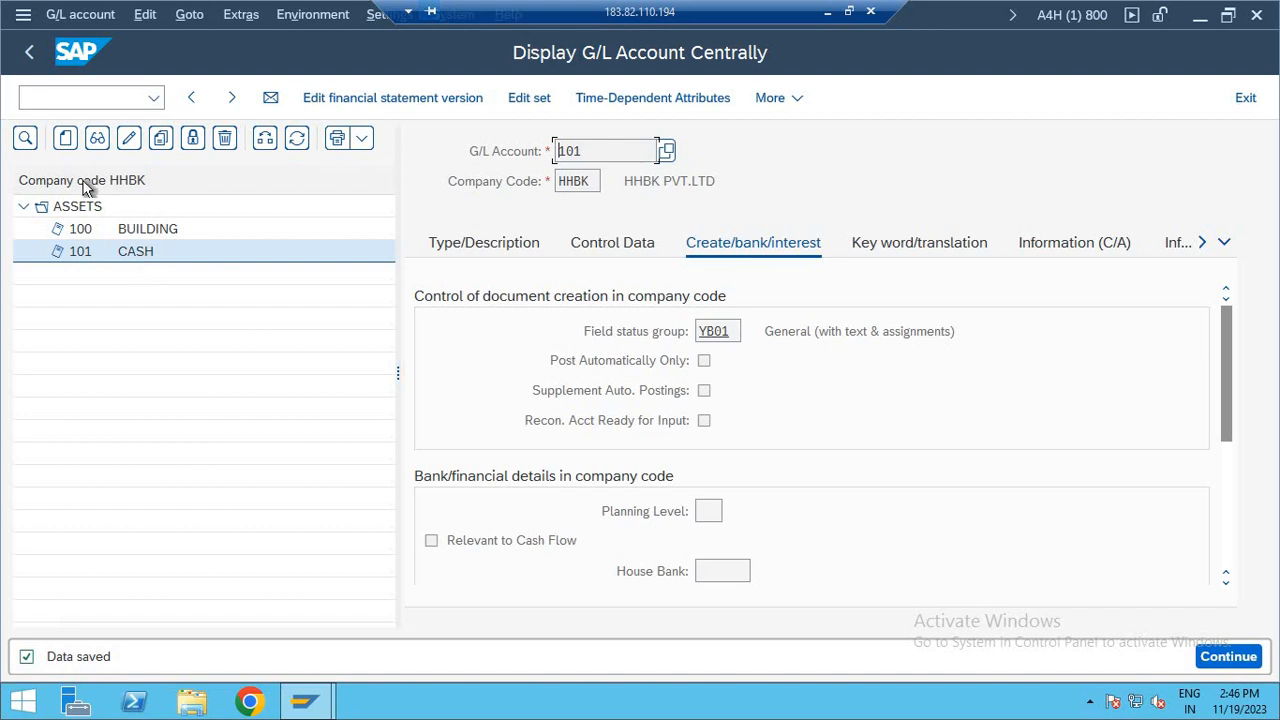
# Leave the G/L account display and open the G/L account groups overview with transaction OBD4.
pyautogui.click(44, 96)
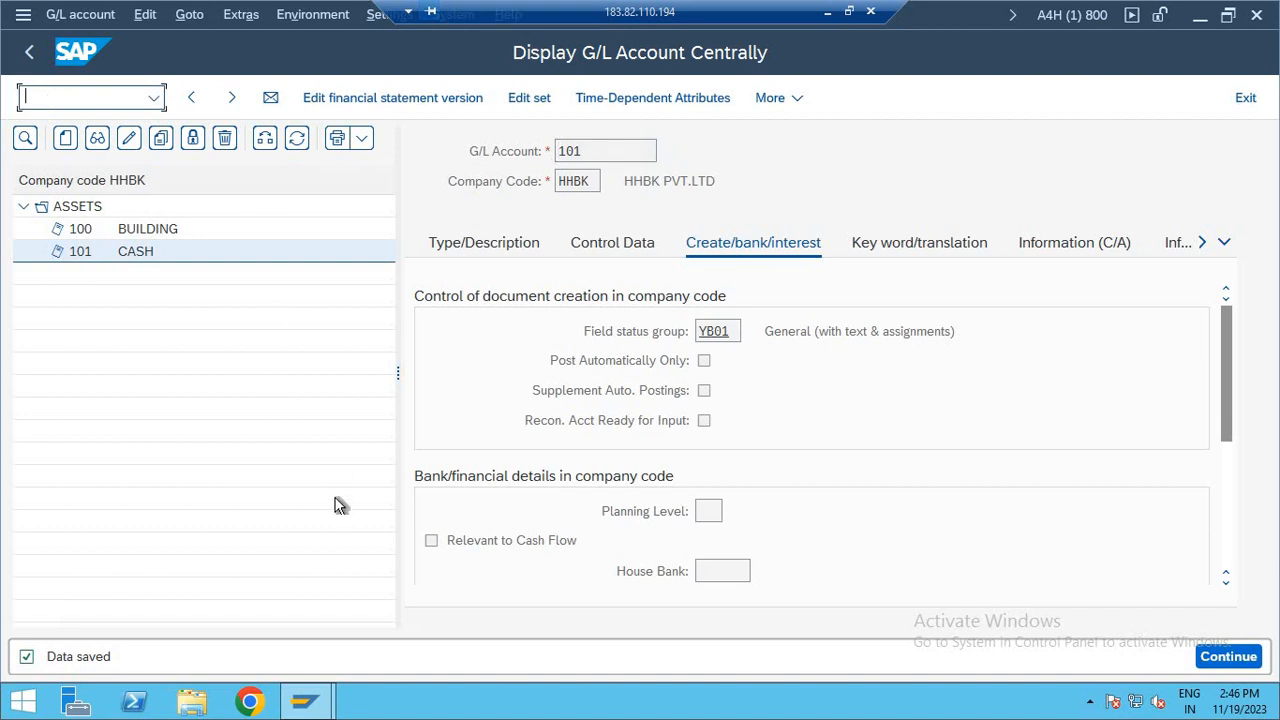
pyautogui.write('/n')
pyautogui.press('Return')
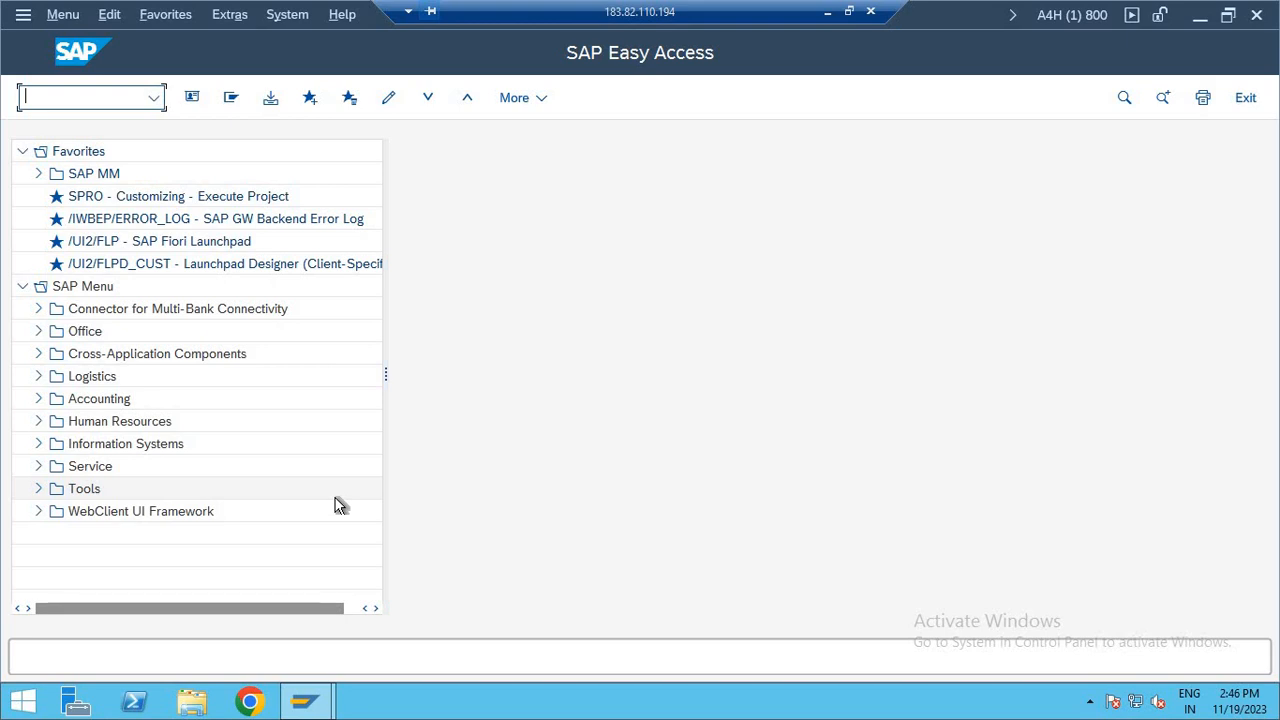
pyautogui.write('OBD4')
pyautogui.press('Return')
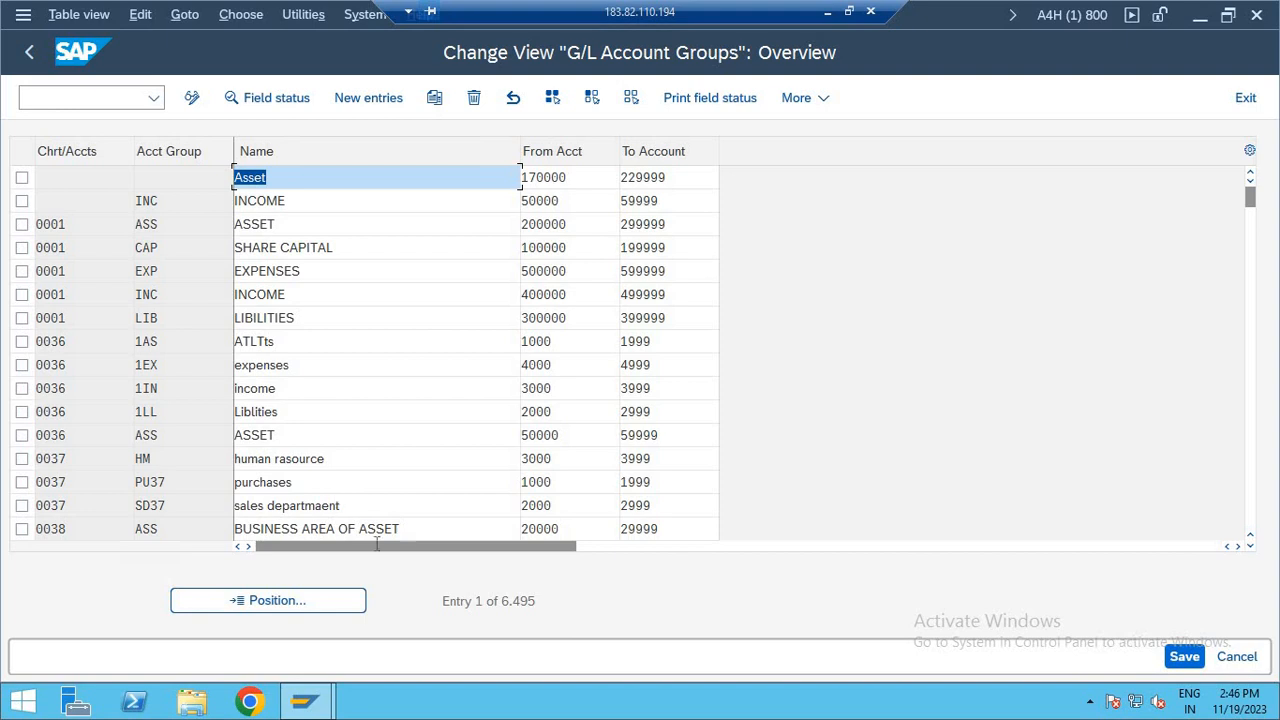
# Position the account groups list at chart of accounts HHBK and examine the number range of its EXPENSES group.
pyautogui.click(309, 602)
pyautogui.press('Down')
pyautogui.press('Down')
pyautogui.press('Down')
pyautogui.press('Down')
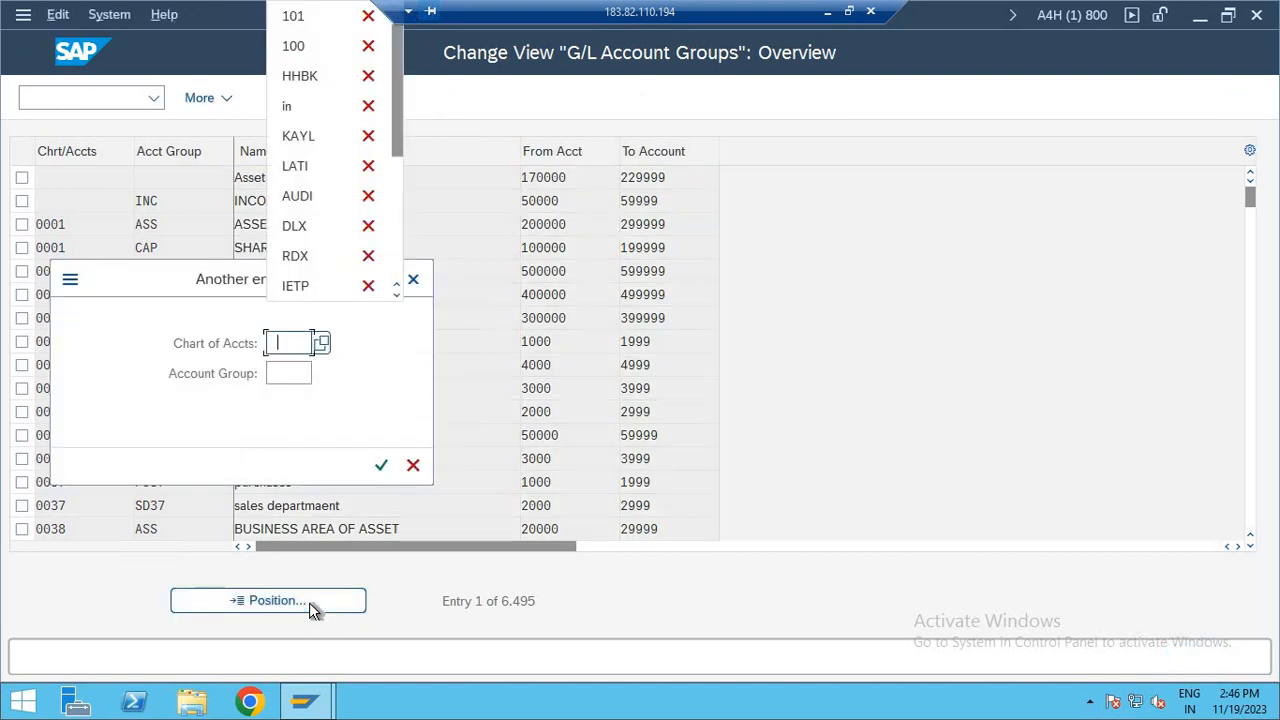
pyautogui.press('Return')
pyautogui.press('Return')
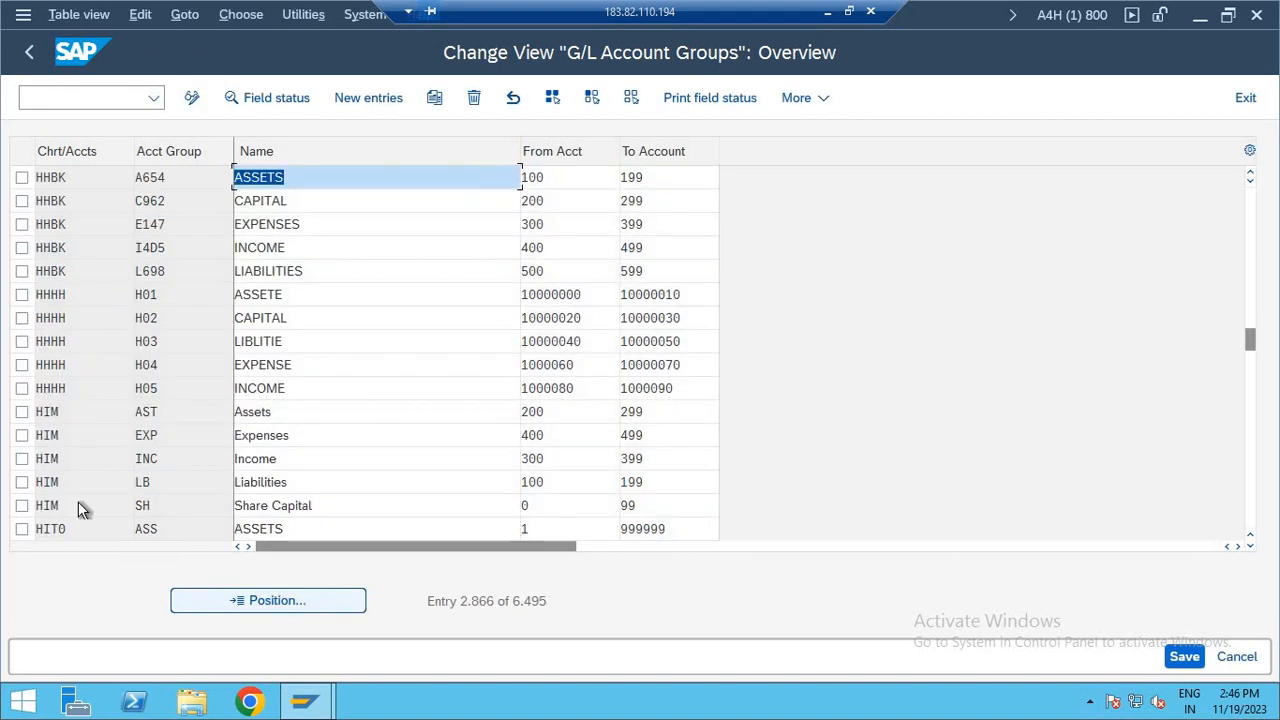
pyautogui.click(22, 226)
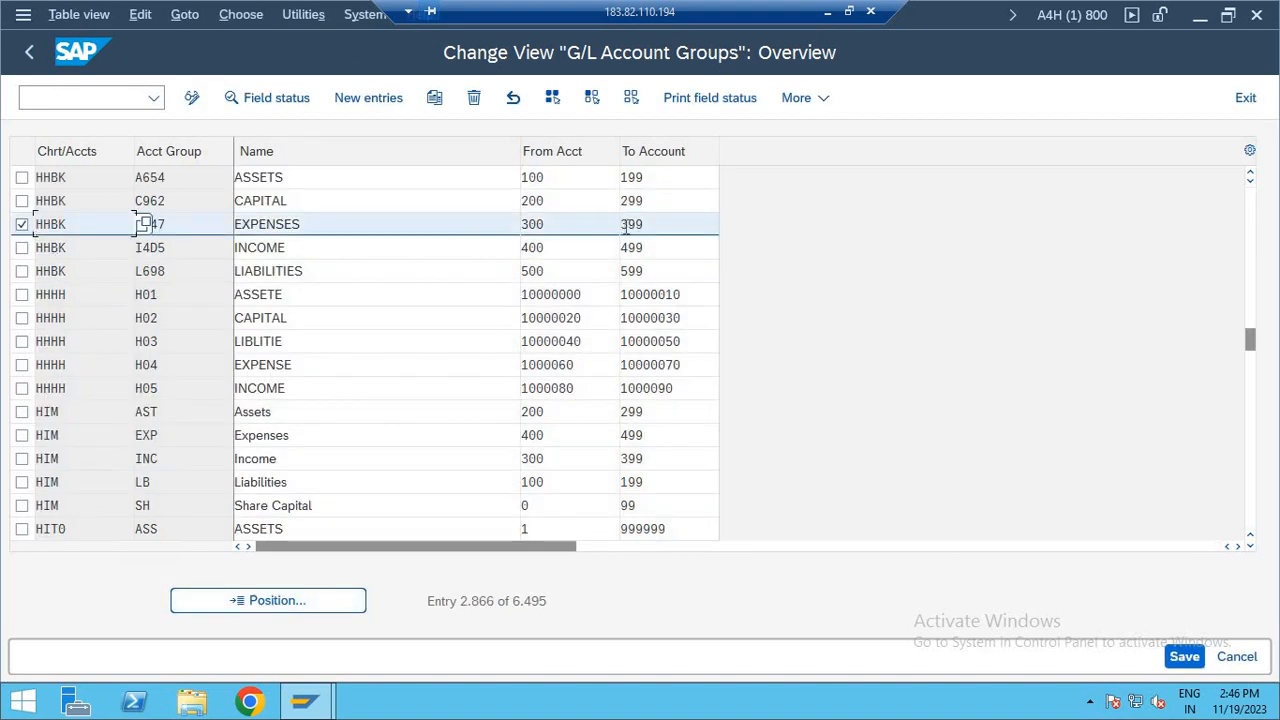
# Leave the account groups overview and reopen central G/L account maintenance with transaction FS00.
pyautogui.click(63, 96)
pyautogui.write('/n')
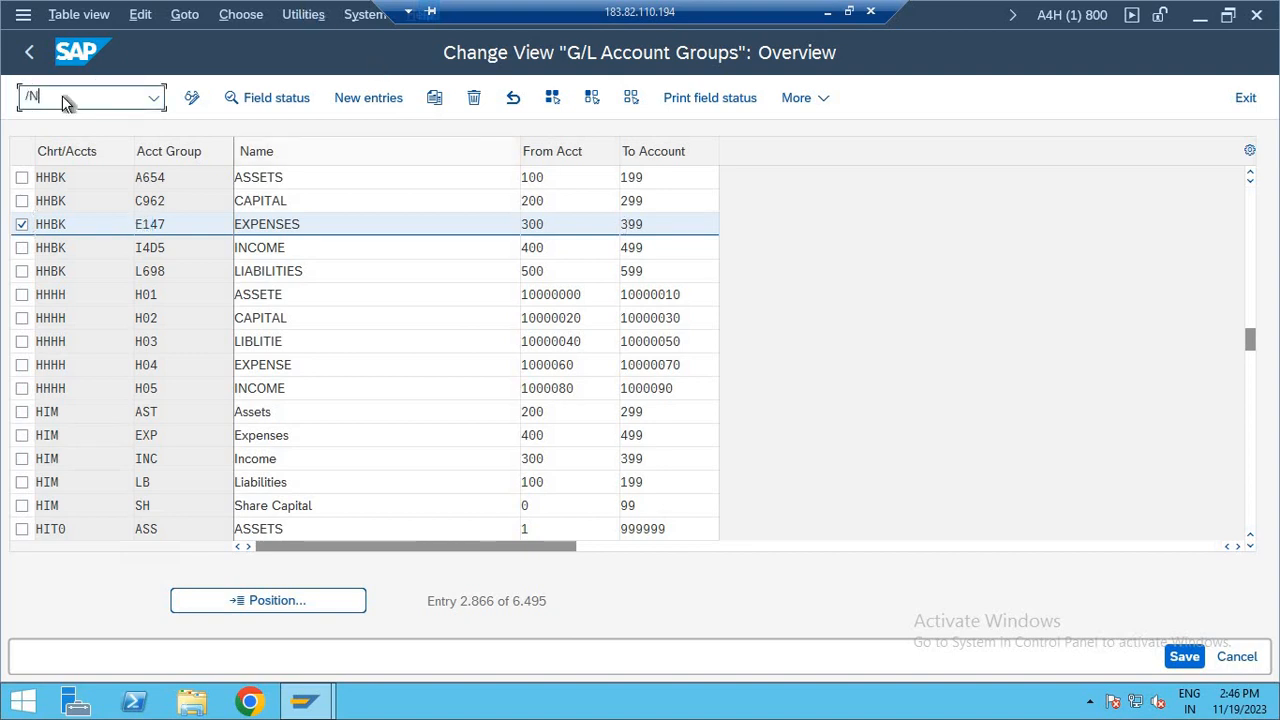
pyautogui.press('Return')
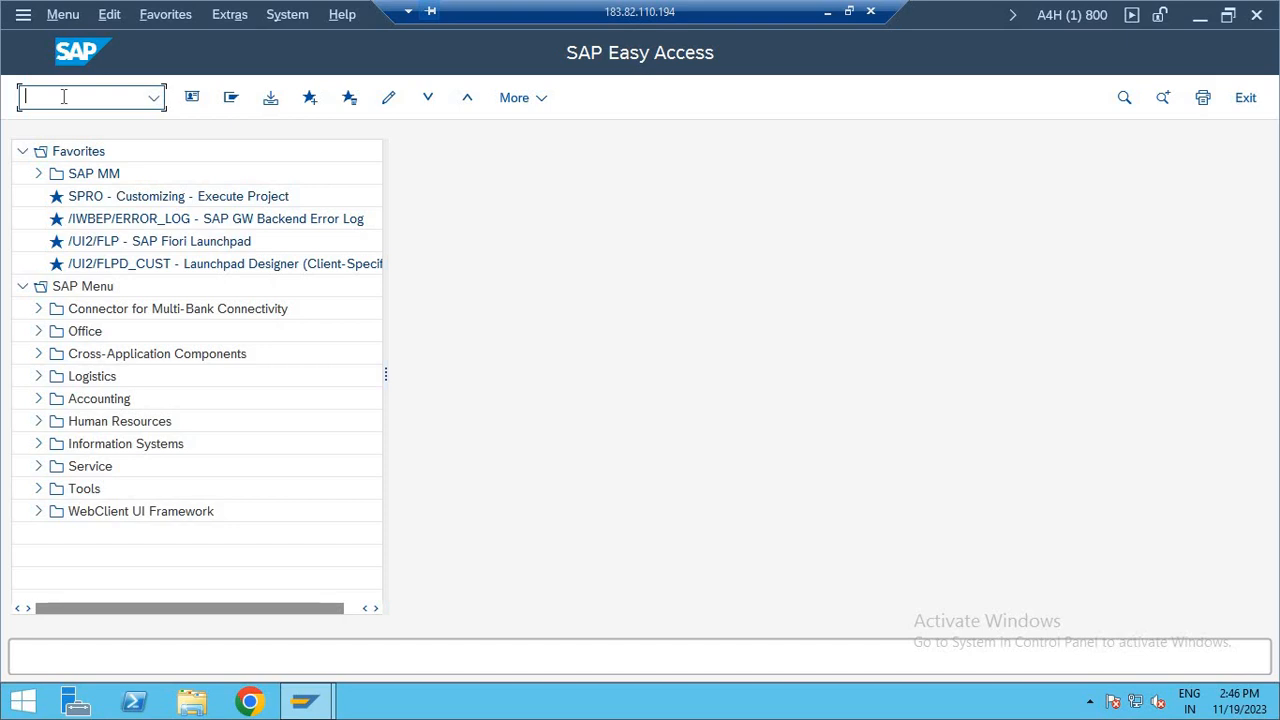
pyautogui.write('FS00')
pyautogui.press('Return')
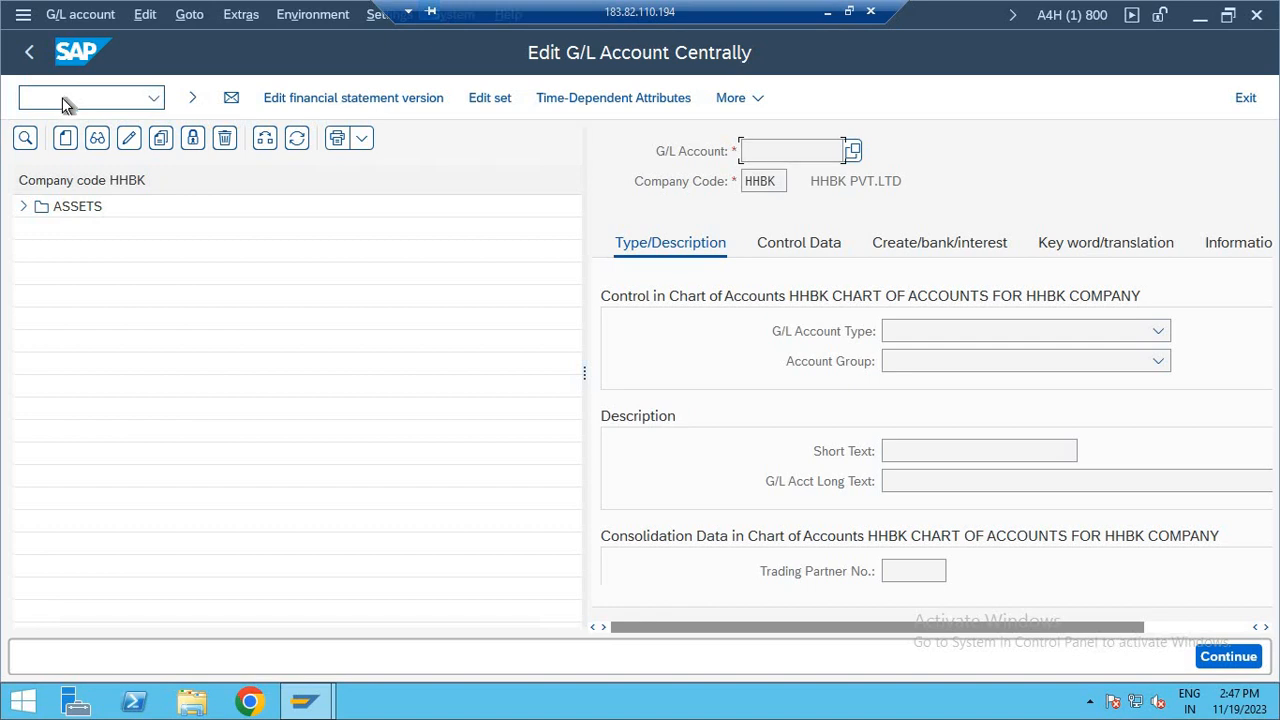
# Start creating G/L account 300 in company code HHBK and enlarge the account detail area.
pyautogui.click(62, 142)
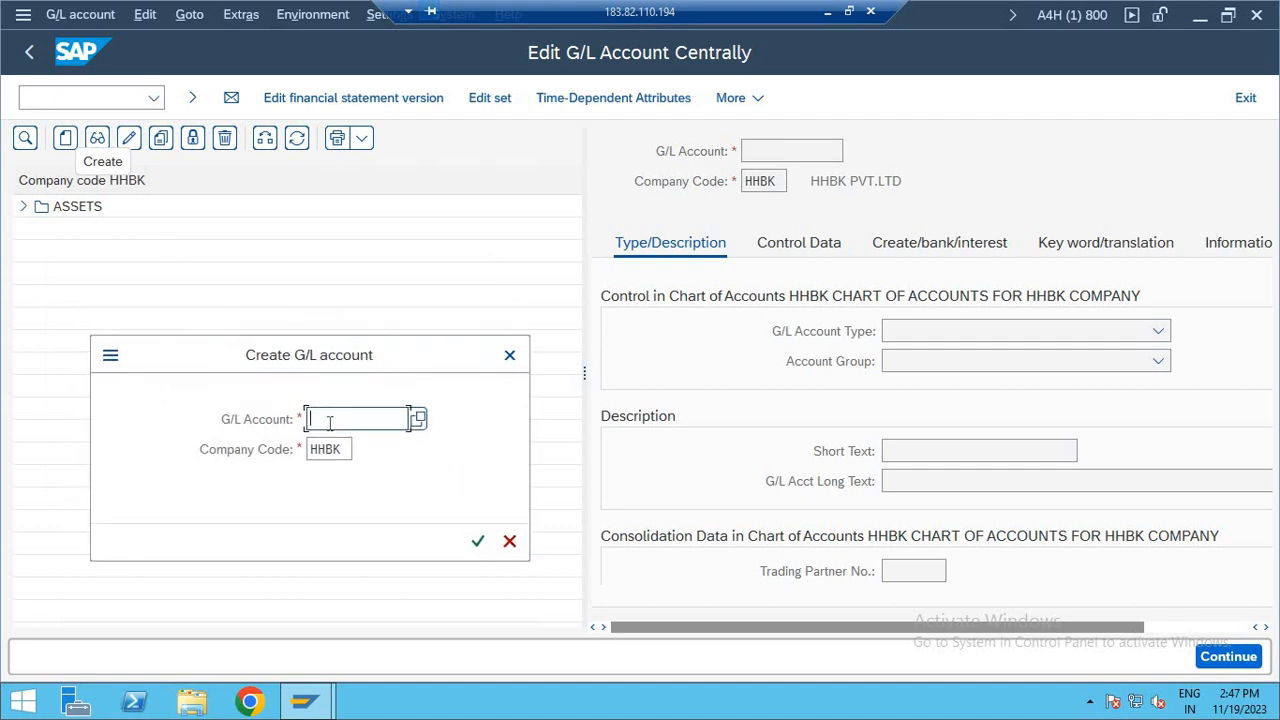
pyautogui.write('300')
pyautogui.press('Return')
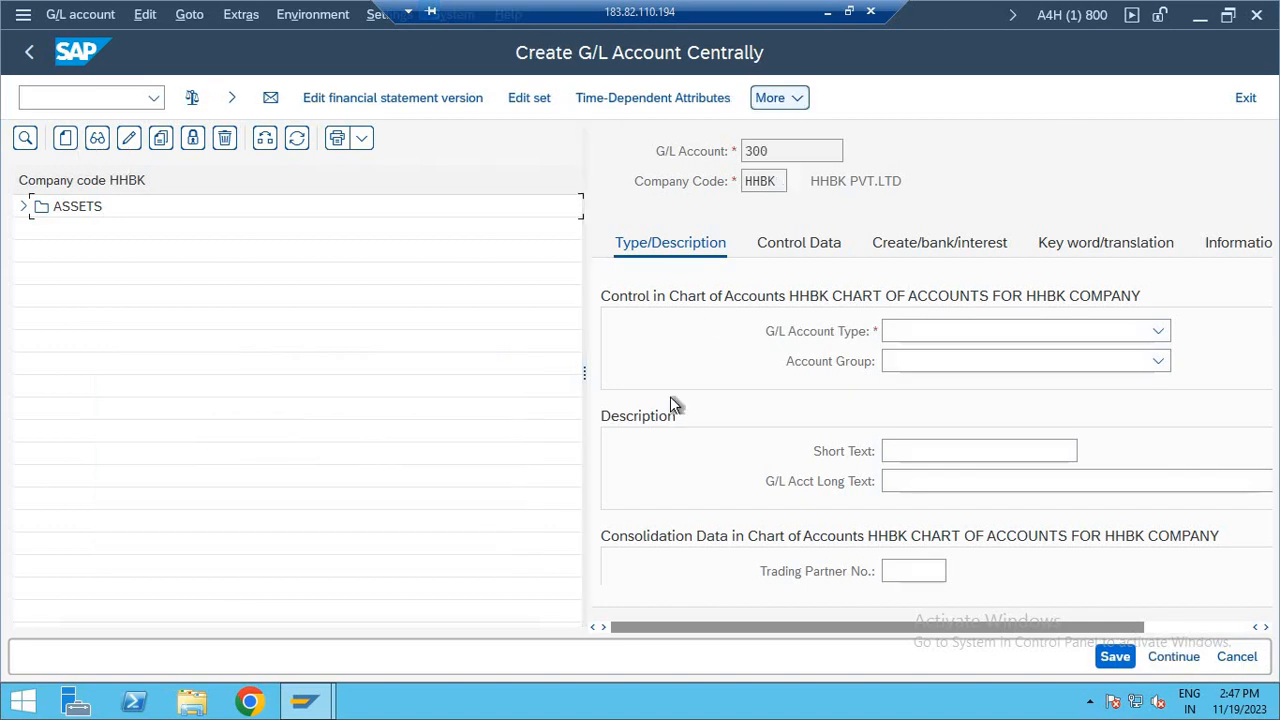
pyautogui.moveTo(585, 367); pyautogui.dragTo(400, 366)
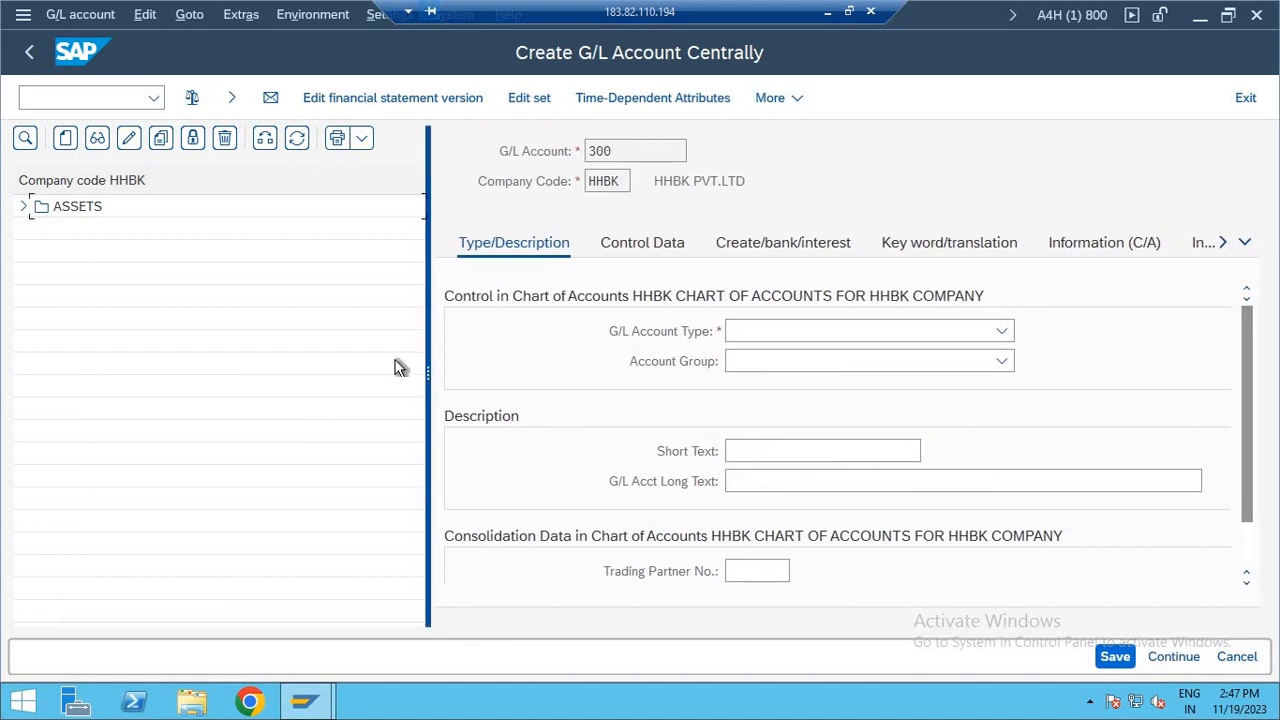
# Enter the short text RENT and the G/L account long text RENT A/C for account 300.
pyautogui.click(750, 455)
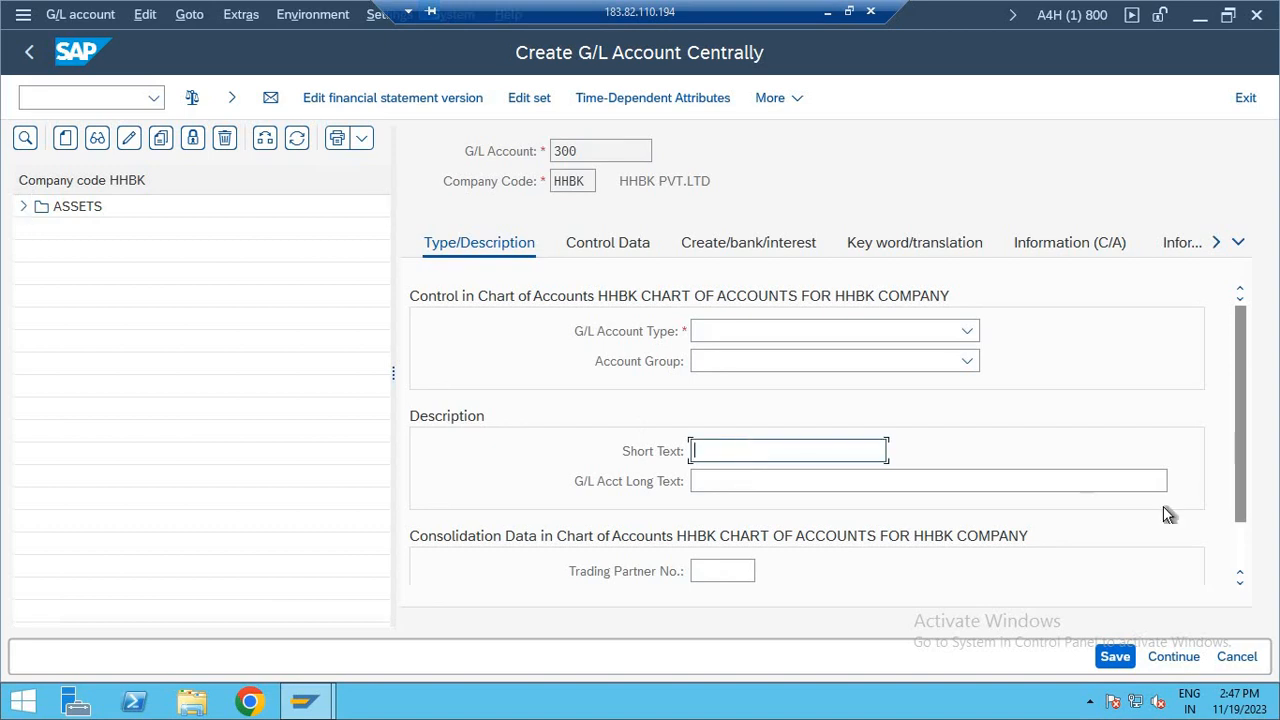
pyautogui.write('RE')
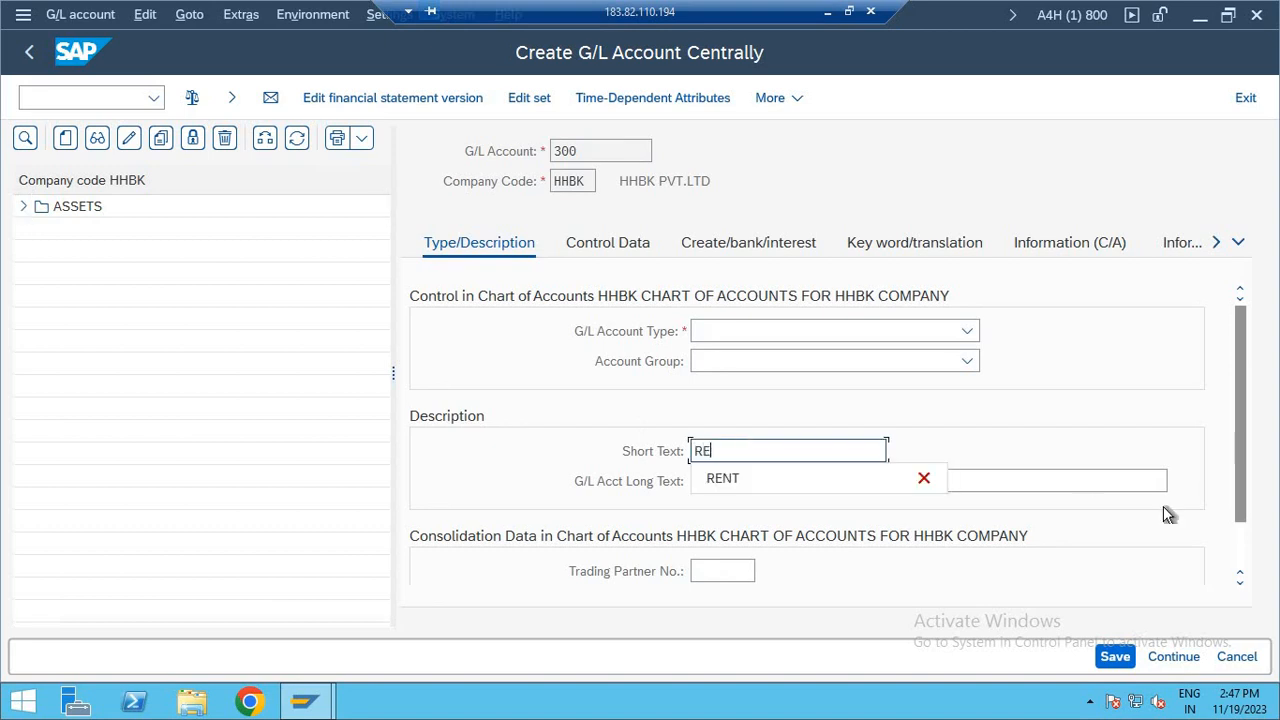
pyautogui.write('NT')
pyautogui.press('Tab')
pyautogui.write('RENT A/C')
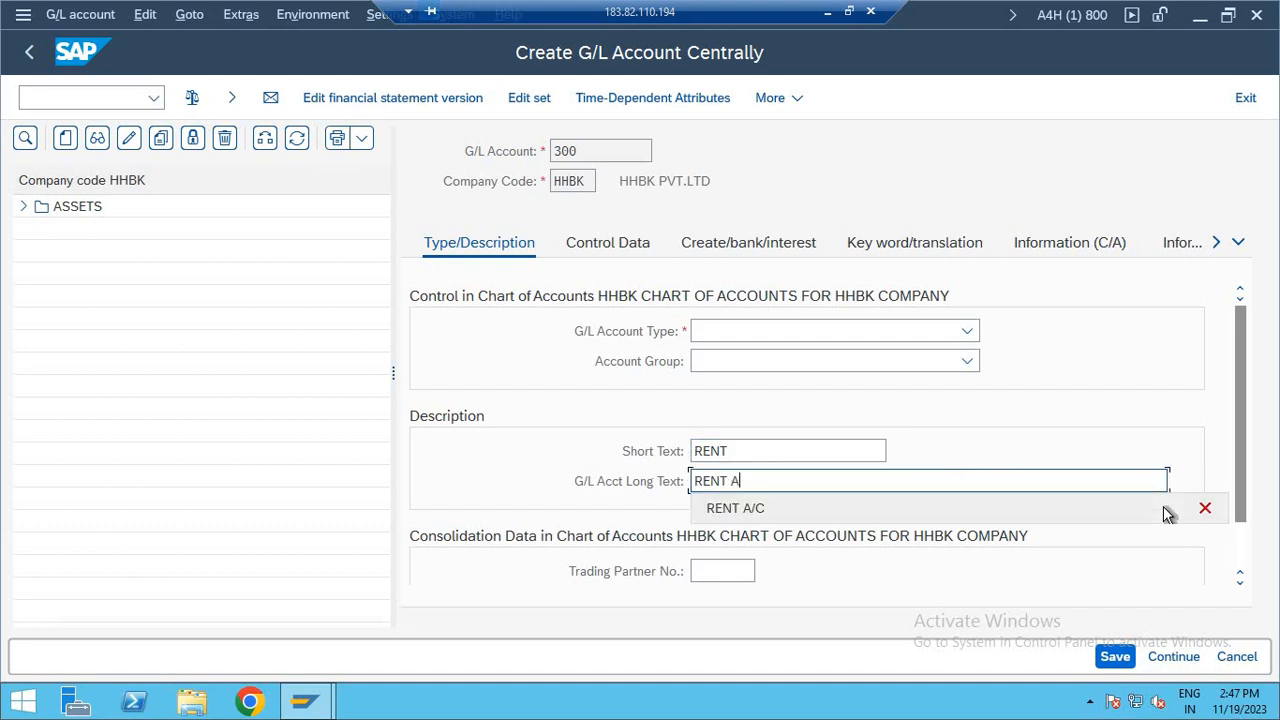
# Set account 300's G/L account type to Nonoperating Expense or Income and its account group to EXPENSES.
pyautogui.click(816, 334)
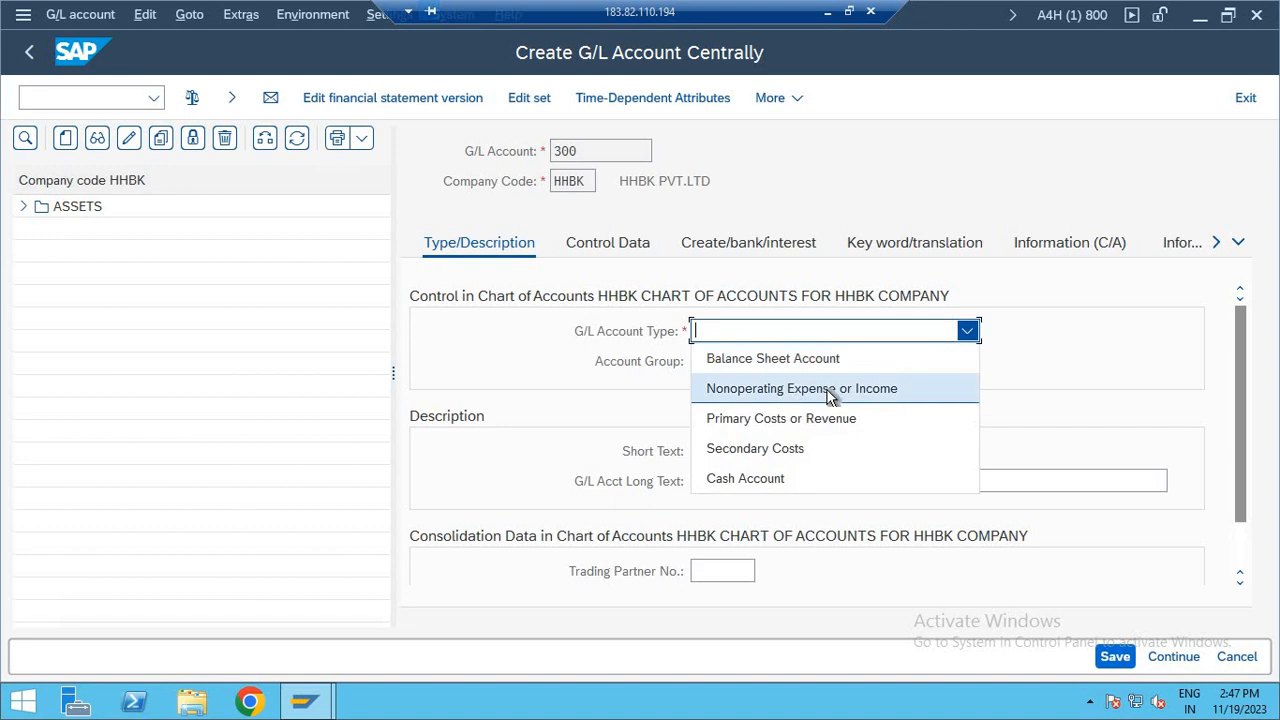
pyautogui.click(826, 392)
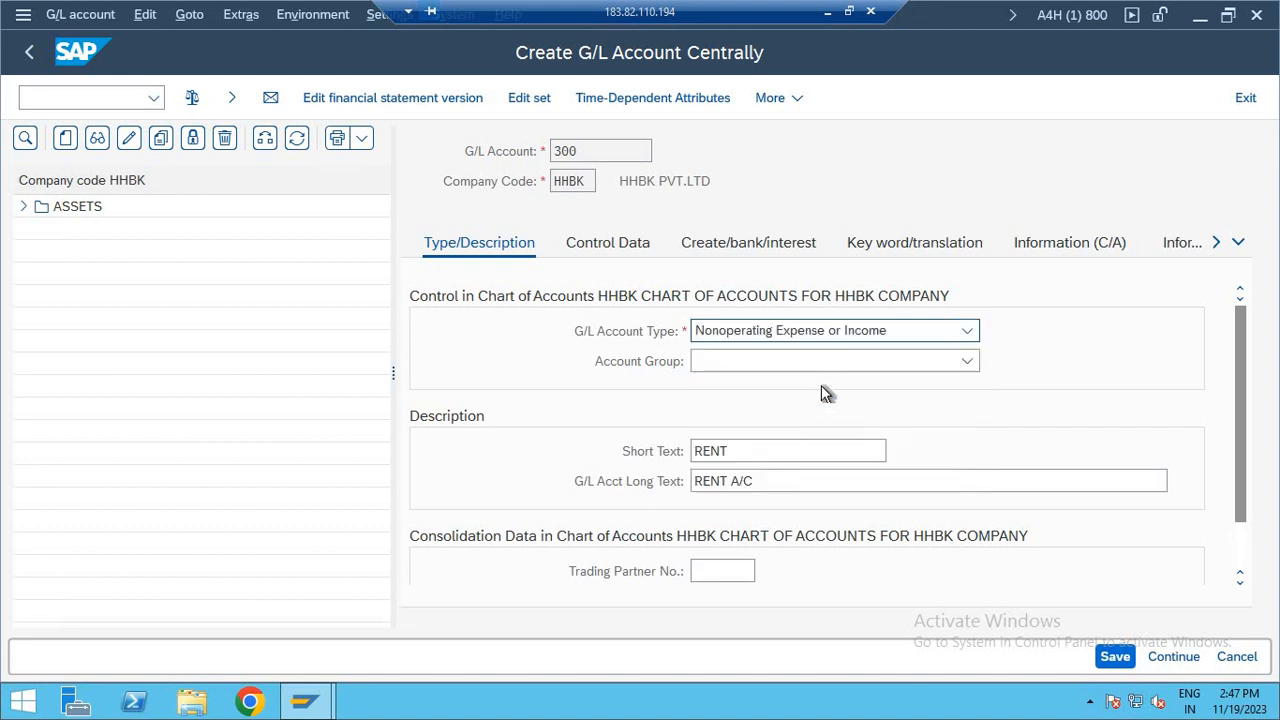
pyautogui.click(773, 365)
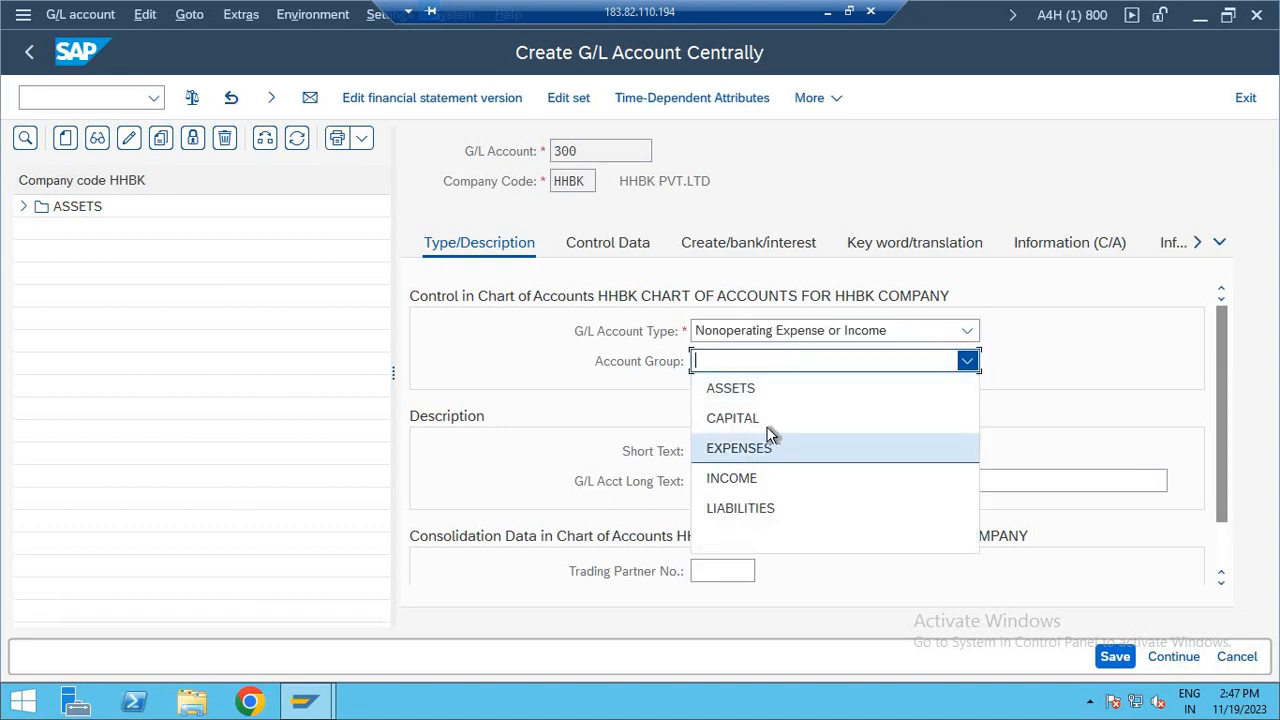
pyautogui.click(755, 396)
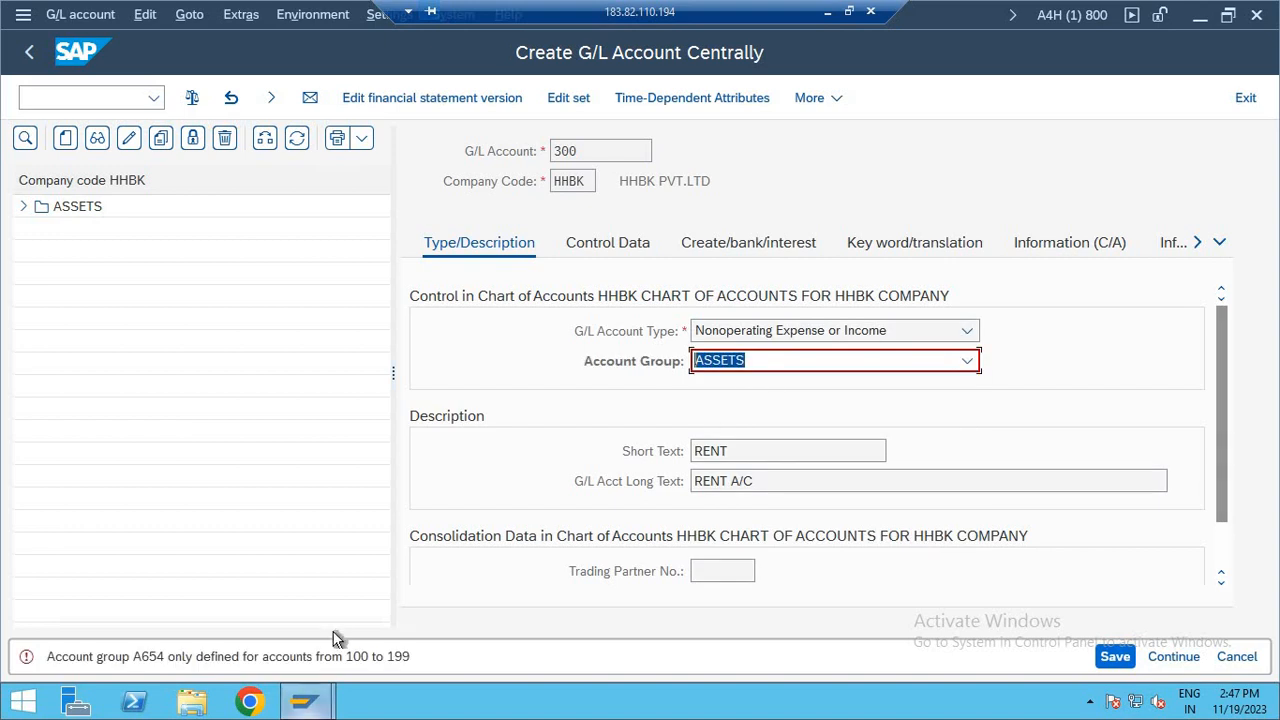
pyautogui.click(831, 364)
pyautogui.click(808, 451)
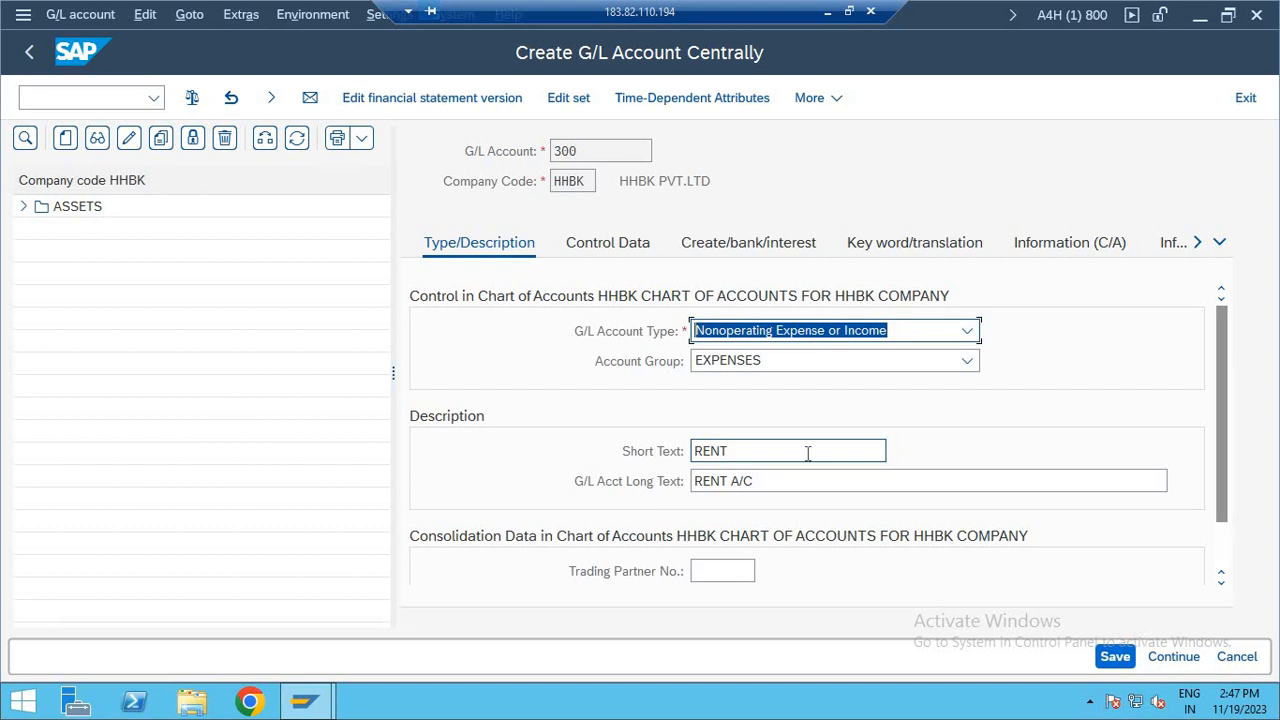
# Enter sort key 001 in the control data of G/L account 300.
pyautogui.click(605, 246)
pyautogui.moveTo(1228, 354); pyautogui.dragTo(1208, 469)
pyautogui.click(712, 448)
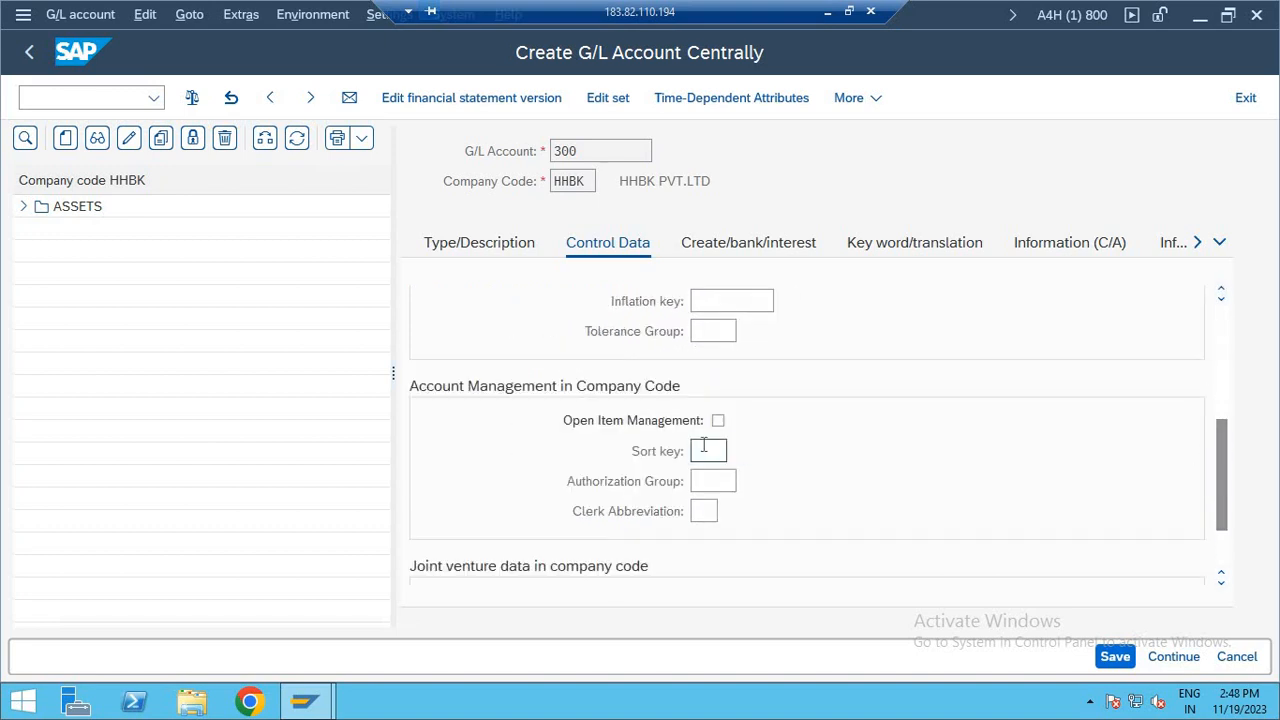
pyautogui.write('001')
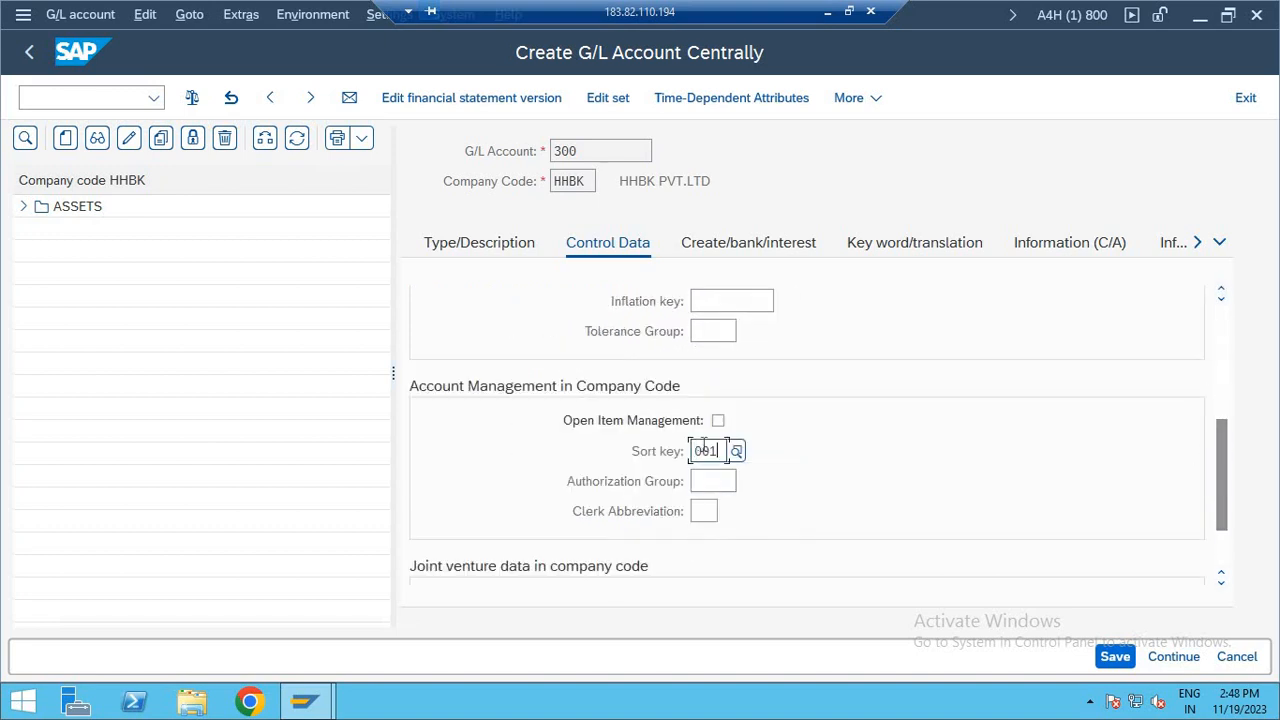
# Save G/L account 300 with field status group YB01 and expand ASSETS in the HHBK account list.
pyautogui.click(760, 244)
pyautogui.press('Down')
pyautogui.press('Return')
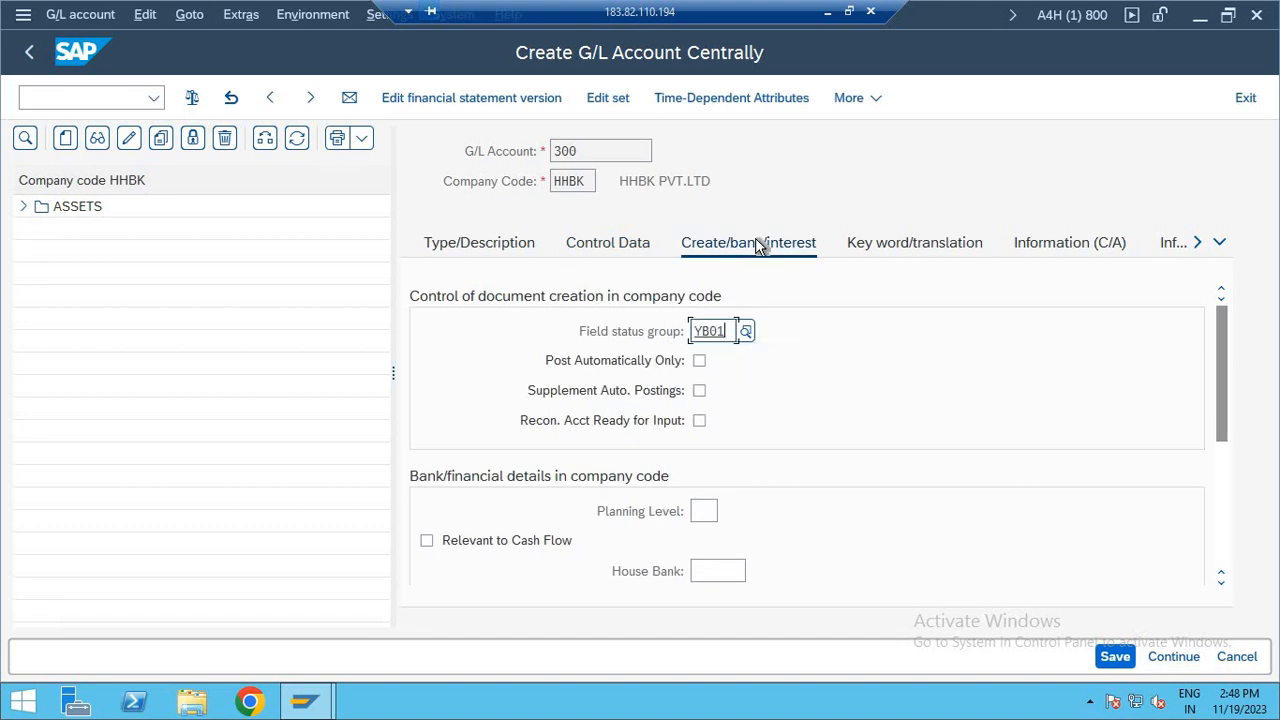
pyautogui.click(1120, 660)
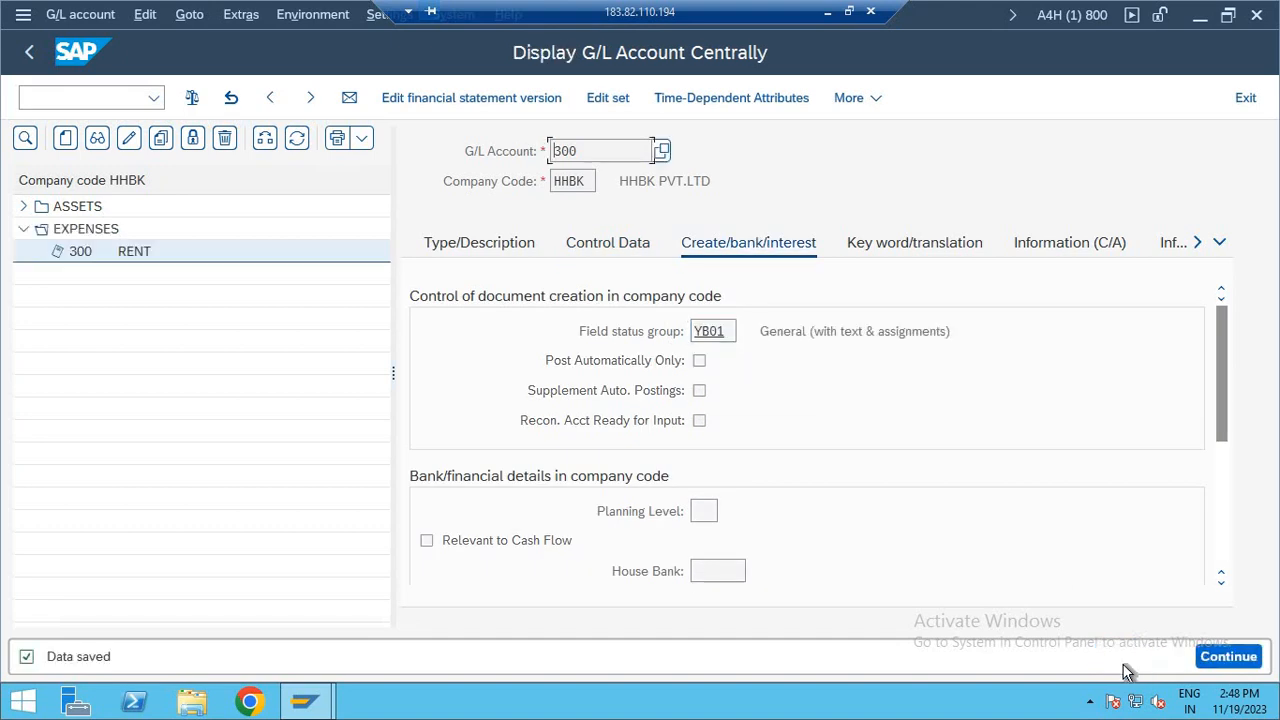
pyautogui.press('Return')
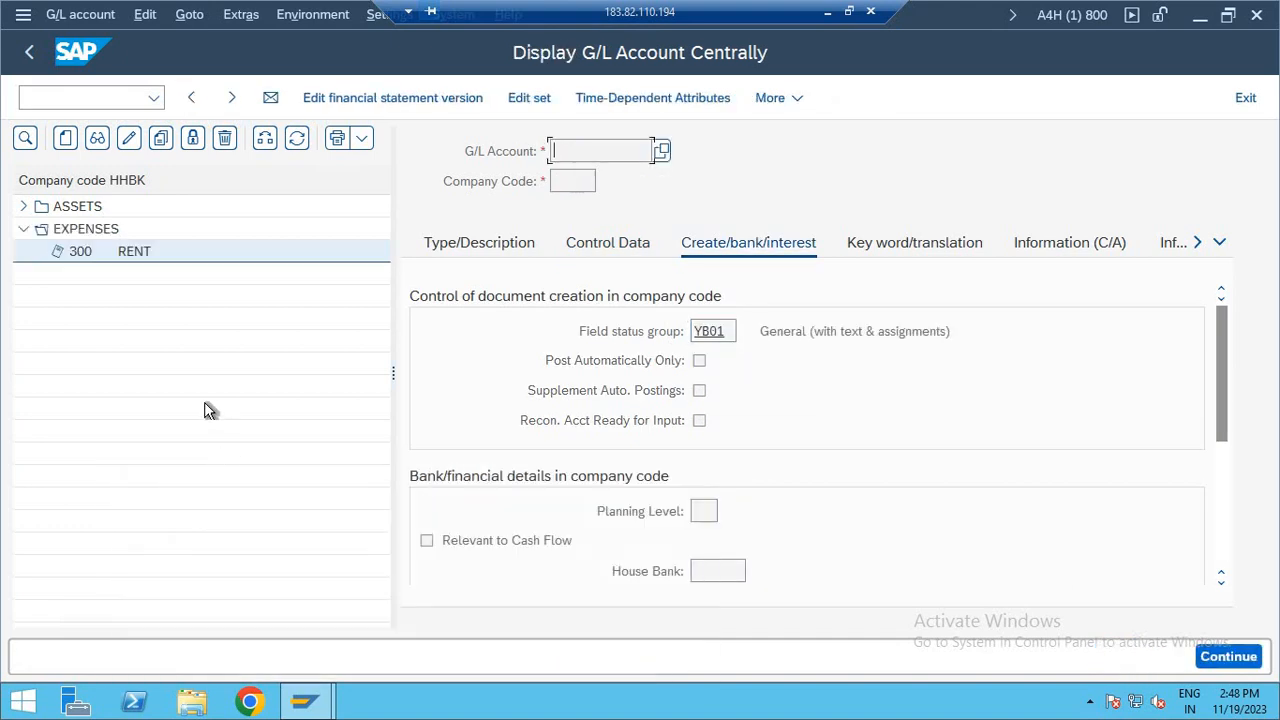
pyautogui.click(23, 208)
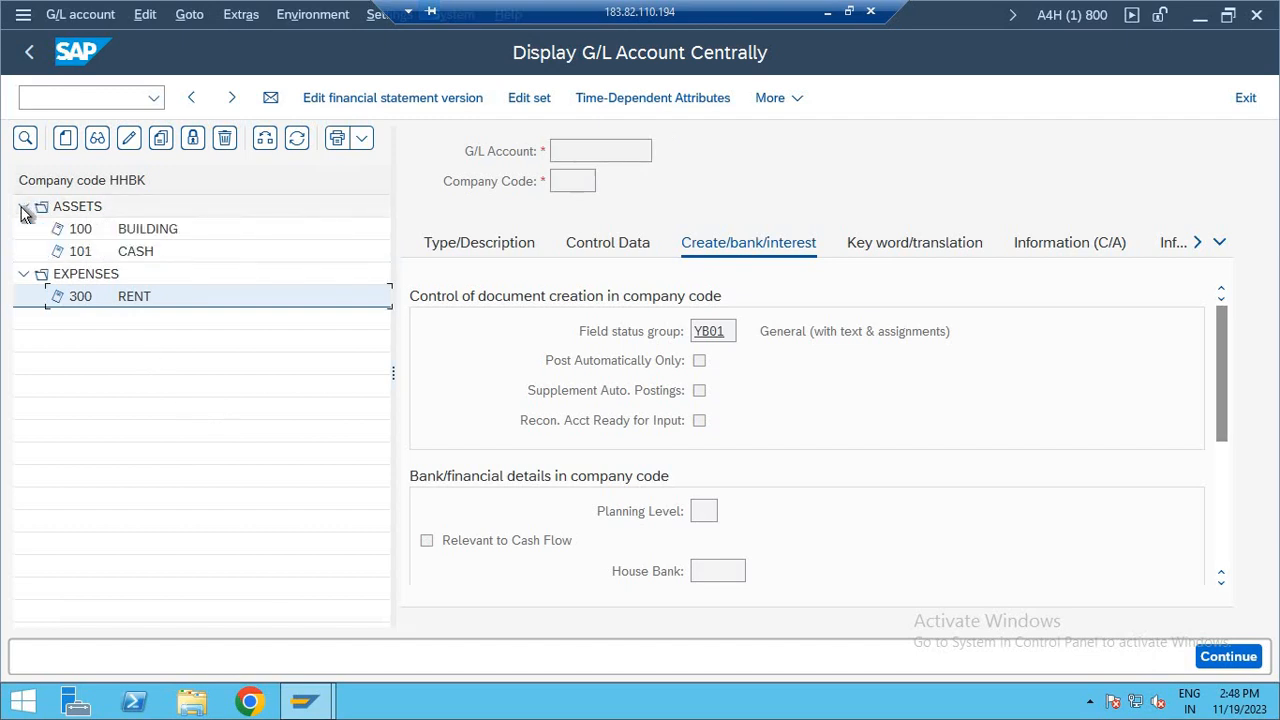
# Leave the G/L account display, open transaction OBA0 and start a new G/L account tolerance group entry.
pyautogui.click(120, 95)
pyautogui.write('/n')
pyautogui.press('Return')
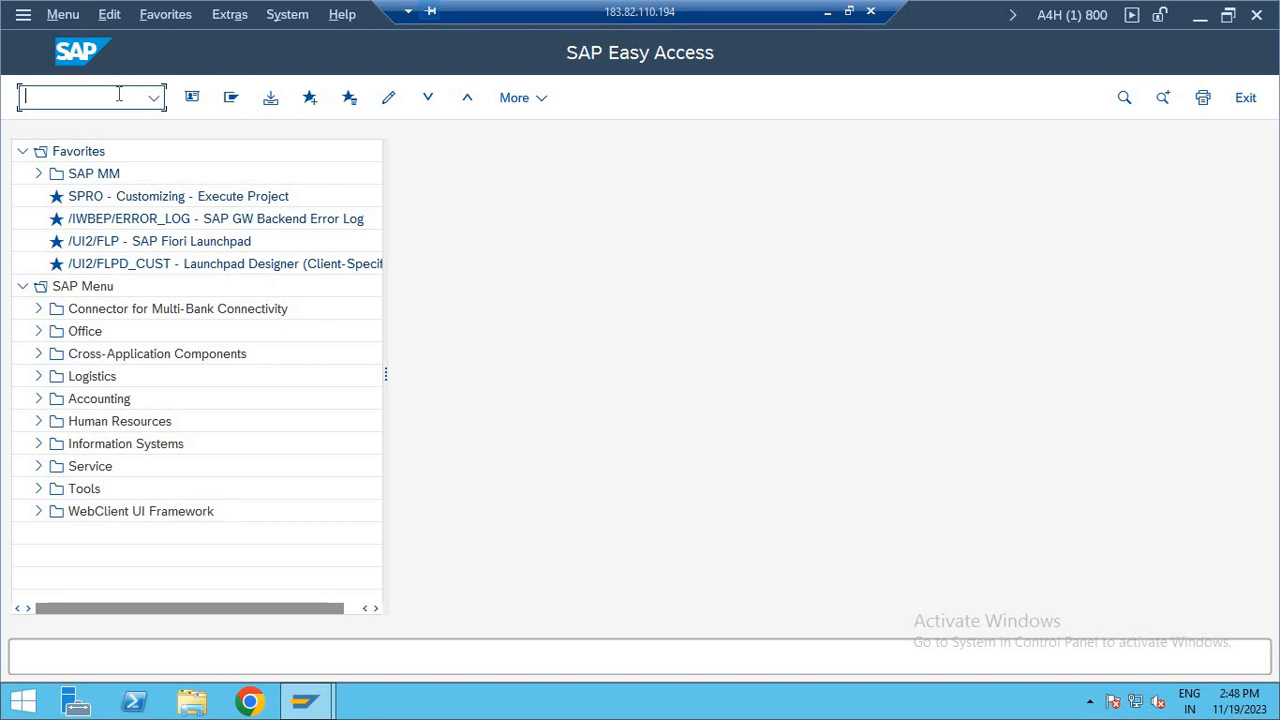
pyautogui.write('OBA0')
pyautogui.press('Return')
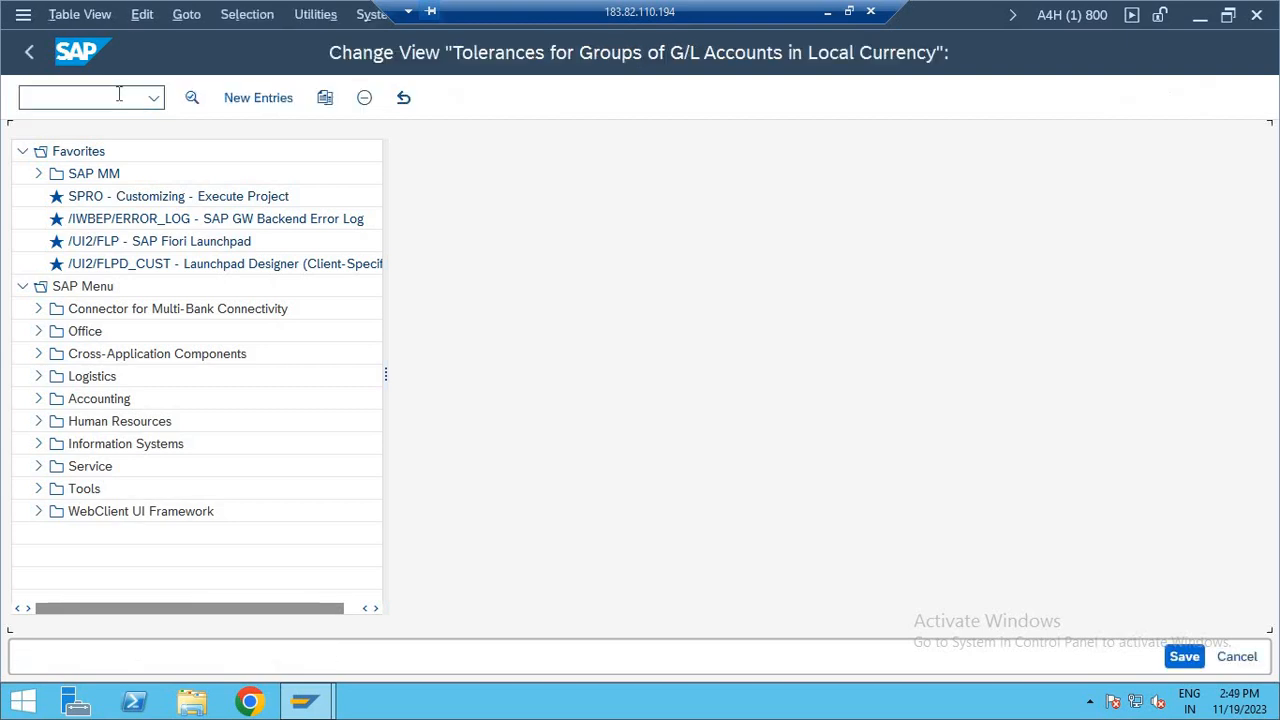
pyautogui.click(265, 97)
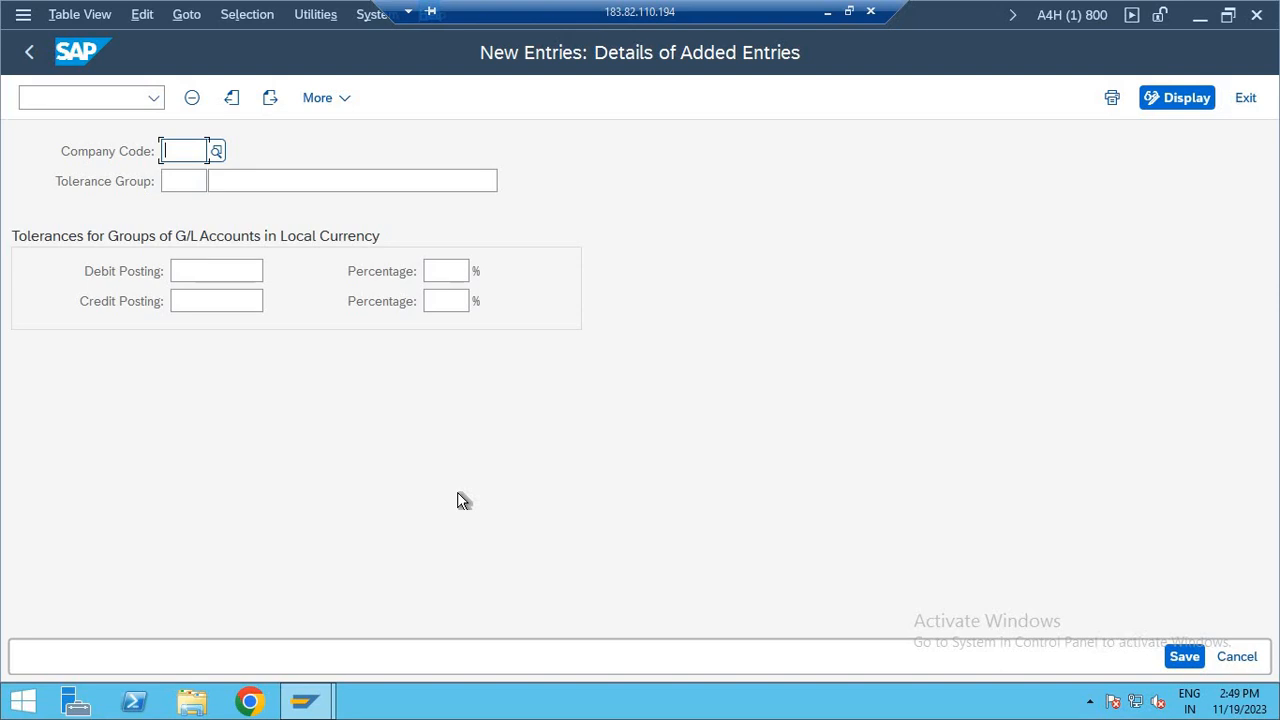
# Enter company code HHBK and name the tolerance group TOLERANCE FOR HHBK COMPANY, leaving the group code blank.
pyautogui.write('HHBK')
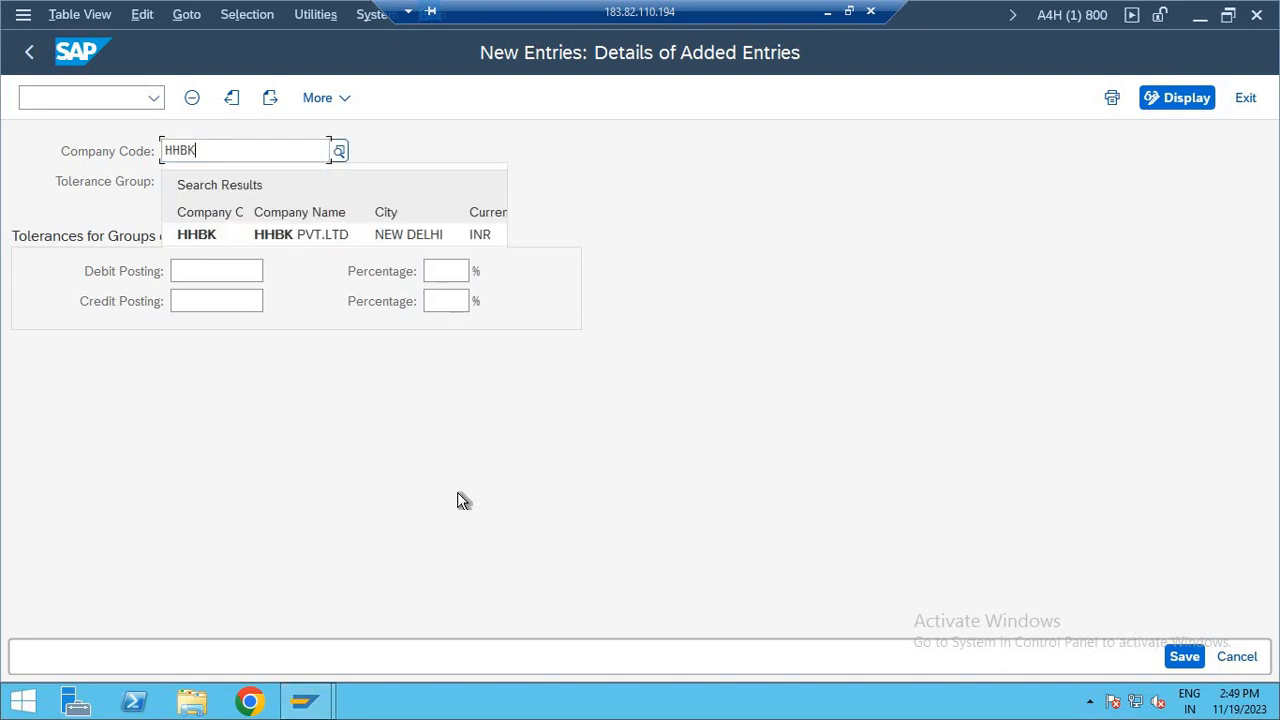
pyautogui.press('Tab')
pyautogui.press('Tab')
pyautogui.write('T')
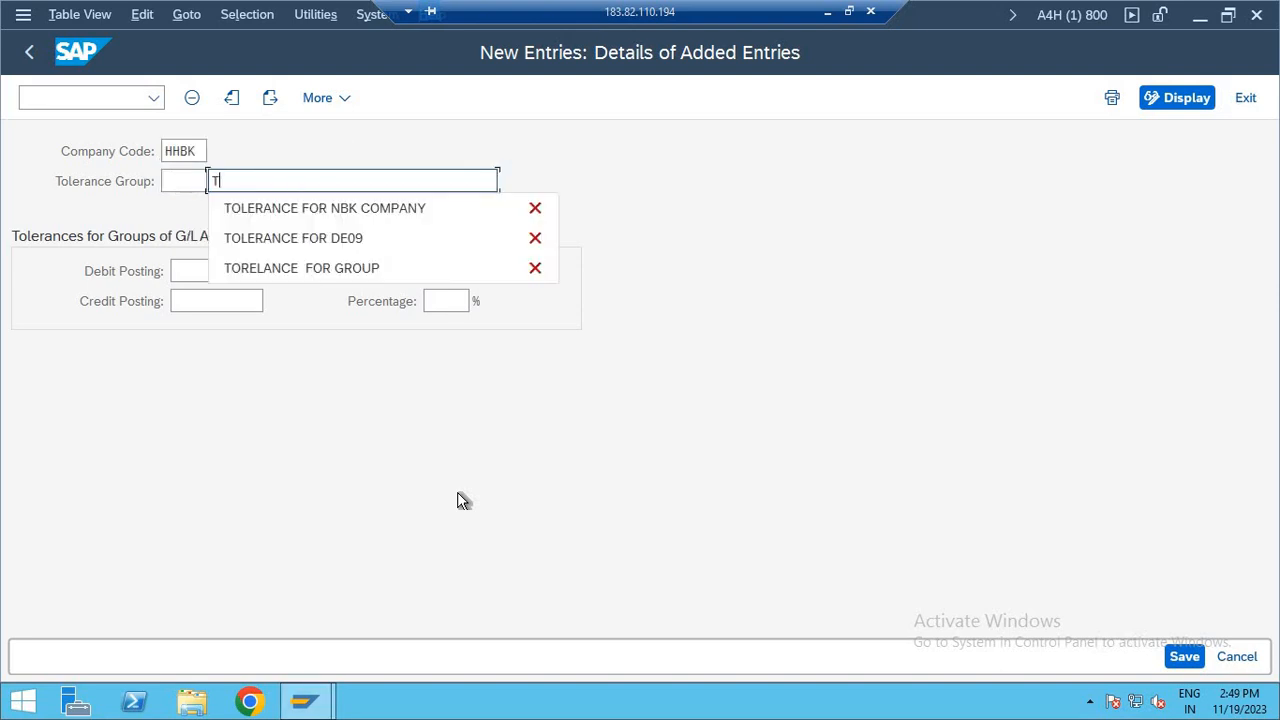
pyautogui.write('OLERANCE F')
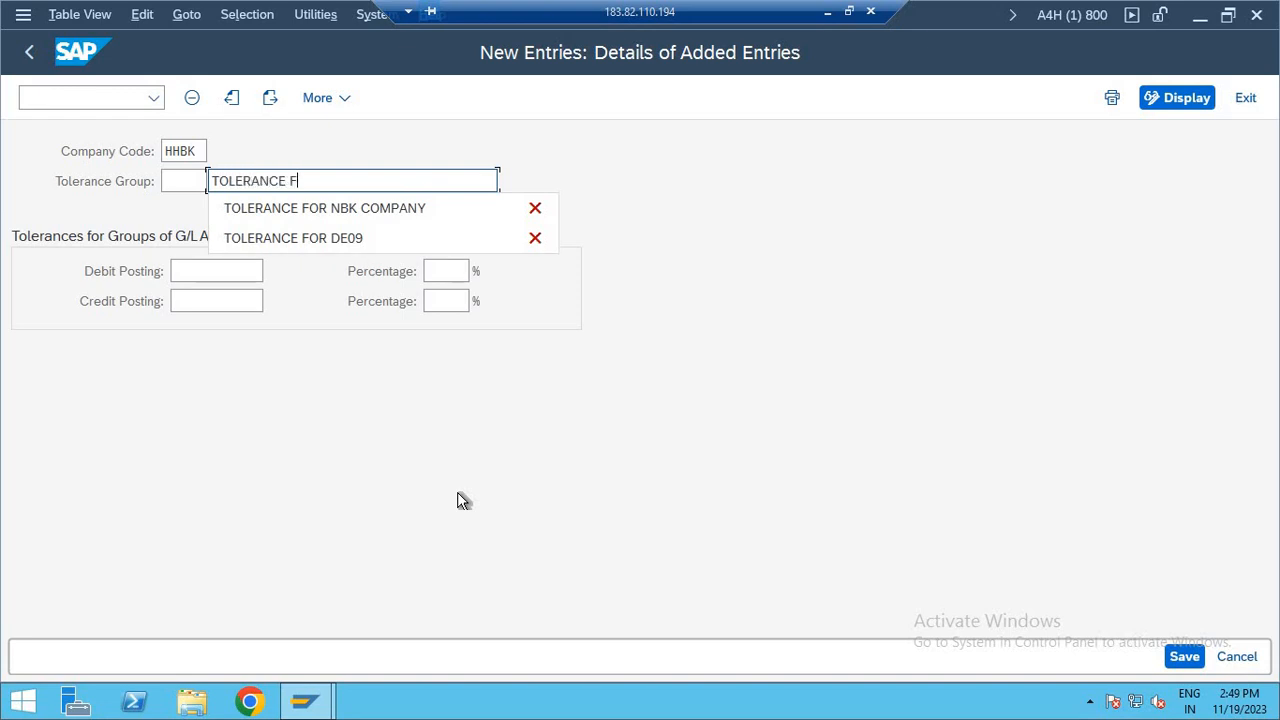
pyautogui.write('OR HH')
pyautogui.write('BK COMPANY')
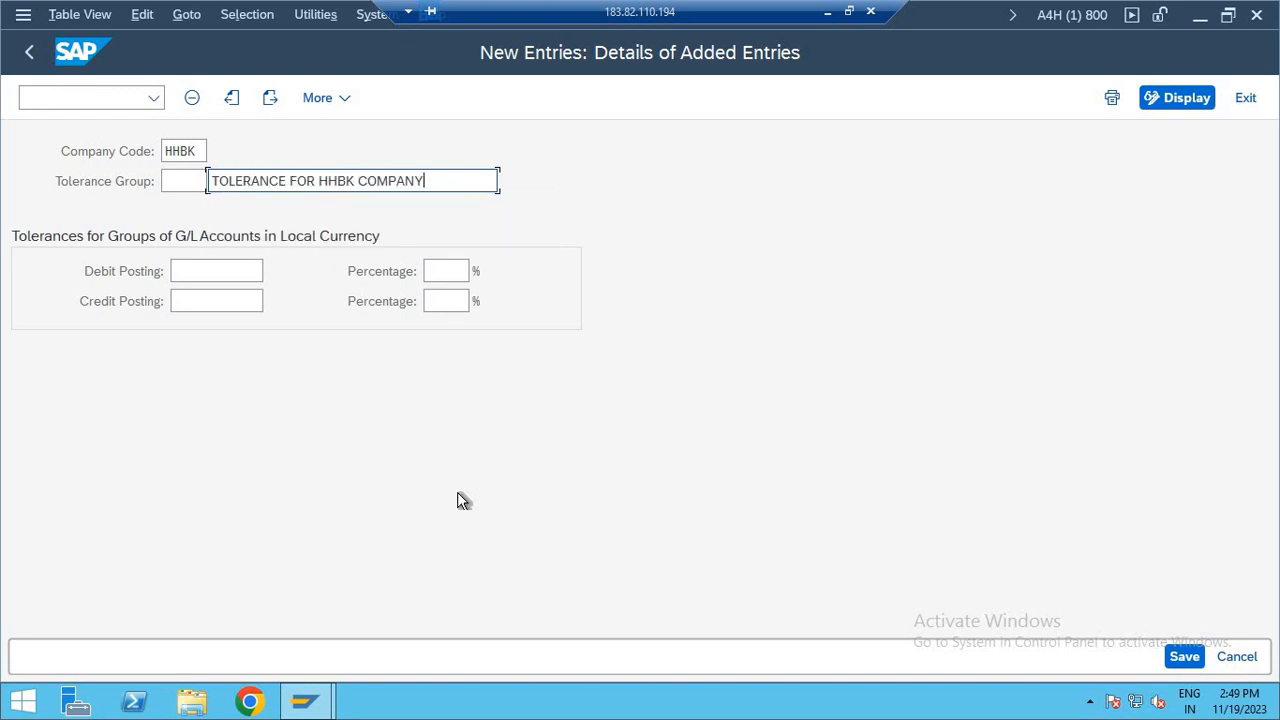
# Set the debit and credit posting tolerances to 100 each, both with a percentage of 10.
pyautogui.press('Tab')
pyautogui.write('10')
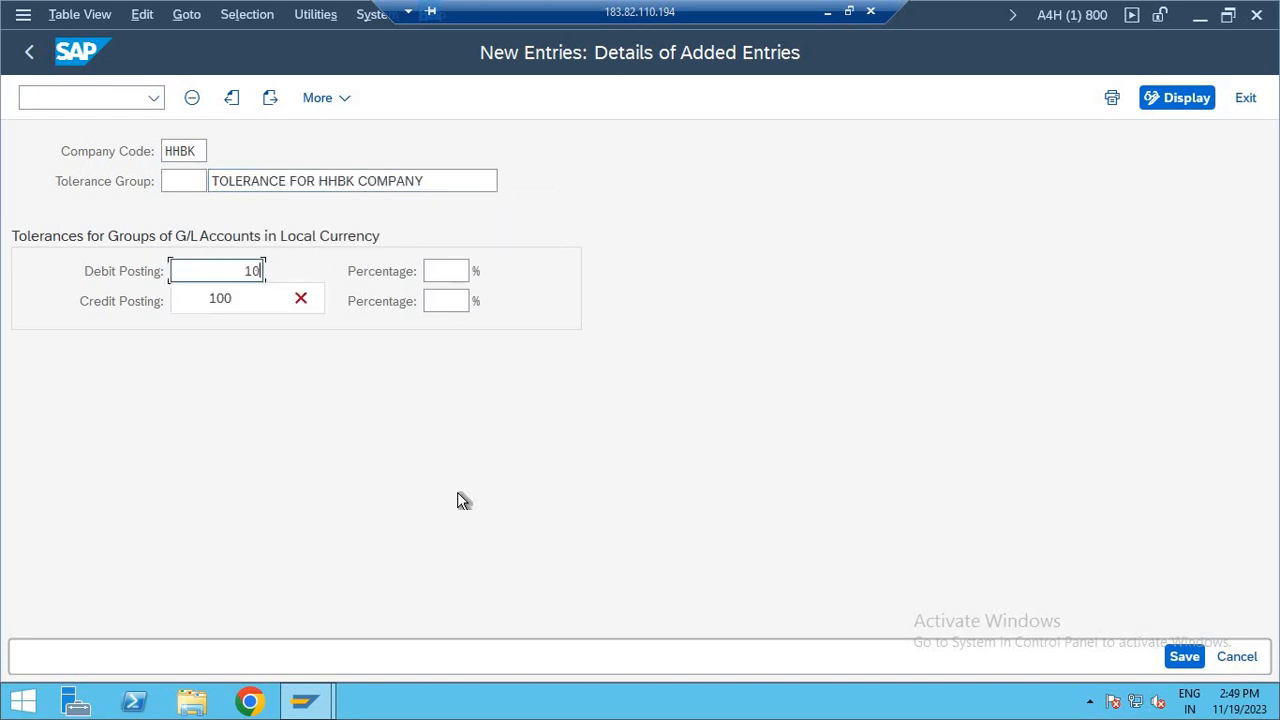
pyautogui.press('Tab')
pyautogui.write('10')
pyautogui.press('Tab')
pyautogui.write('100')
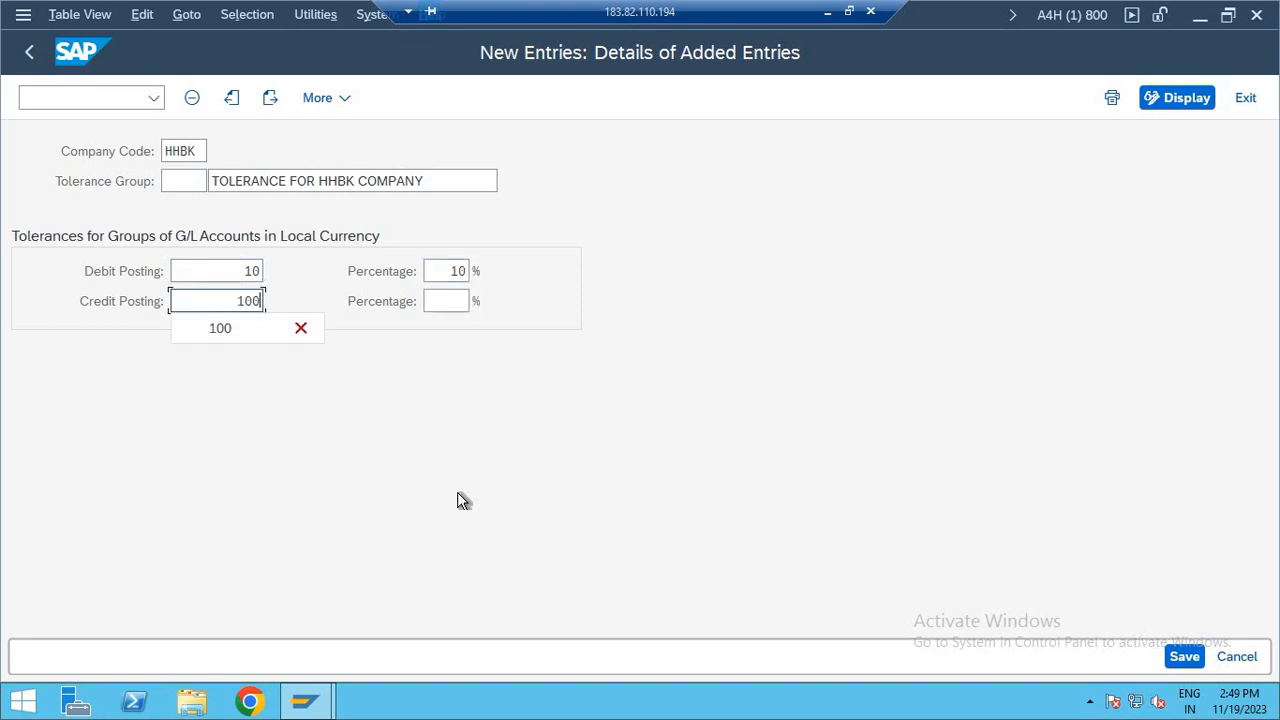
pyautogui.press('Tab')
pyautogui.write('10')
pyautogui.click(260, 271)
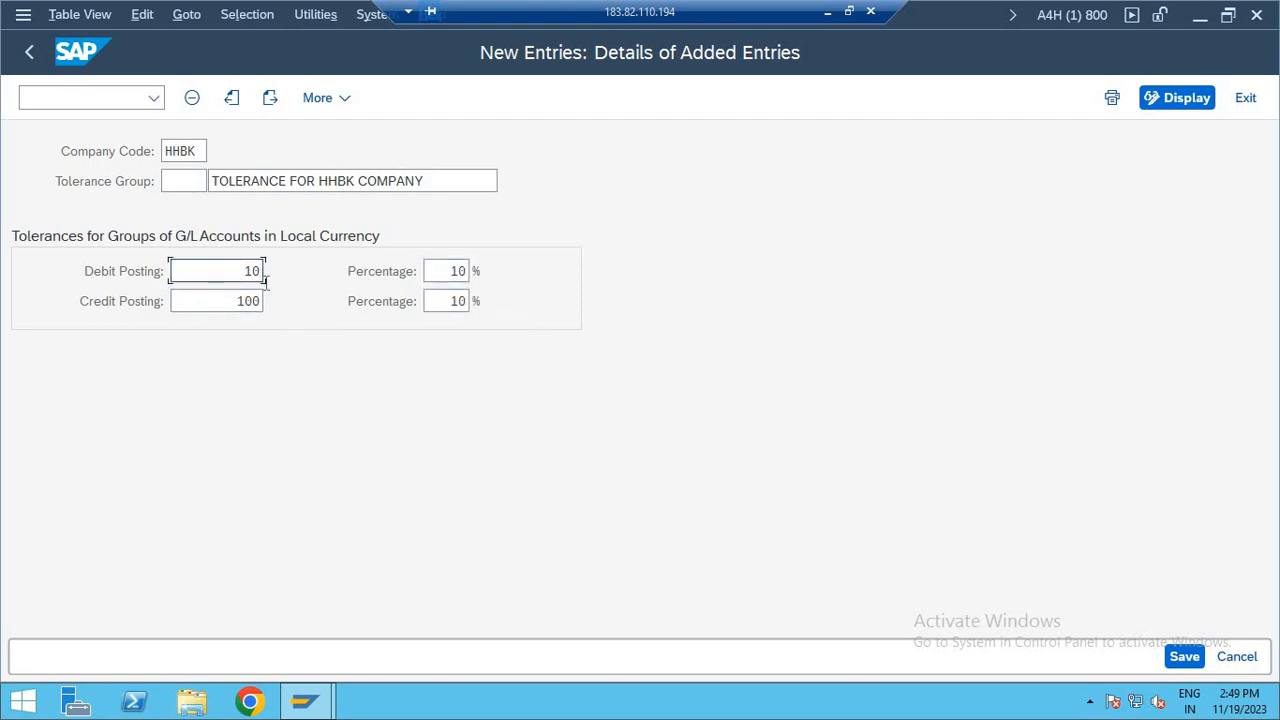
pyautogui.write('0')
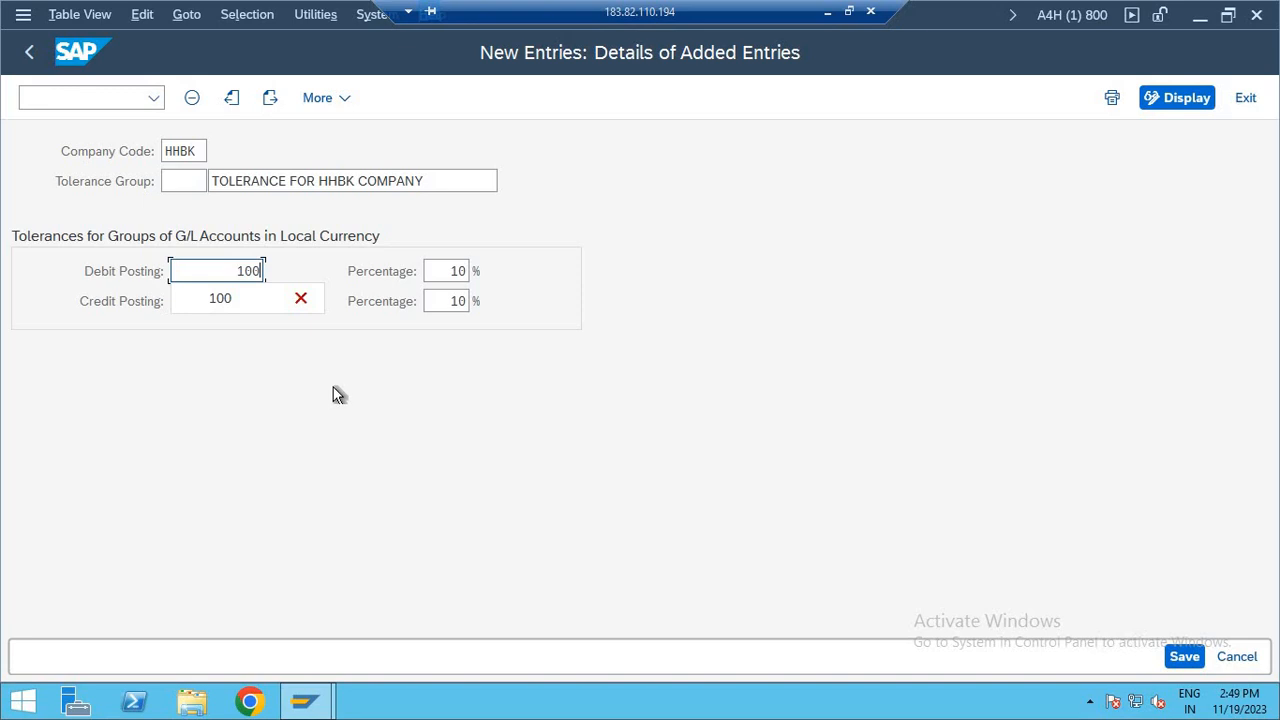
pyautogui.click(322, 237)
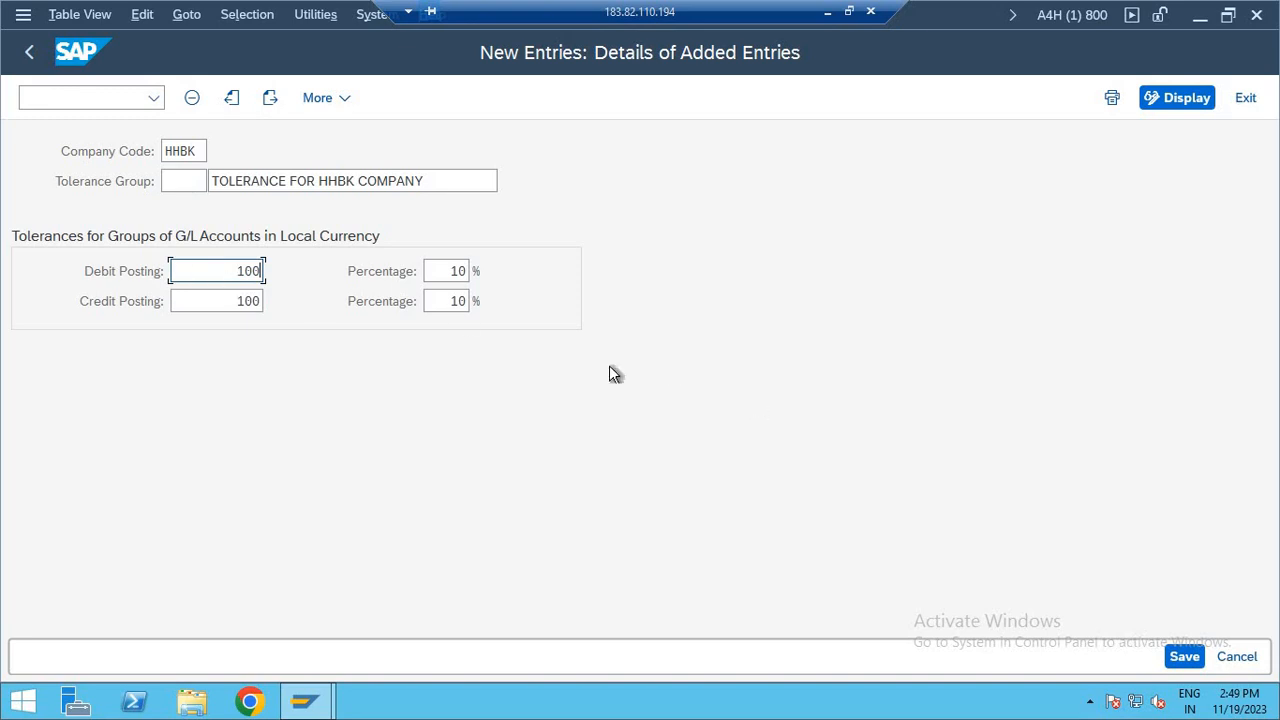
# Save HHBK's G/L tolerance group and return to the SAP Easy Access screen.
pyautogui.press('Return')
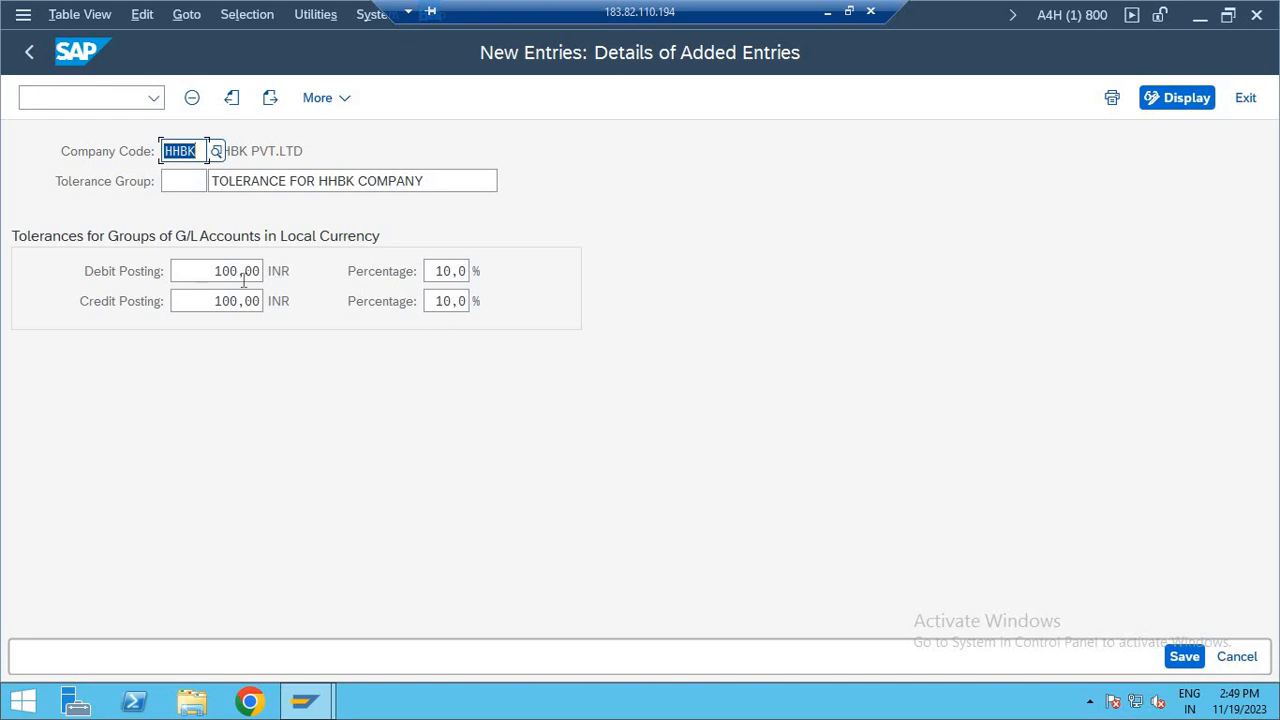
pyautogui.click(1184, 660)
pyautogui.press('Return')
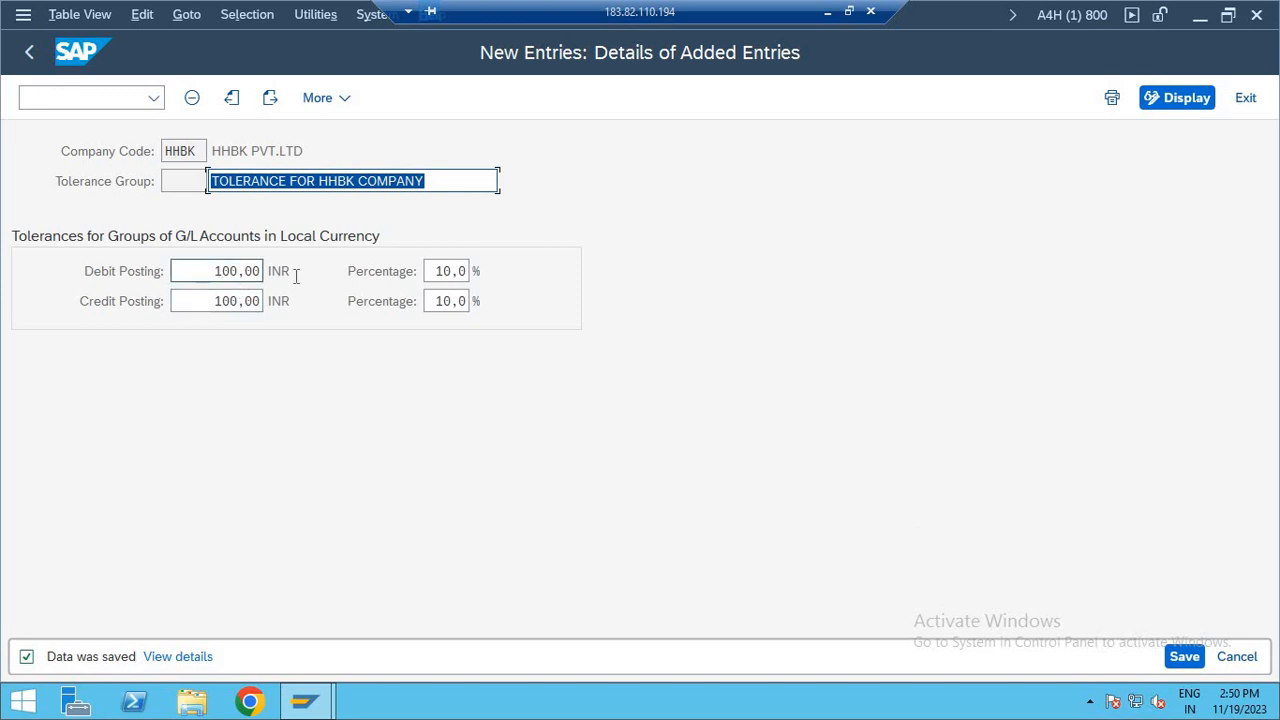
pyautogui.click(453, 419)
pyautogui.press('F3')
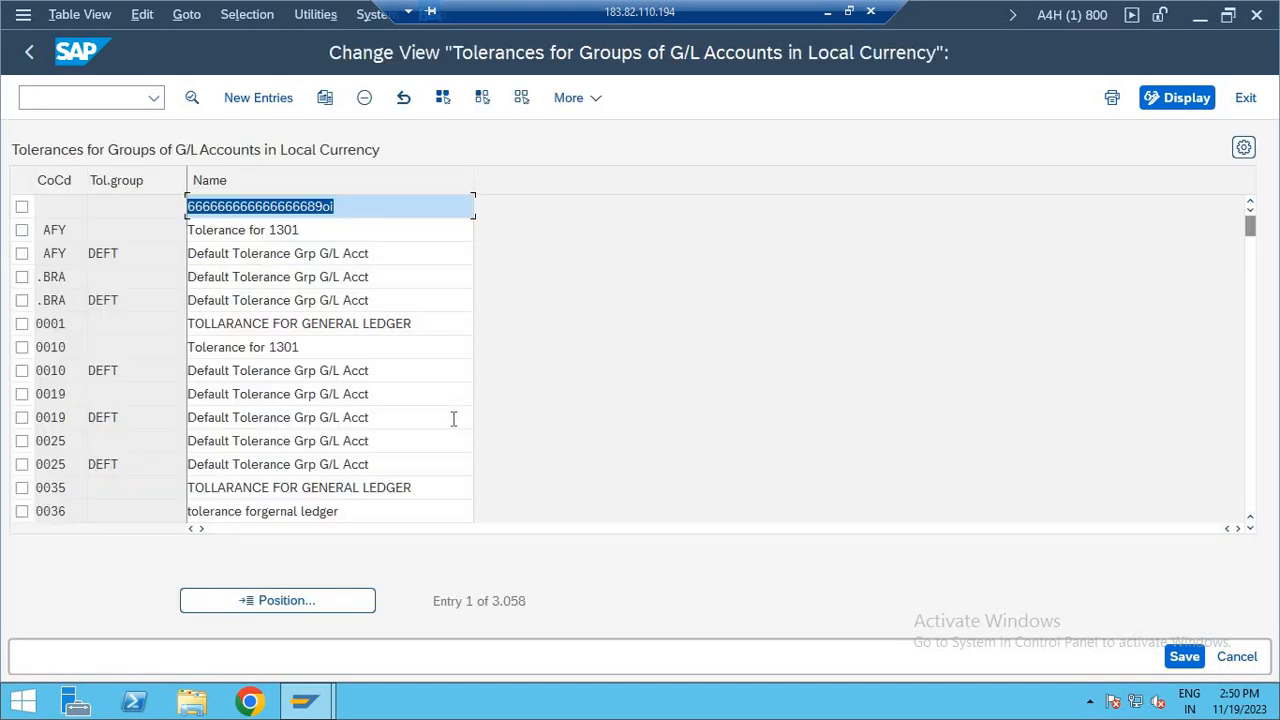
pyautogui.press('F3')
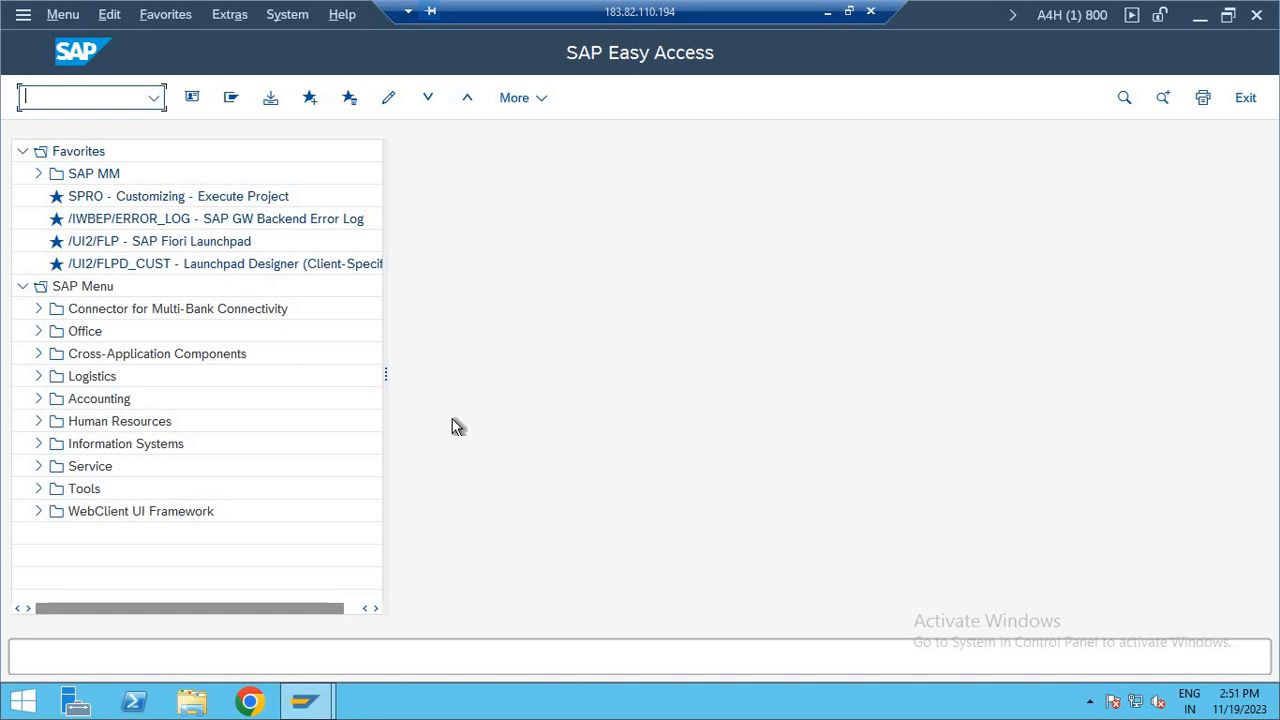
# Open transaction OBA4 and start a new user tolerance group entry for company code HHBK with a blank group.
pyautogui.write('OBA4')
pyautogui.press('Return')
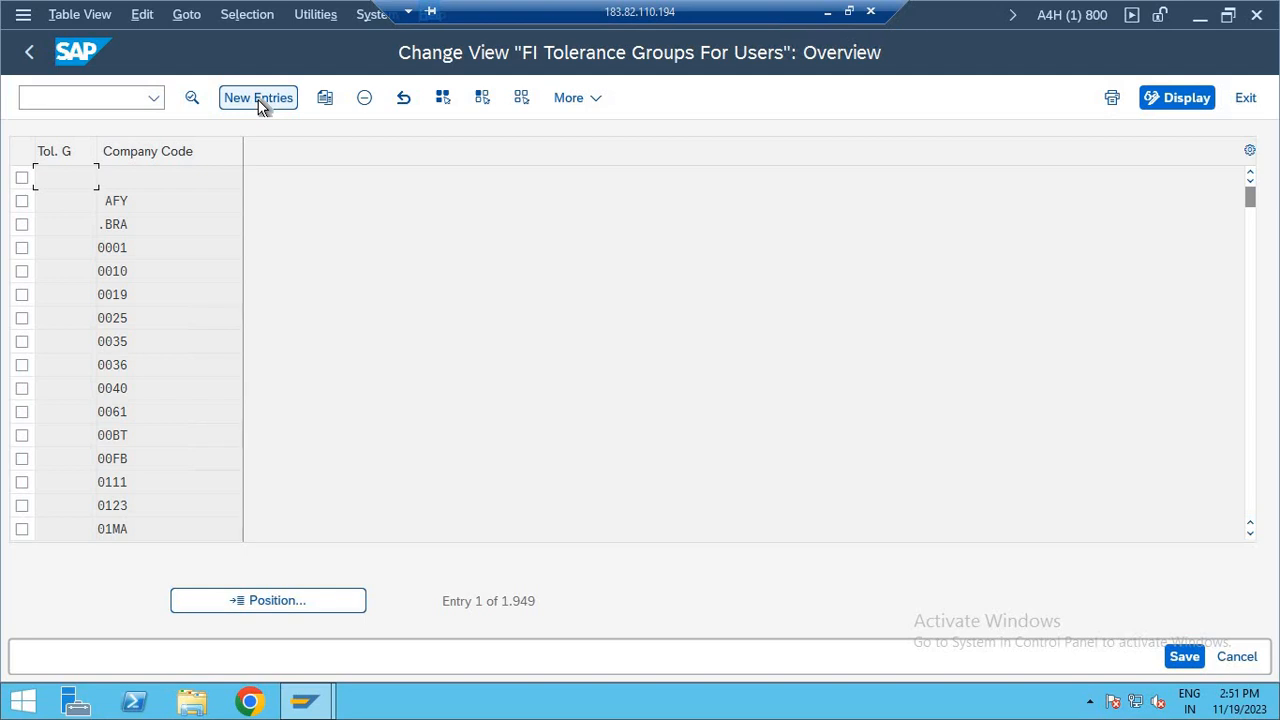
pyautogui.click(258, 98)
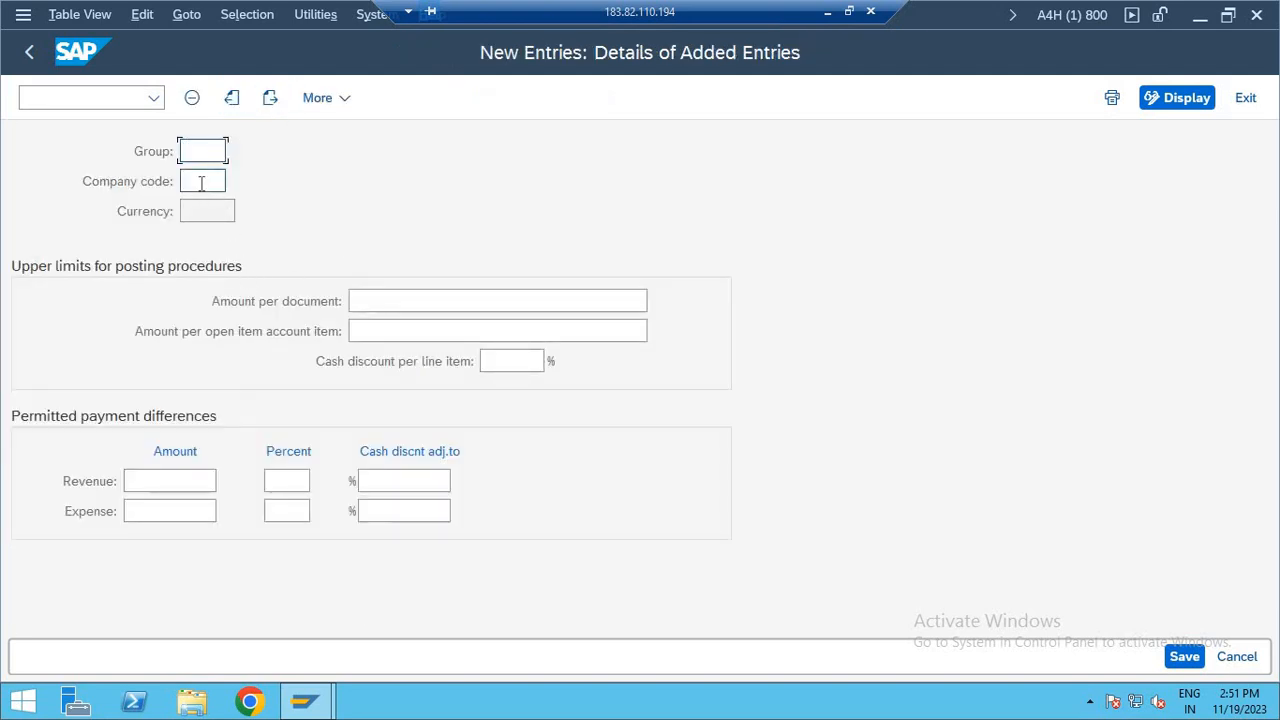
pyautogui.click(201, 183)
pyautogui.write('HH')
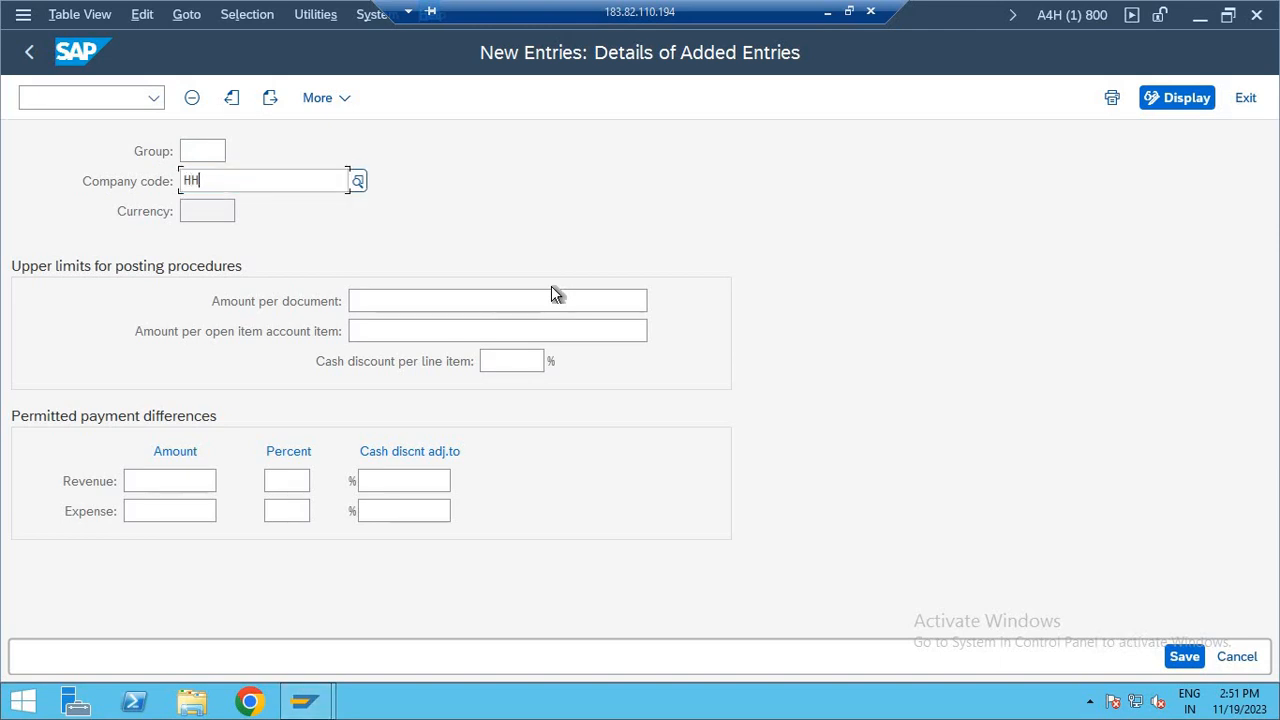
pyautogui.write('BK')
pyautogui.press('Tab')
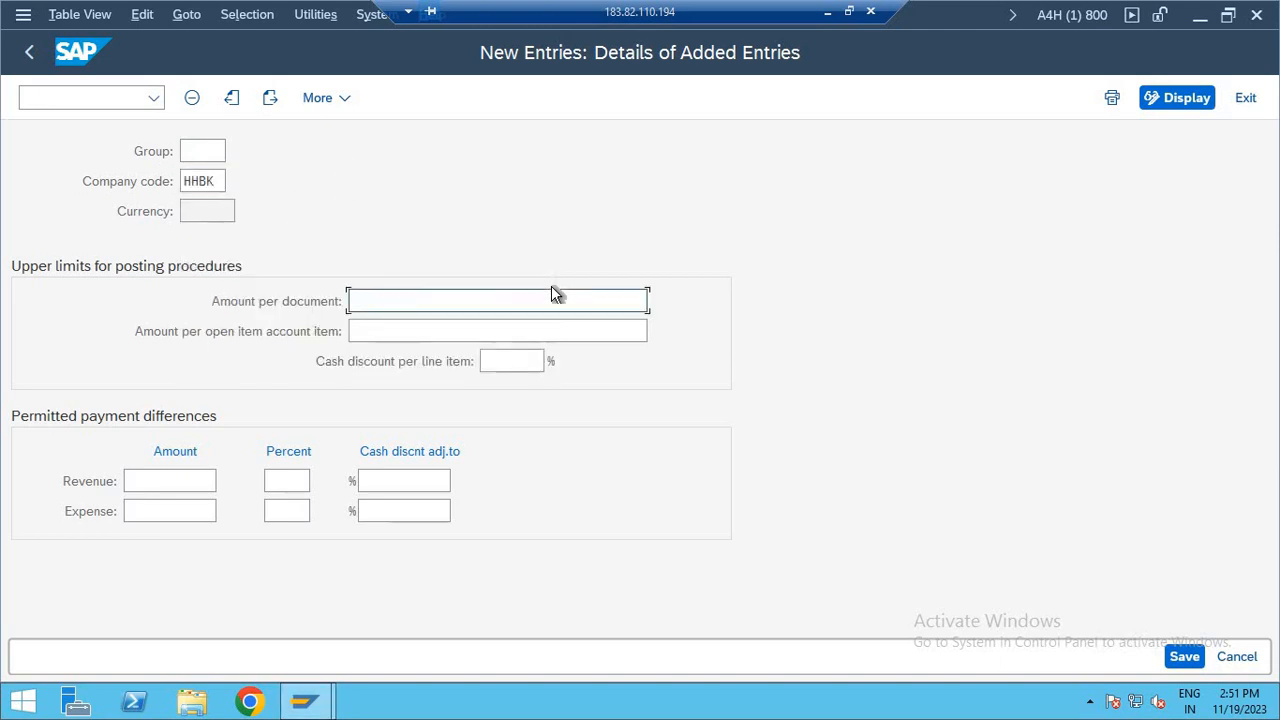
pyautogui.write('1500000000')
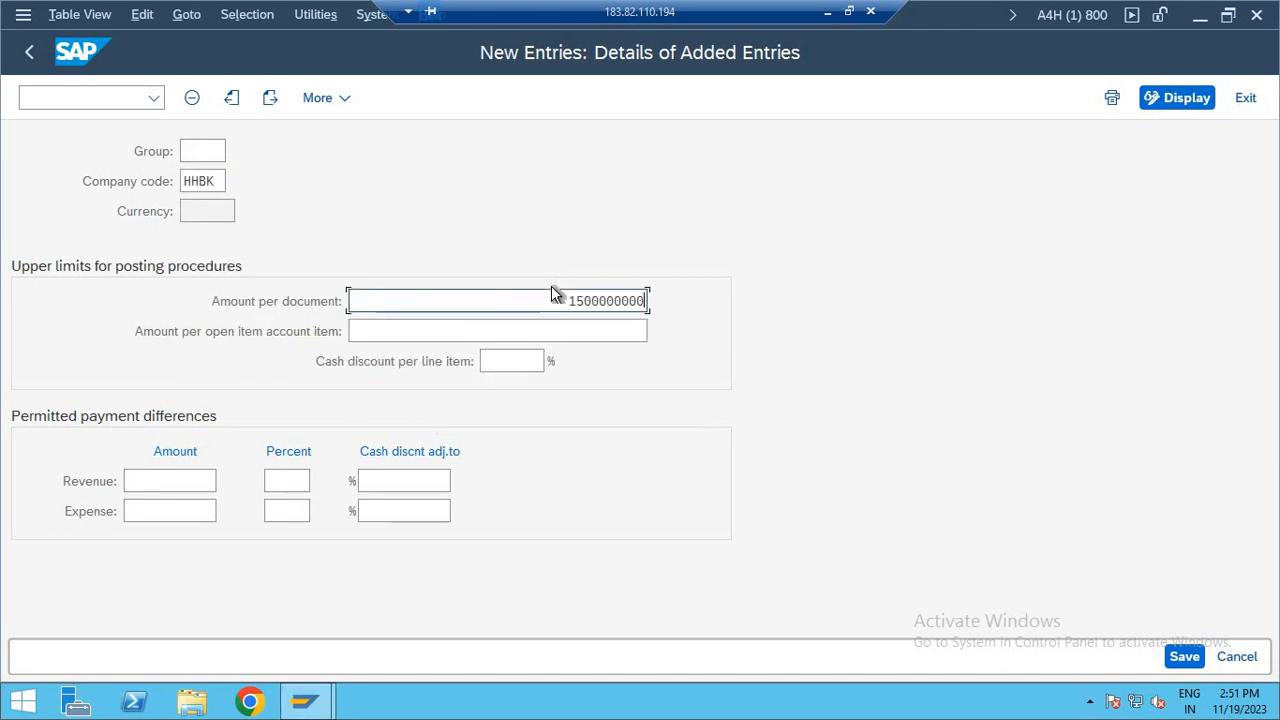
pyautogui.press('Tab')
pyautogui.write('20000000')
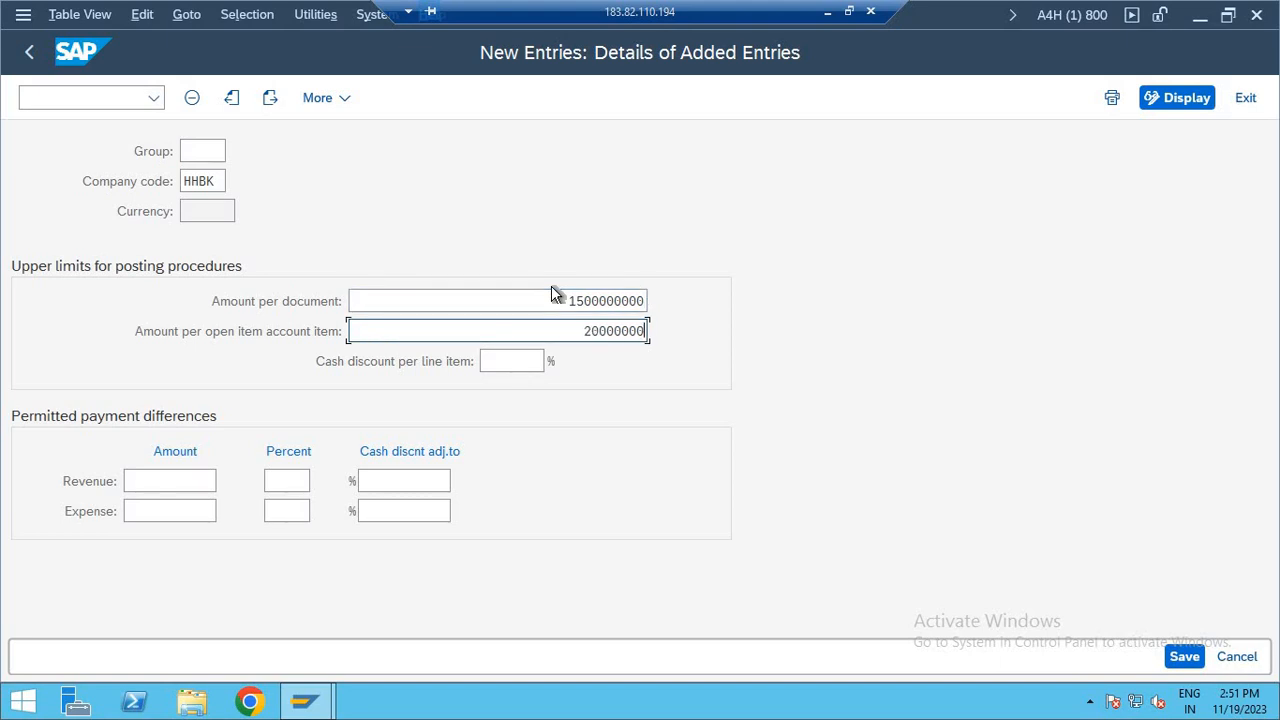
pyautogui.press('Tab')
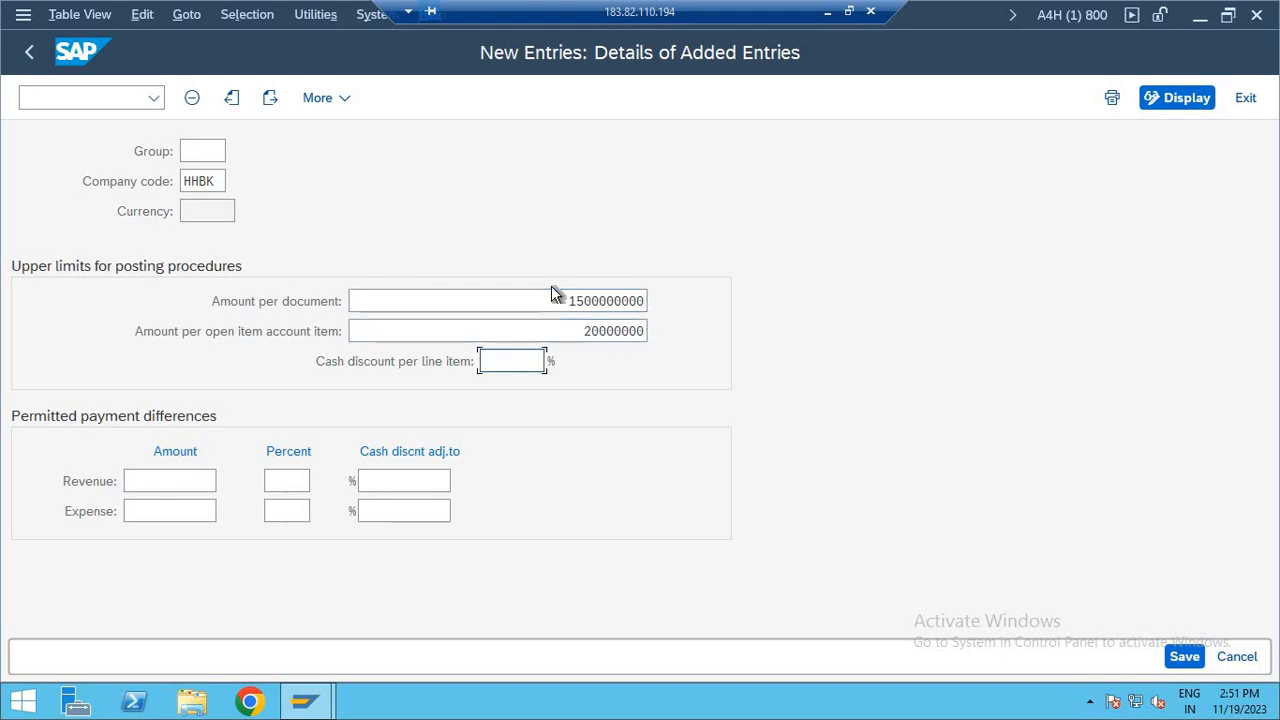
pyautogui.write('10')
pyautogui.press('Tab')
# Set the permitted payment differences for both revenue and expense to amount 100, 10 percent and cash discount adjustment 10.
pyautogui.write('100')
pyautogui.press('Tab')
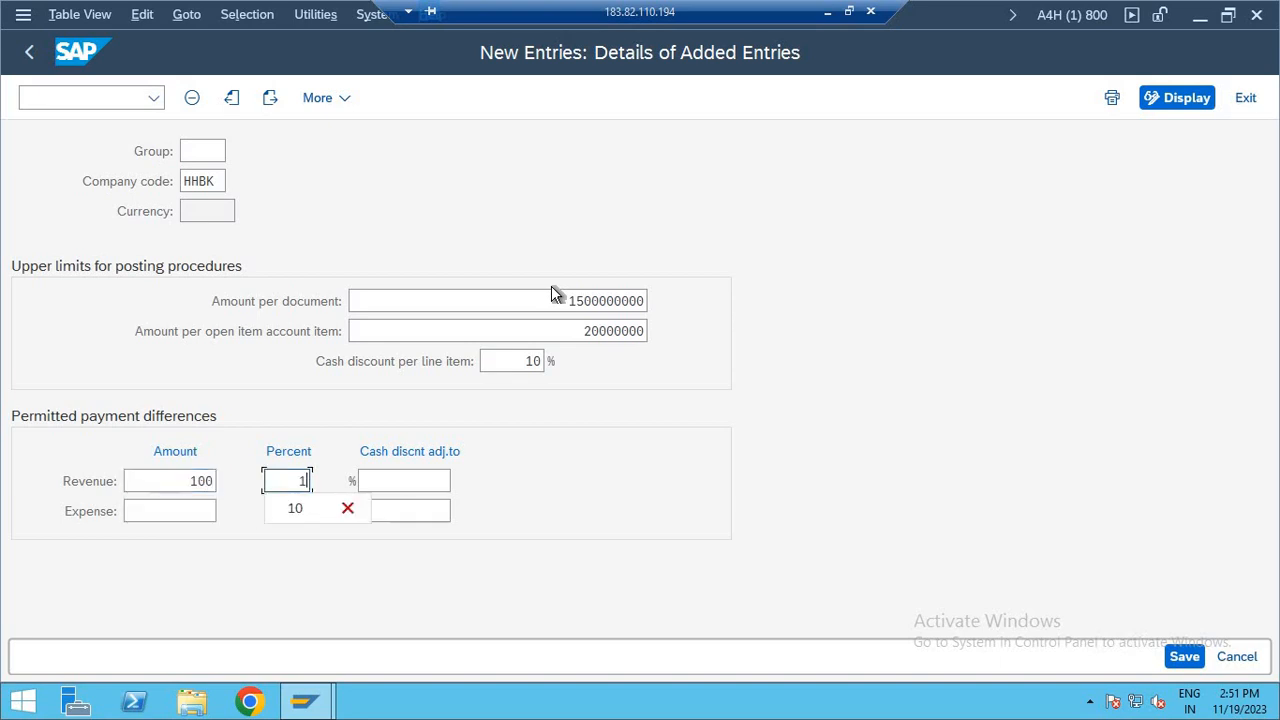
pyautogui.write('10')
pyautogui.press('Tab')
pyautogui.write('10')
pyautogui.press('Tab')
pyautogui.write('100')
pyautogui.press('Tab')
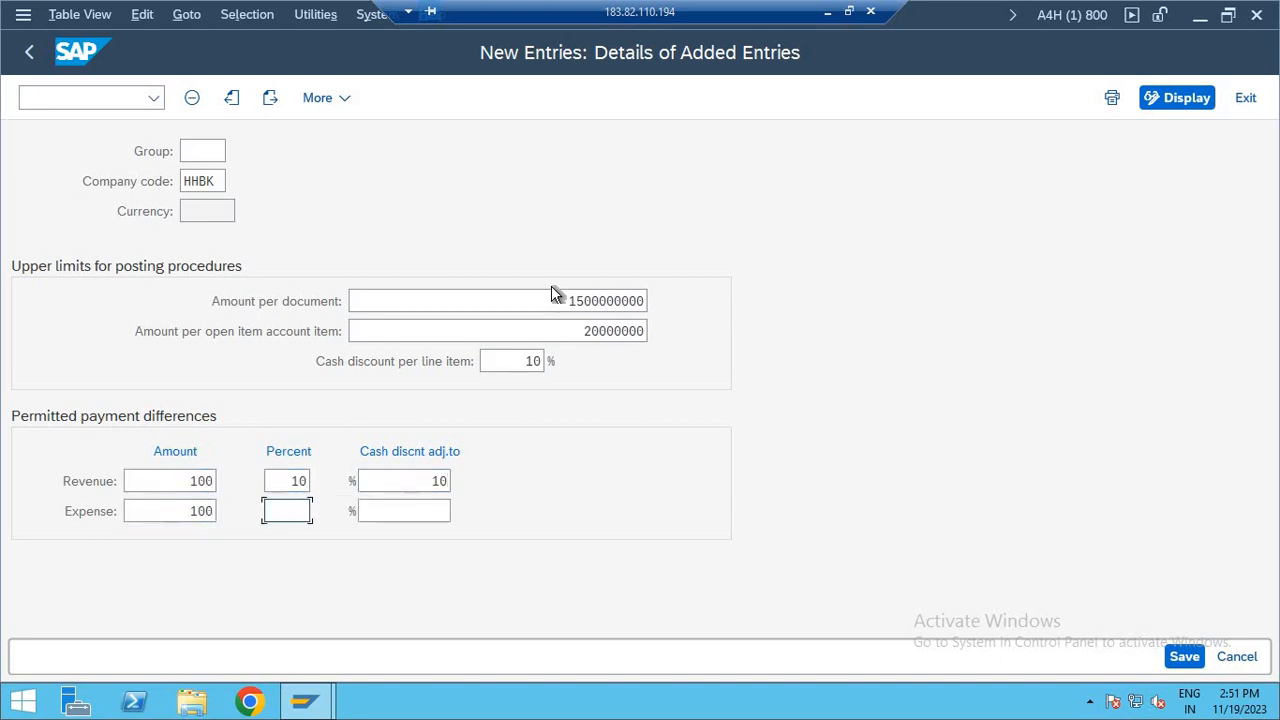
pyautogui.write('10')
pyautogui.press('Tab')
pyautogui.write('10')
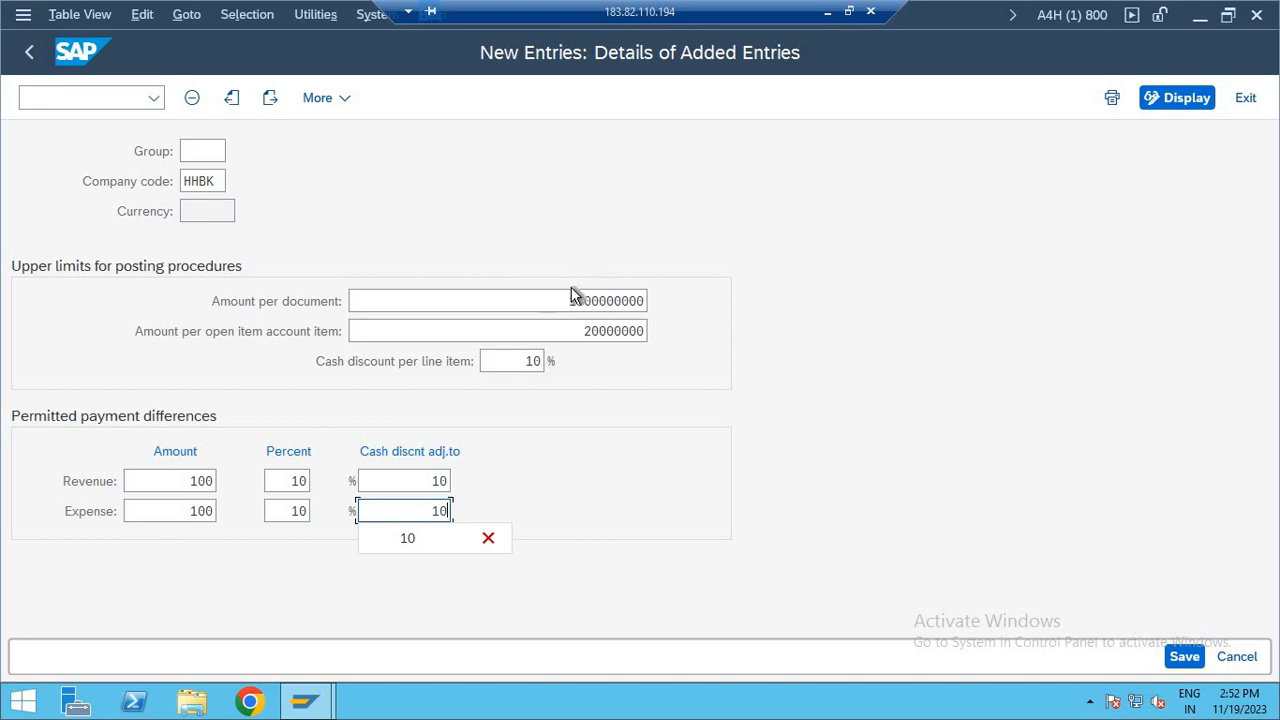
# Save HHBK's user tolerance group and return to the SAP Easy Access screen.
pyautogui.moveTo(573, 296); pyautogui.dragTo(738, 314)
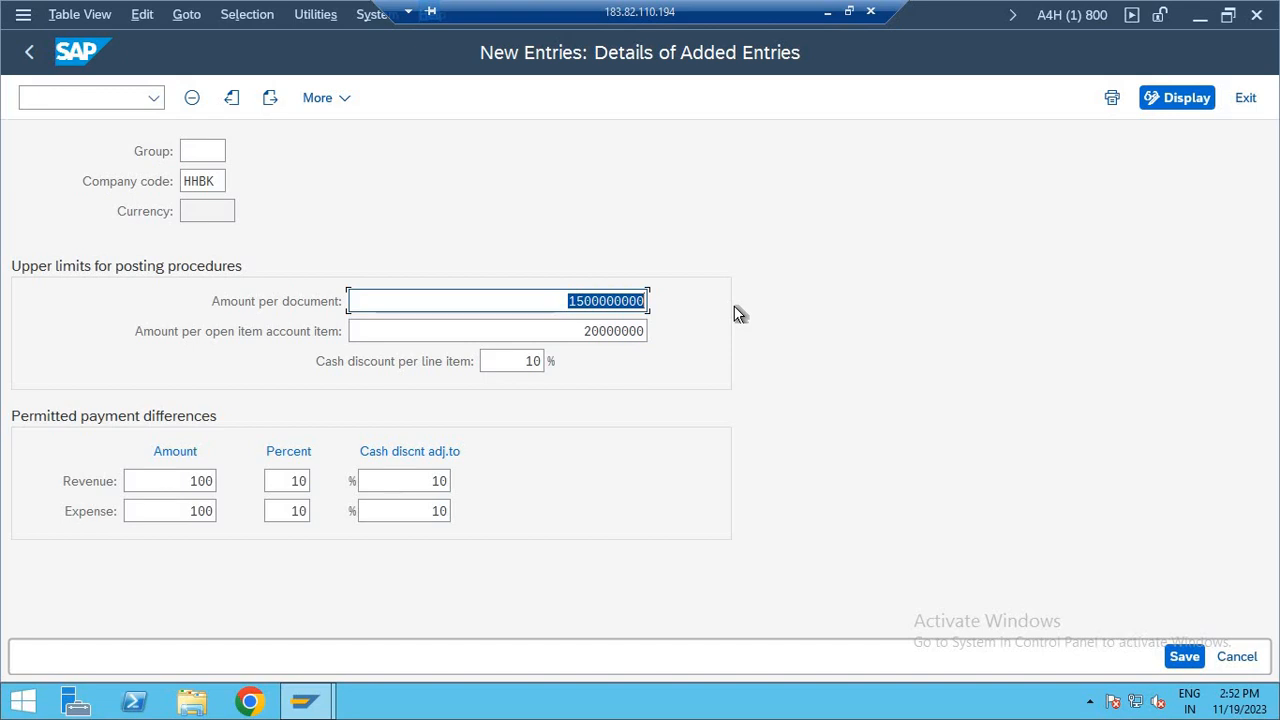
pyautogui.moveTo(582, 329); pyautogui.dragTo(677, 328)
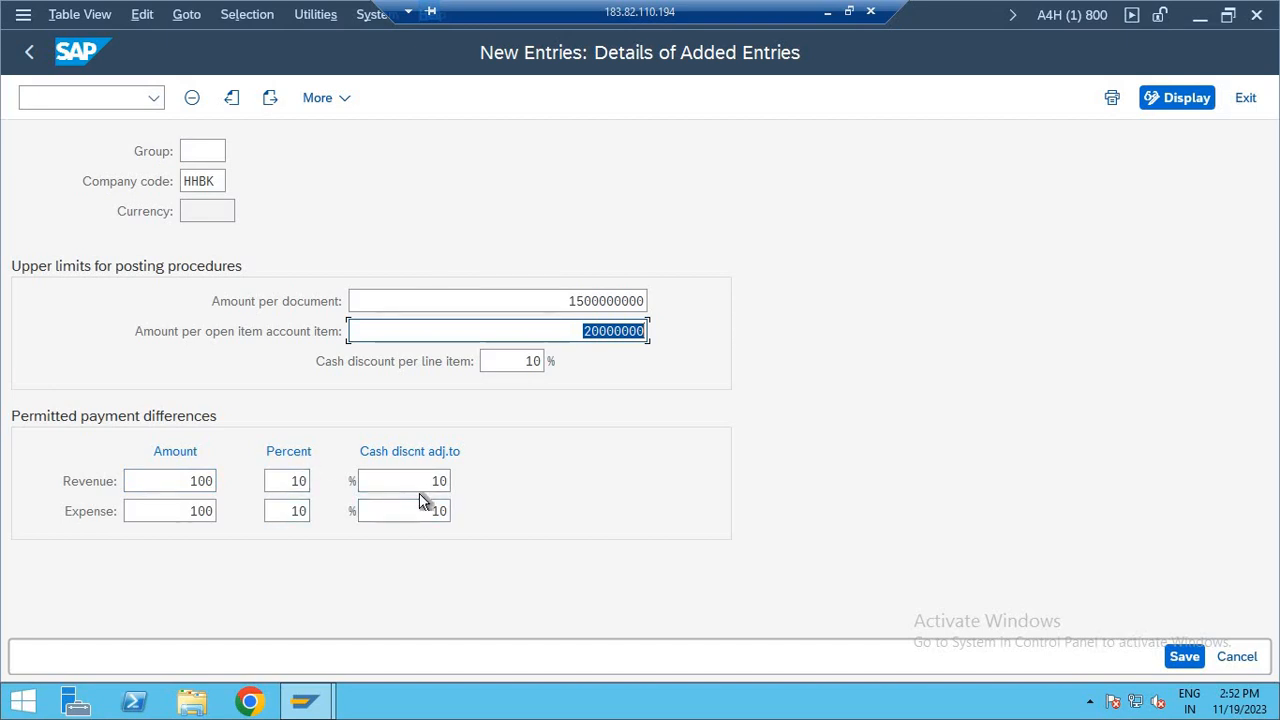
pyautogui.press('Return')
pyautogui.click(1184, 655)
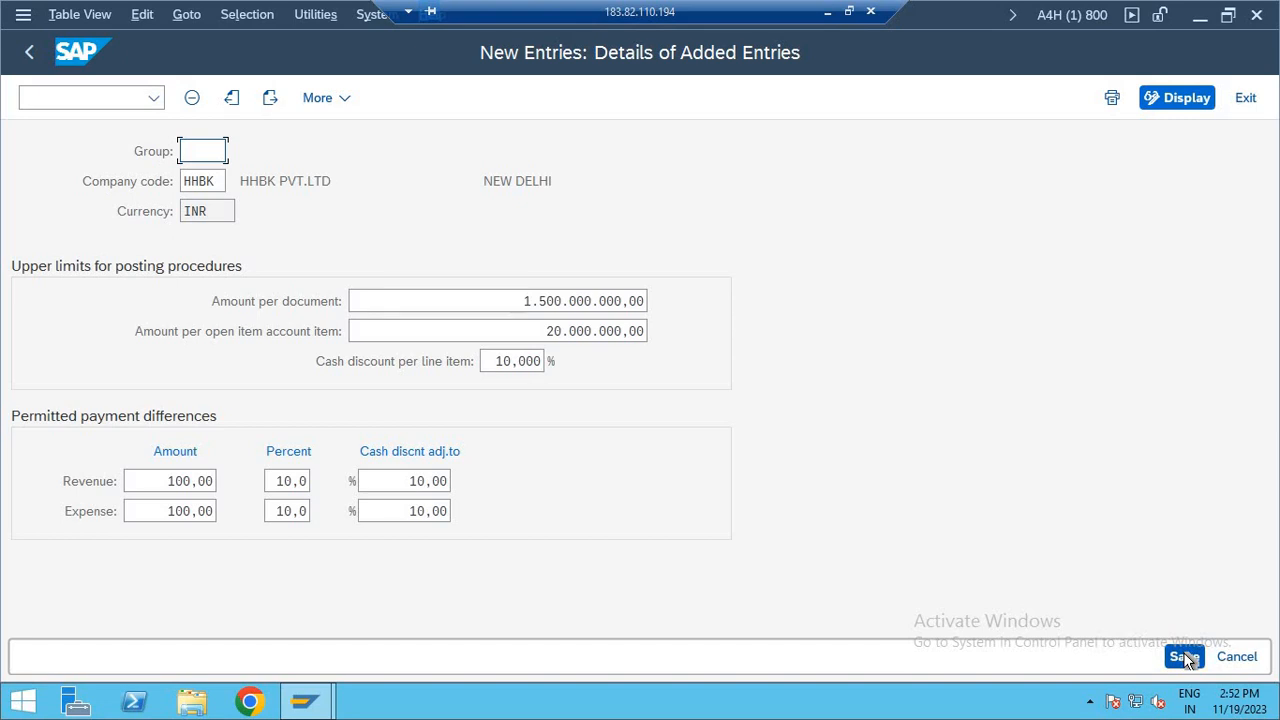
pyautogui.press('Return')
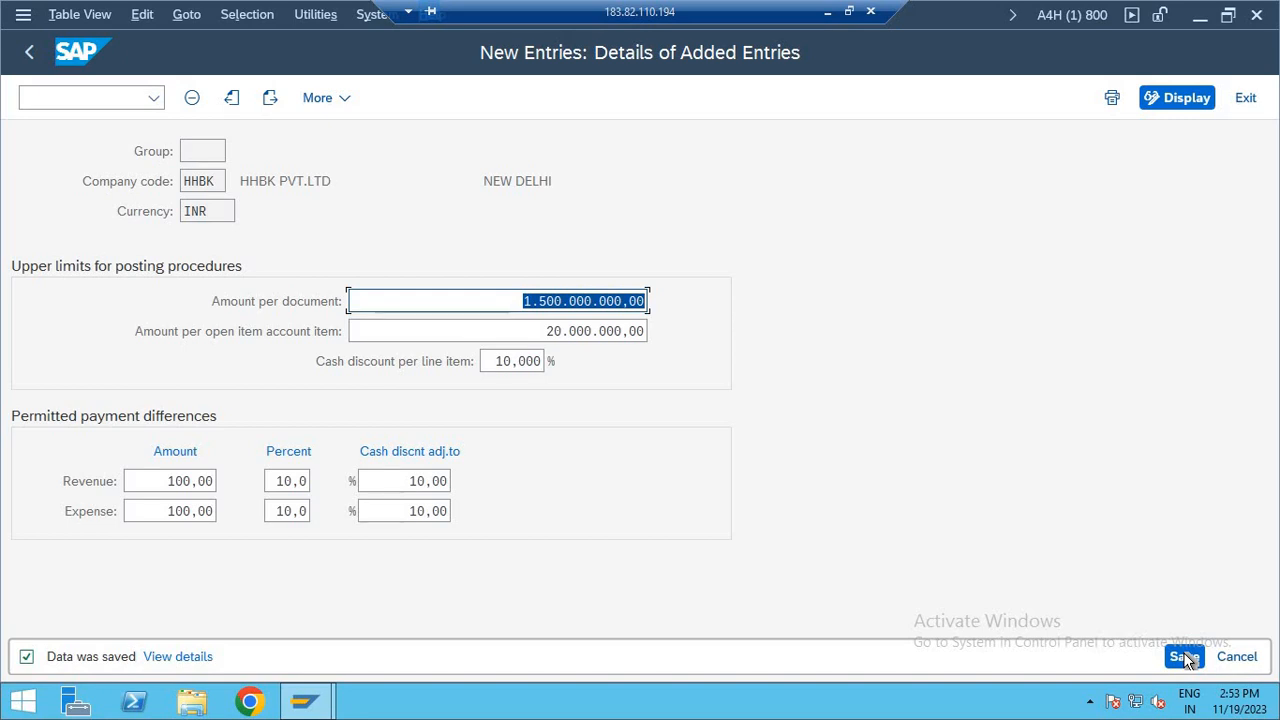
pyautogui.press('F3')
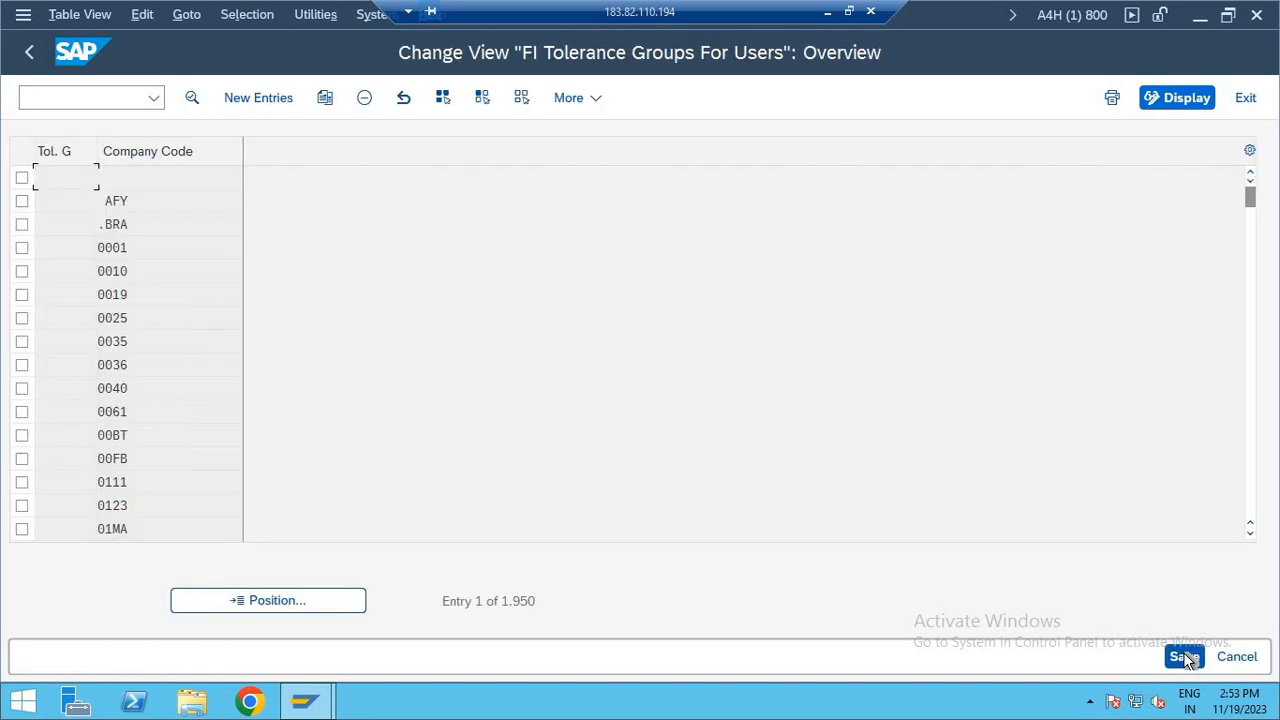
pyautogui.press('F3')
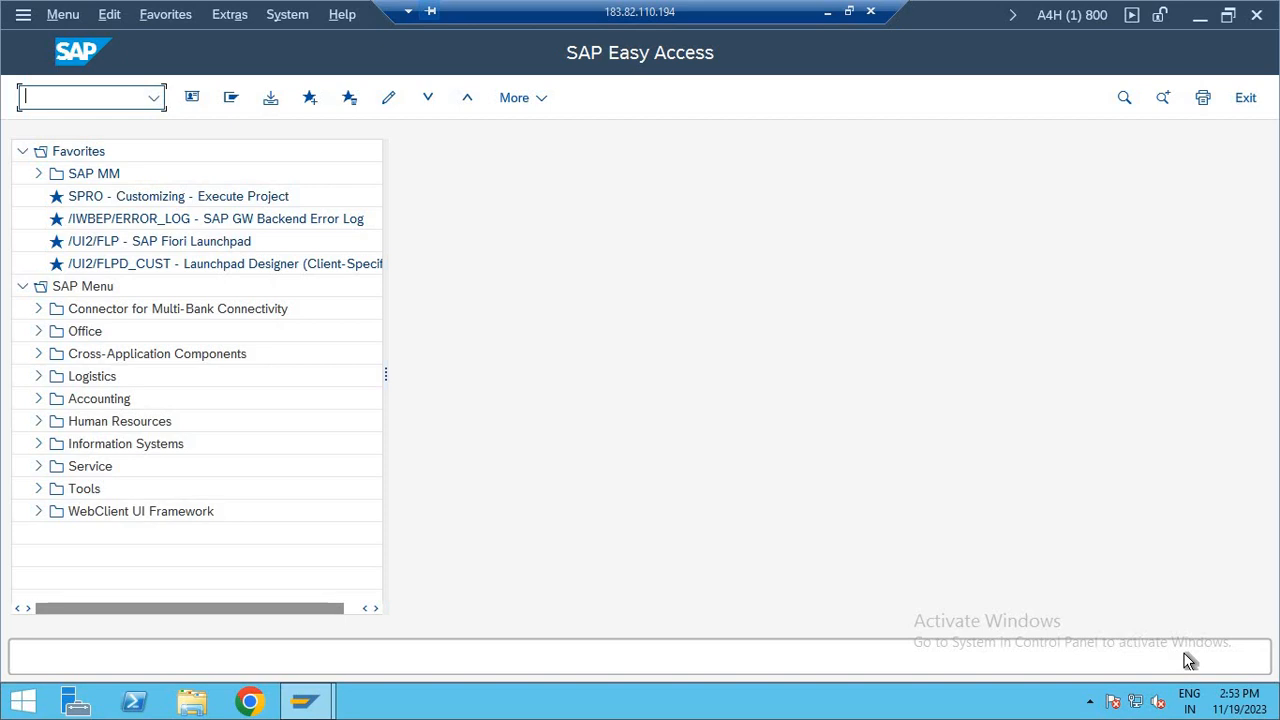
# Open transaction OBD4 and position the G/L account groups list at chart of accounts HHBK.
pyautogui.write('OBD4')
pyautogui.press('Return')
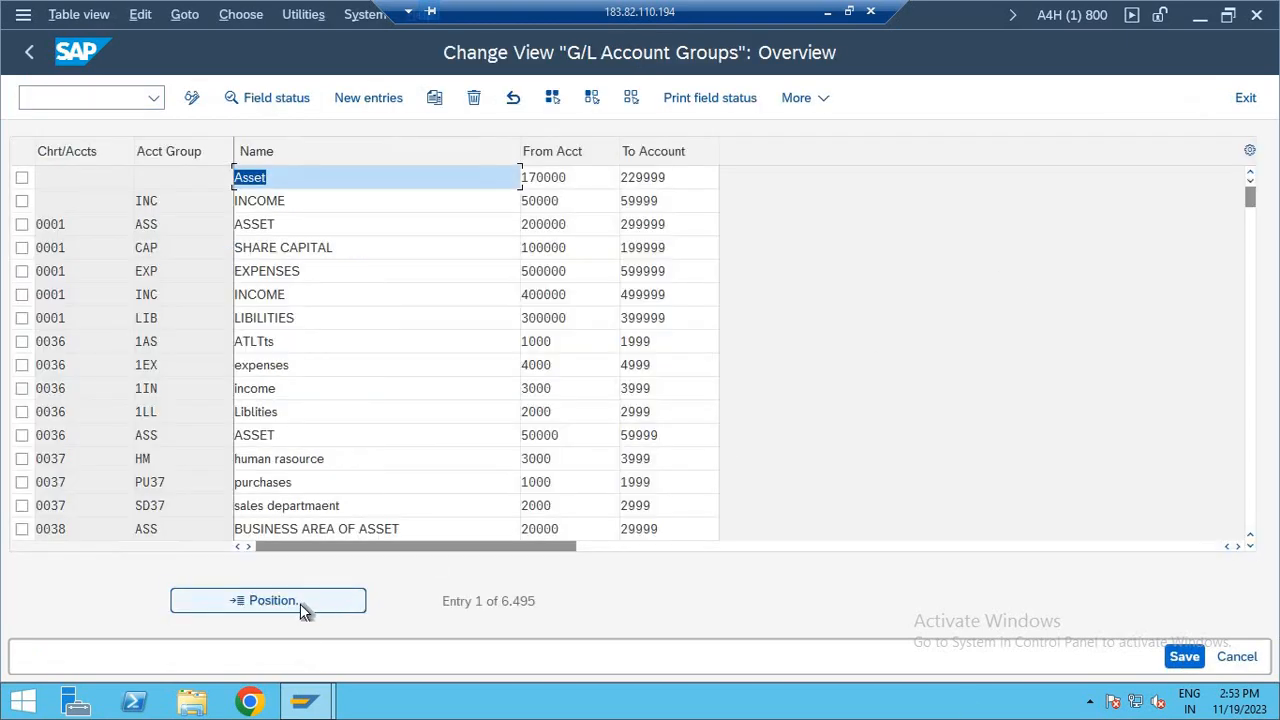
pyautogui.click(300, 603)
pyautogui.press('Down')
pyautogui.press('Down')
pyautogui.press('Down')
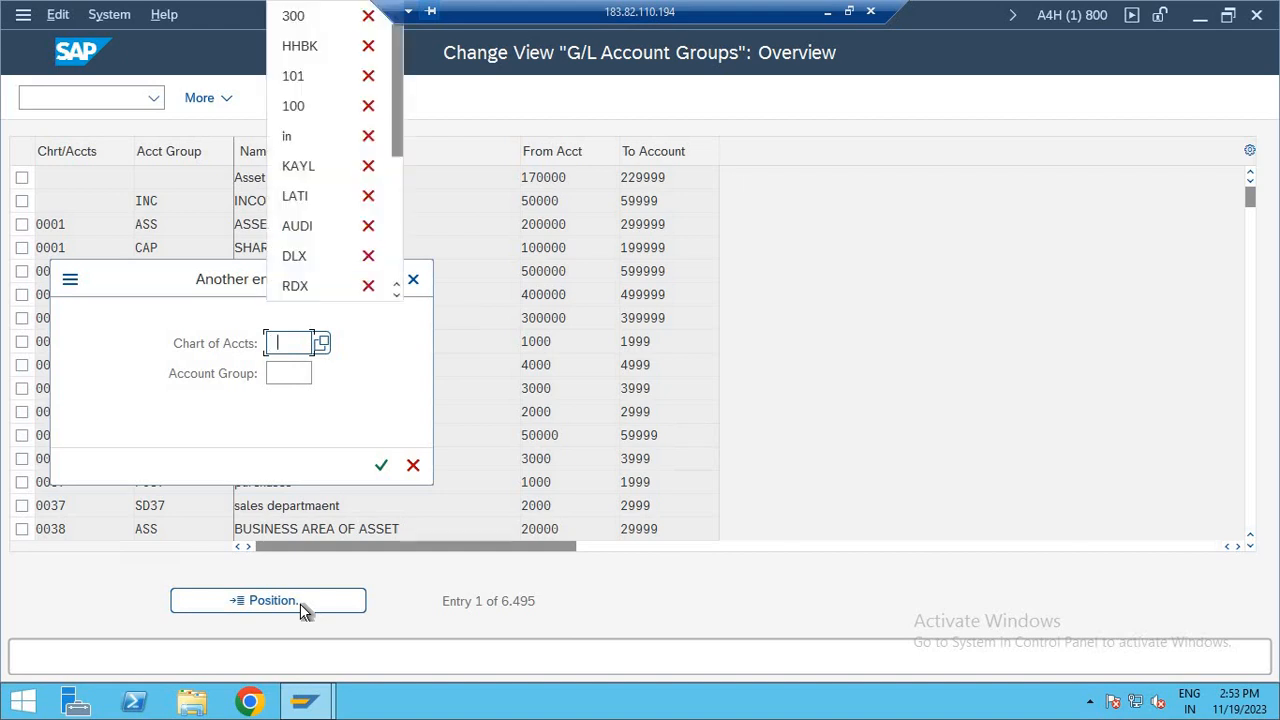
pyautogui.press('Return')
pyautogui.press('Return')
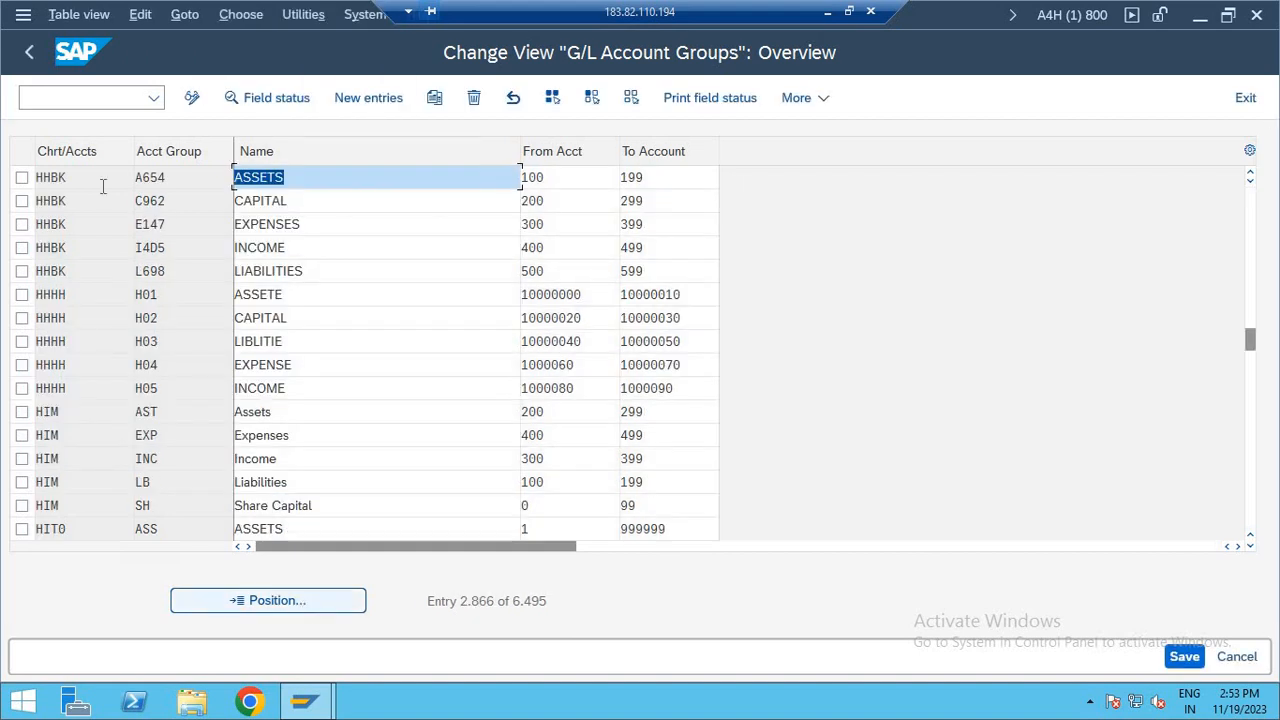
# Mark all five HHBK account groups: Assets, Capital, Expenses, Income and Liabilities.
pyautogui.click(21, 177)
pyautogui.click(21, 201)
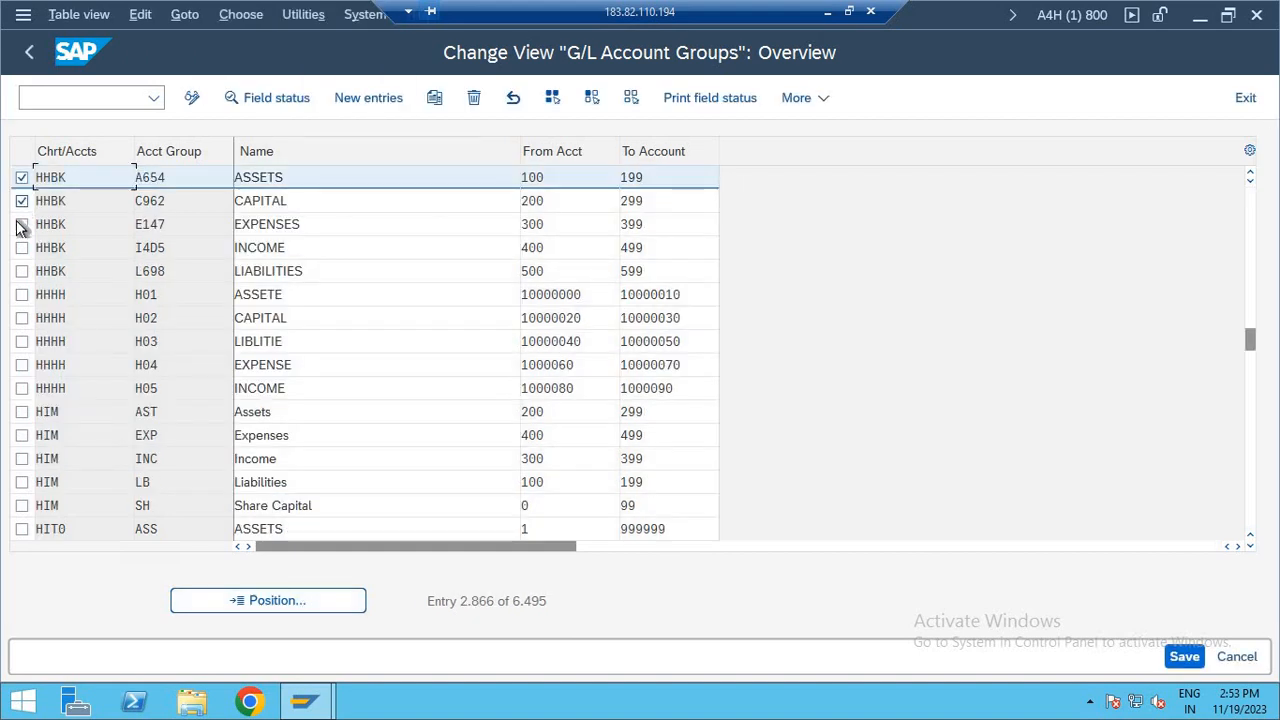
pyautogui.click(21, 224)
pyautogui.click(21, 247)
pyautogui.click(22, 273)
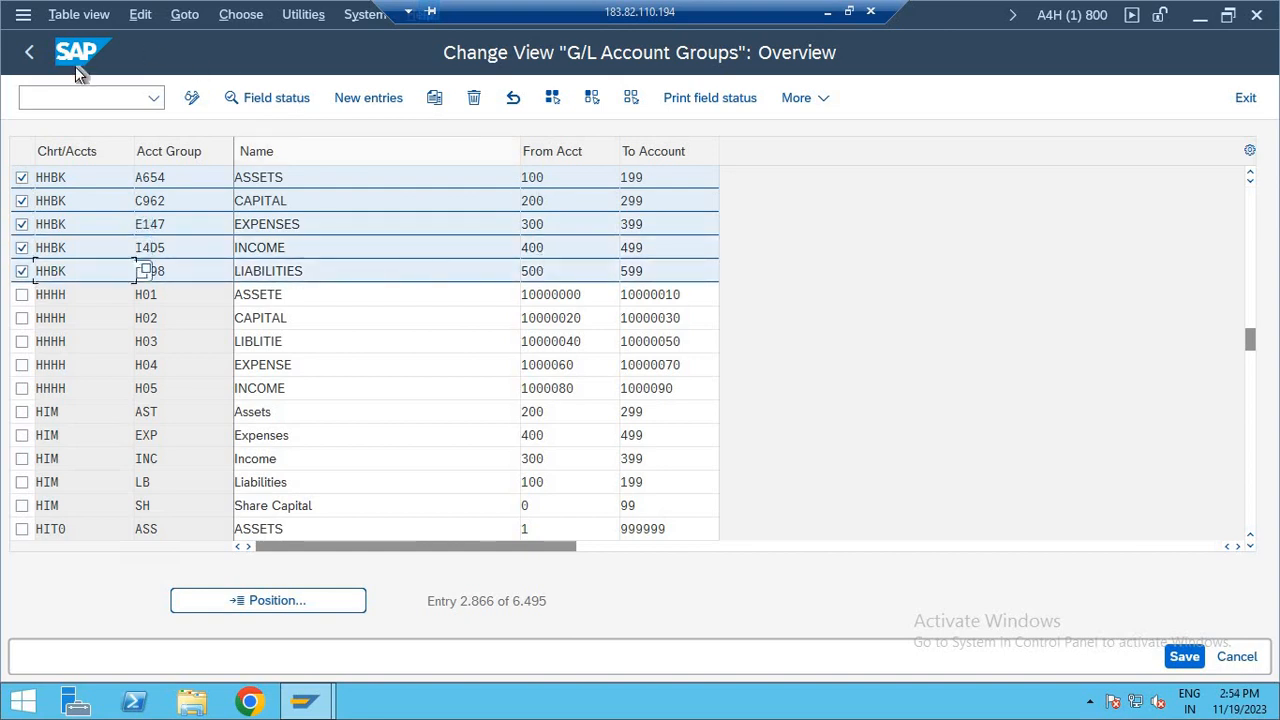
# Leave the account groups, open transaction SPRO and display the SAP Reference IMG.
pyautogui.click(66, 98)
pyautogui.write('/n')
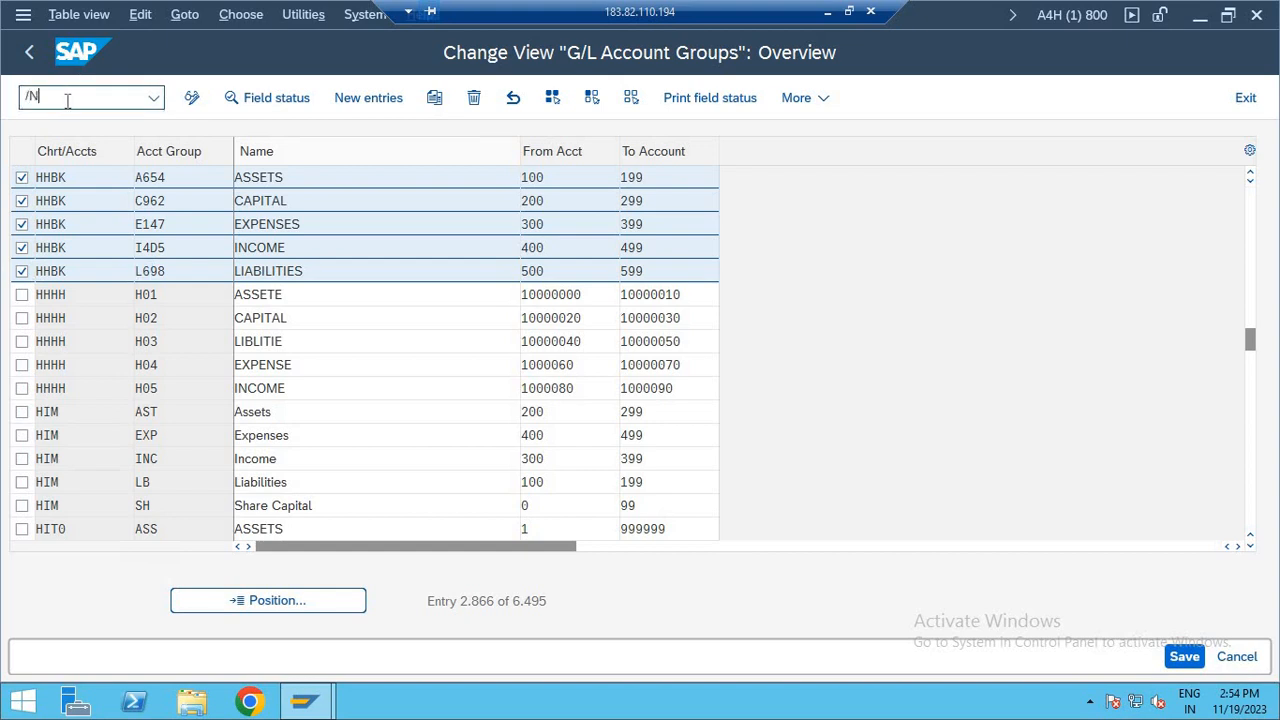
pyautogui.press('Return')
pyautogui.write('SPRO')
pyautogui.press('Return')
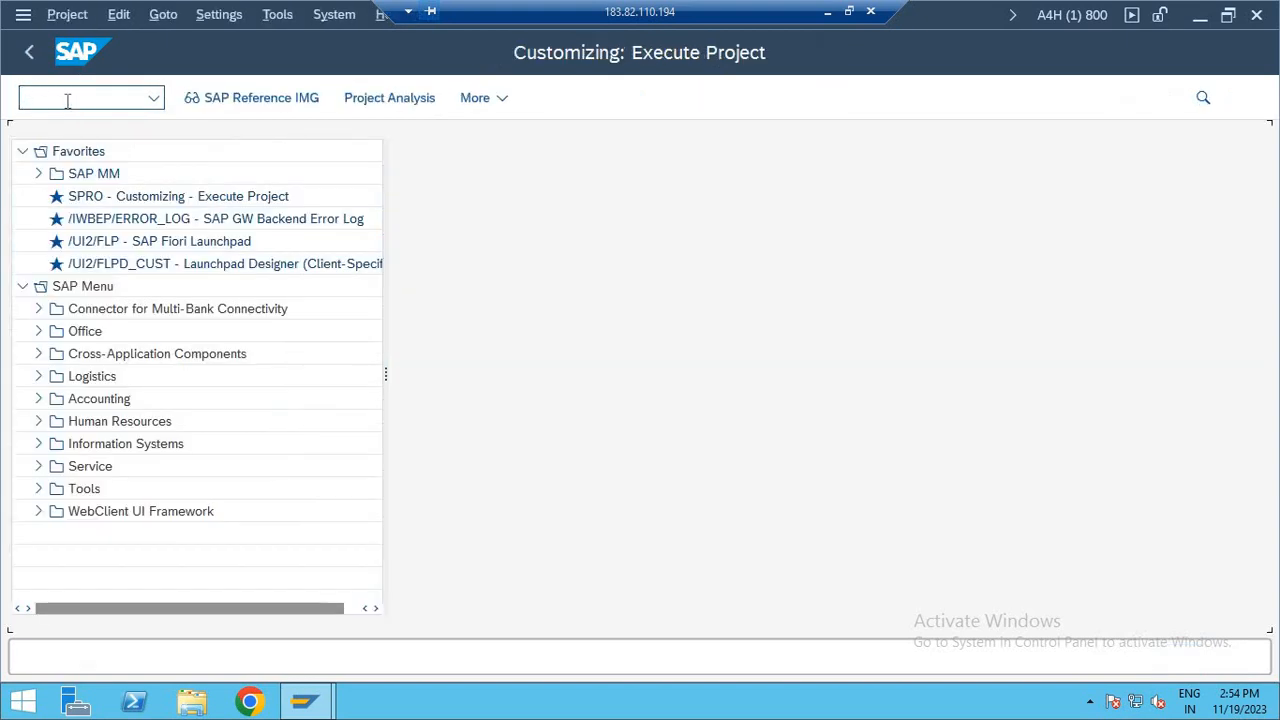
pyautogui.click(238, 92)
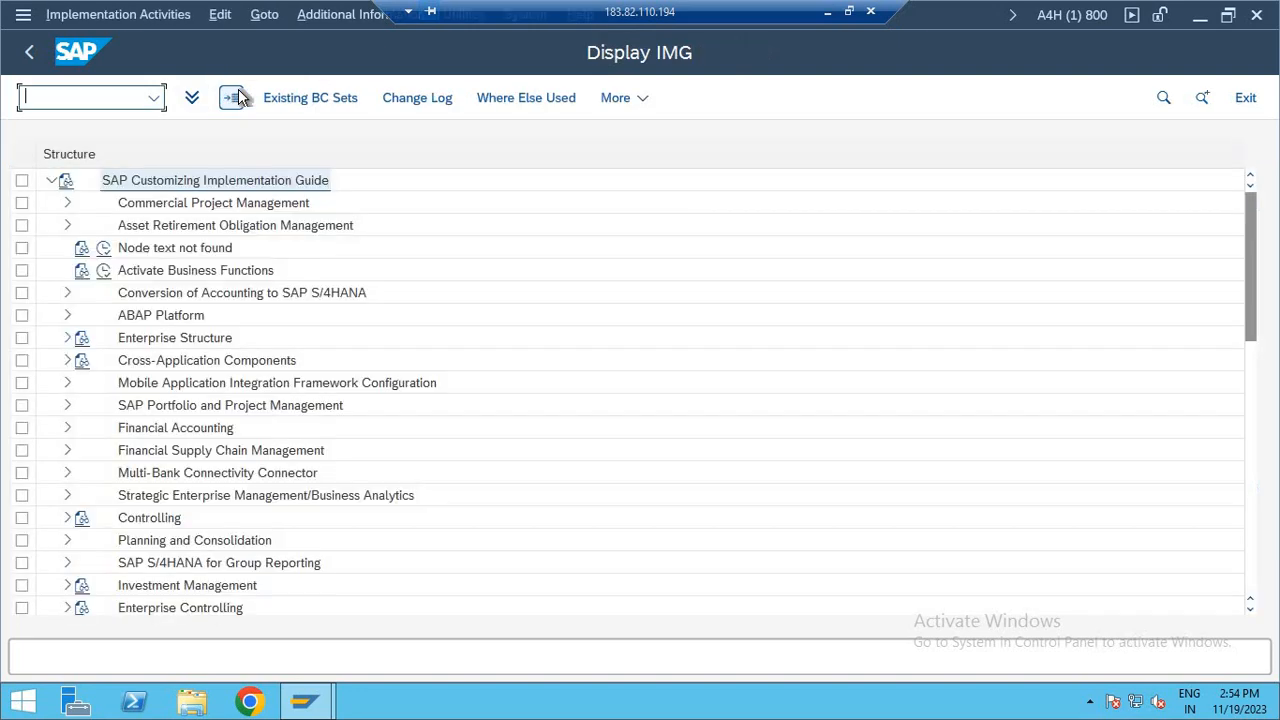
# Expand Financial Accounting, General Ledger Accounting, Business Transactions and Document Splitting down to the Classify G/L Accounts for Document Splitting activity.
pyautogui.doubleClick(172, 428)
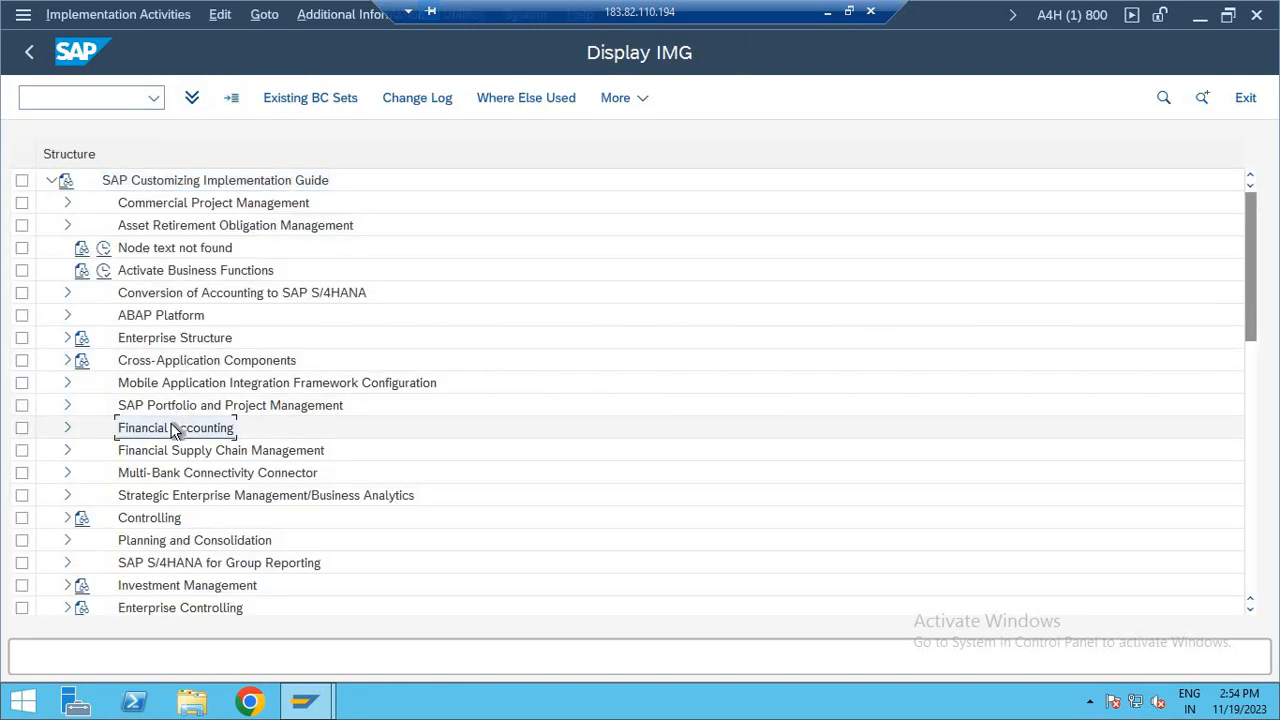
pyautogui.press('Down')
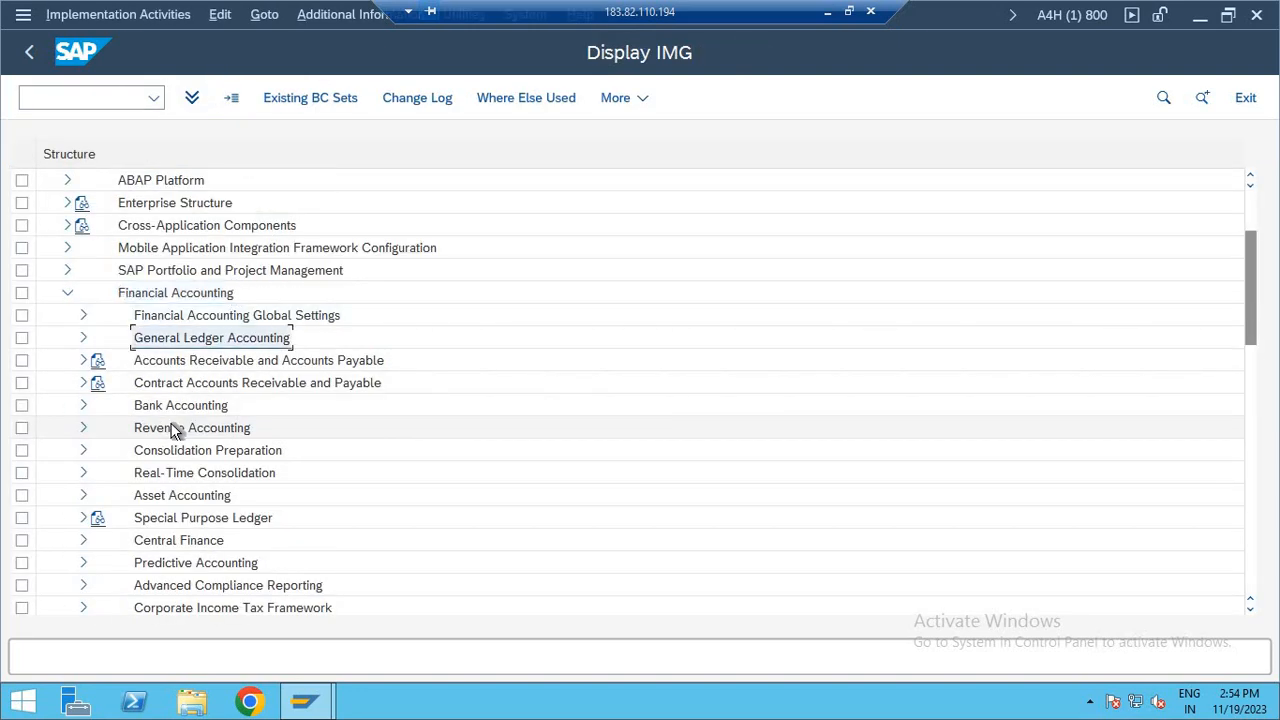
pyautogui.press('Right')
pyautogui.press('Down')
pyautogui.press('Down')
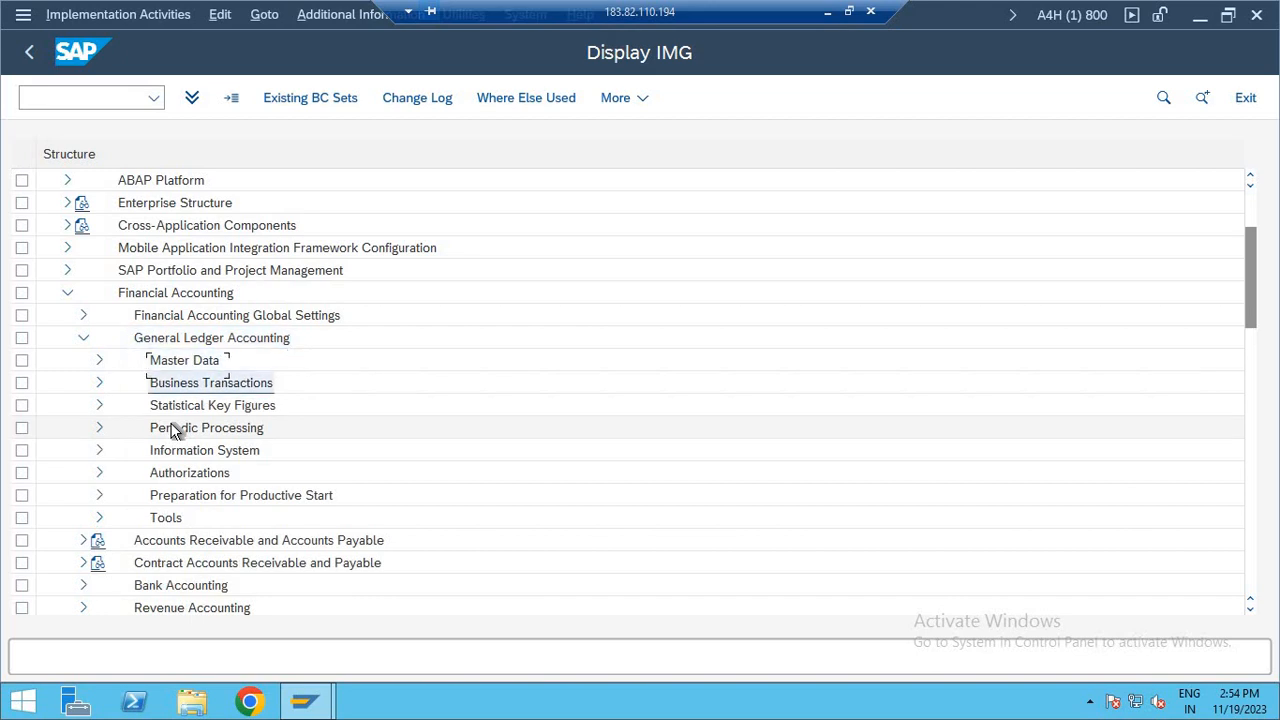
pyautogui.press('Right')
pyautogui.press('Down')
pyautogui.press('Down')
pyautogui.press('Right')
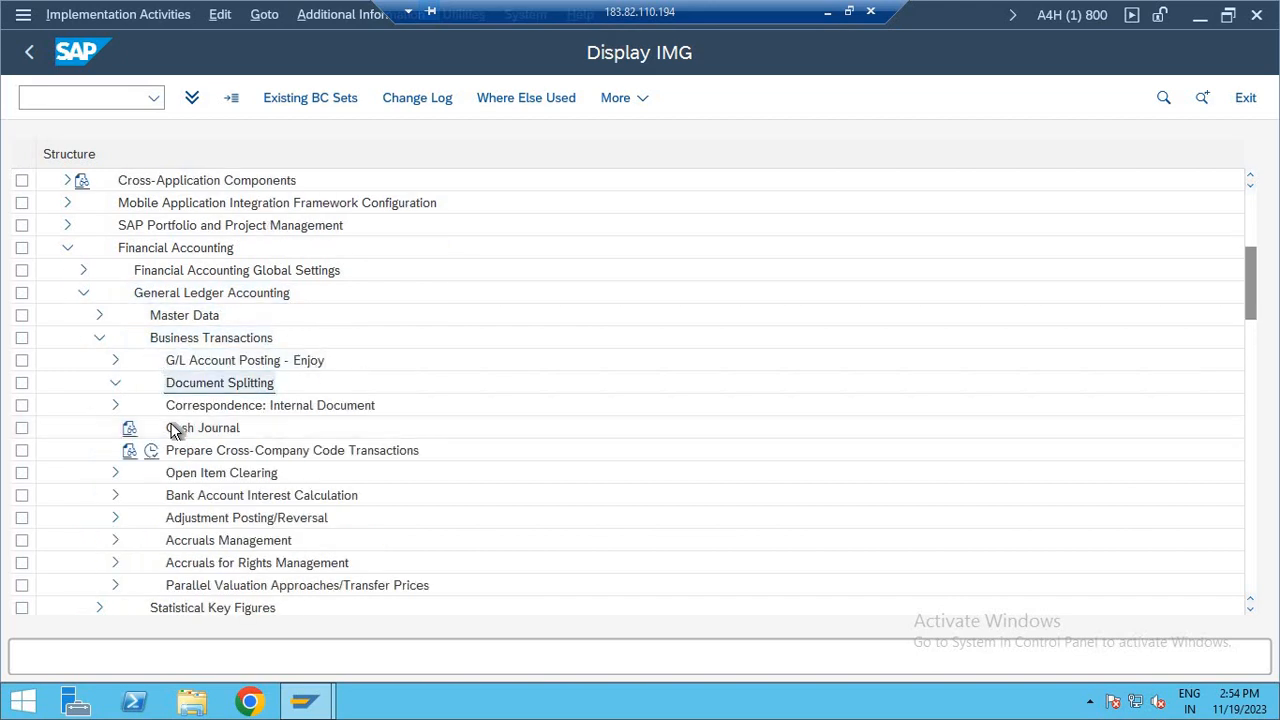
pyautogui.press('Down')
pyautogui.press('Down')
pyautogui.press('Down')
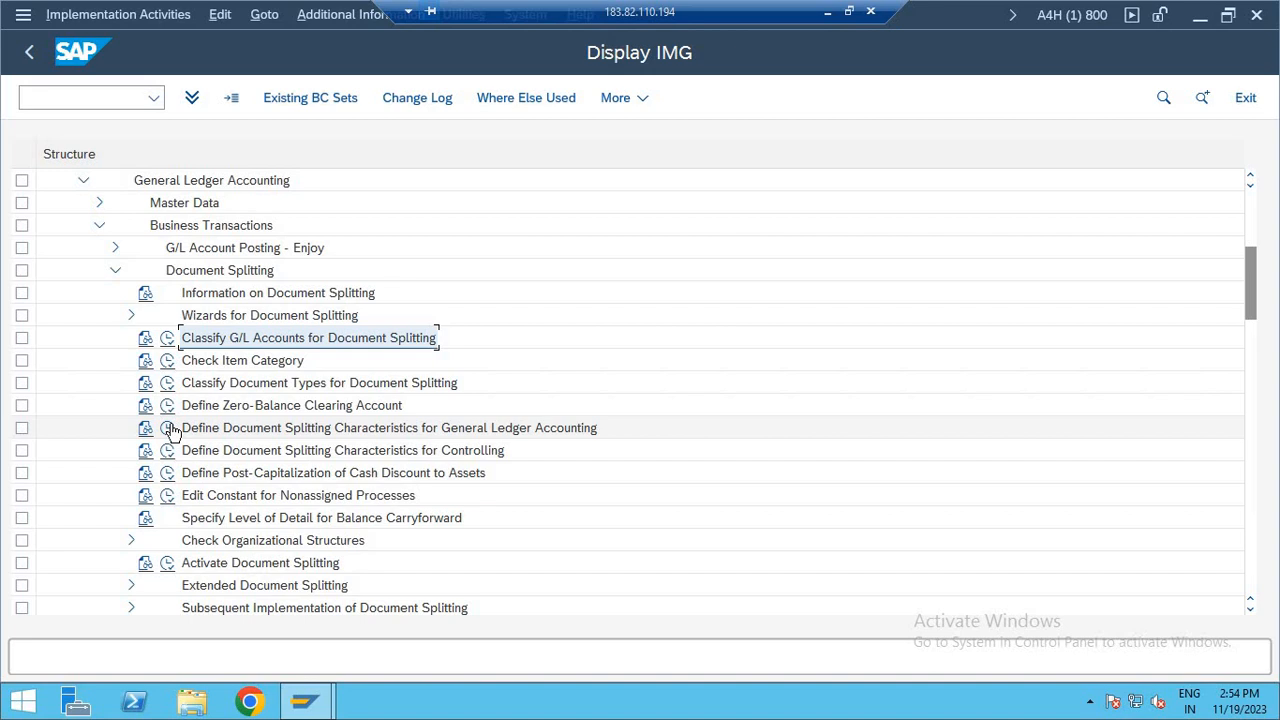
# Show the document keys as additional information in the IMG structure and widen that column to make them fully readable.
pyautogui.click(361, 22)
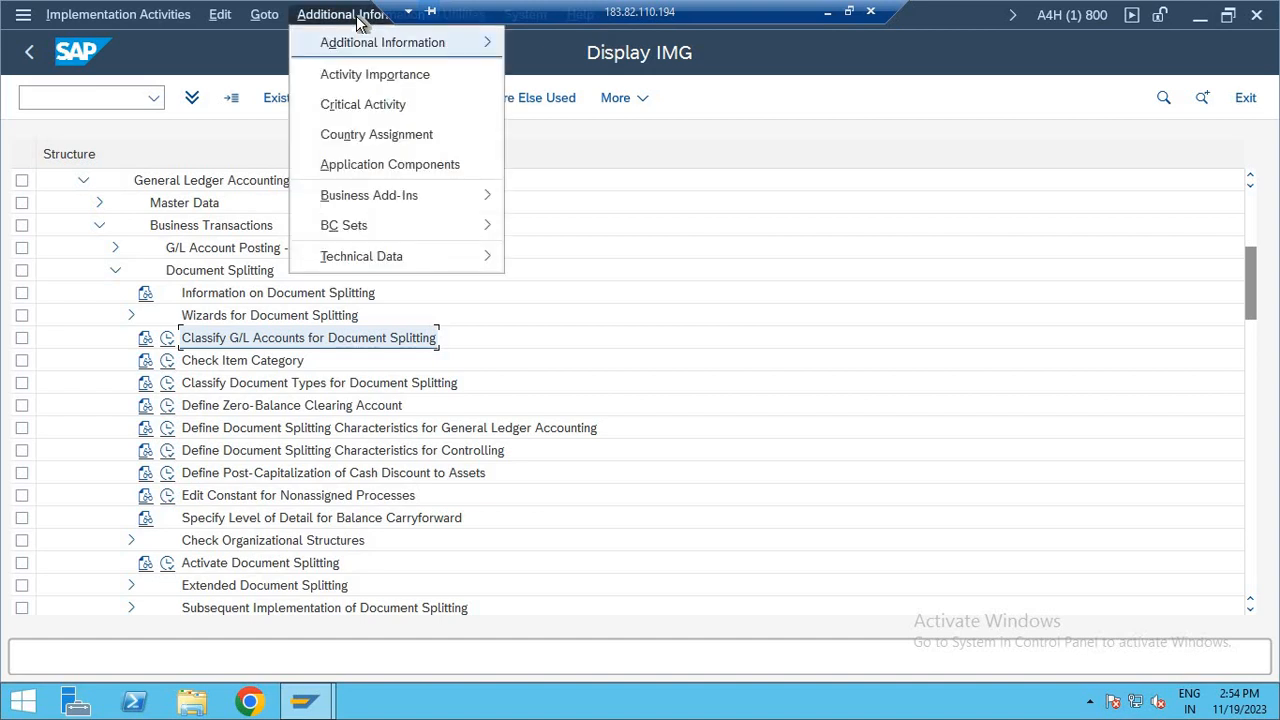
pyautogui.press('Right')
pyautogui.press('Left')
pyautogui.press('Right')
pyautogui.press('Down')
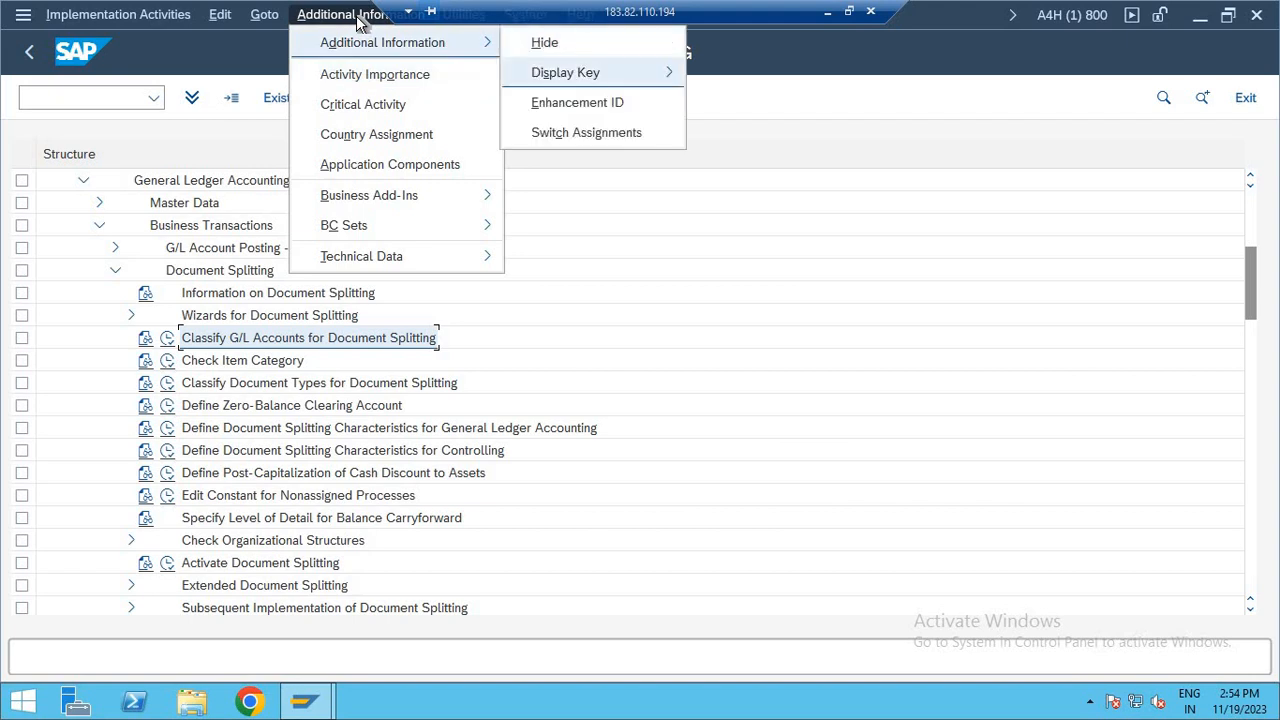
pyautogui.press('Right')
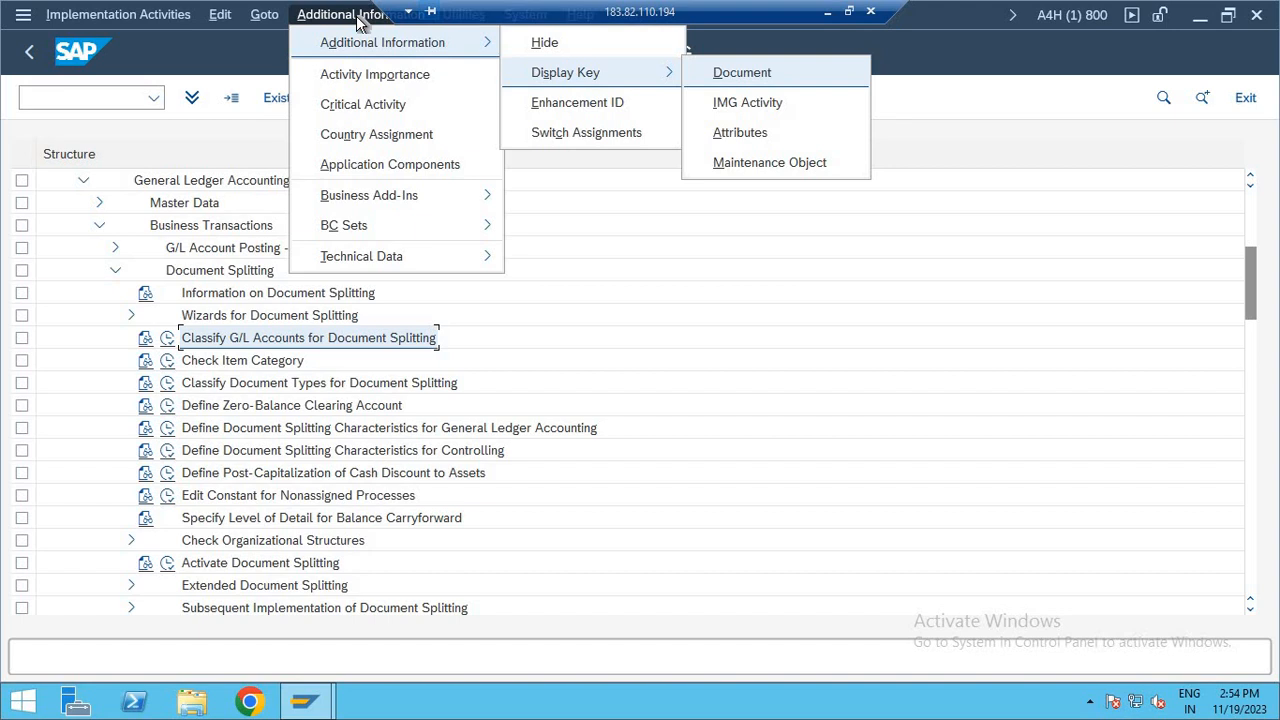
pyautogui.press('Return')
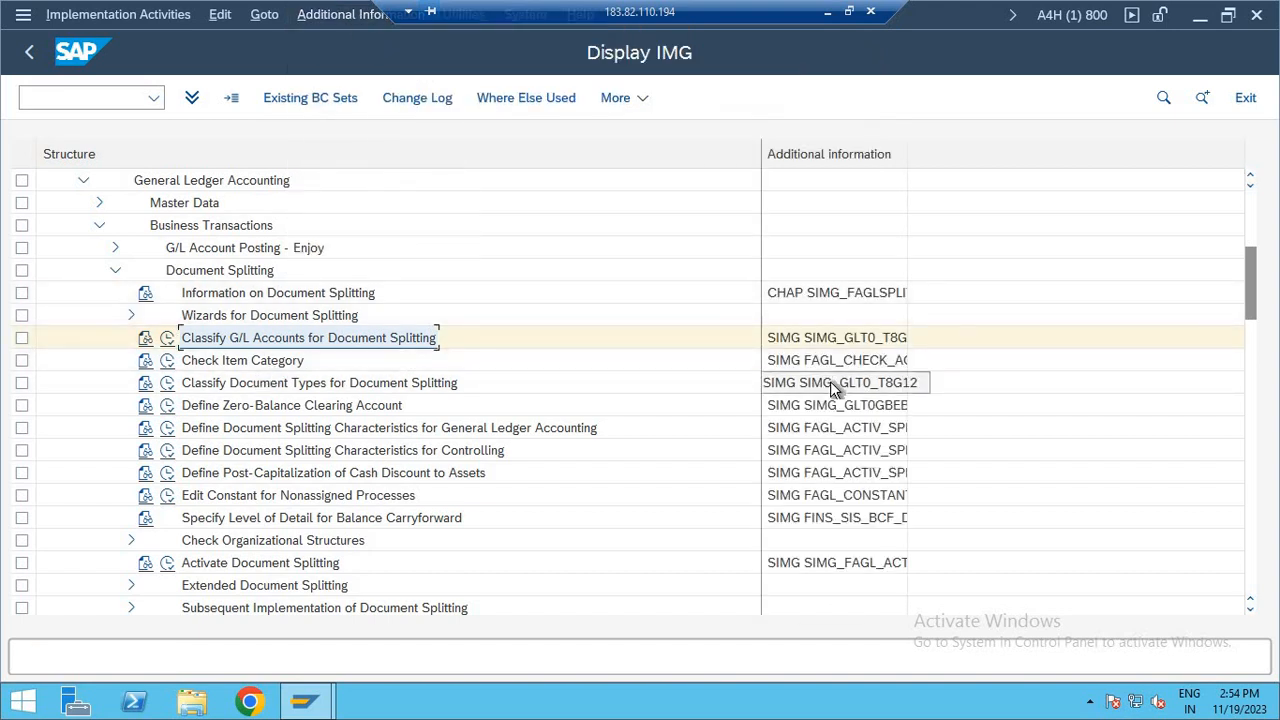
pyautogui.moveTo(907, 153); pyautogui.dragTo(1010, 177)
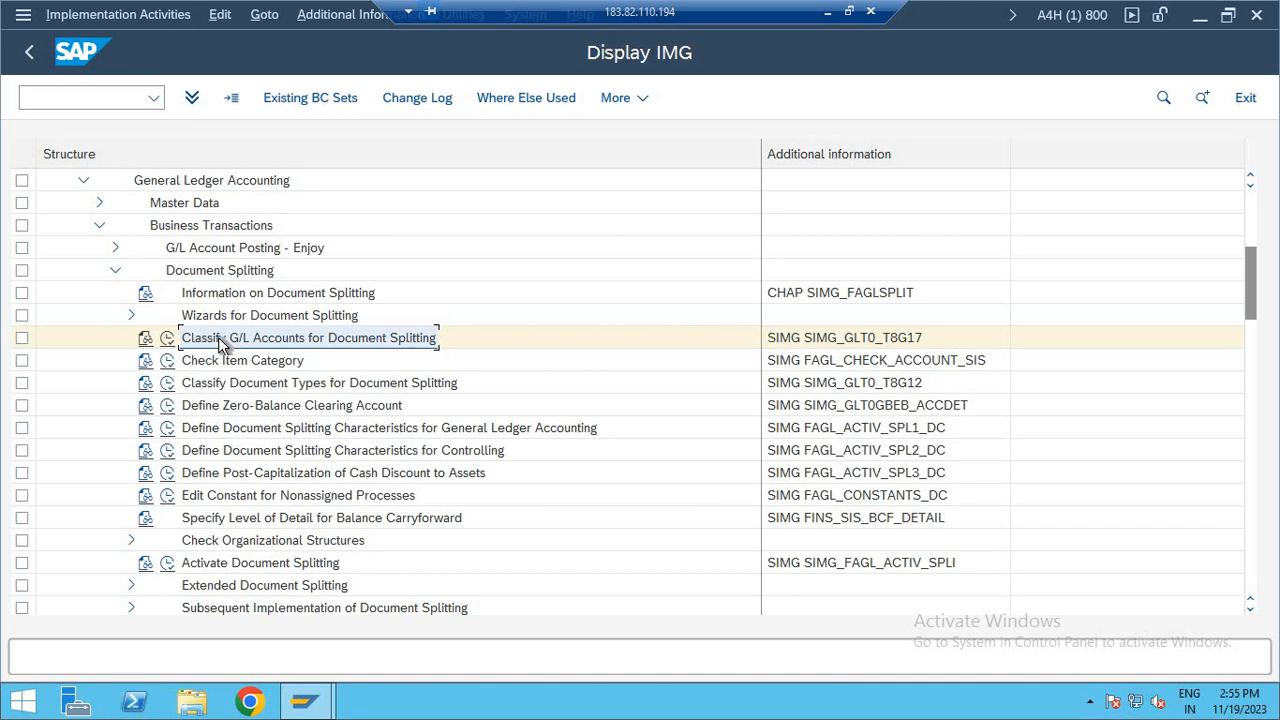
# Open Classify G/L Accounts for Document Splitting for chart of accounts HHBK and start new entries.
pyautogui.click(167, 338)
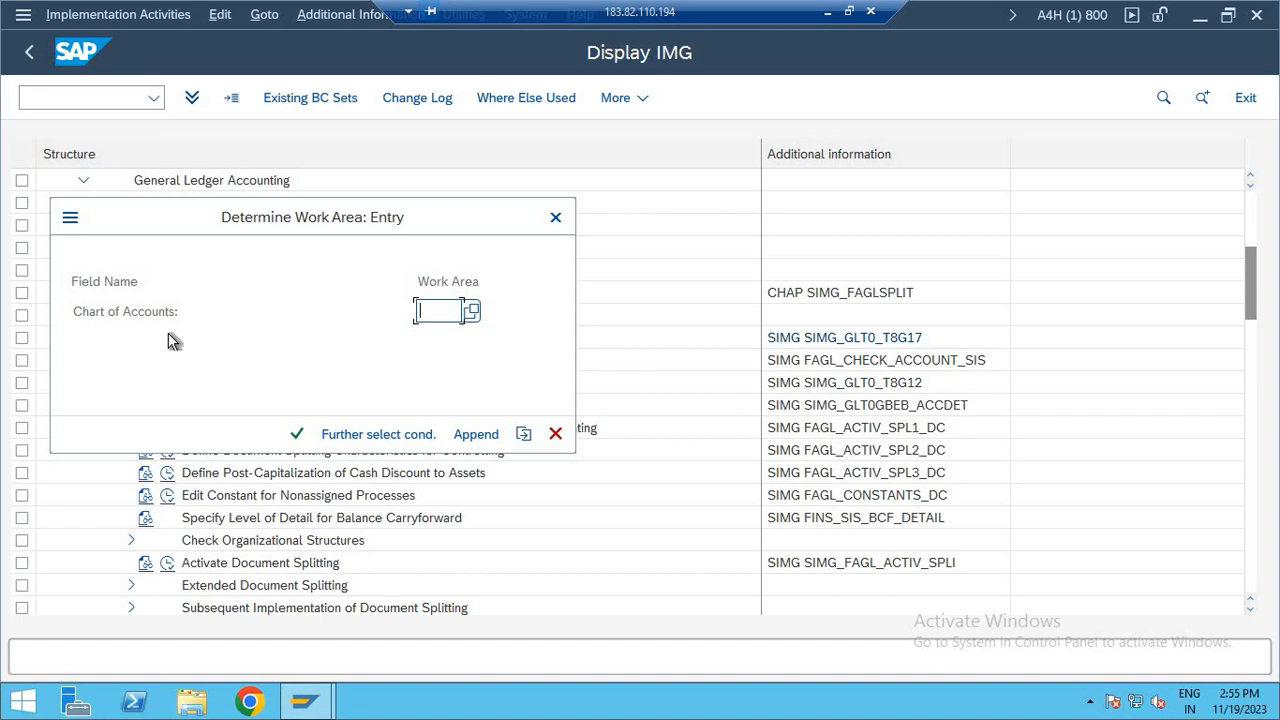
pyautogui.write('HHBK')
pyautogui.press('Return')
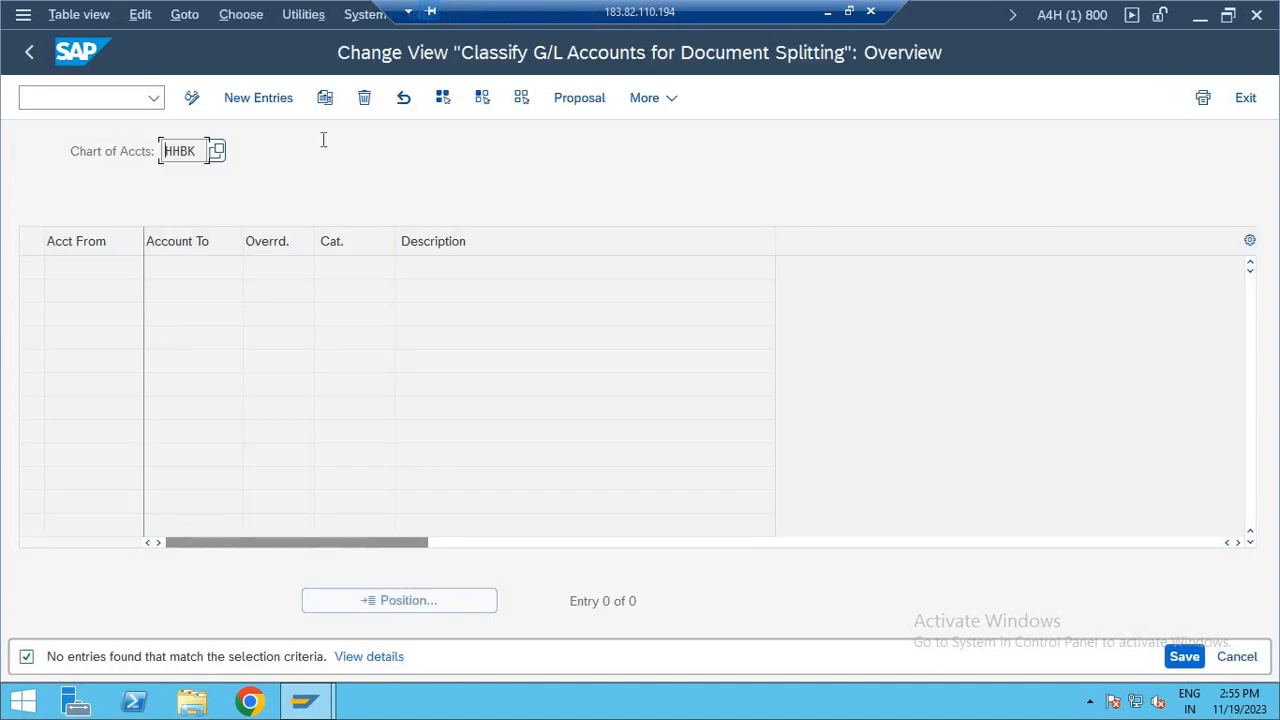
pyautogui.click(258, 97)
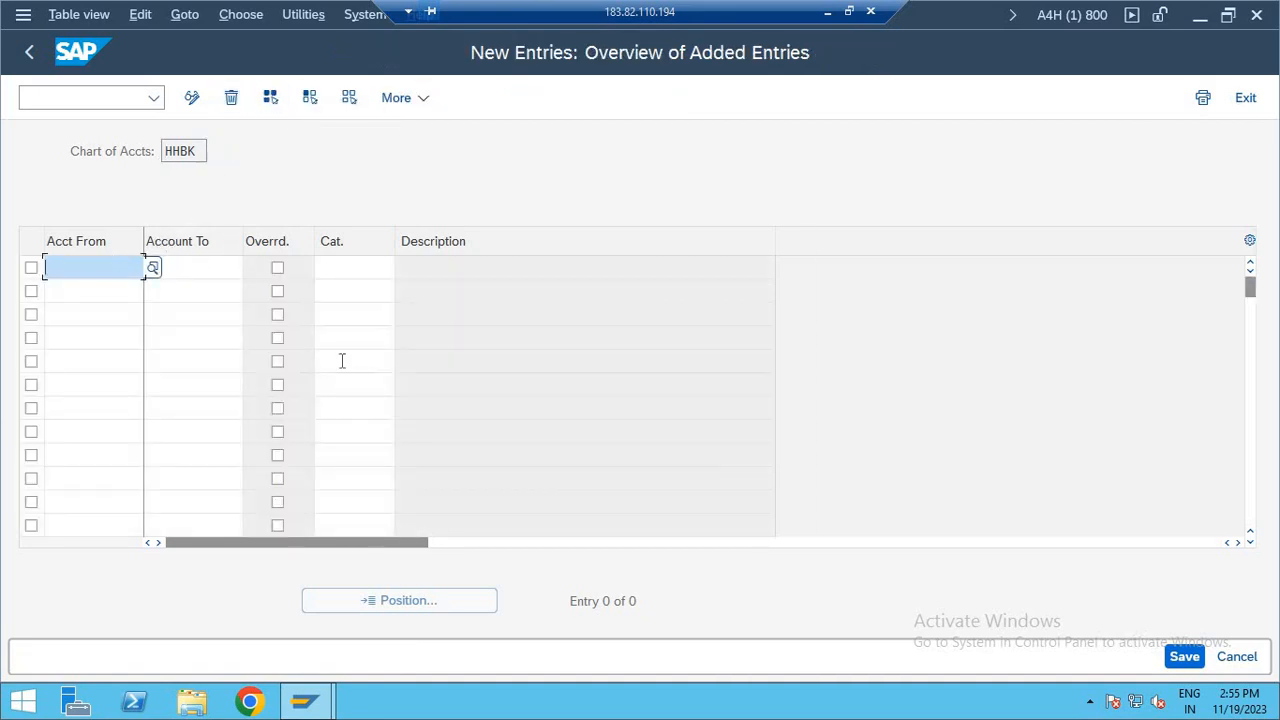
# Enter the first two account ranges, 100 to 199 and 200 to 299.
pyautogui.write('100')
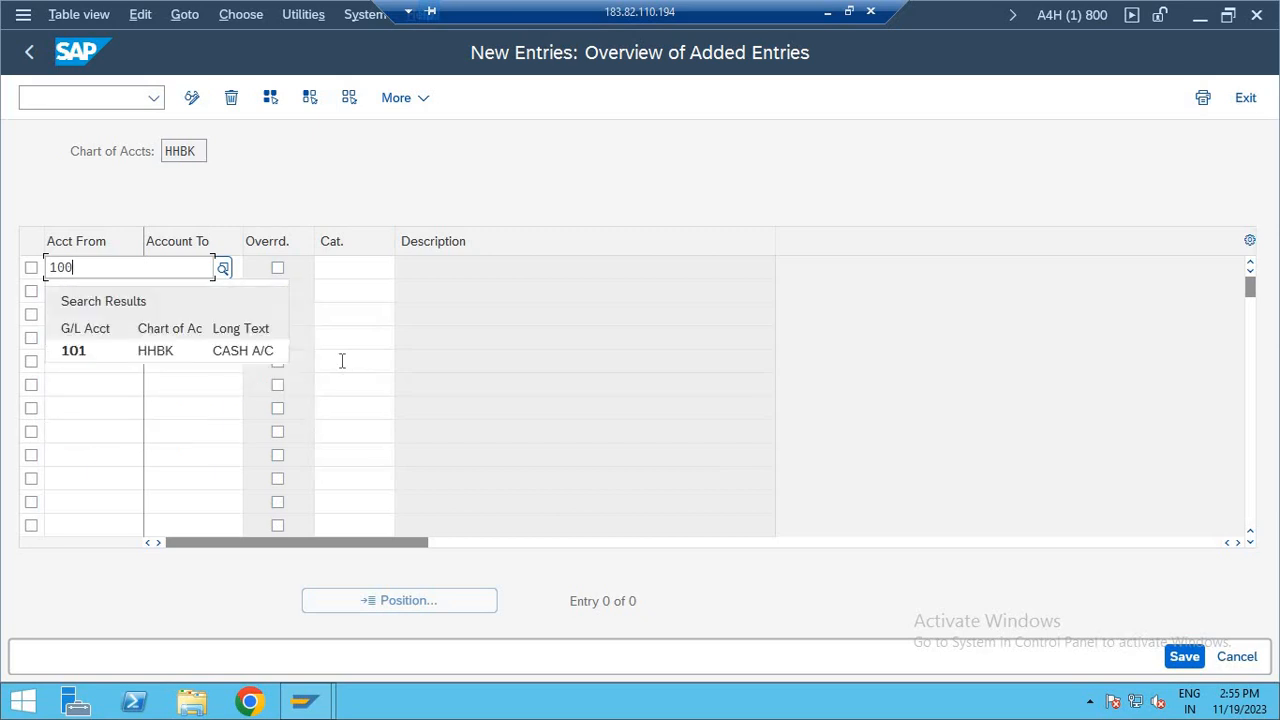
pyautogui.press('Tab')
pyautogui.write('199')
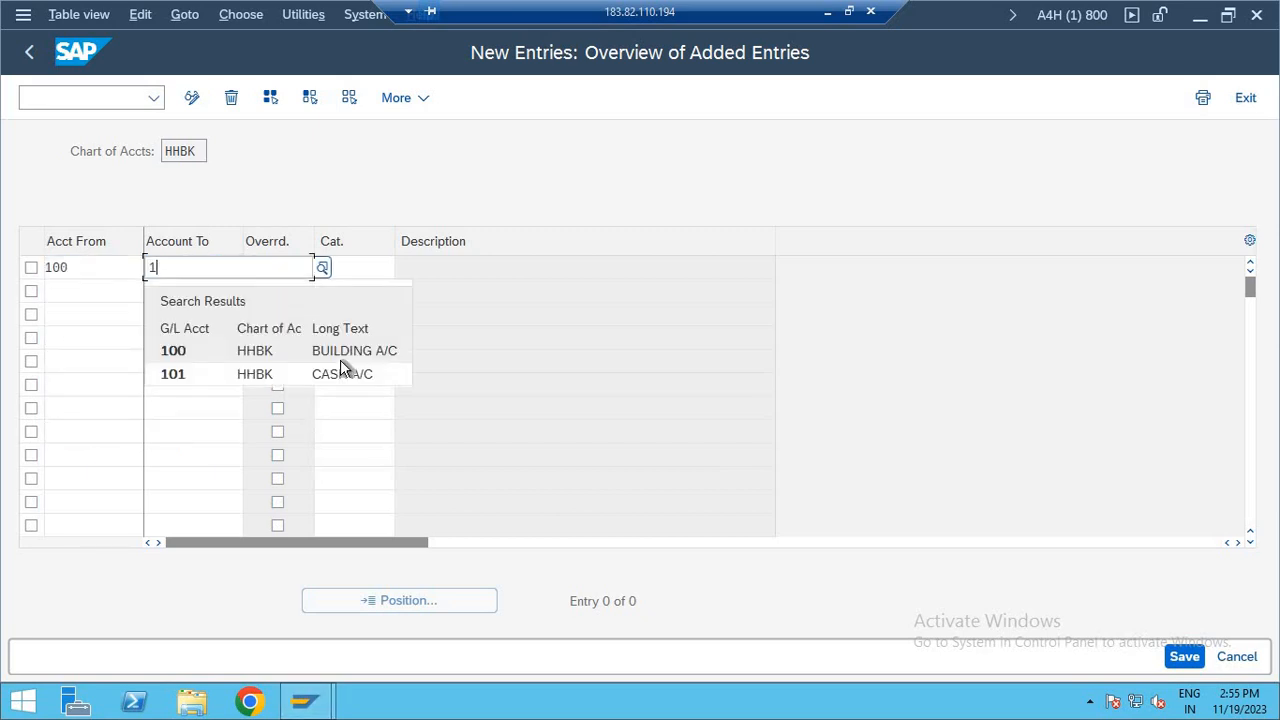
pyautogui.press('Tab')
pyautogui.press('Tab')
pyautogui.press('Tab')
pyautogui.write('200')
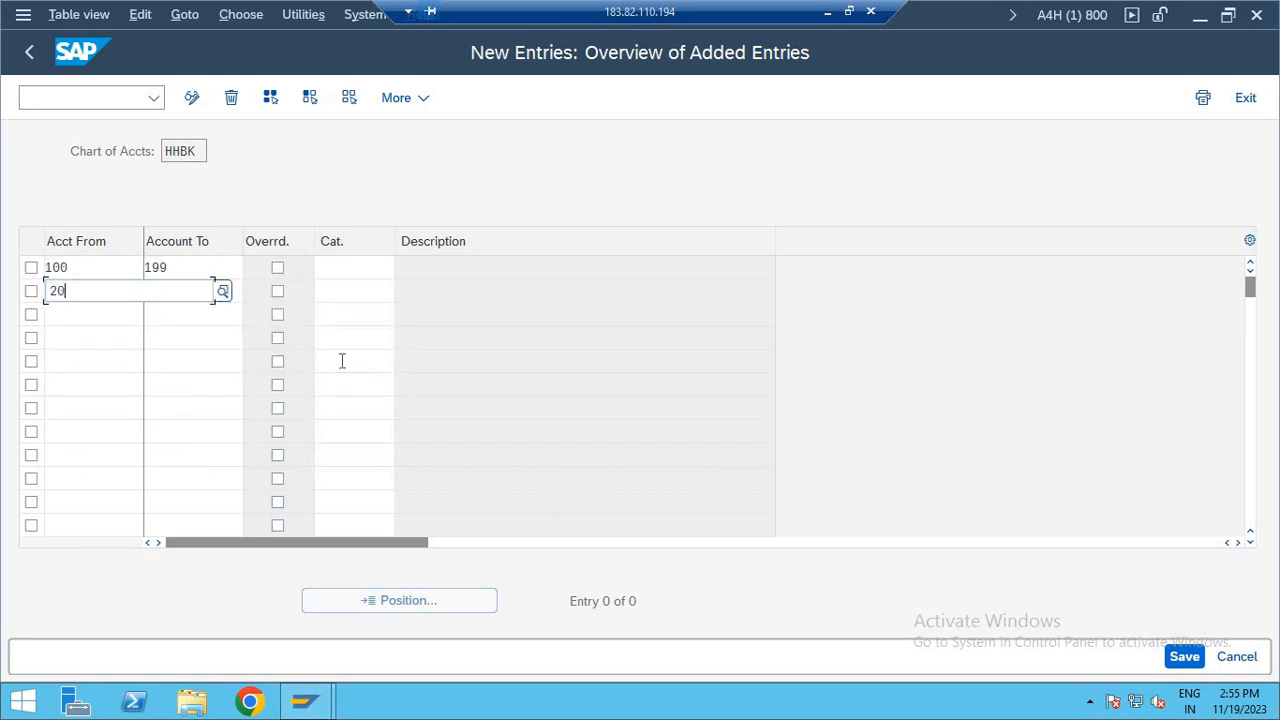
pyautogui.press('Tab')
pyautogui.write('299')
pyautogui.press('Tab')
pyautogui.press('Tab')
pyautogui.press('Tab')
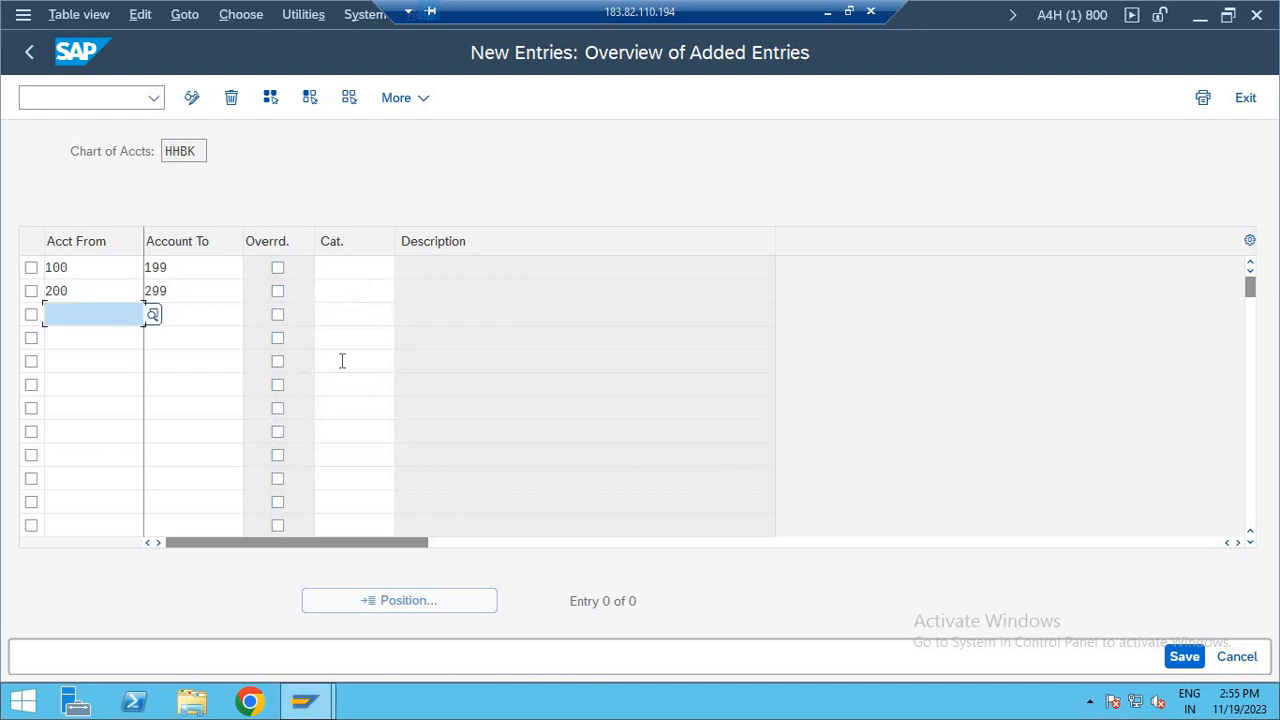
# Add the account ranges 300 to 399 and 400 to 499 in the following two rows.
pyautogui.write('300')
pyautogui.press('Tab')
pyautogui.write('3')
pyautogui.press('BackSpace')
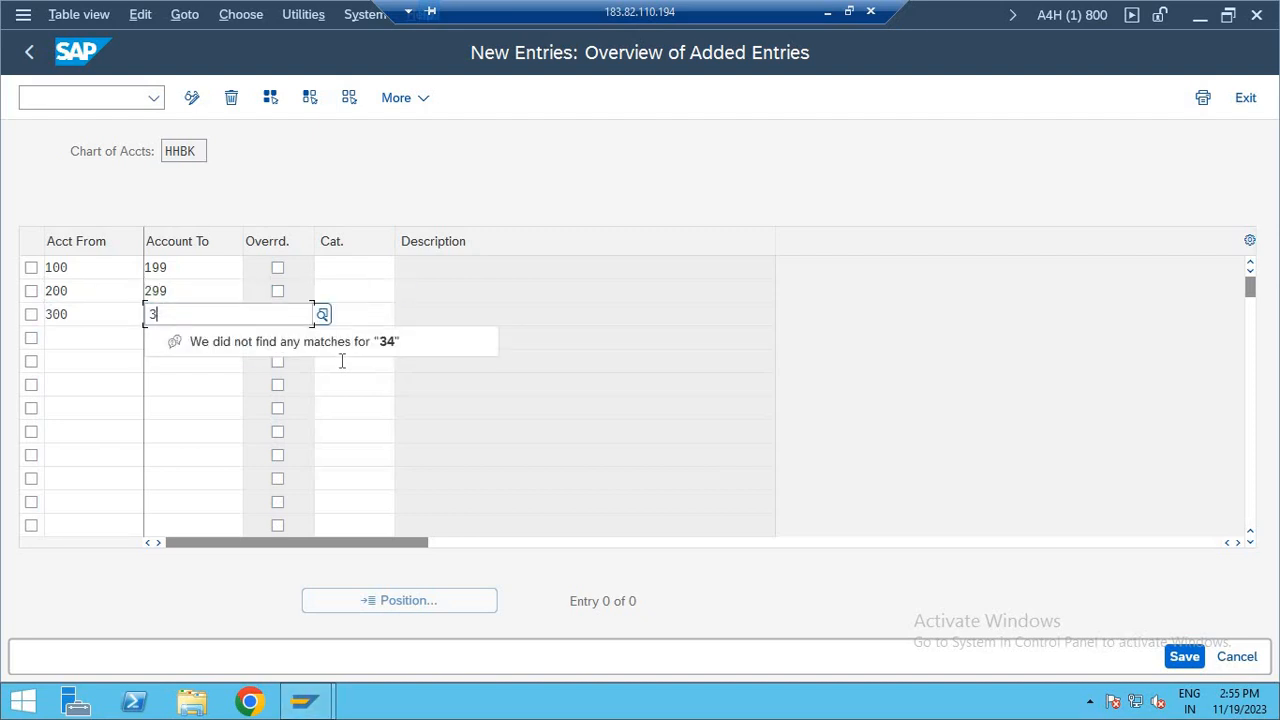
pyautogui.write('99')
pyautogui.press('Tab')
pyautogui.press('Tab')
pyautogui.write('400')
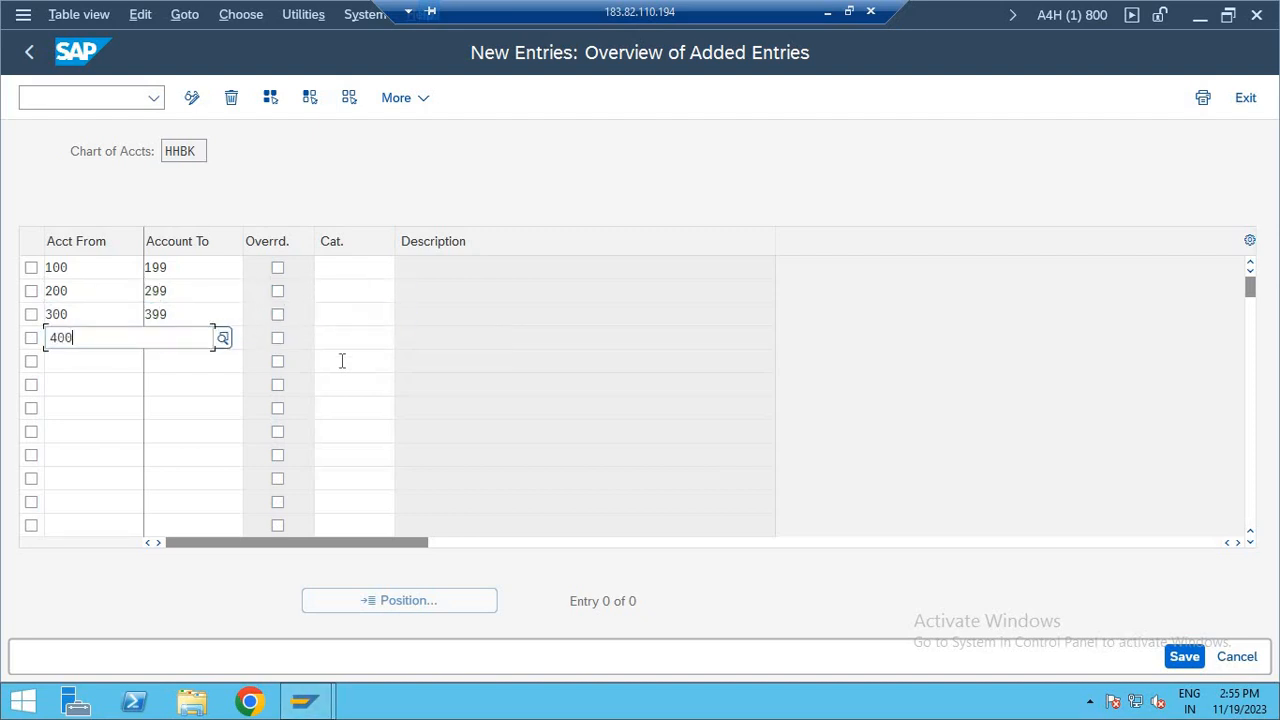
pyautogui.press('Tab')
pyautogui.write('499')
pyautogui.press('Tab')
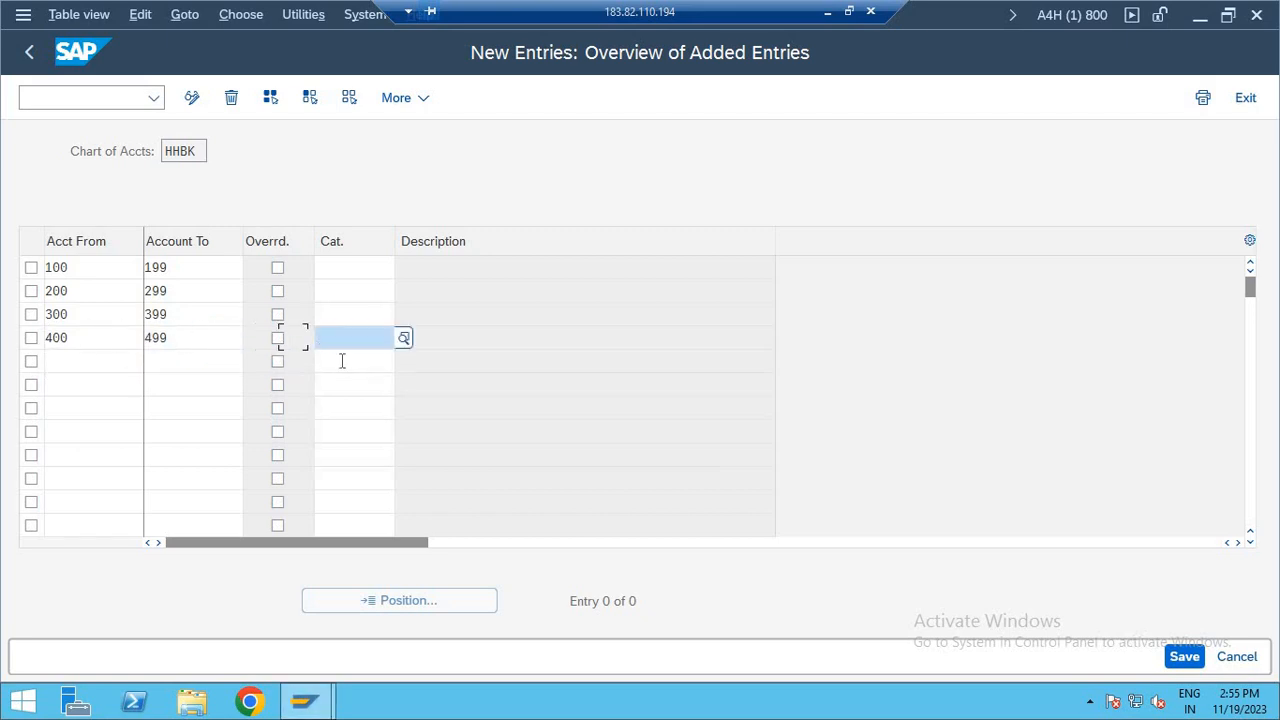
# Add the fifth account range, 500 to 599.
pyautogui.press('Tab')
pyautogui.write('500')
pyautogui.press('Tab')
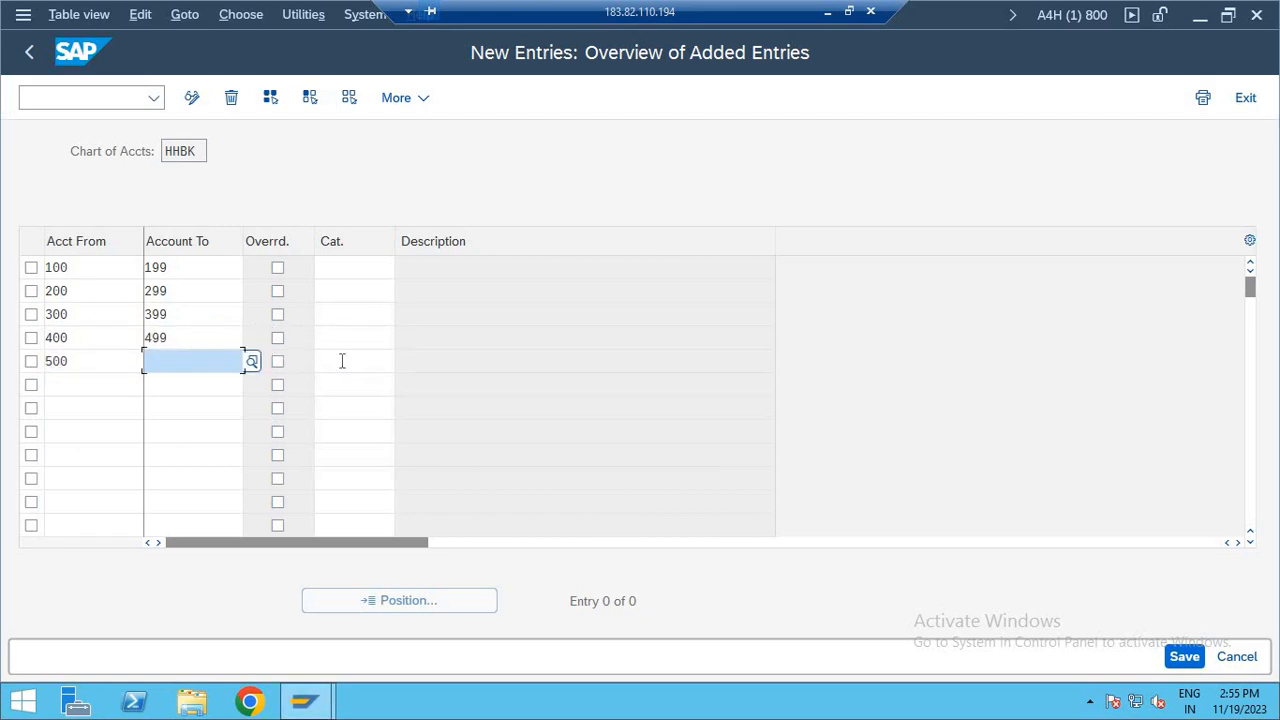
pyautogui.write('599')
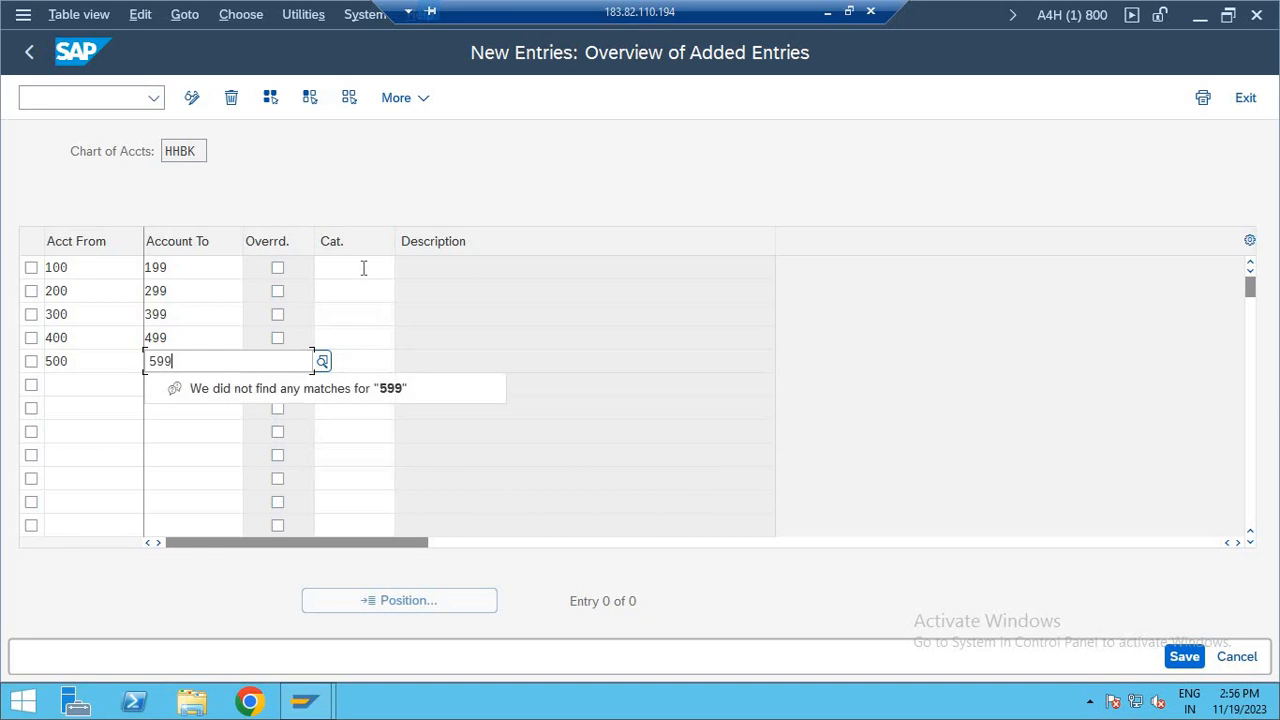
# Assign item category 01000 to all five account ranges.
pyautogui.click(363, 268)
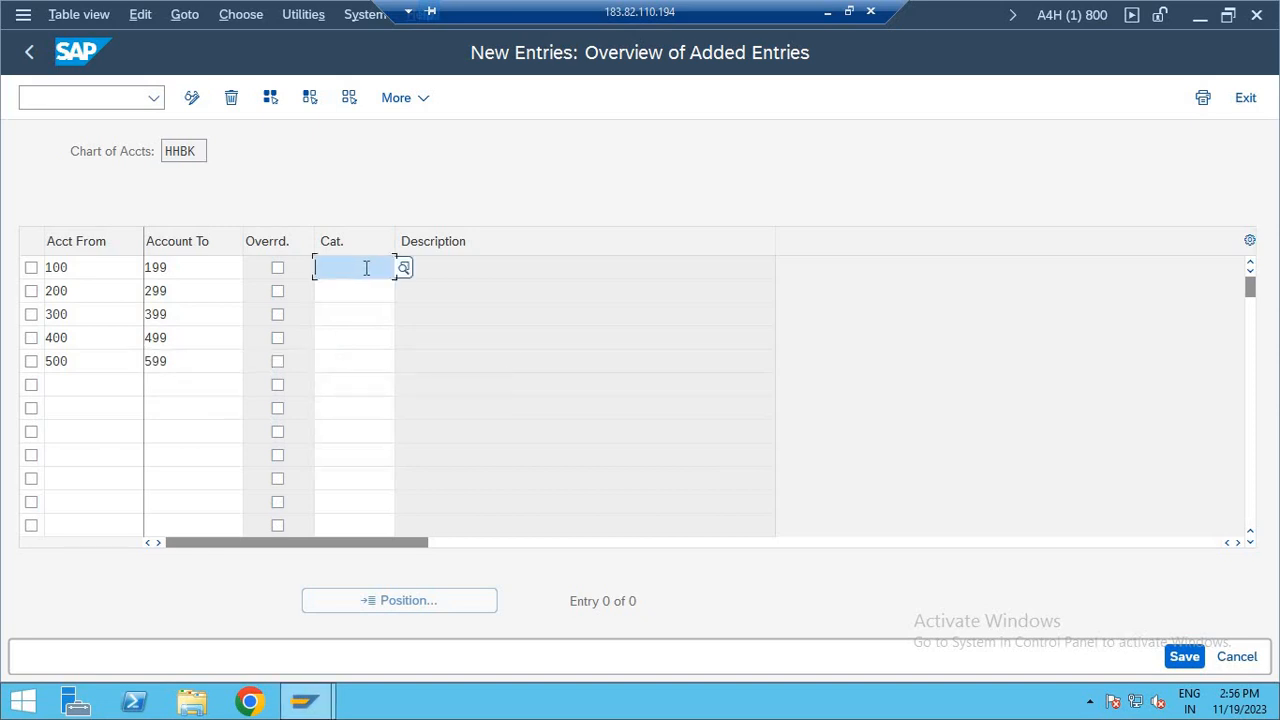
pyautogui.click(403, 268)
pyautogui.press('Return')
pyautogui.hotkey('ctrl', 'c')
pyautogui.press('Down')
pyautogui.hotkey('ctrl', 'v')
pyautogui.press('Down')
pyautogui.hotkey('ctrl', 'v')
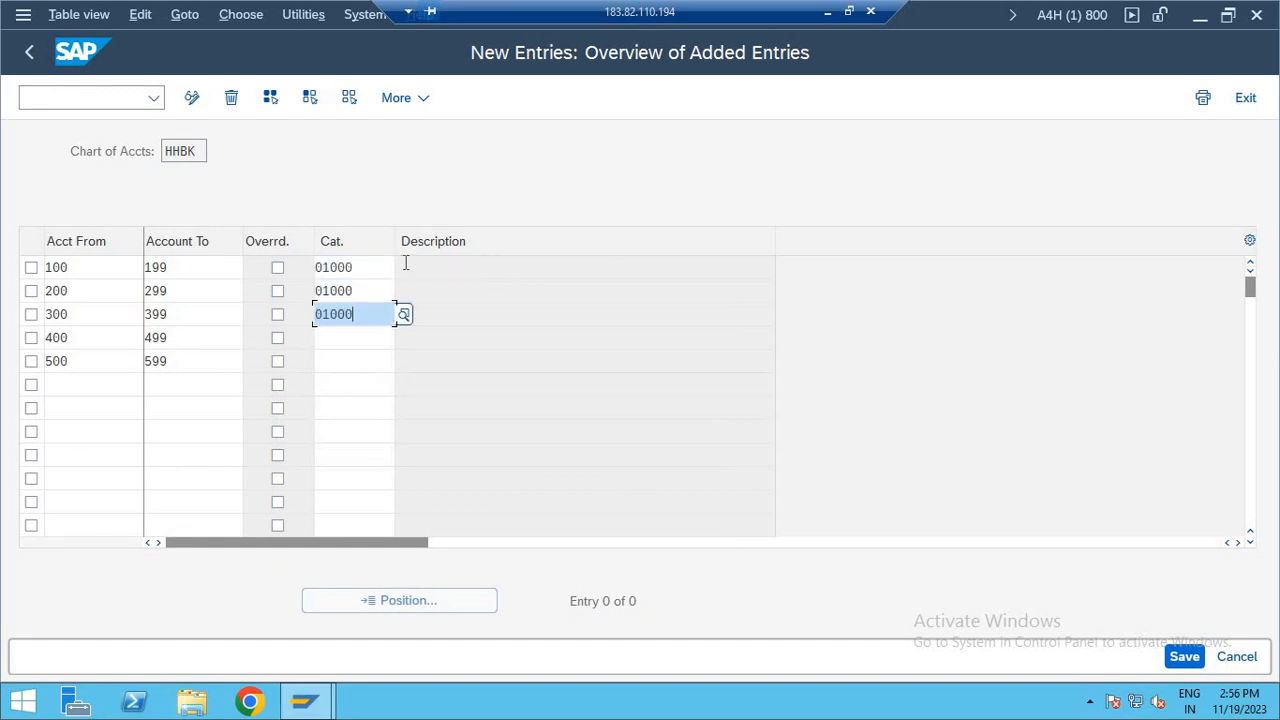
pyautogui.press('Down')
pyautogui.hotkey('ctrl', 'v')
pyautogui.press('Down')
pyautogui.hotkey('ctrl', 'v')
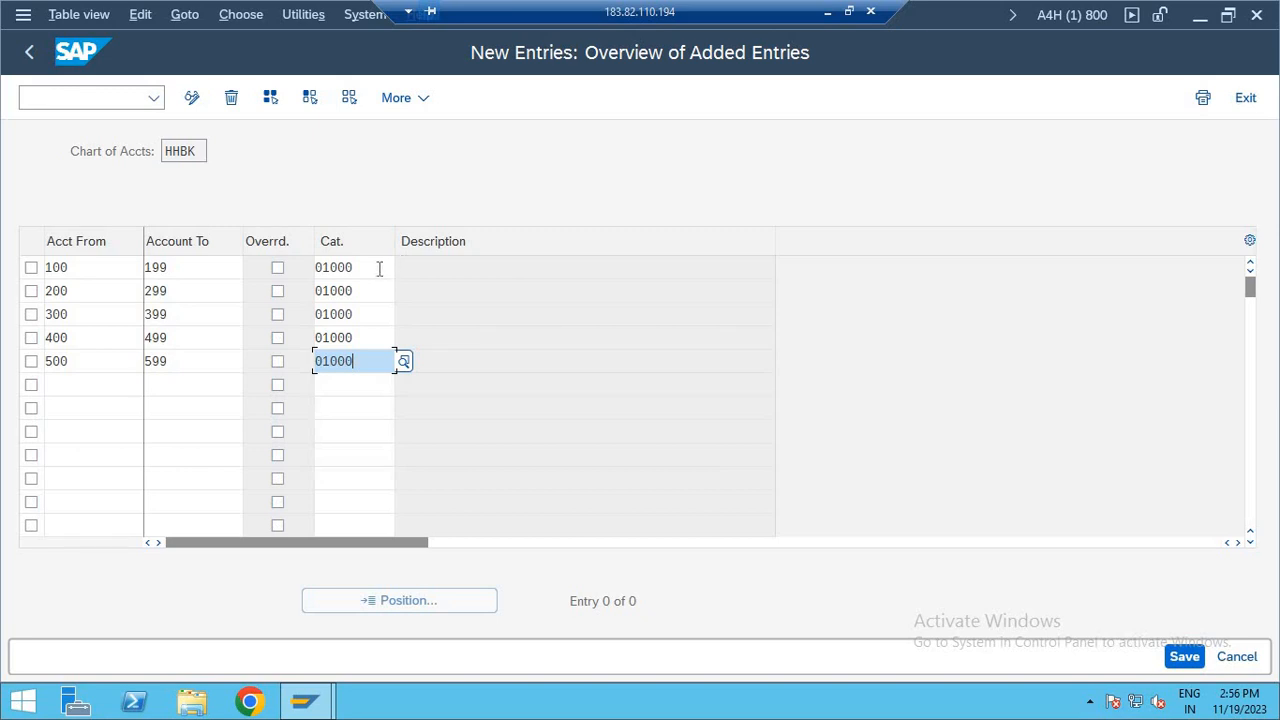
# Review the available item categories for the first account range and keep 01000, Balance Sheet Account.
pyautogui.click(380, 268)
pyautogui.click(418, 277)
pyautogui.press('F4')
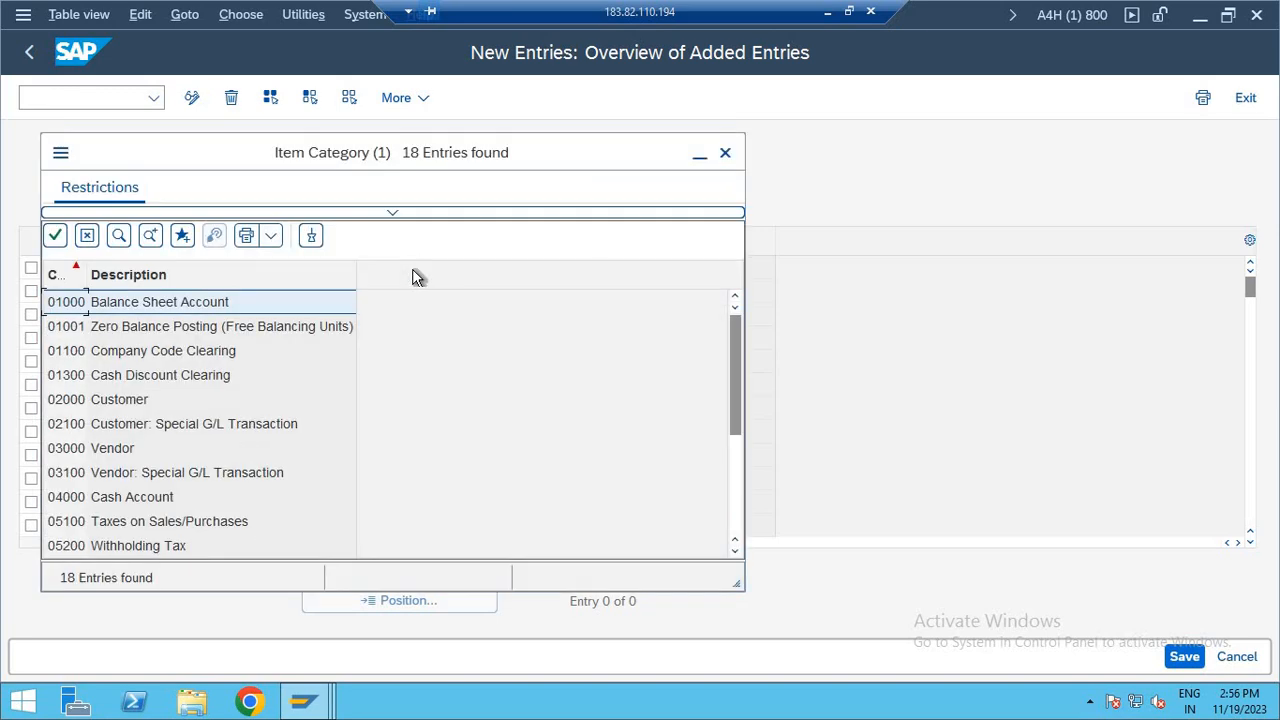
pyautogui.press('Return')
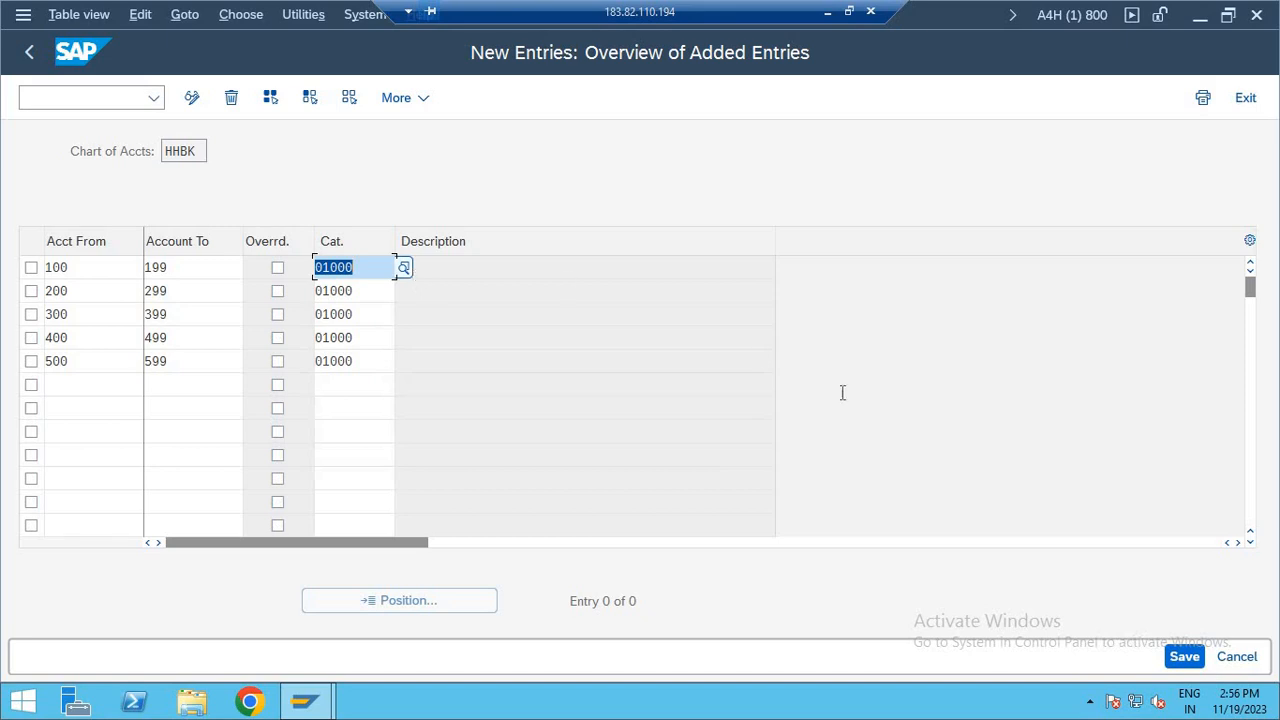
# Save the document splitting classification to customizing request A4HK904005 and return to the classification overview.
pyautogui.click(1186, 659)
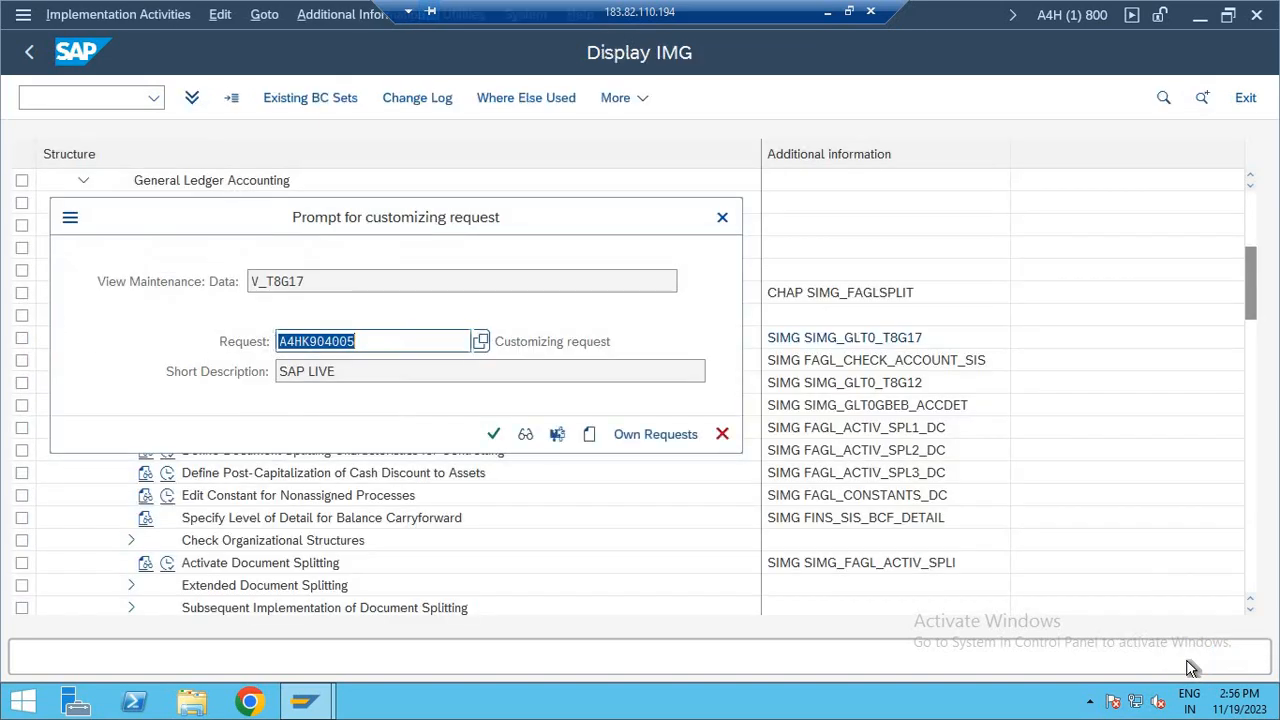
pyautogui.press('Return')
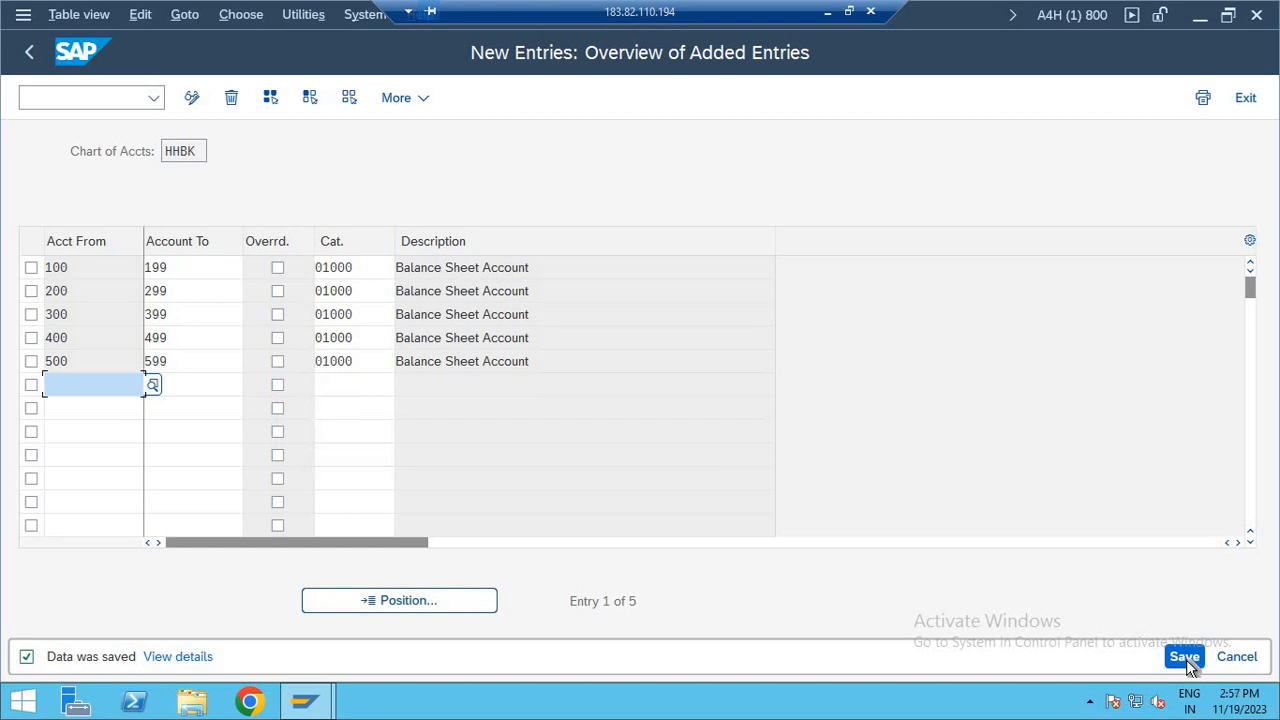
pyautogui.click(1184, 657)
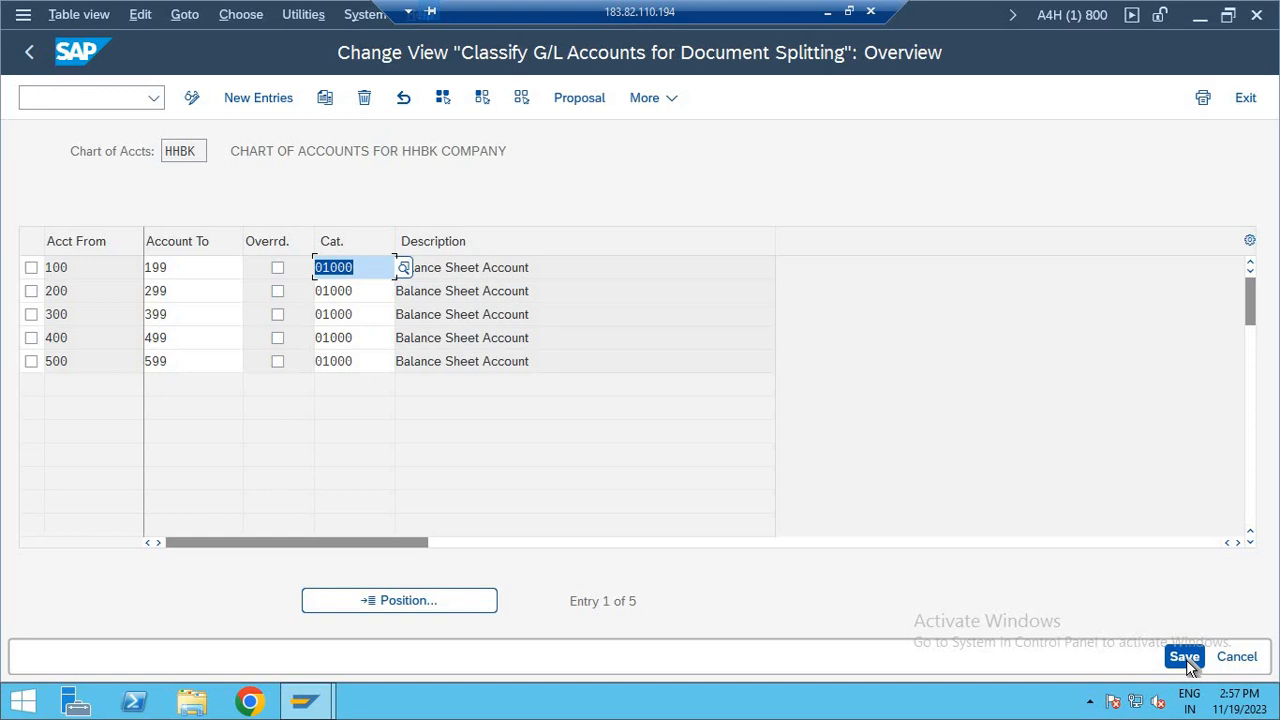
# Leave the document splitting classification and reopen the SAP Reference IMG from the customizing project screen.
pyautogui.press('F3')
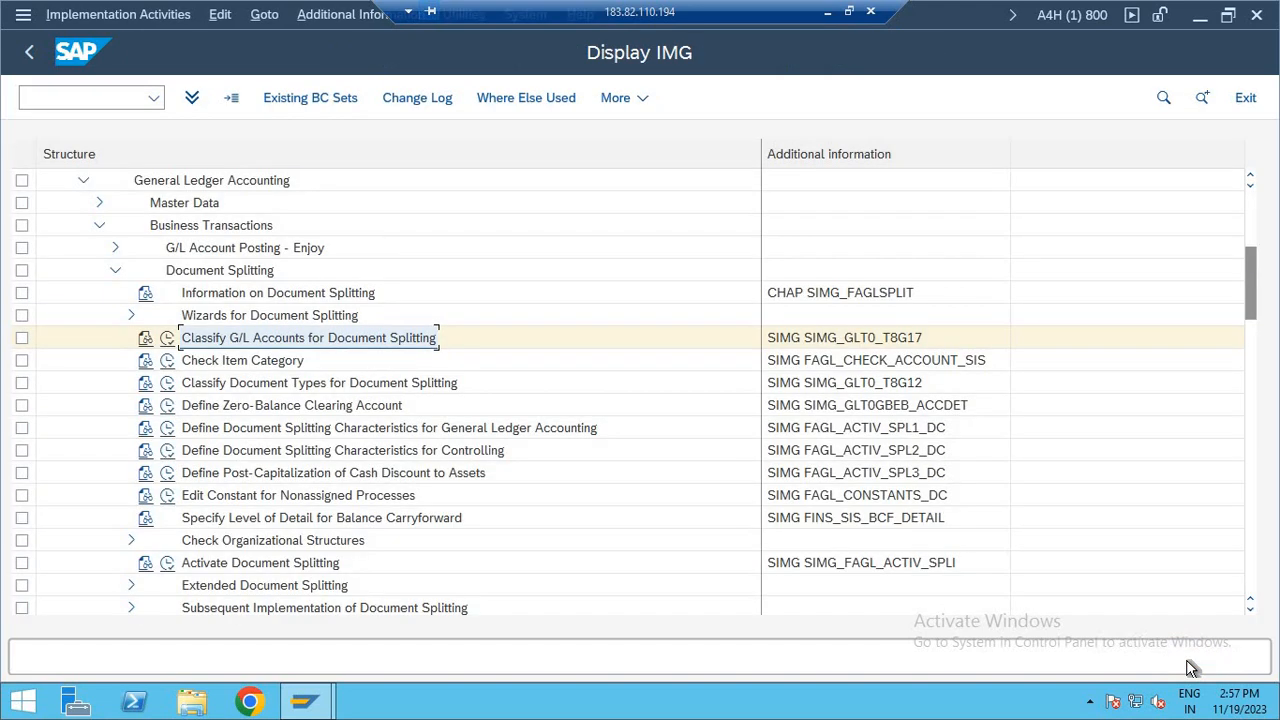
pyautogui.press('F3')
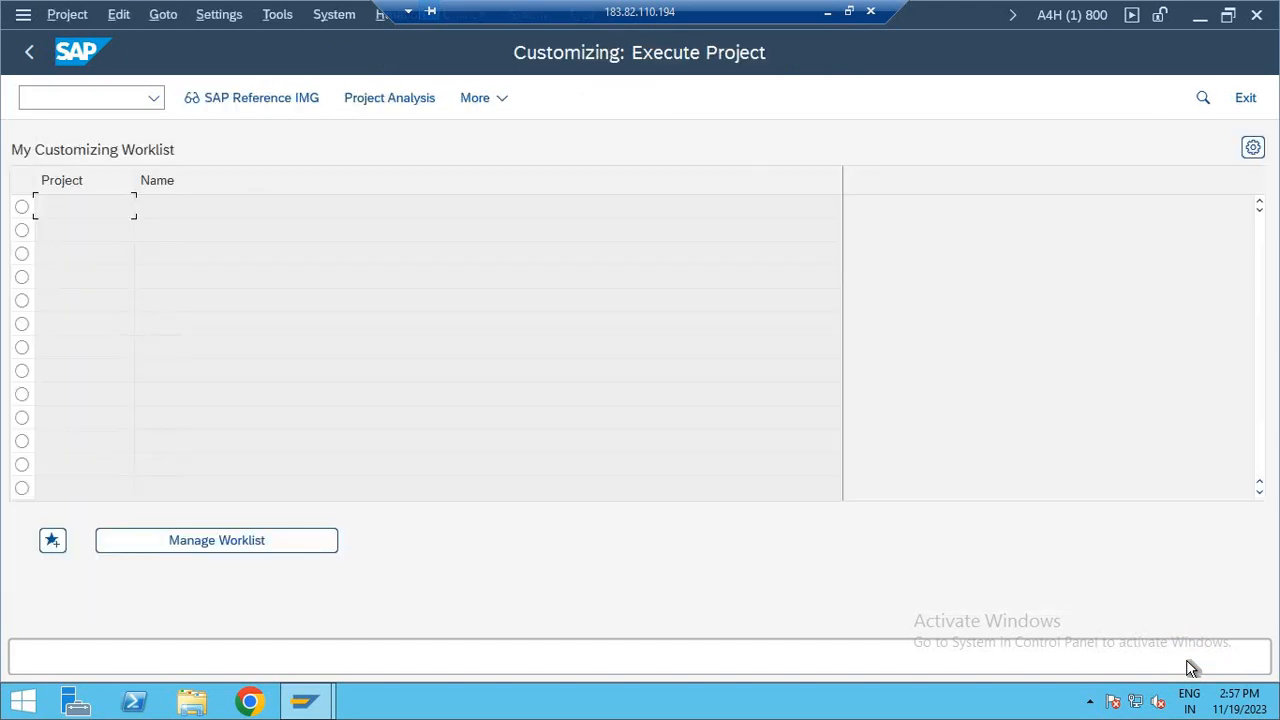
pyautogui.click(263, 95)
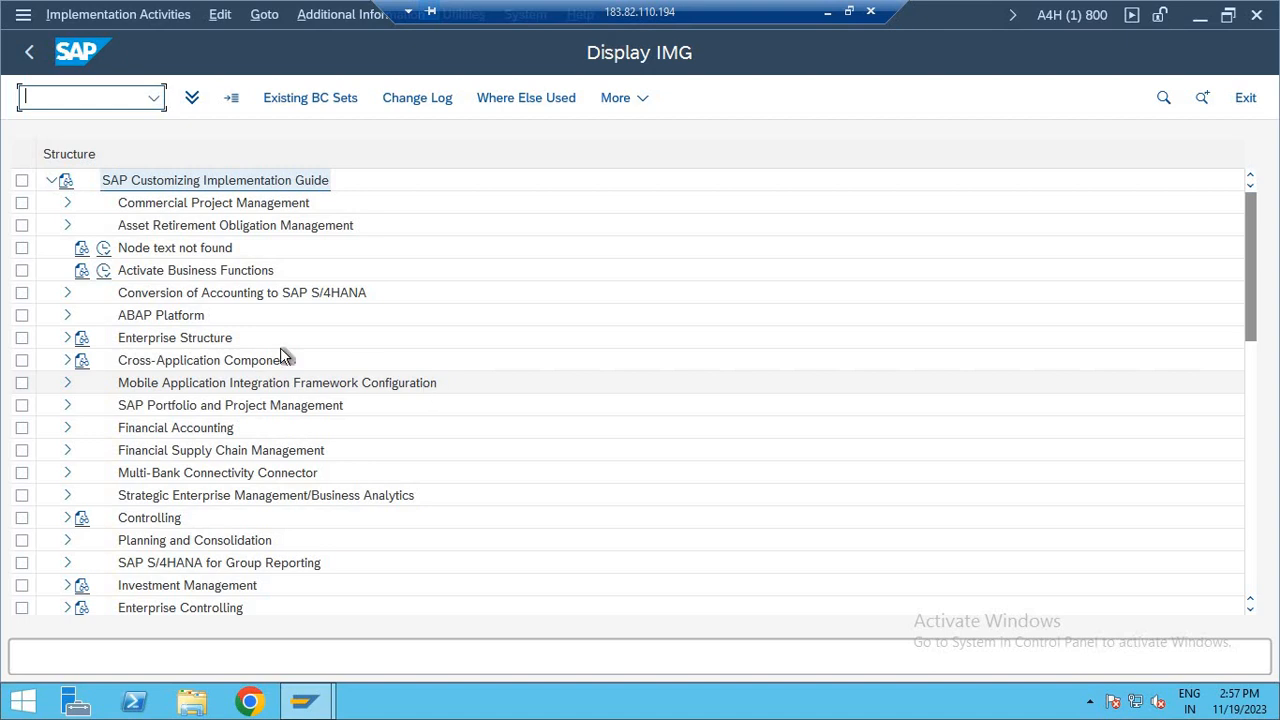
# Expand the implementation guide through Financial Accounting, Financial Accounting Global Settings and Ledgers down to the activities under Ledger.
pyautogui.click(205, 428)
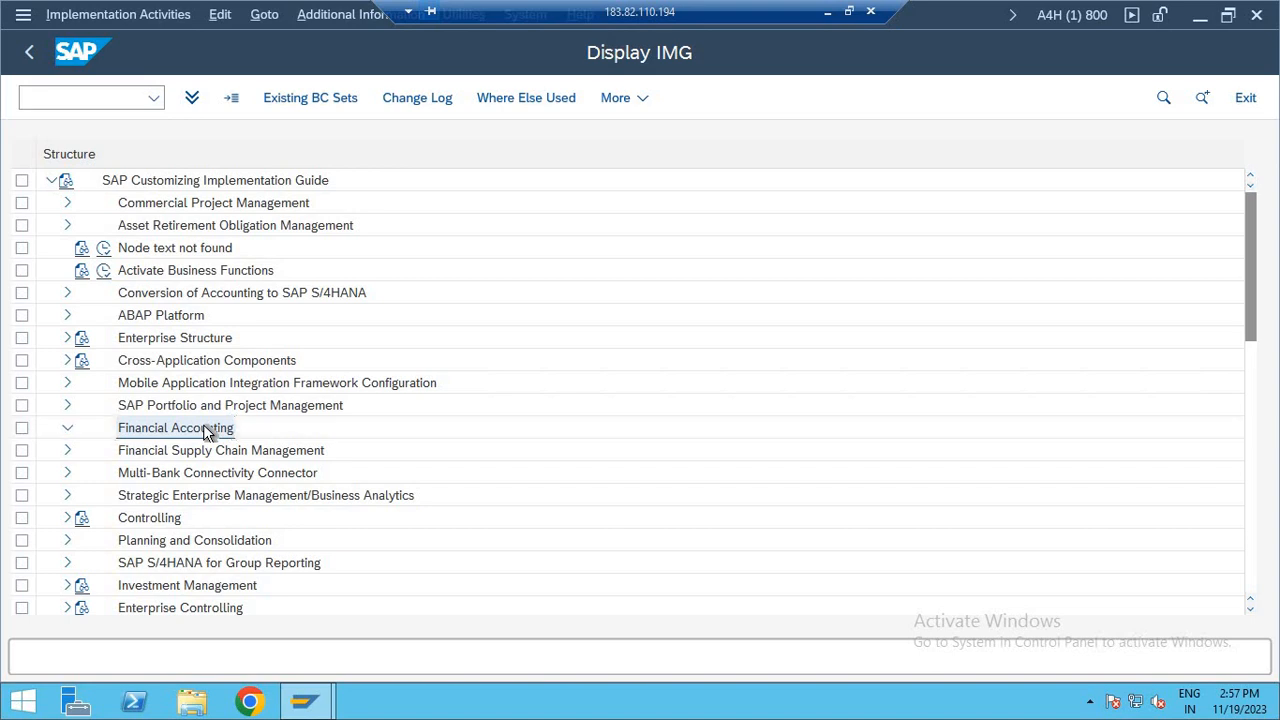
pyautogui.doubleClick(205, 428)
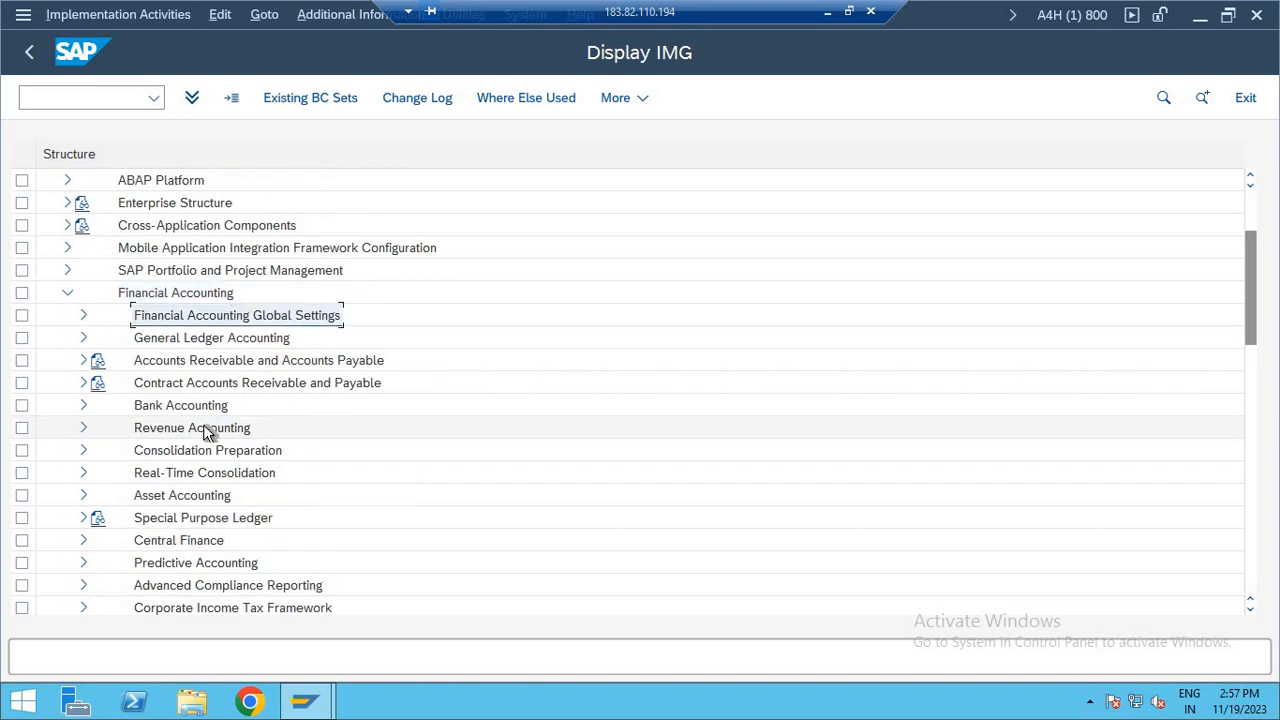
pyautogui.press('Return')
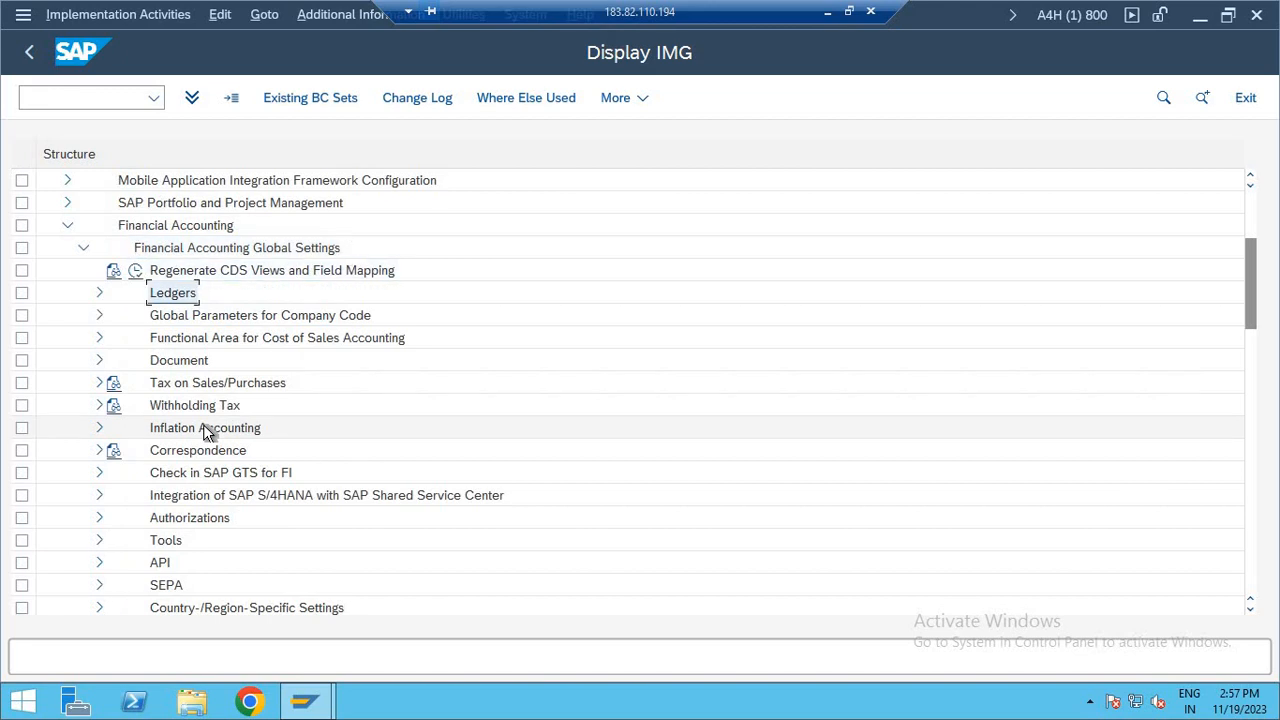
pyautogui.press('Return')
pyautogui.press('Down')
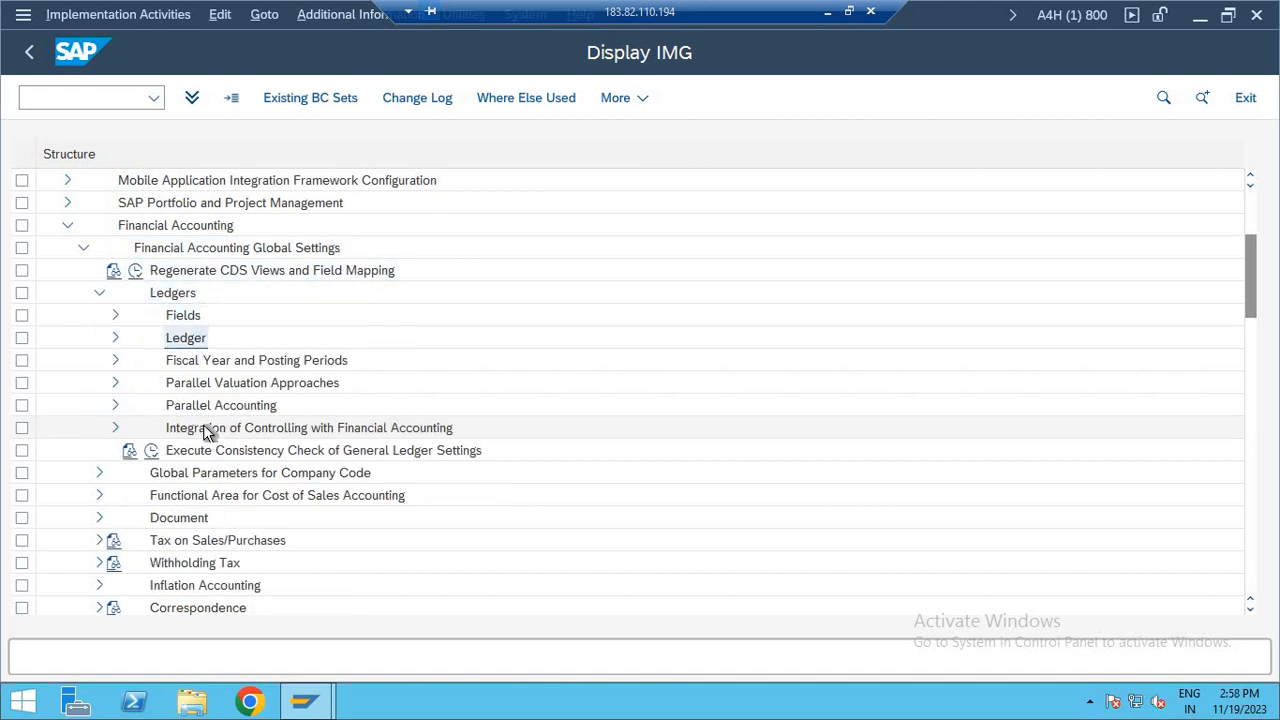
pyautogui.press('Return')
pyautogui.press('Down')
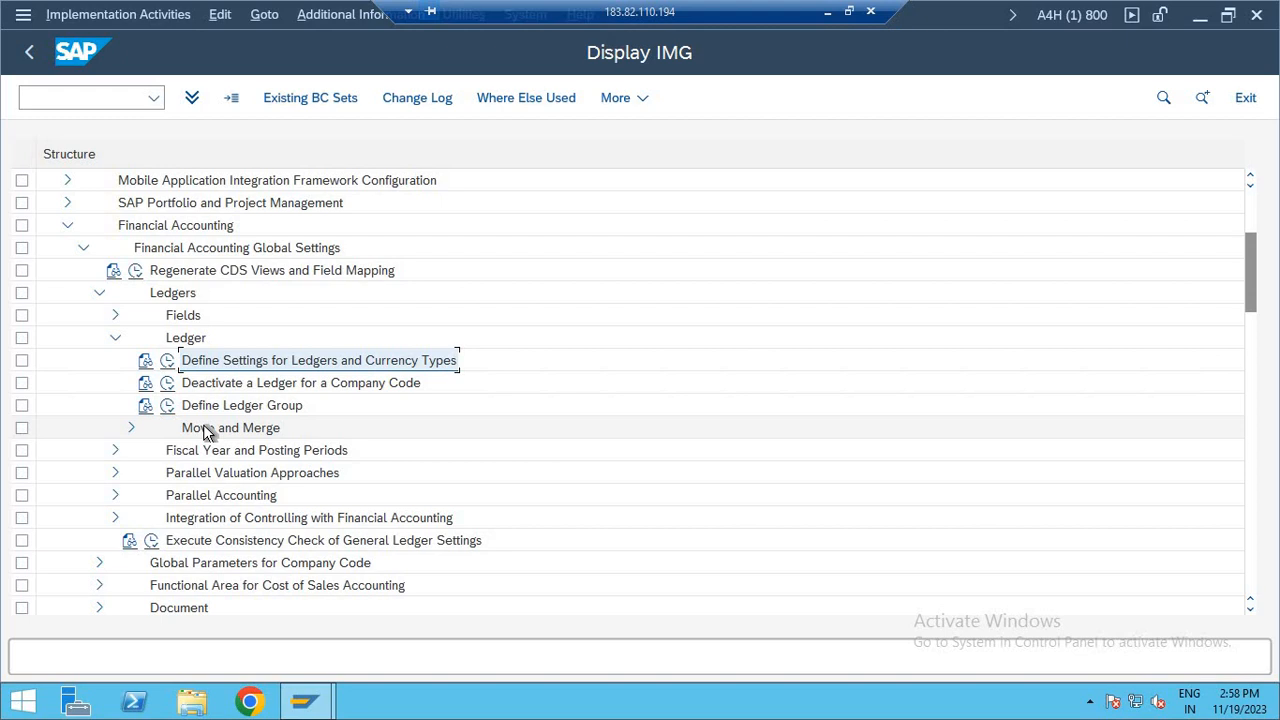
# Open Define Settings for Ledgers and Currency Types and go to its Currency Conversion Settings for Company Codes, dismissing the consistency check messages.
pyautogui.click(168, 362)
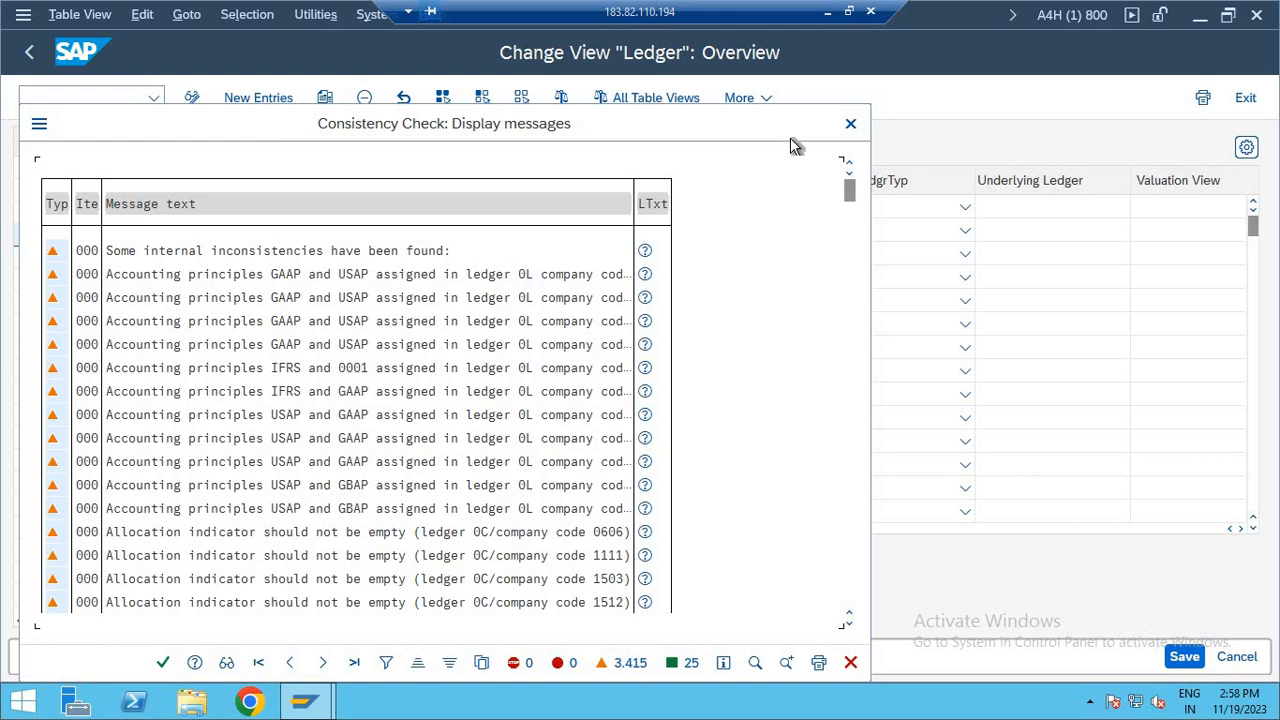
pyautogui.press('Return')
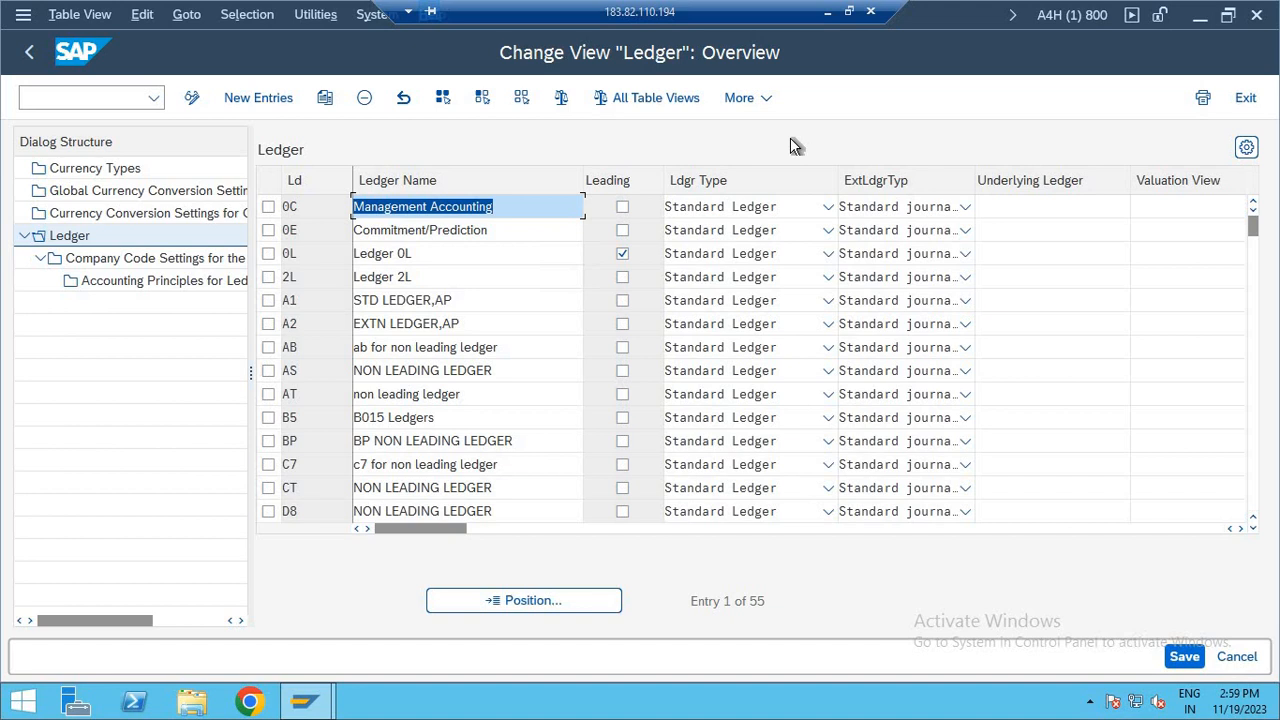
pyautogui.moveTo(253, 367); pyautogui.dragTo(377, 355)
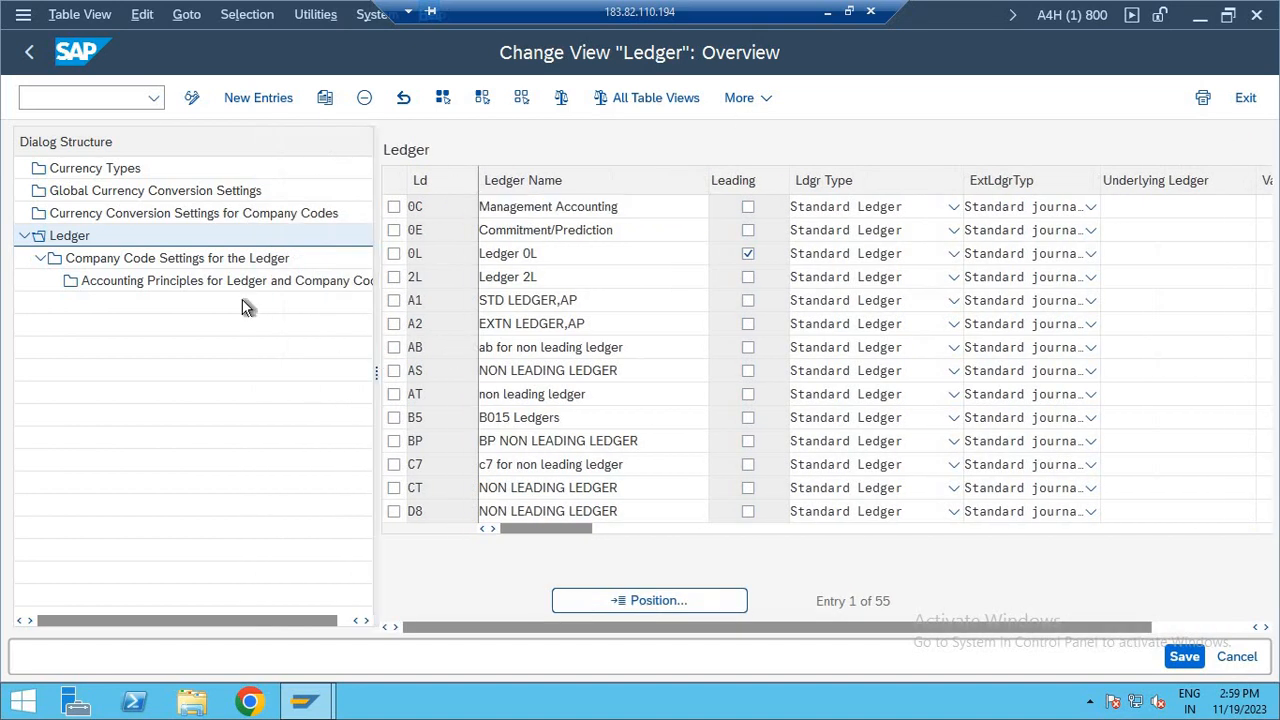
pyautogui.click(226, 209)
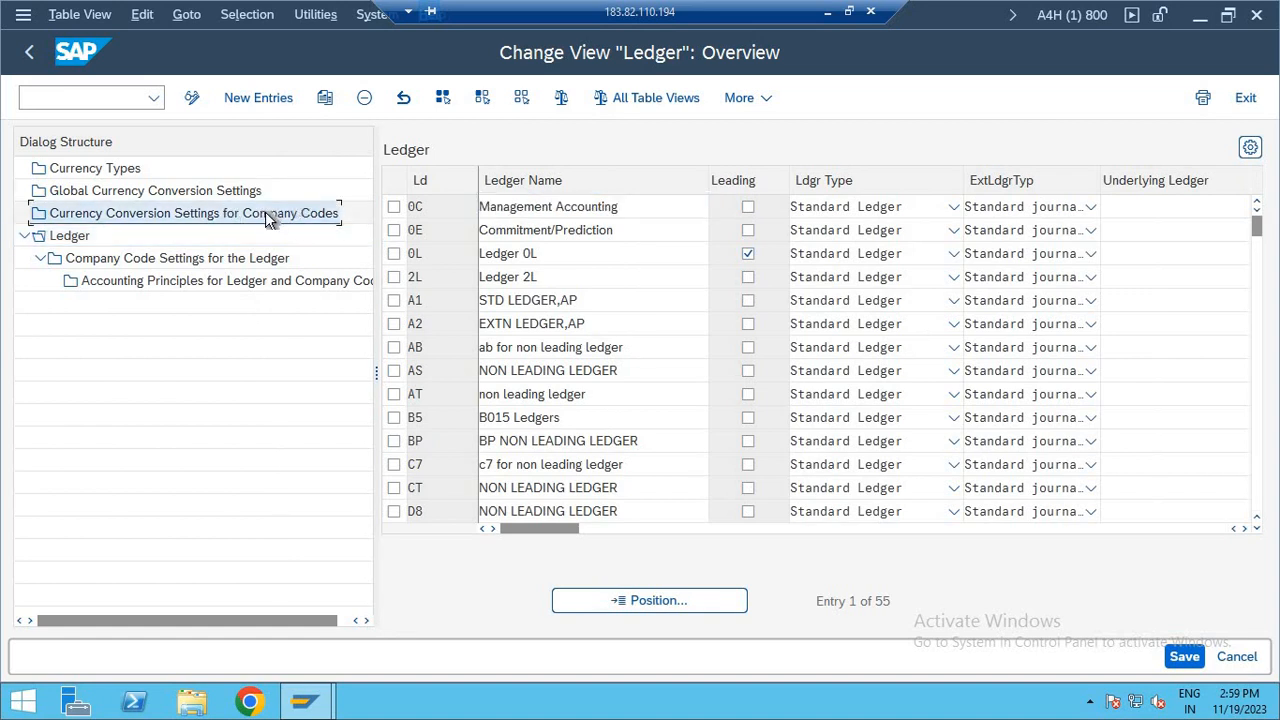
pyautogui.doubleClick(265, 212)
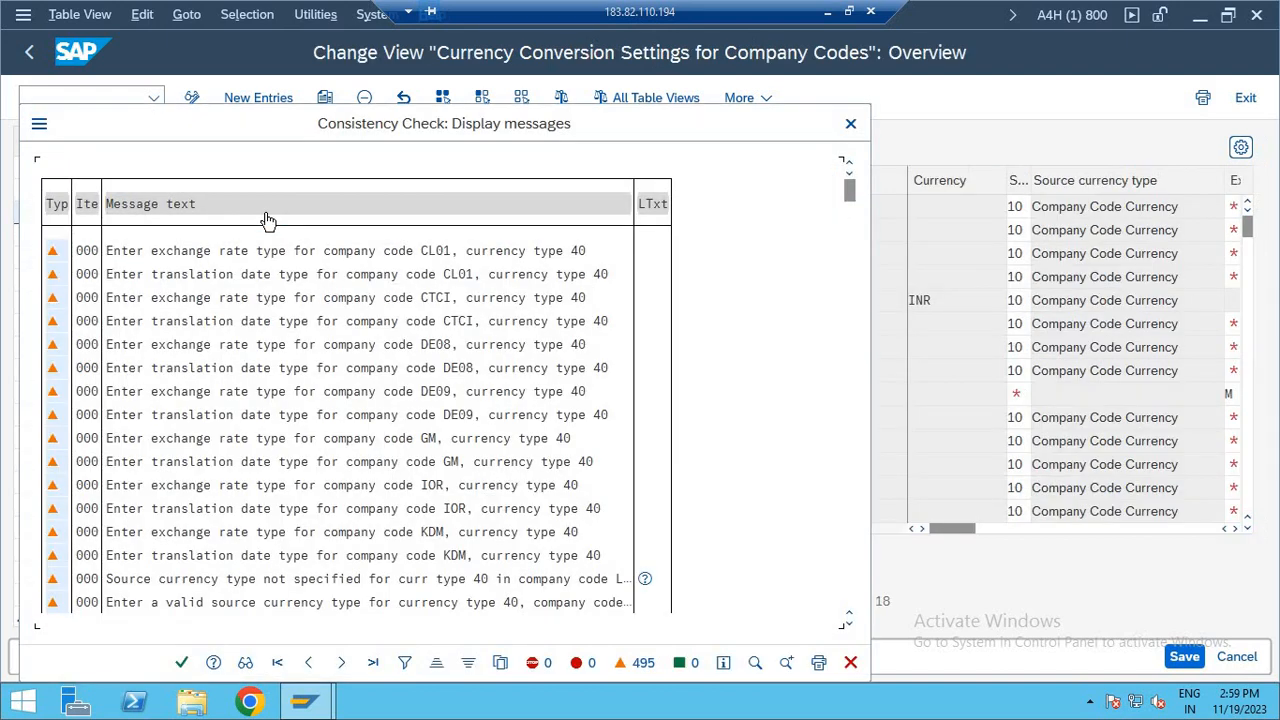
pyautogui.press('Return')
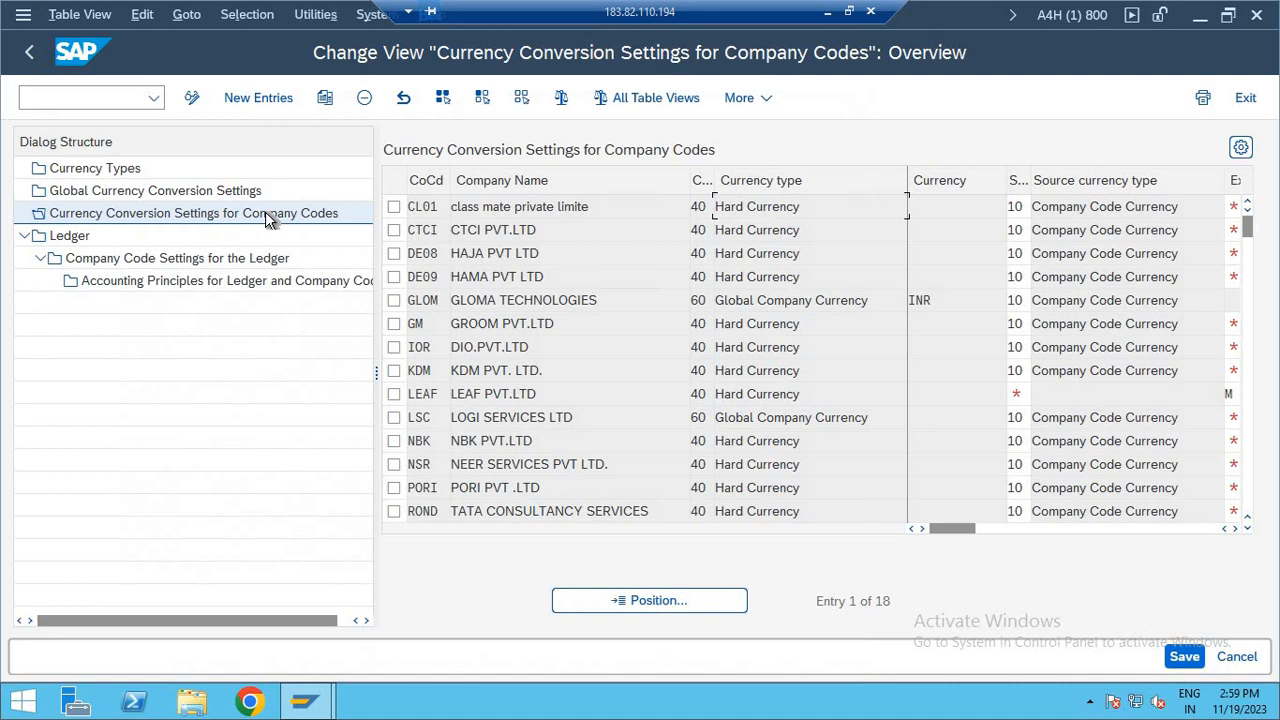
# Start a new currency conversion entry for company code HHBK with currency type 40, Hard Currency.
pyautogui.click(254, 100)
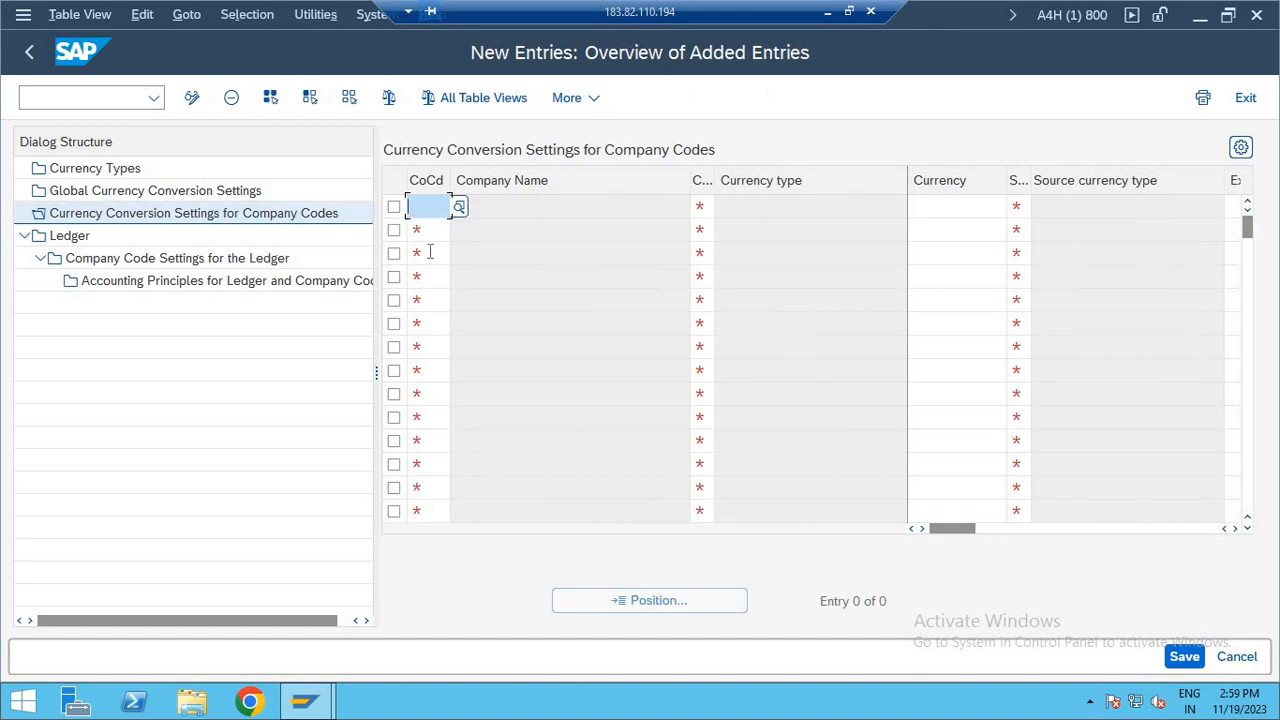
pyautogui.write('HHBK')
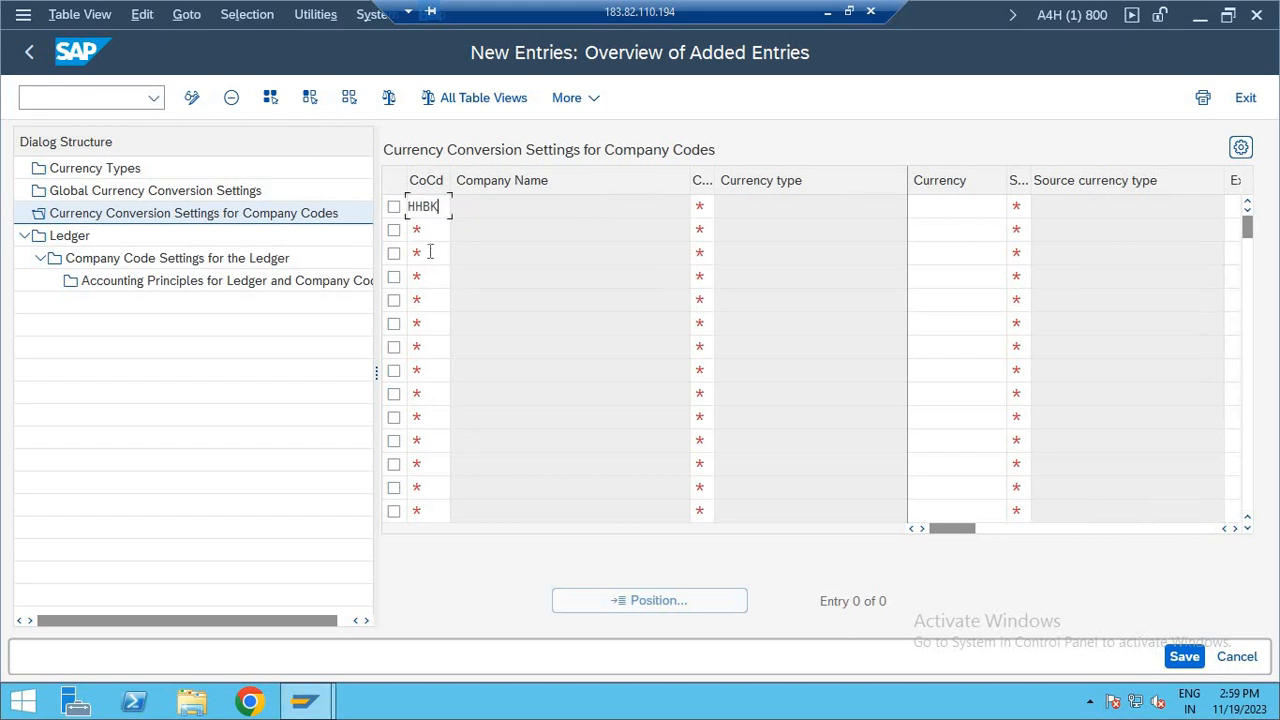
pyautogui.press('Tab')
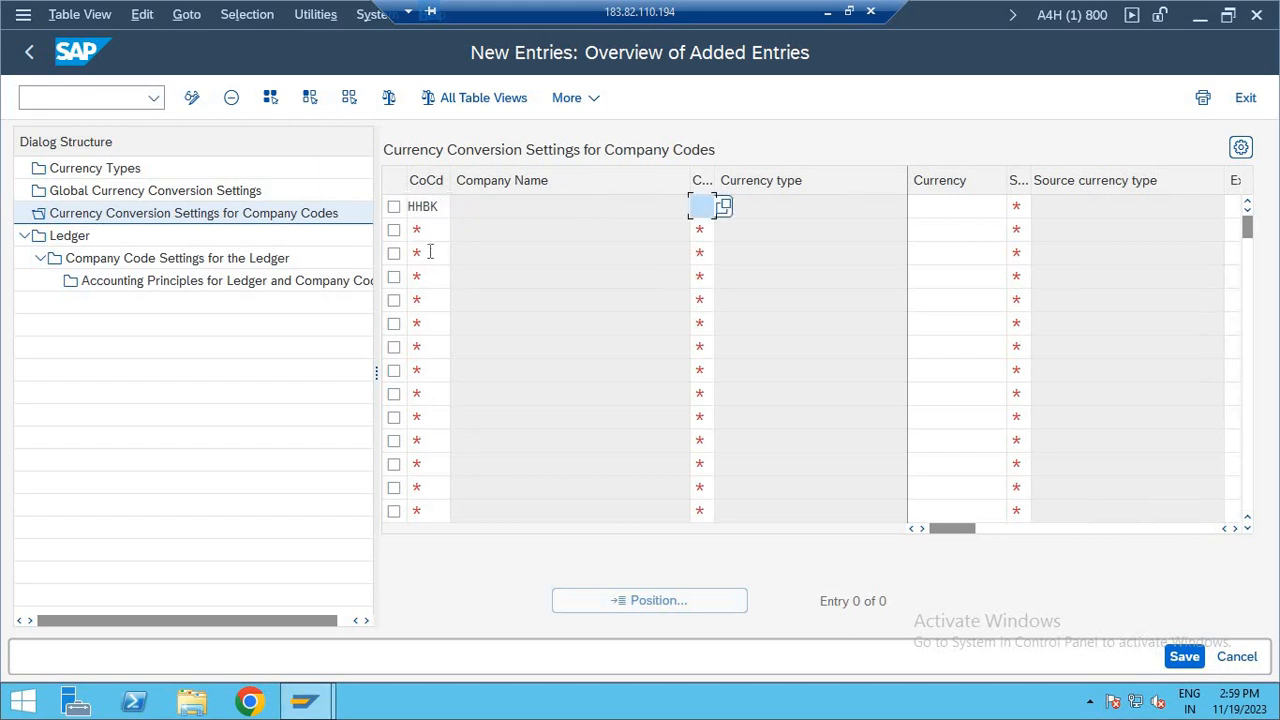
pyautogui.click(727, 211)
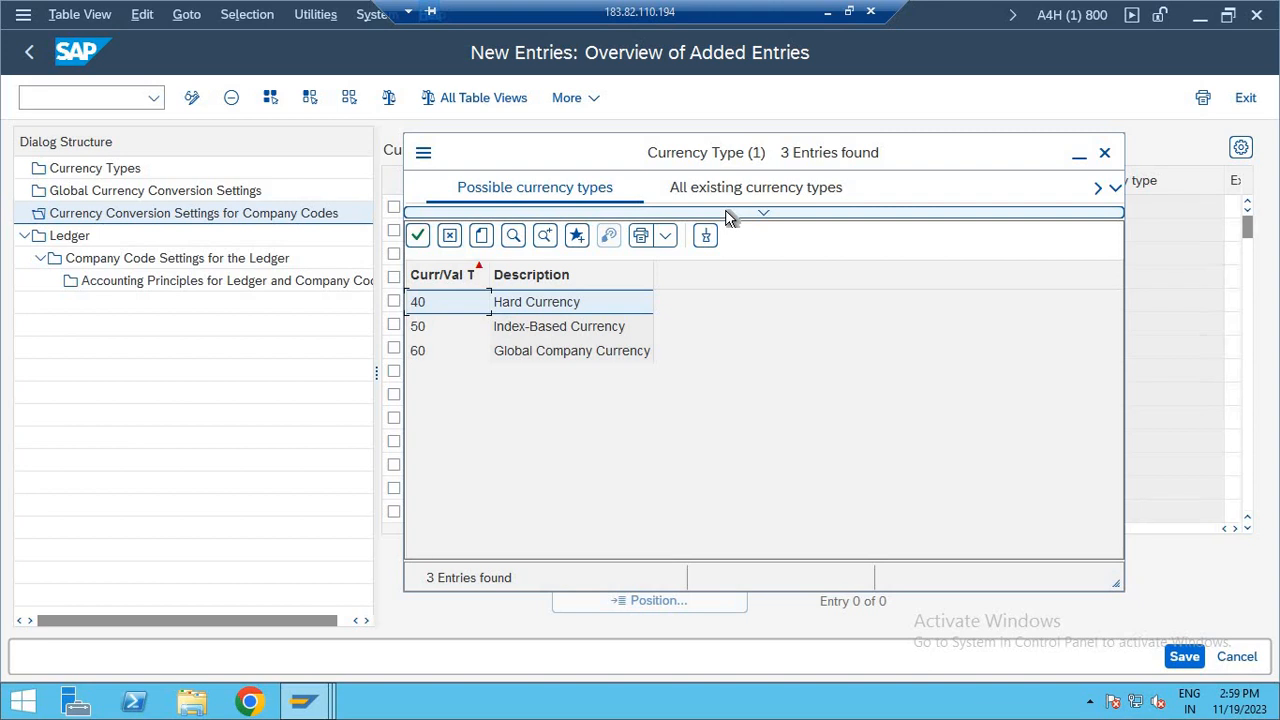
pyautogui.press('Return')
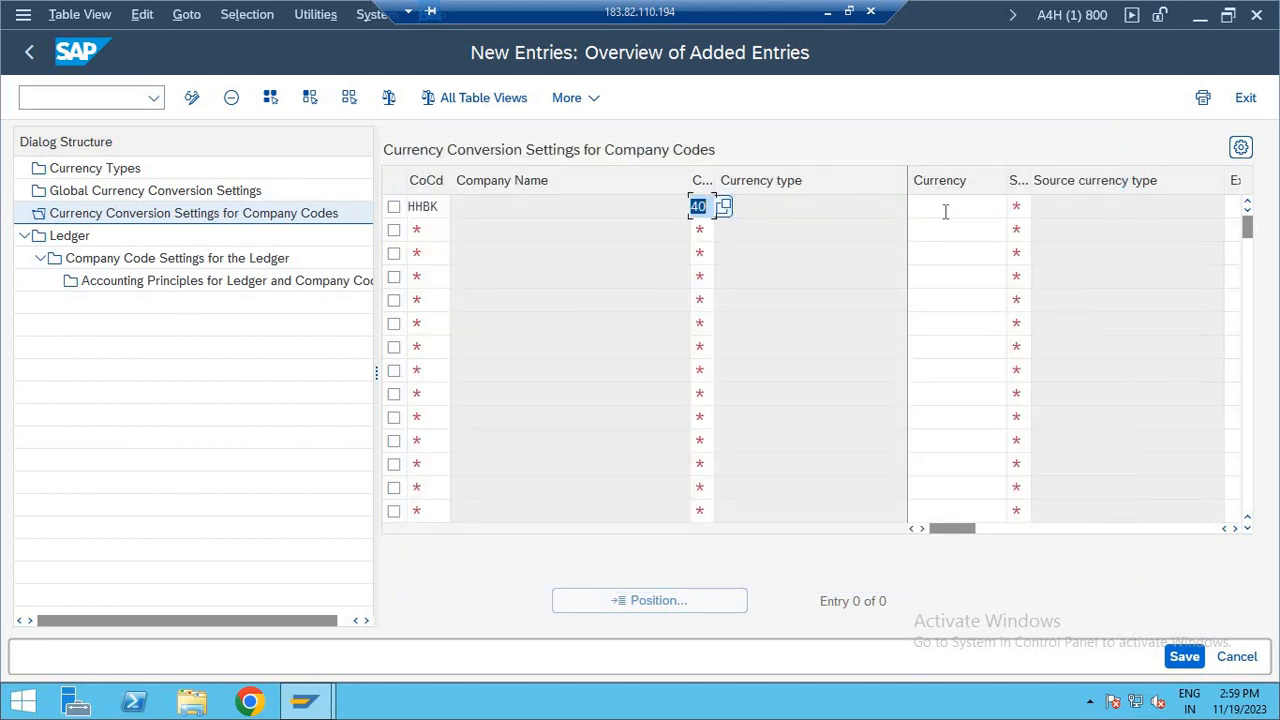
# Set the HHBK entry's currency to INR and its source currency type to 10, Company Code Currency.
pyautogui.click(955, 211)
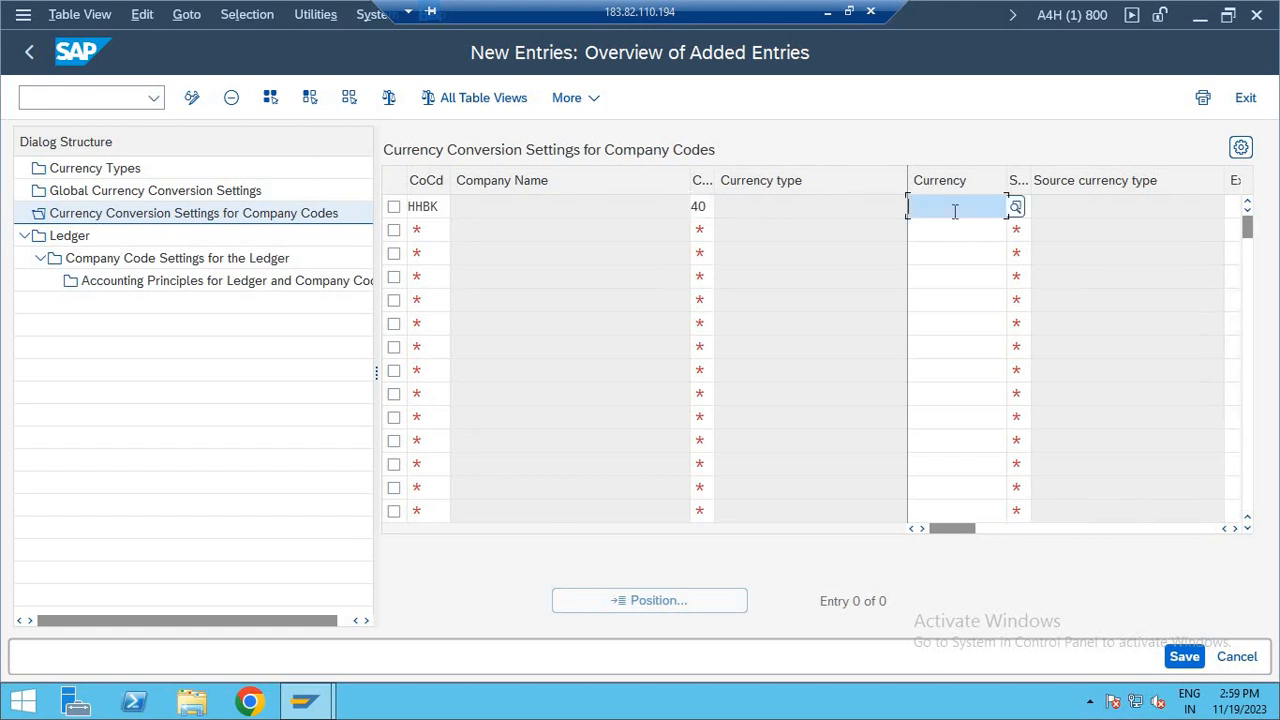
pyautogui.write('INR')
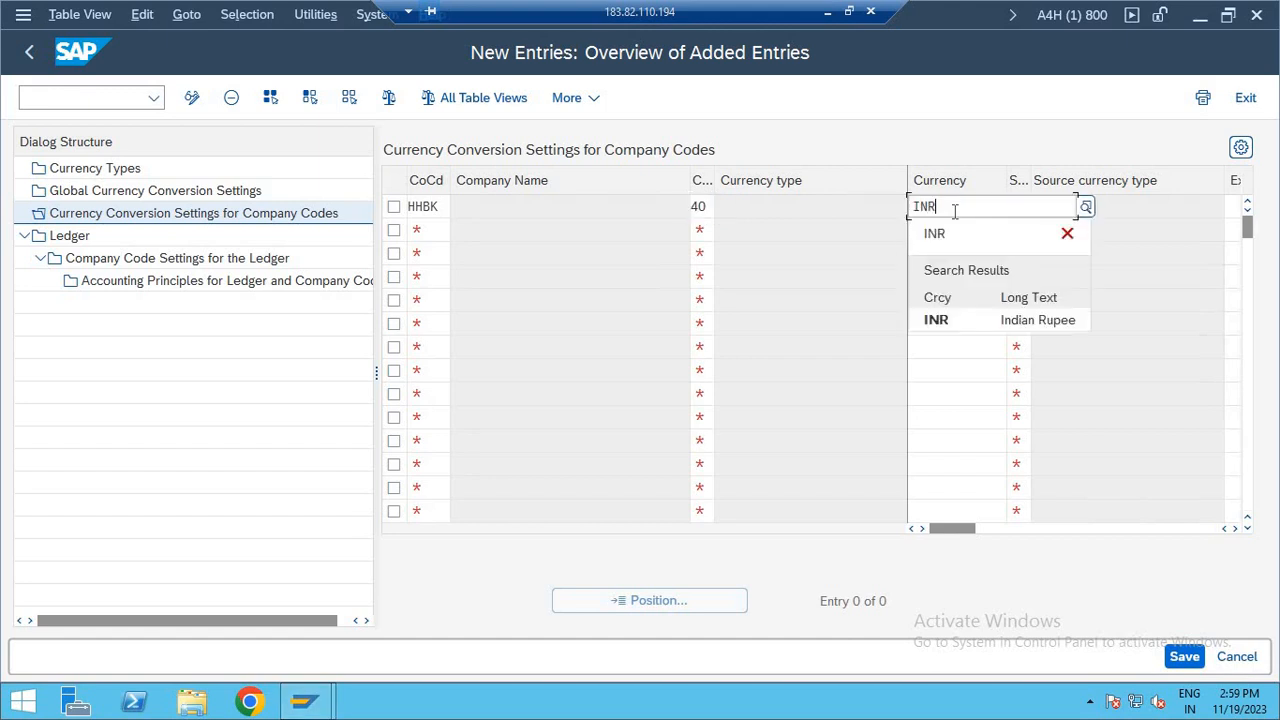
pyautogui.press('Tab')
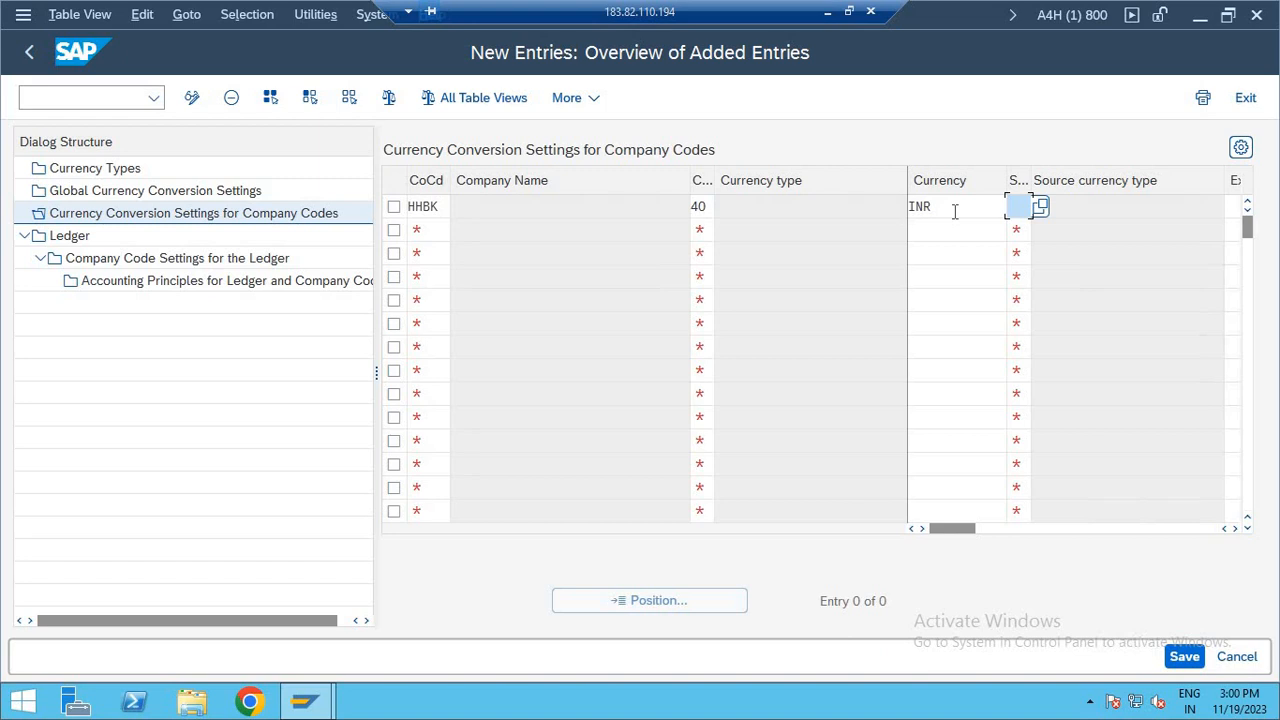
pyautogui.click(1041, 210)
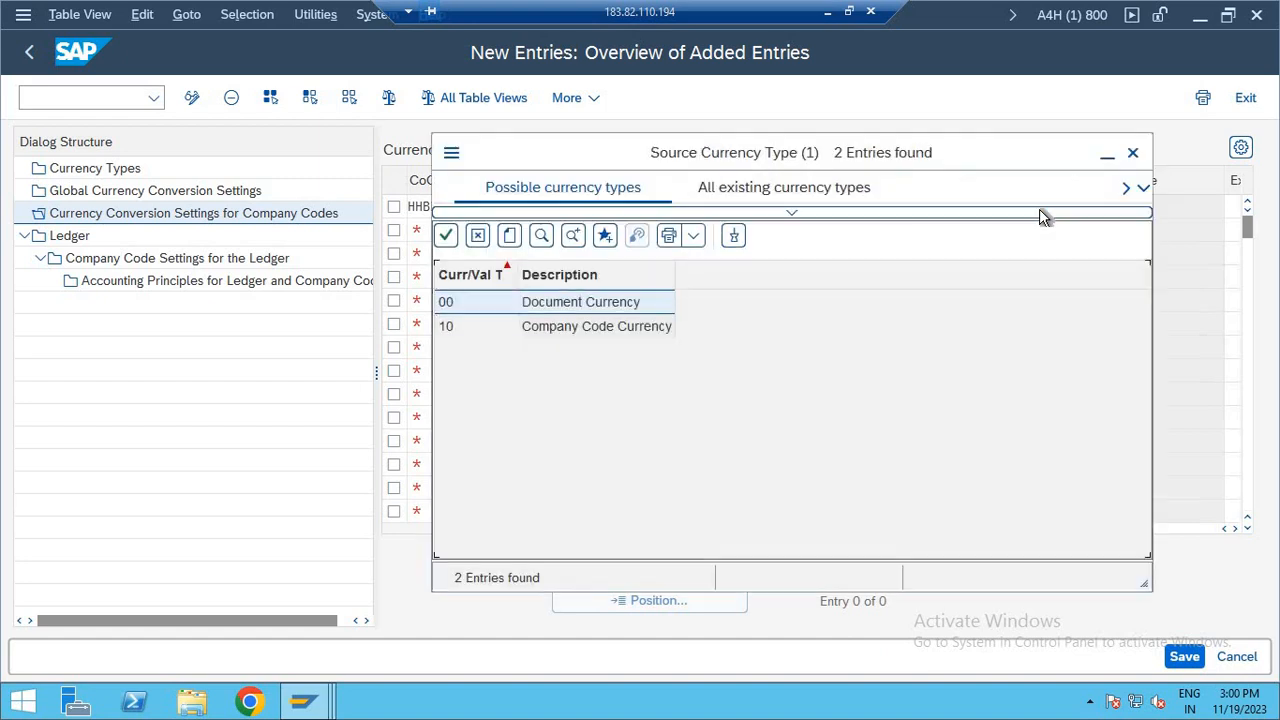
pyautogui.click(668, 335)
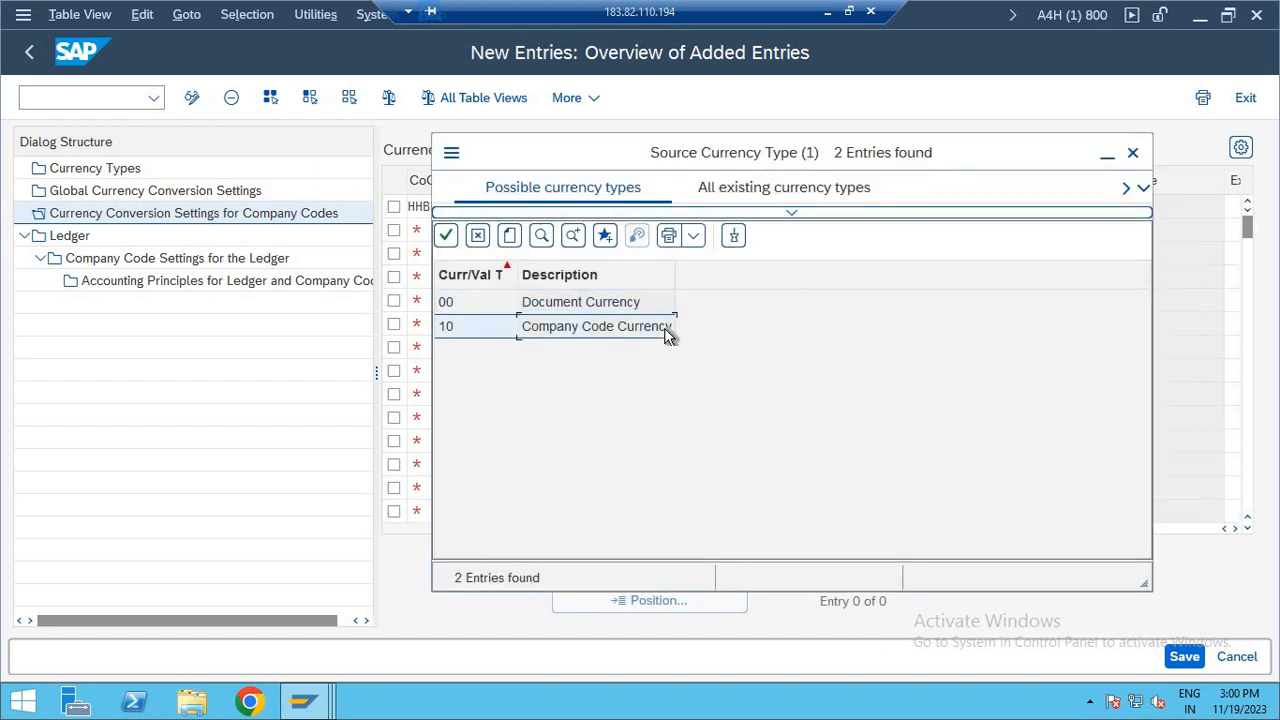
pyautogui.doubleClick(668, 335)
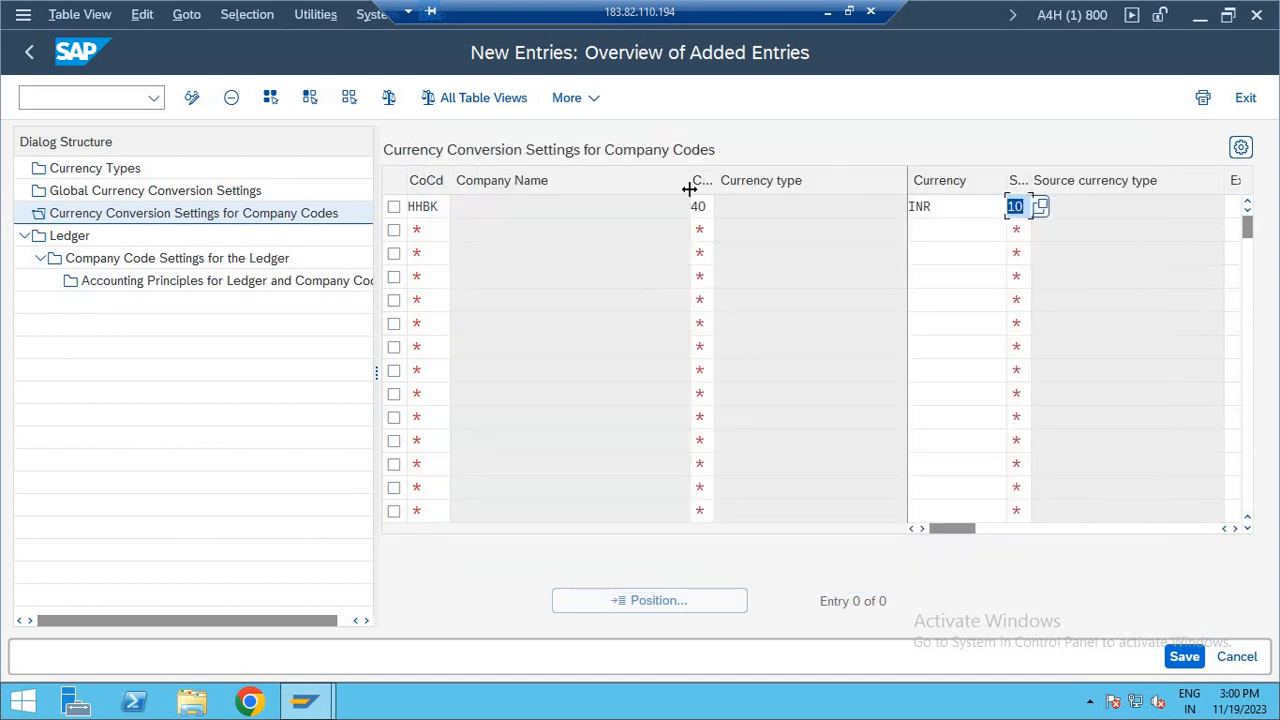
# Set the HHBK entry's exchange rate type to M, Standard translation at average rate.
pyautogui.moveTo(690, 189); pyautogui.dragTo(585, 200)
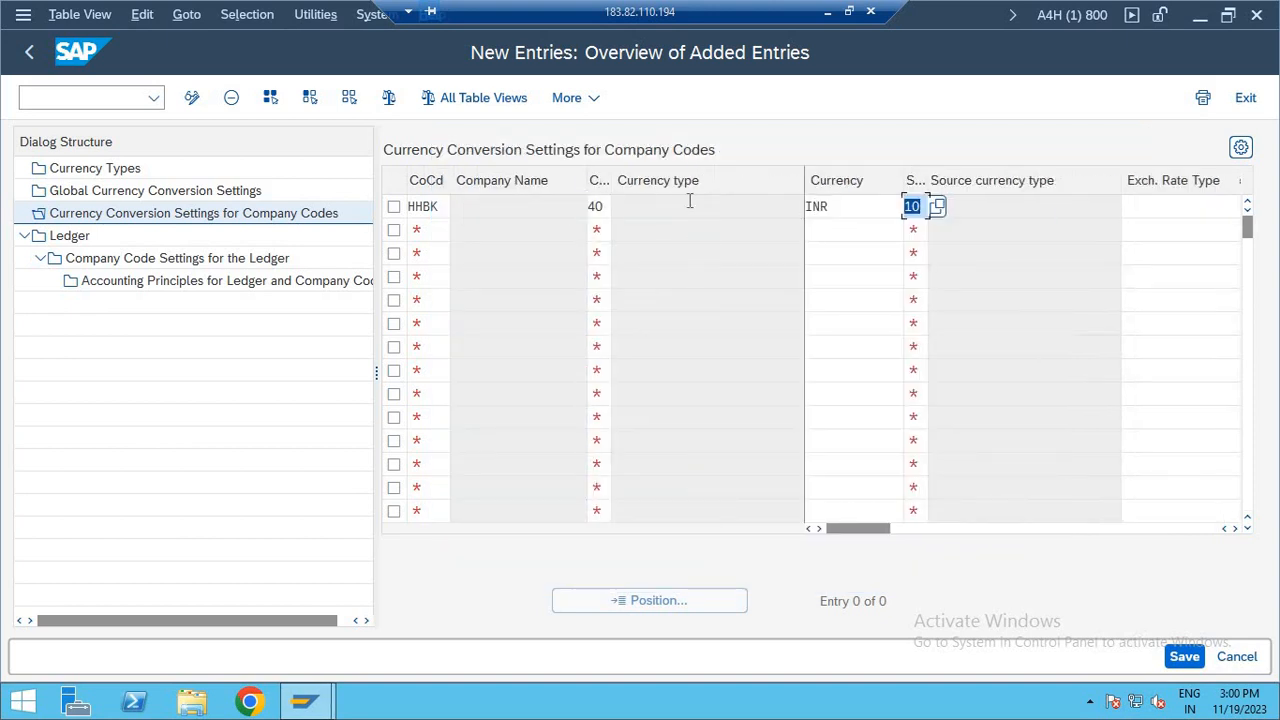
pyautogui.moveTo(803, 180); pyautogui.dragTo(710, 187)
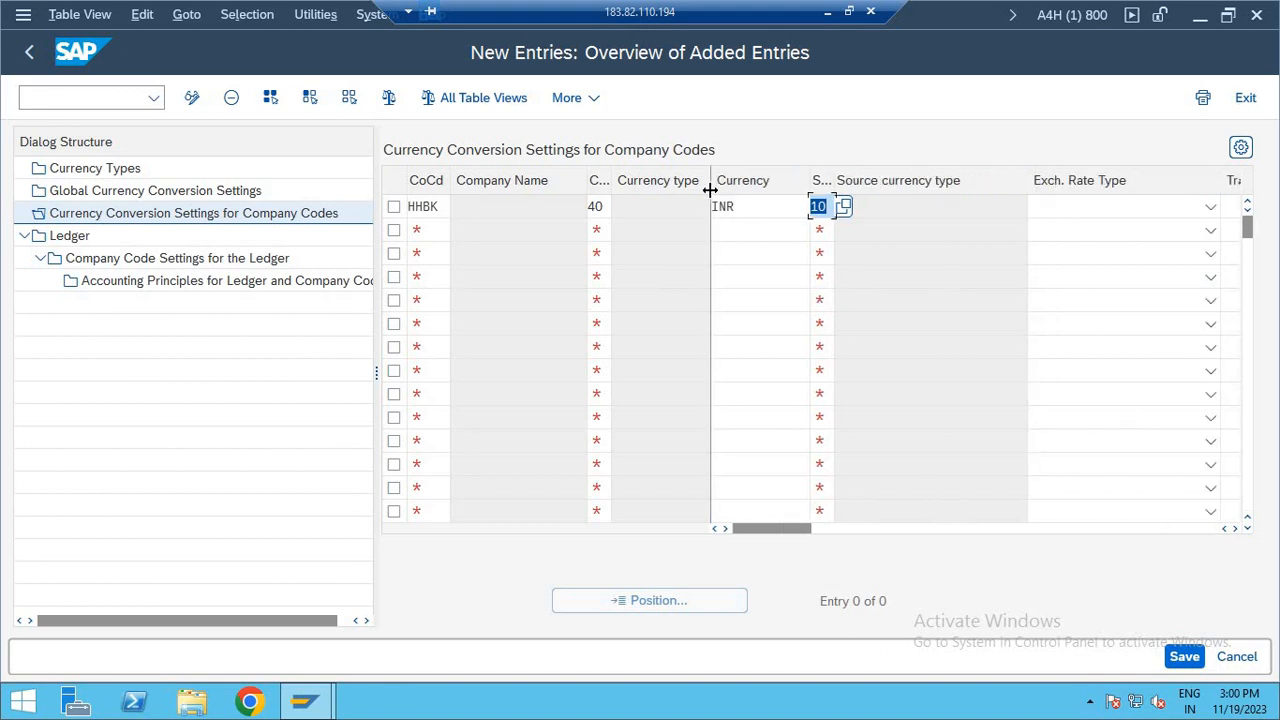
pyautogui.click(1038, 212)
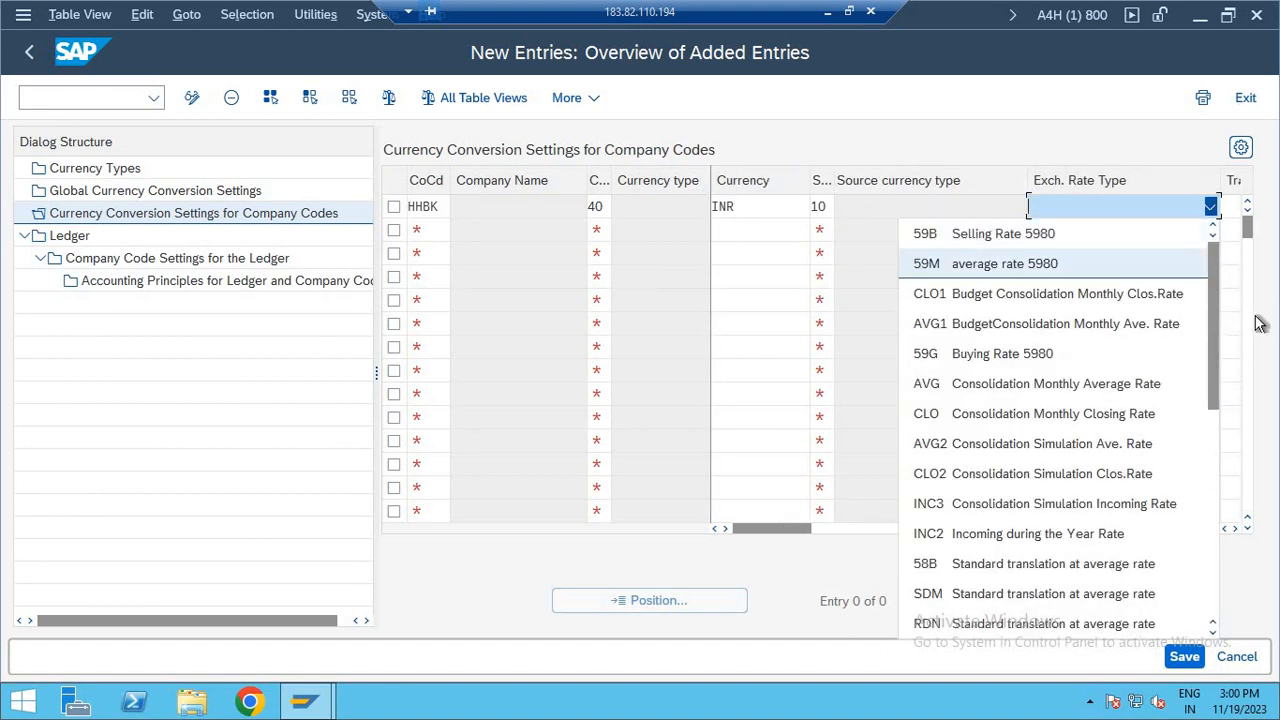
pyautogui.moveTo(1212, 336); pyautogui.dragTo(1225, 445)
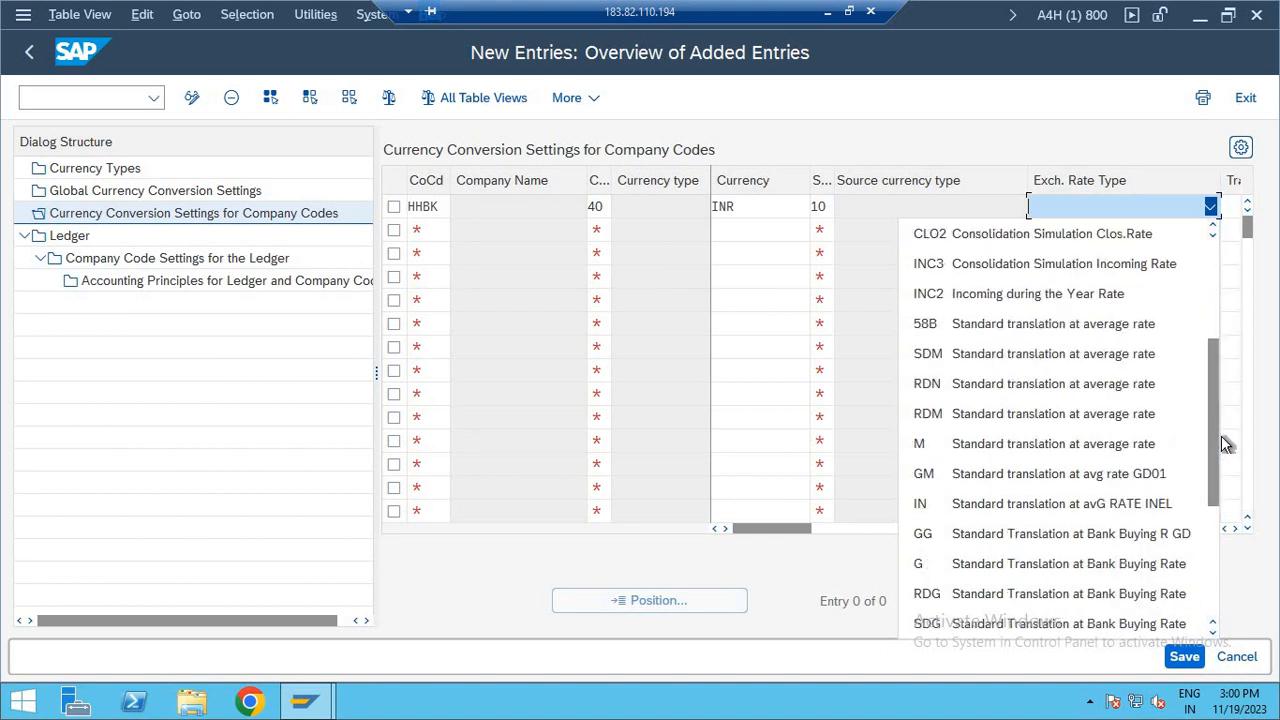
pyautogui.click(1104, 452)
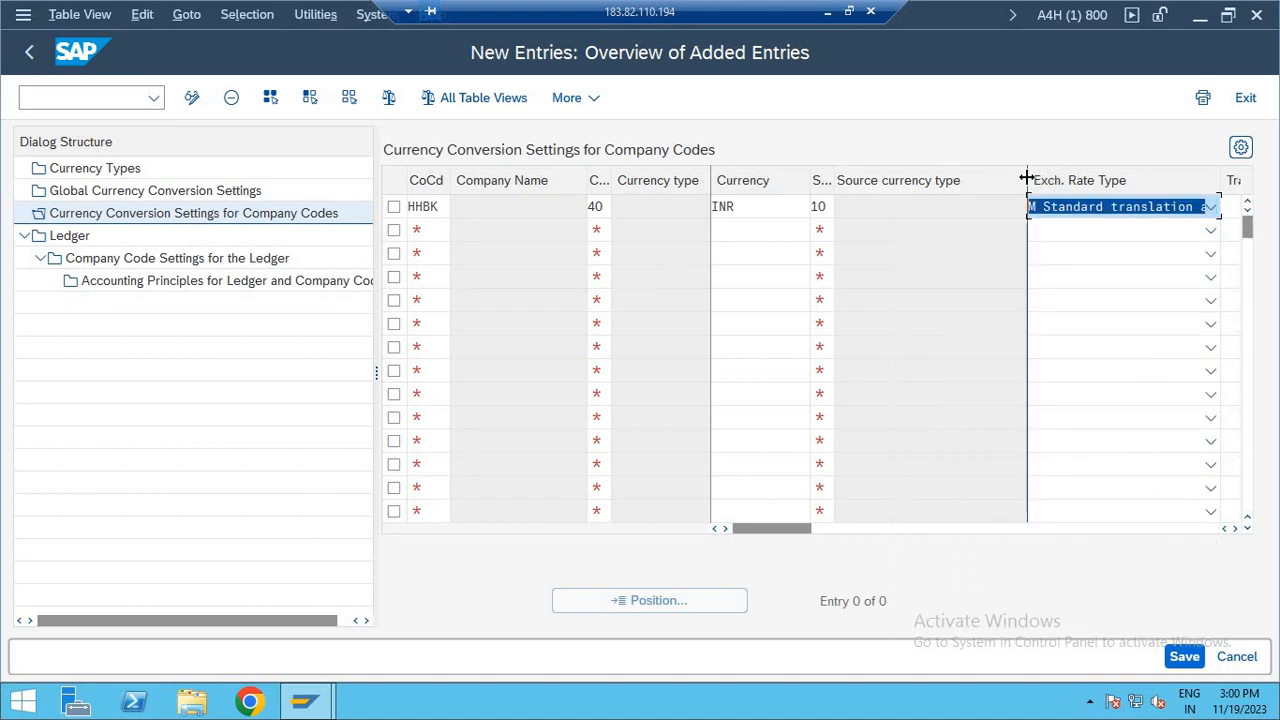
# Set the HHBK entry's translation date type to Translation date and save the currency conversion settings.
pyautogui.moveTo(1004, 178); pyautogui.dragTo(966, 180)
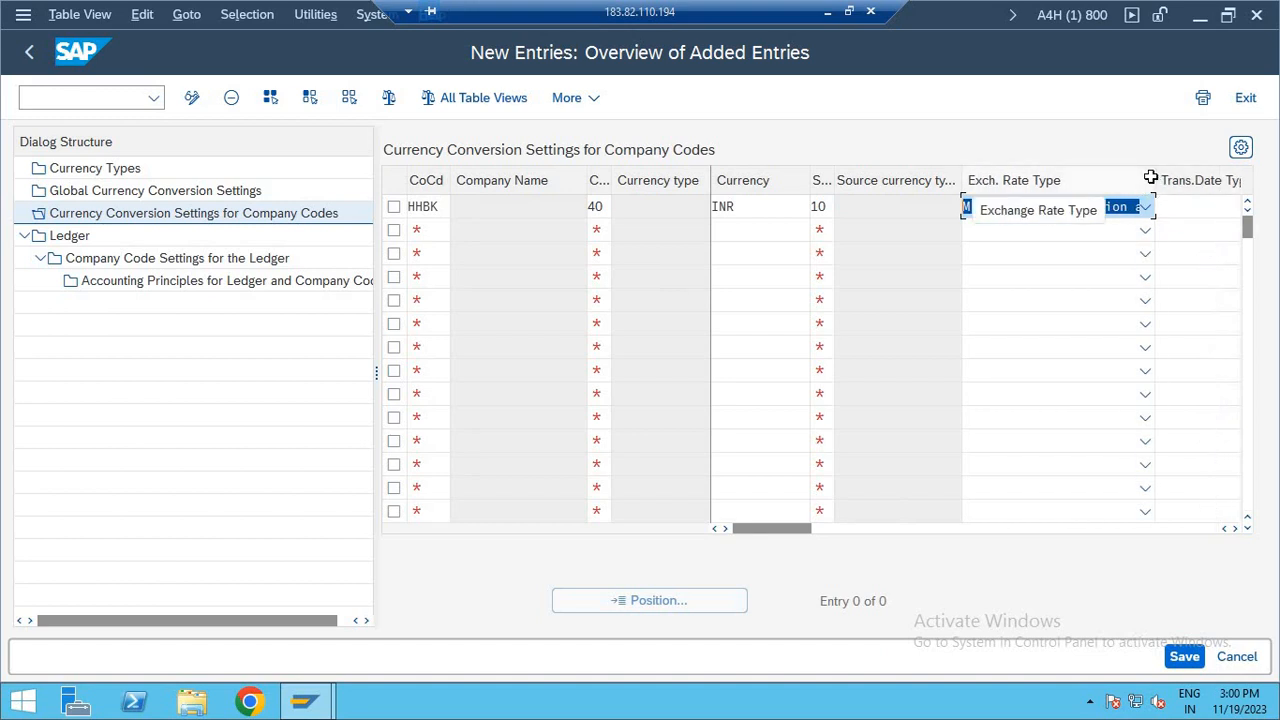
pyautogui.moveTo(1153, 178); pyautogui.dragTo(1100, 178)
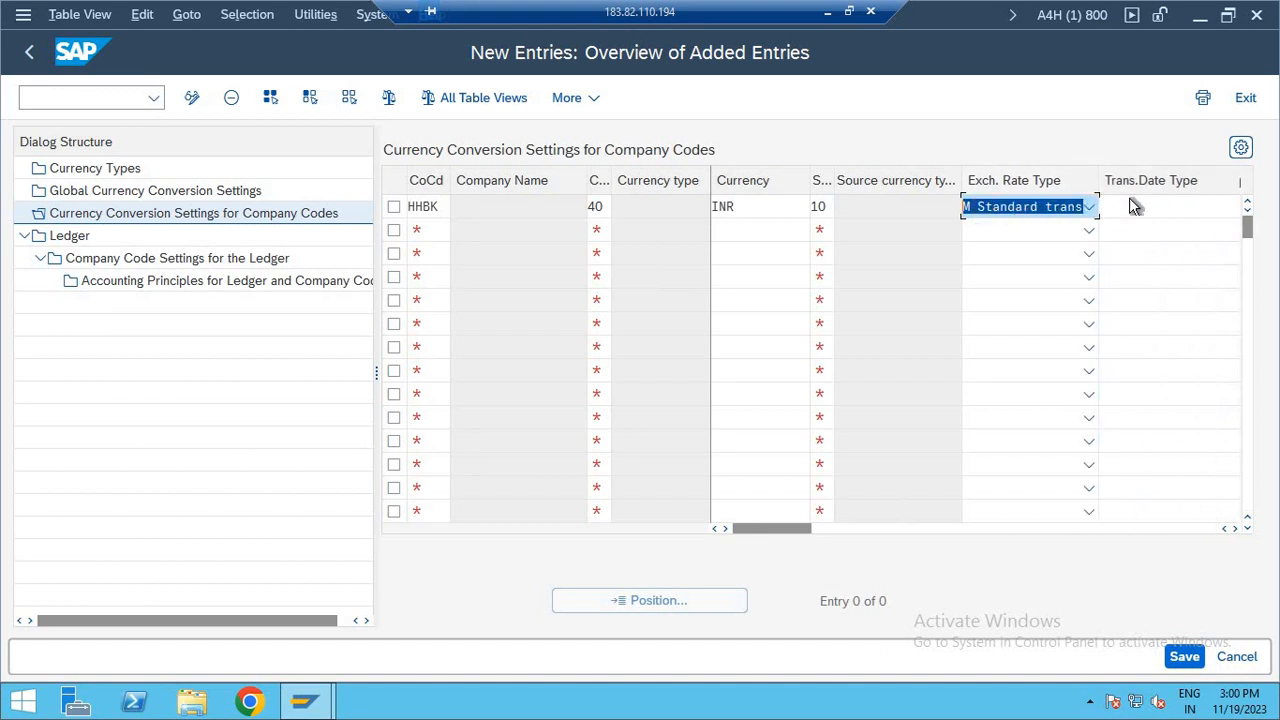
pyautogui.click(1137, 206)
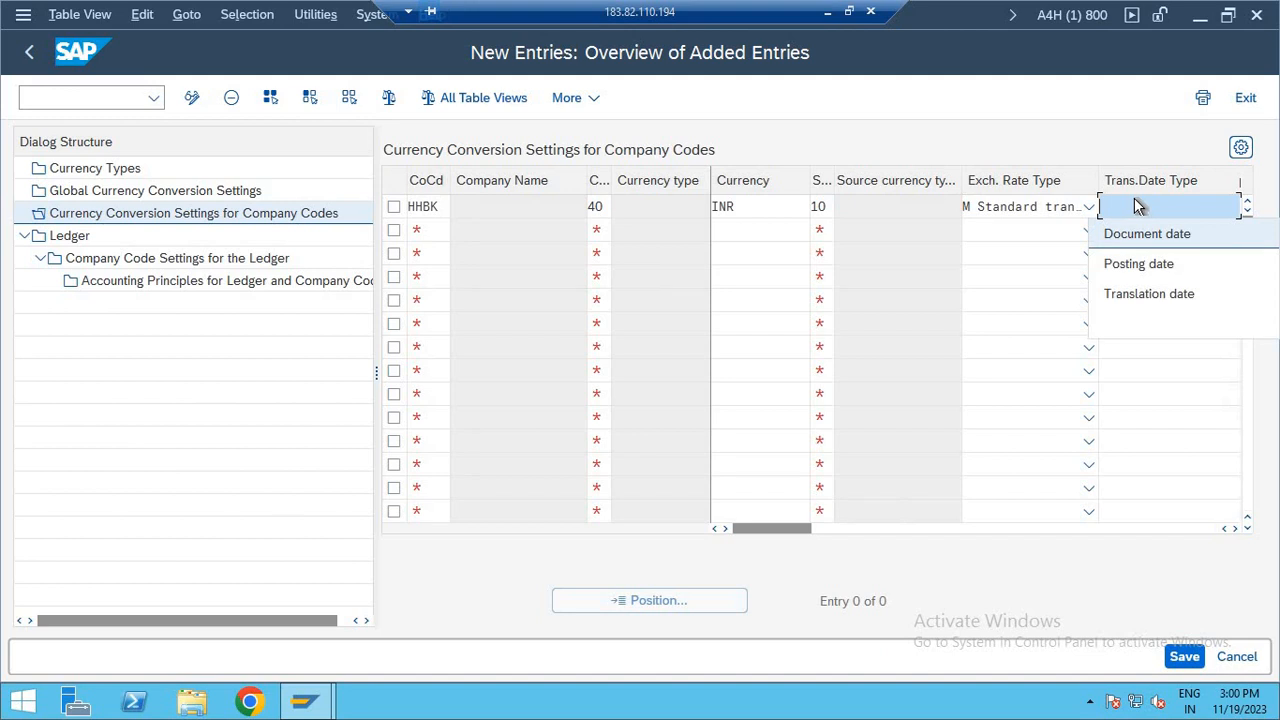
pyautogui.click(1160, 294)
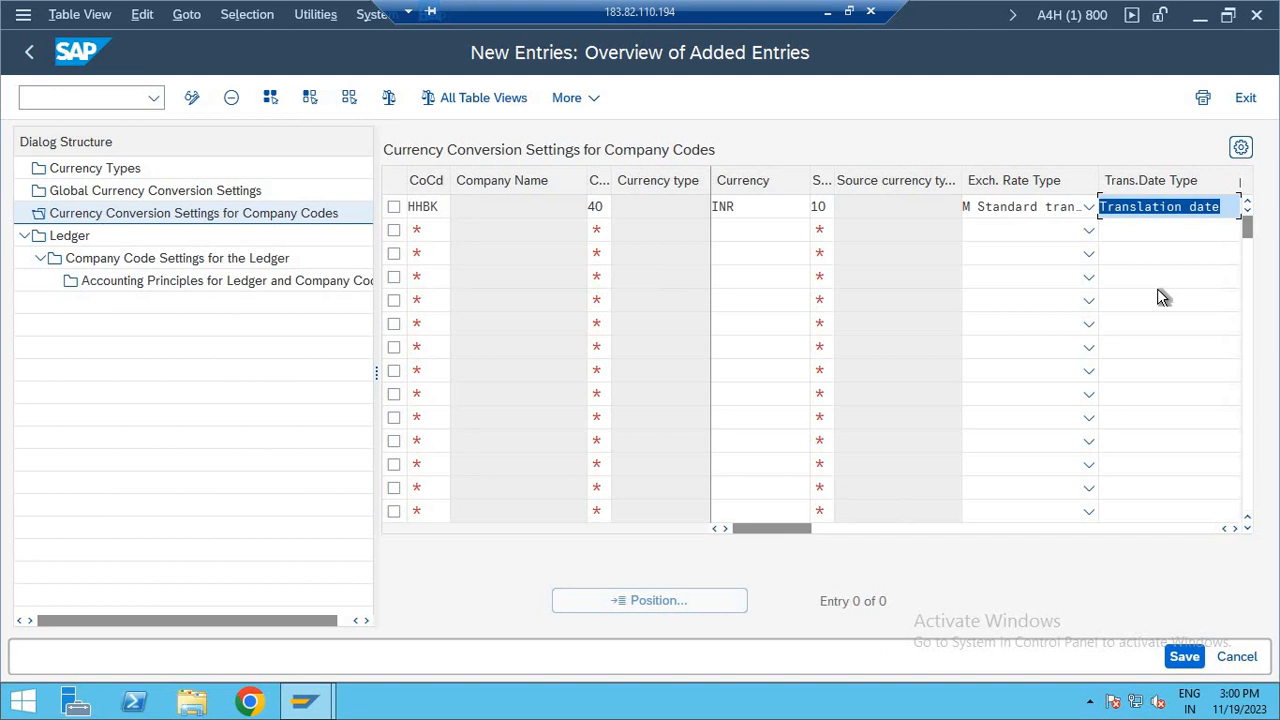
pyautogui.click(1183, 657)
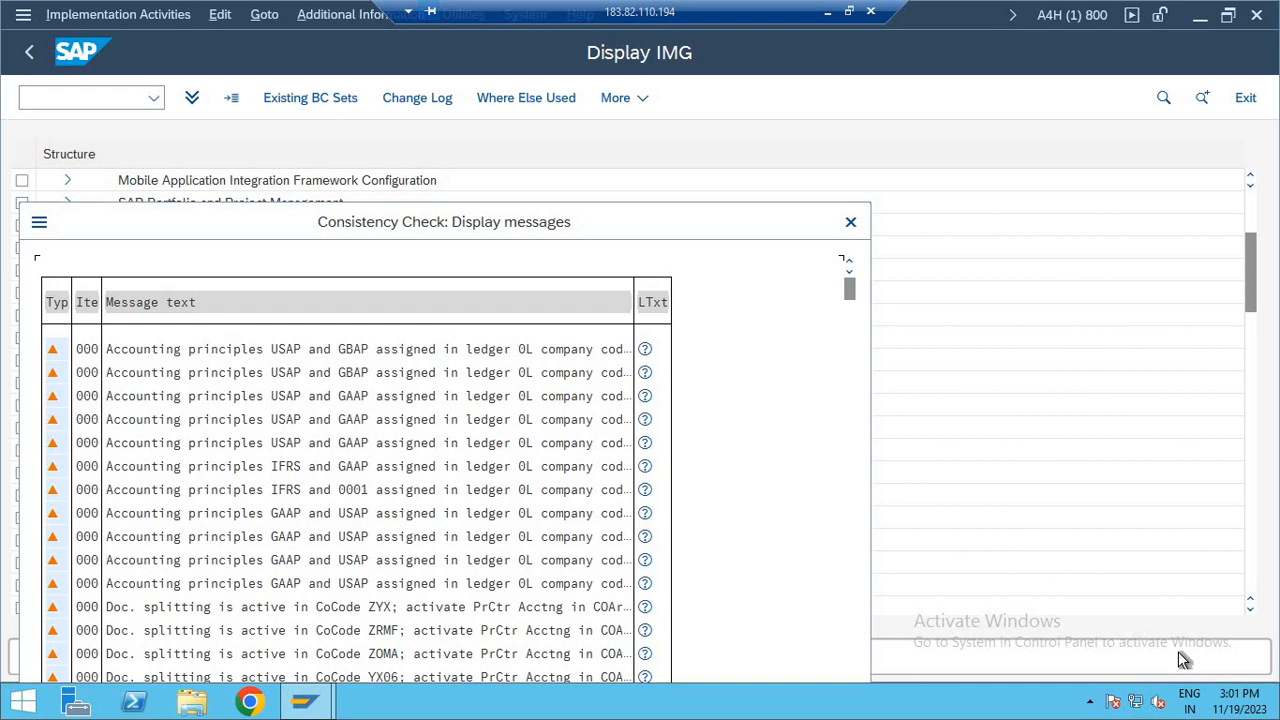
# Accept the consistency check messages to finish saving the HHBK currency conversion entry, select that entry and open the Ledger overview.
pyautogui.press('Return')
pyautogui.press('Return')
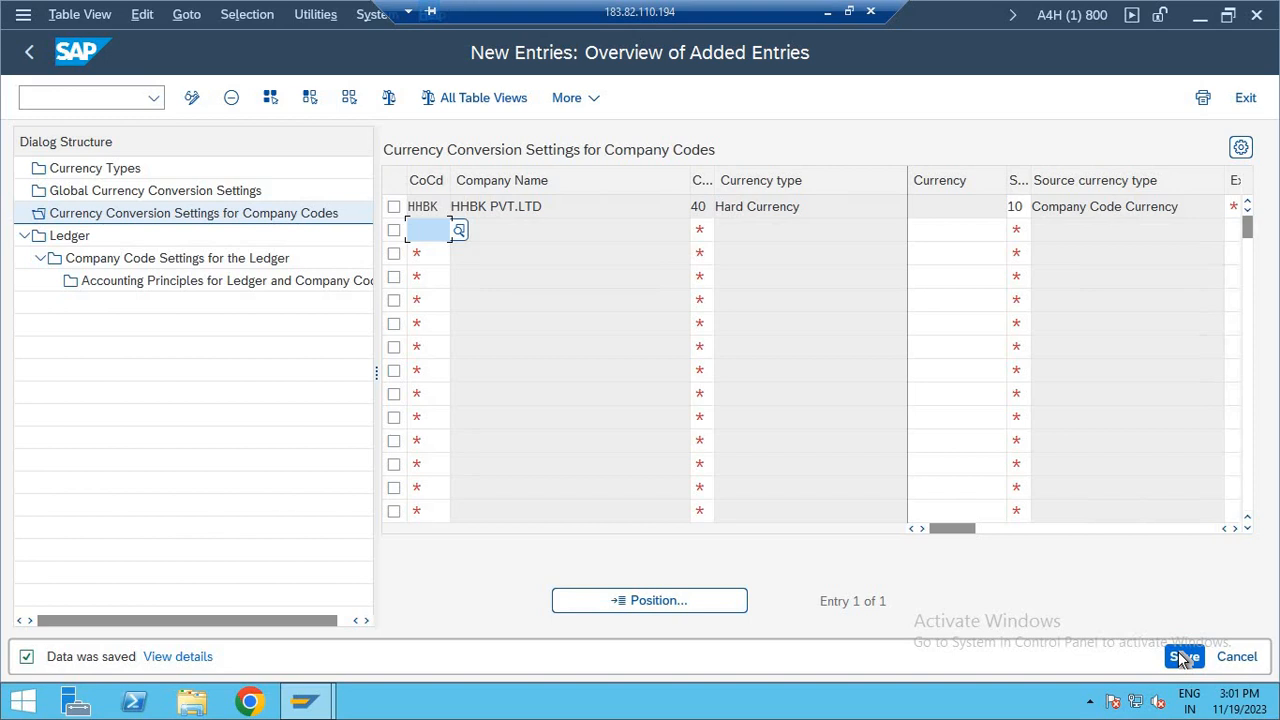
pyautogui.click(393, 207)
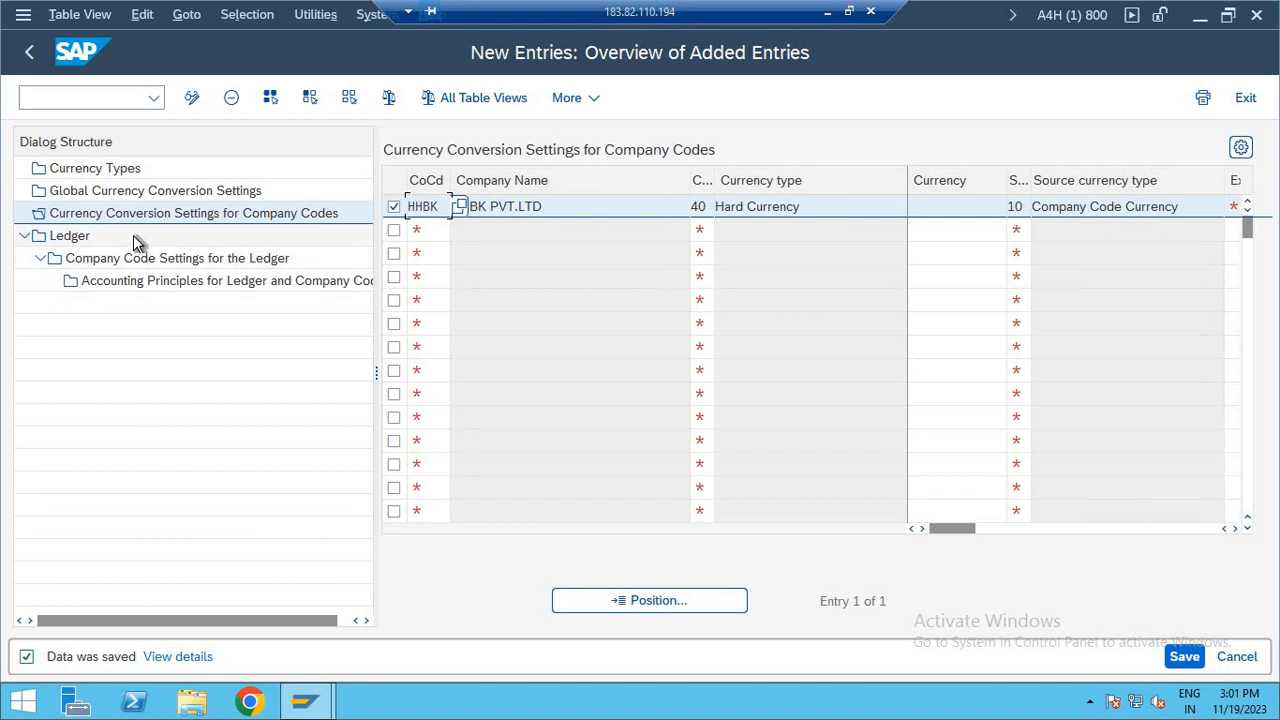
pyautogui.click(102, 234)
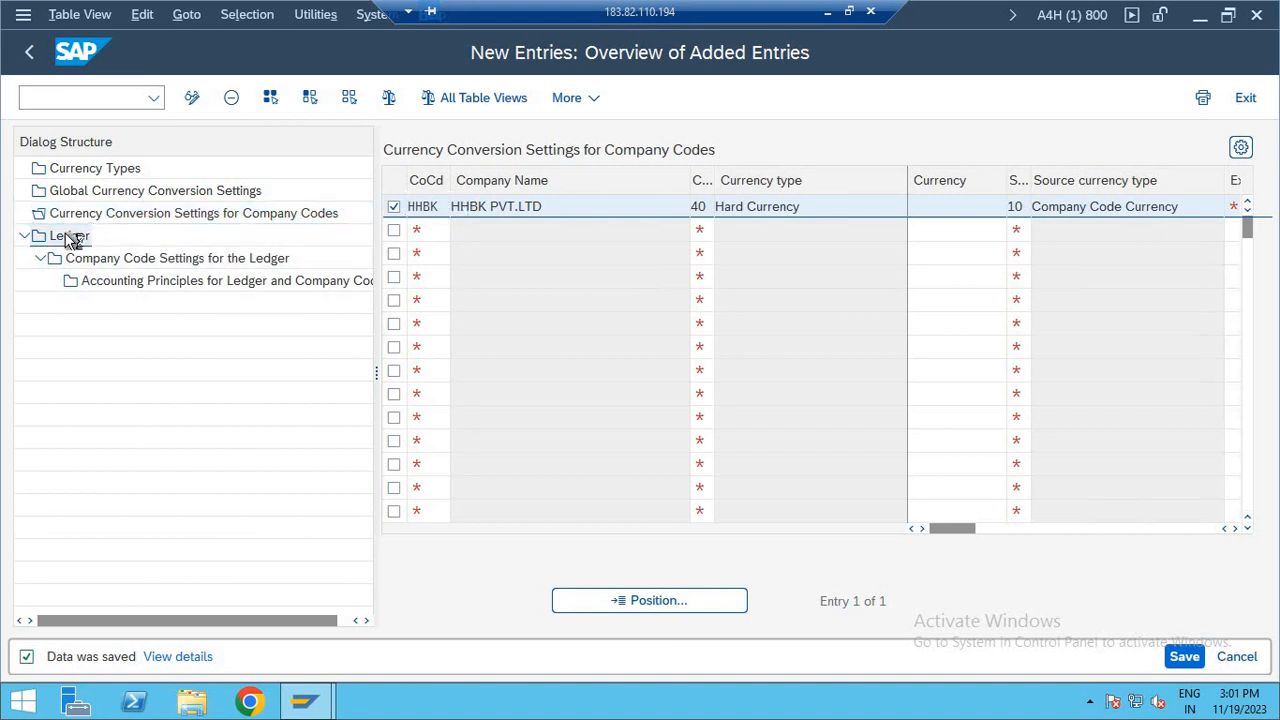
pyautogui.doubleClick(70, 238)
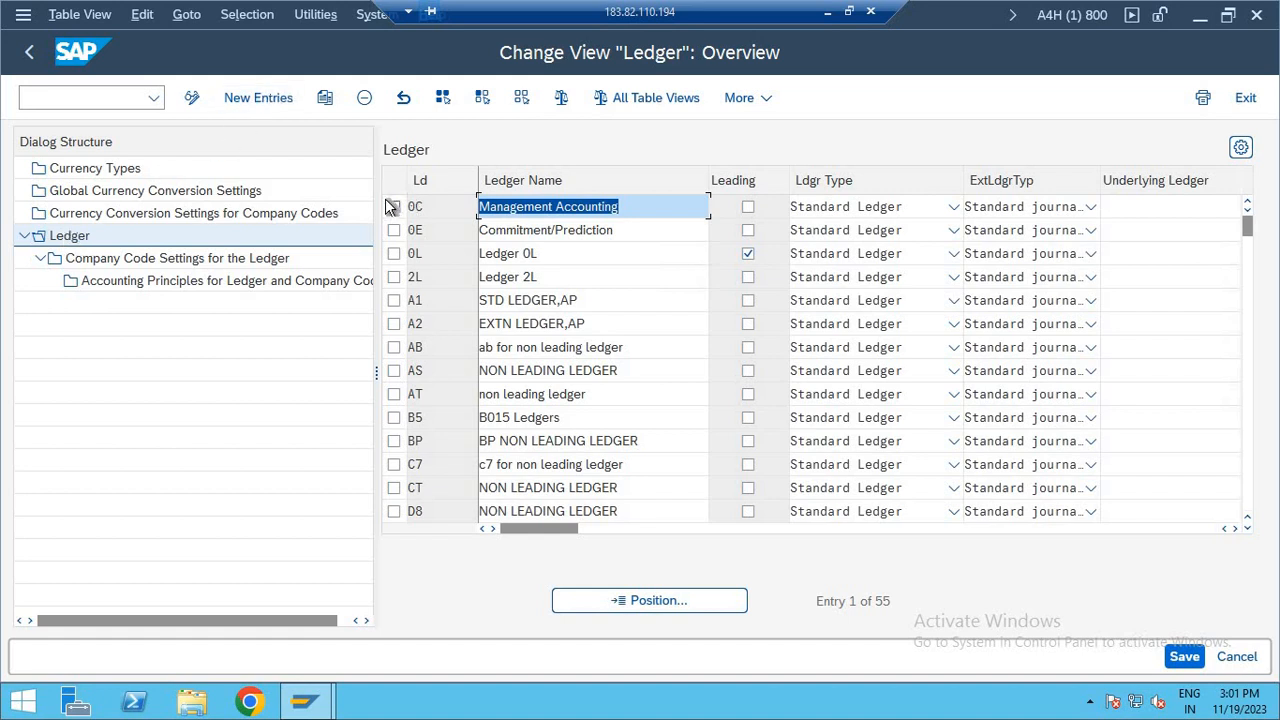
# Try to add a new ledger with ID HH and the name NON LEADING LEDGER HH.
pyautogui.click(266, 100)
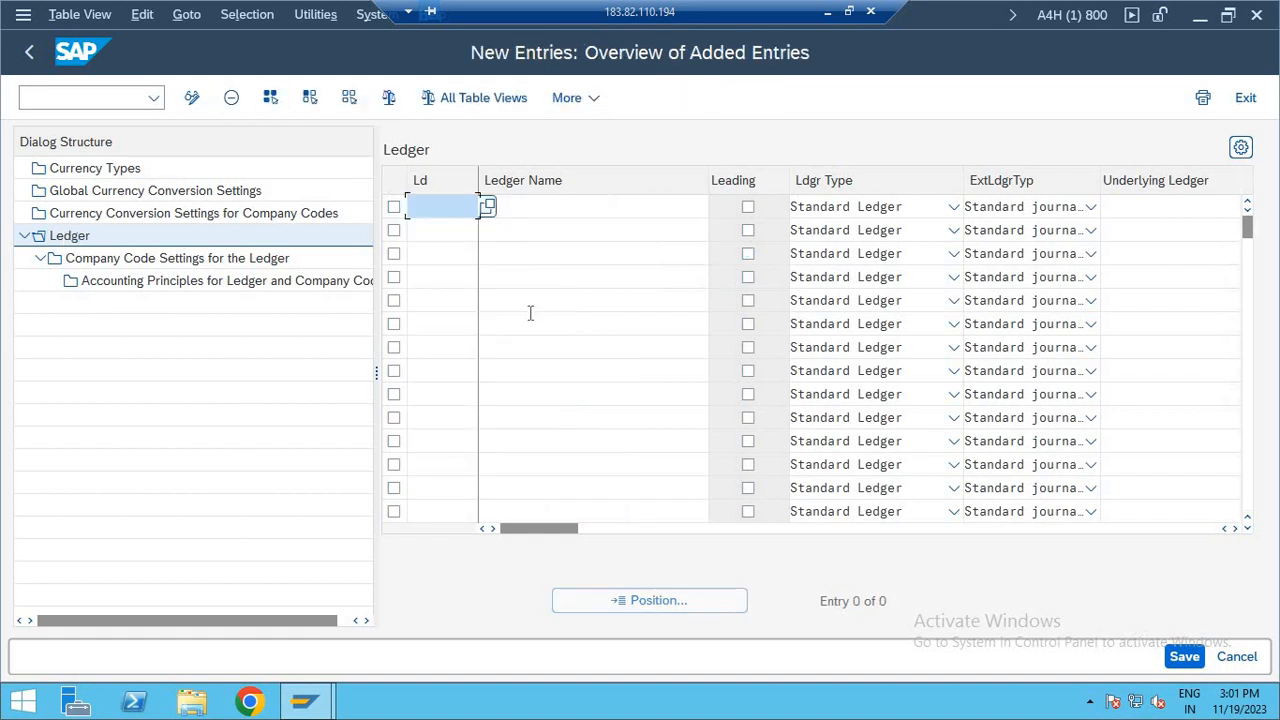
pyautogui.write('HH')
pyautogui.press('Tab')
pyautogui.write('NON ')
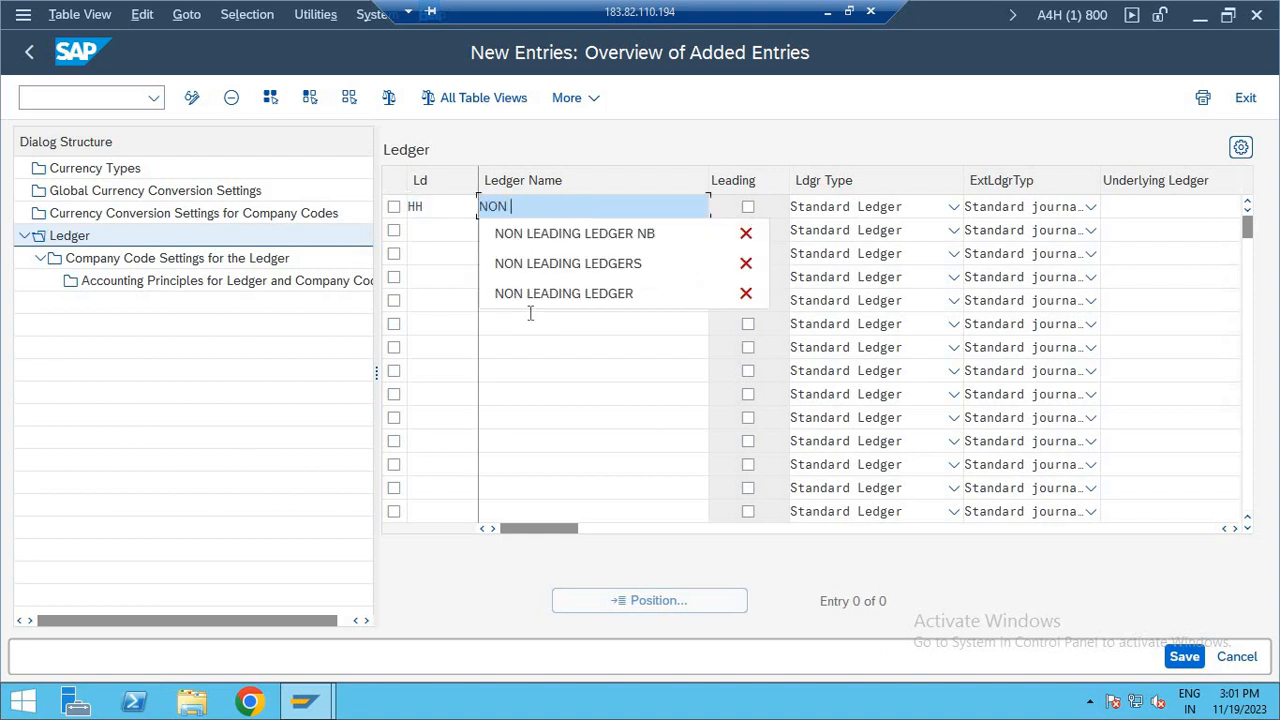
pyautogui.write('LEADING LEDGER ')
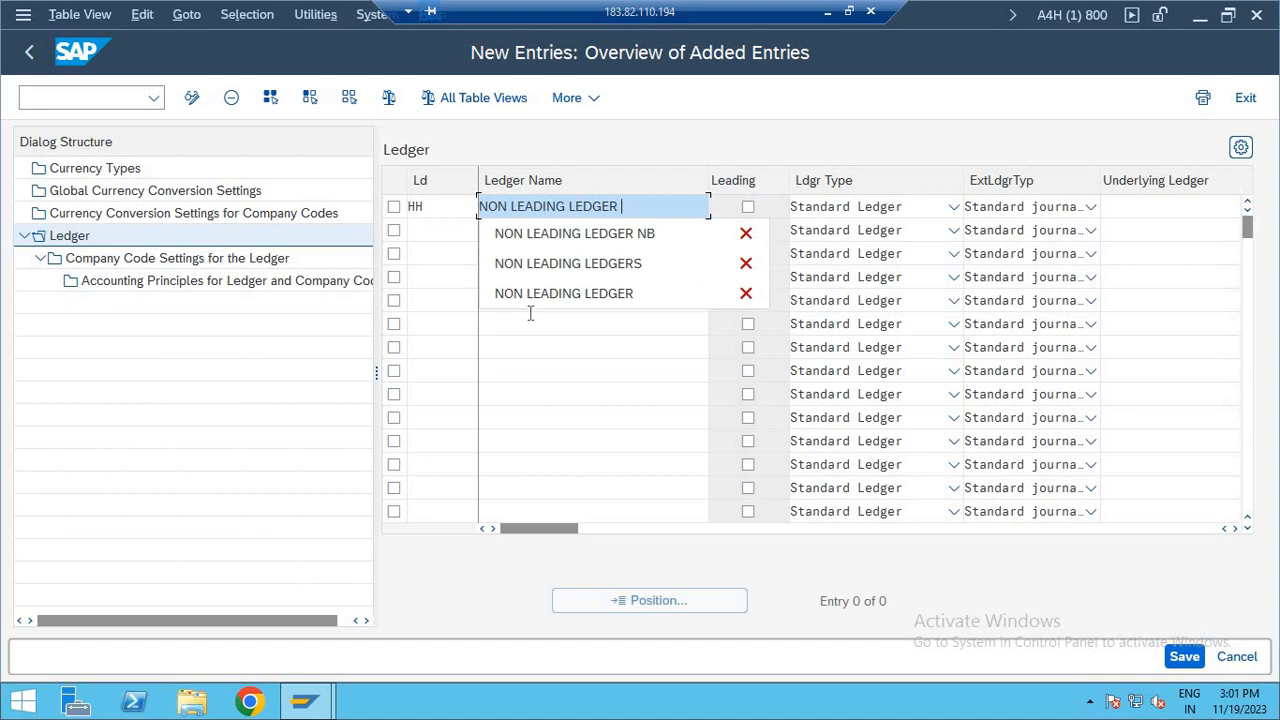
pyautogui.write('HH')
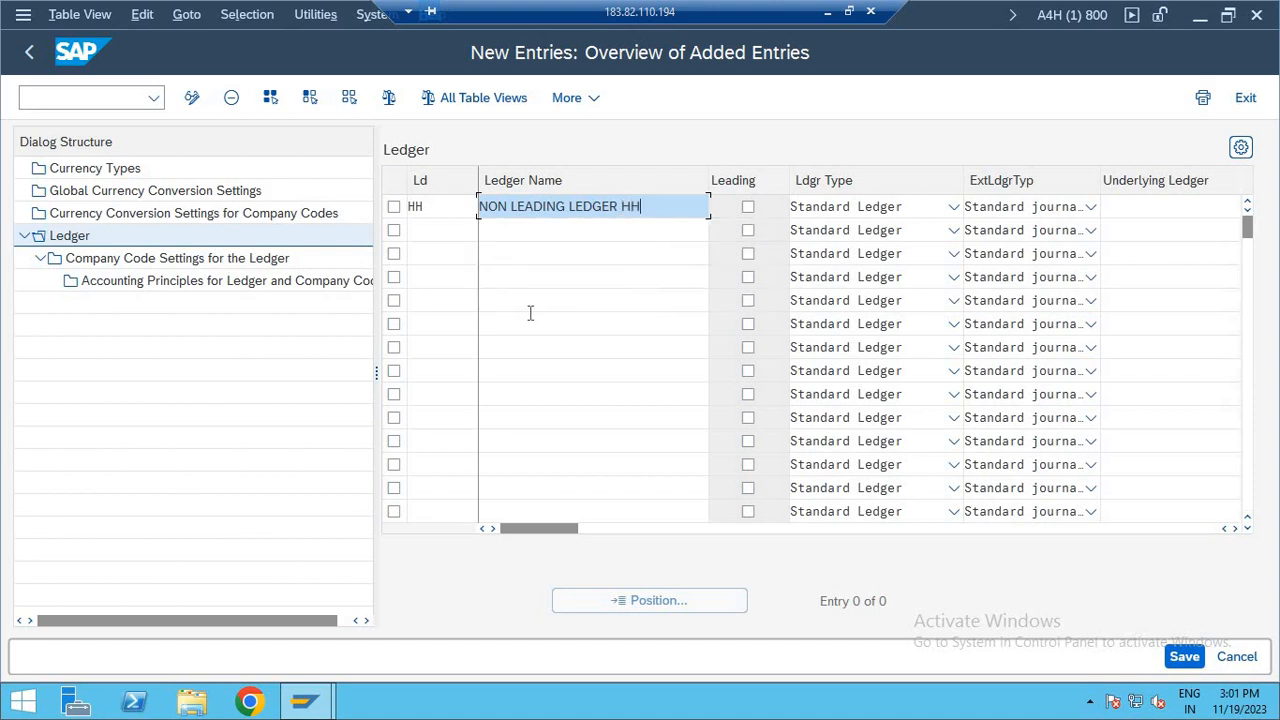
pyautogui.press('Return')
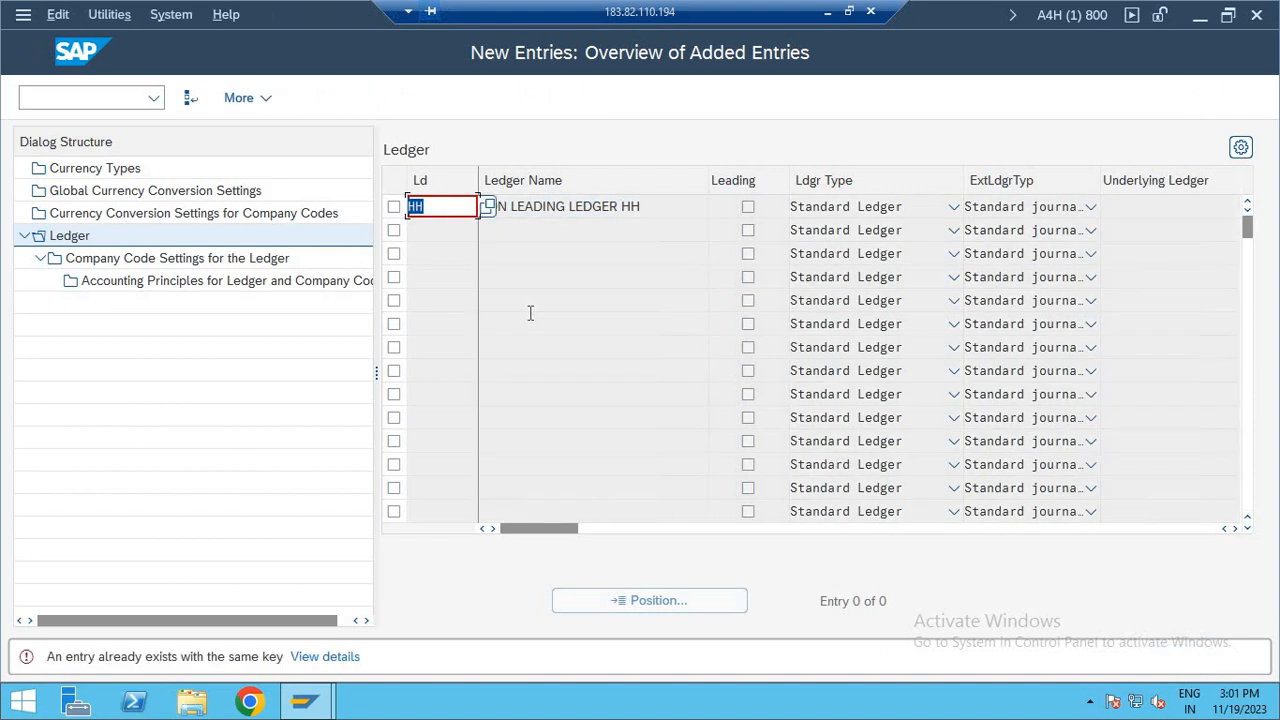
# Change the new ledger's ID to HB and save it, accepting the consistency check and ledger group messages.
pyautogui.press('Right')
pyautogui.press('BackSpace')
pyautogui.write('B')
pyautogui.press('Return')
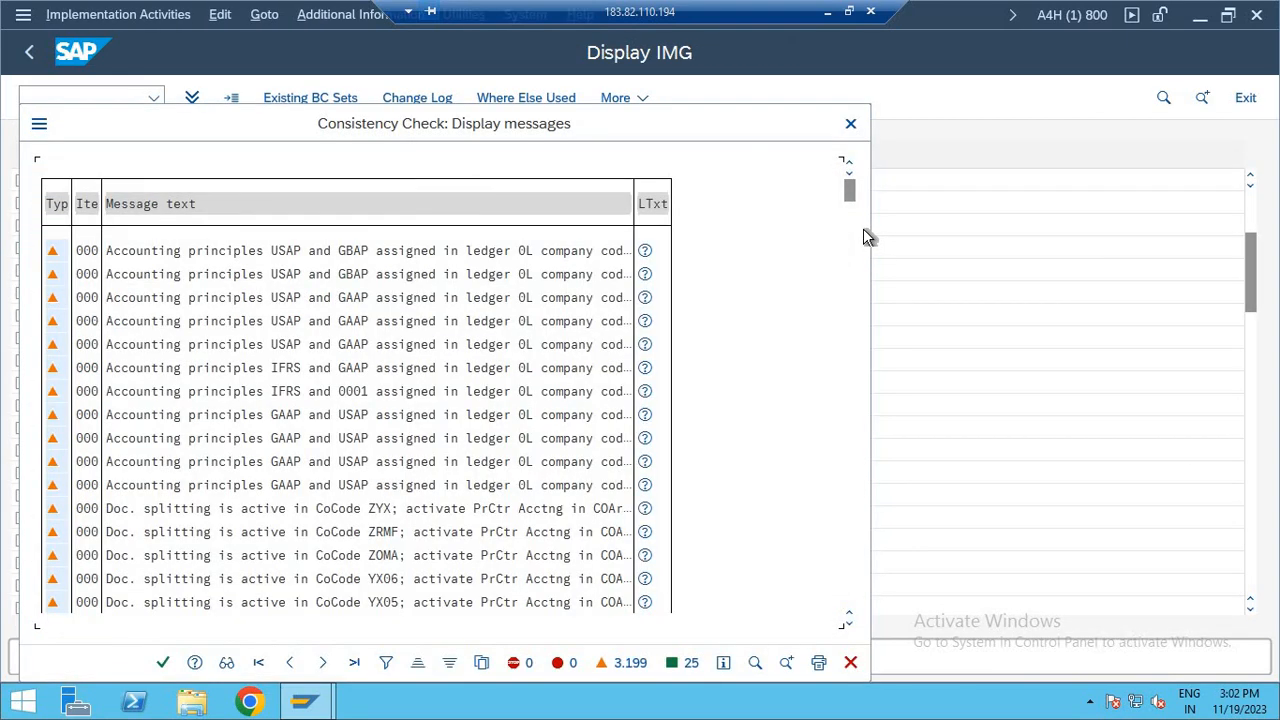
pyautogui.press('Return')
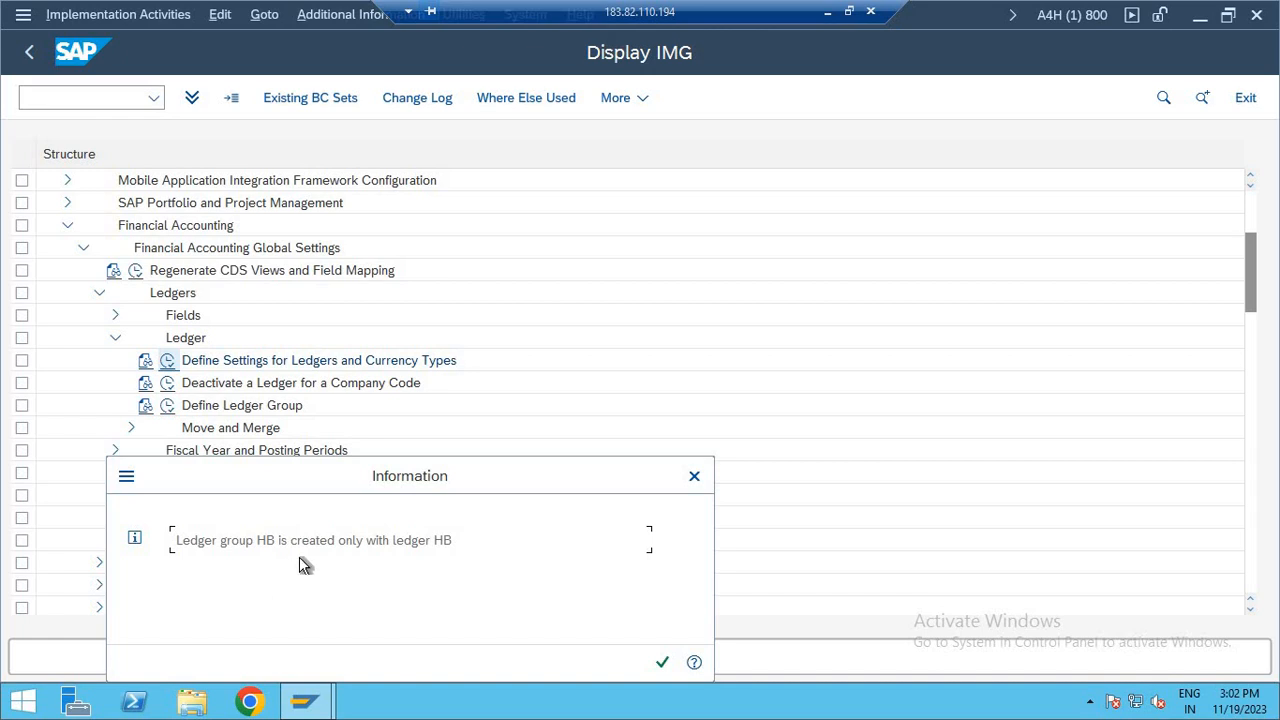
pyautogui.press('Return')
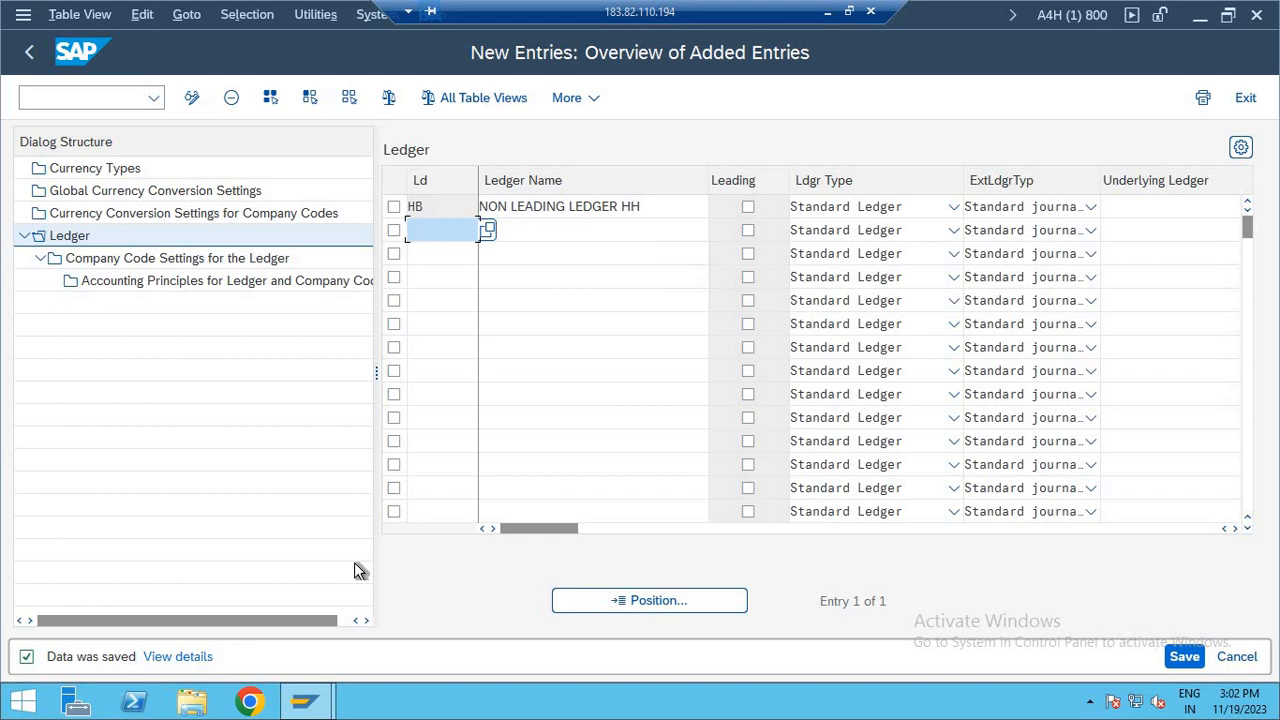
# Open the company code settings for ledger HB and start a new entry for company code HHBK.
pyautogui.click(394, 208)
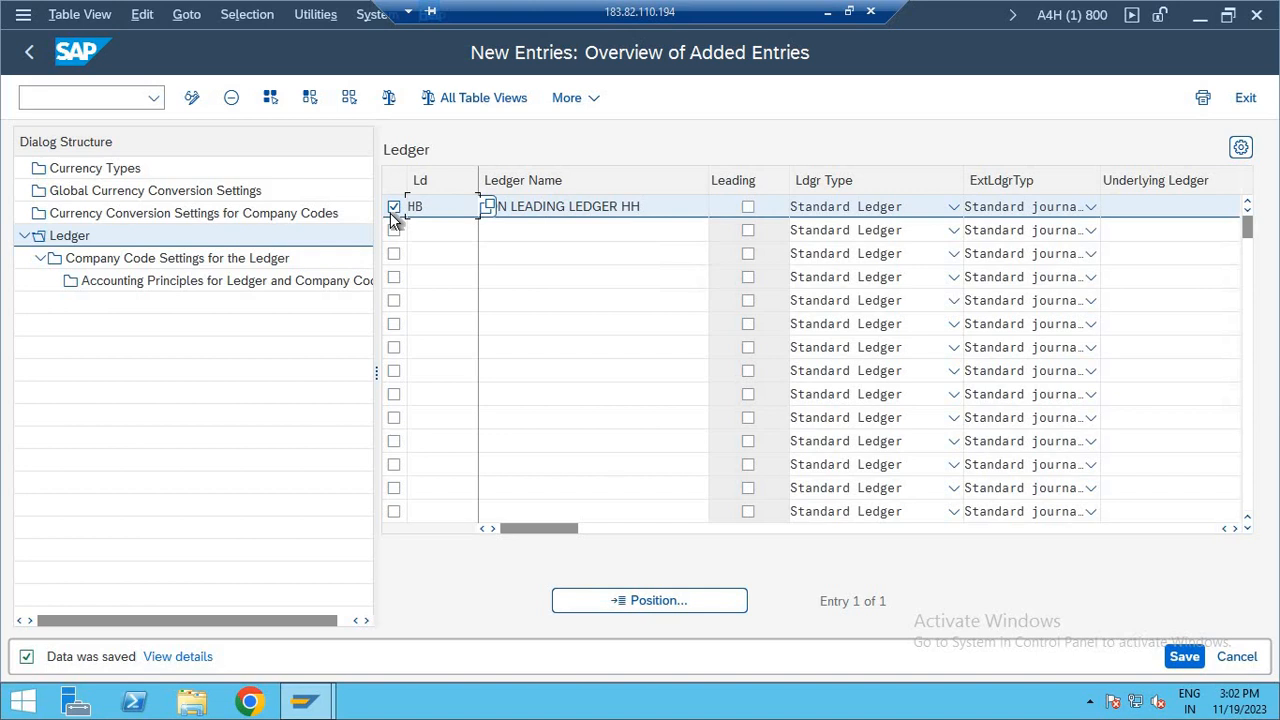
pyautogui.click(179, 258)
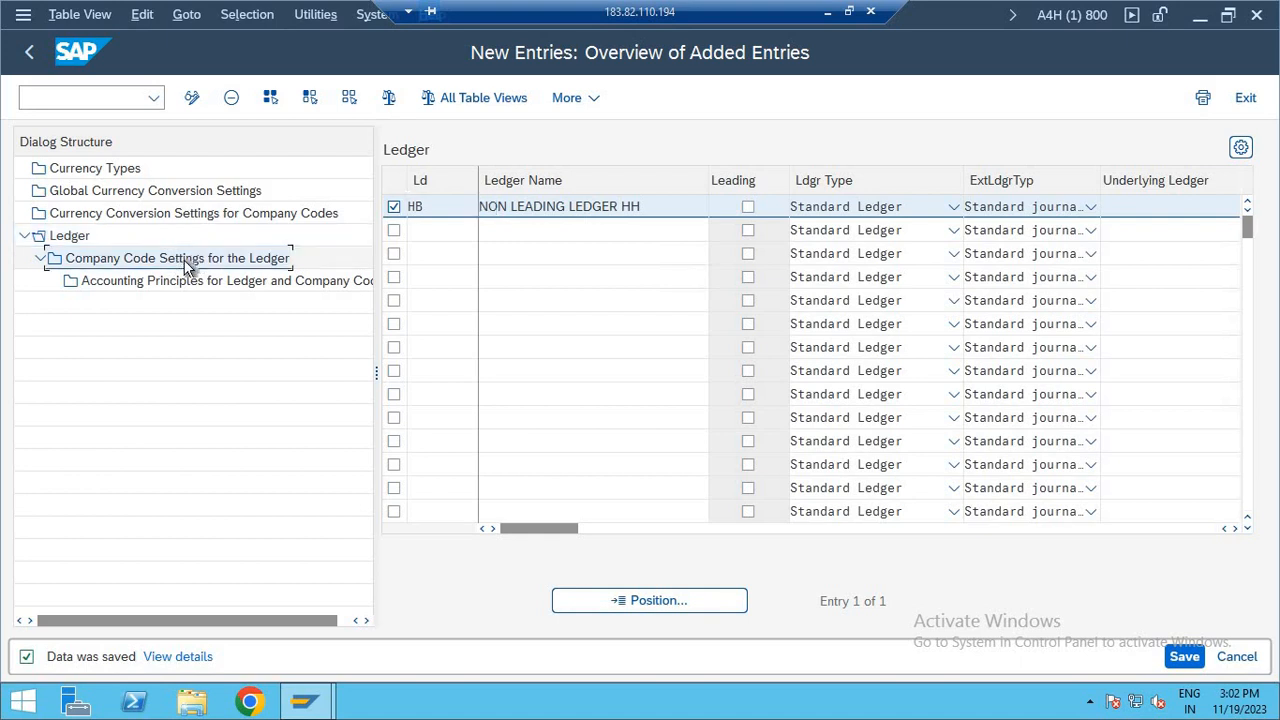
pyautogui.doubleClick(188, 266)
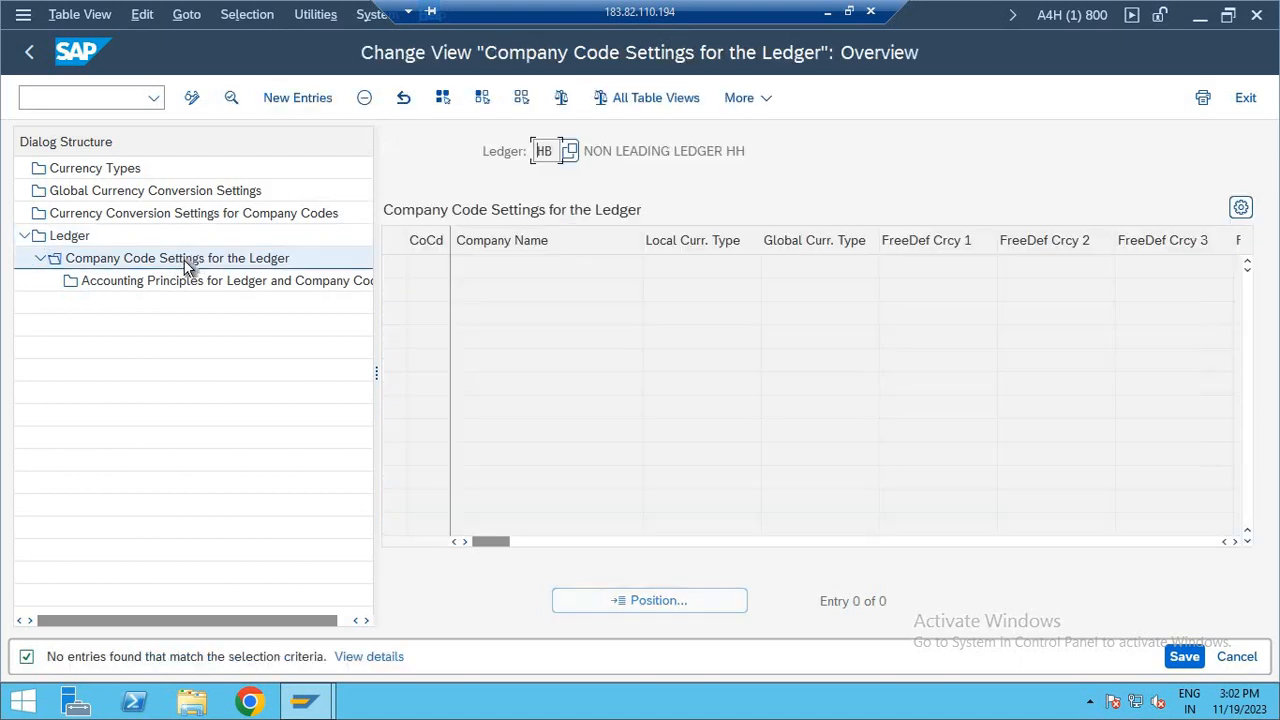
pyautogui.click(295, 98)
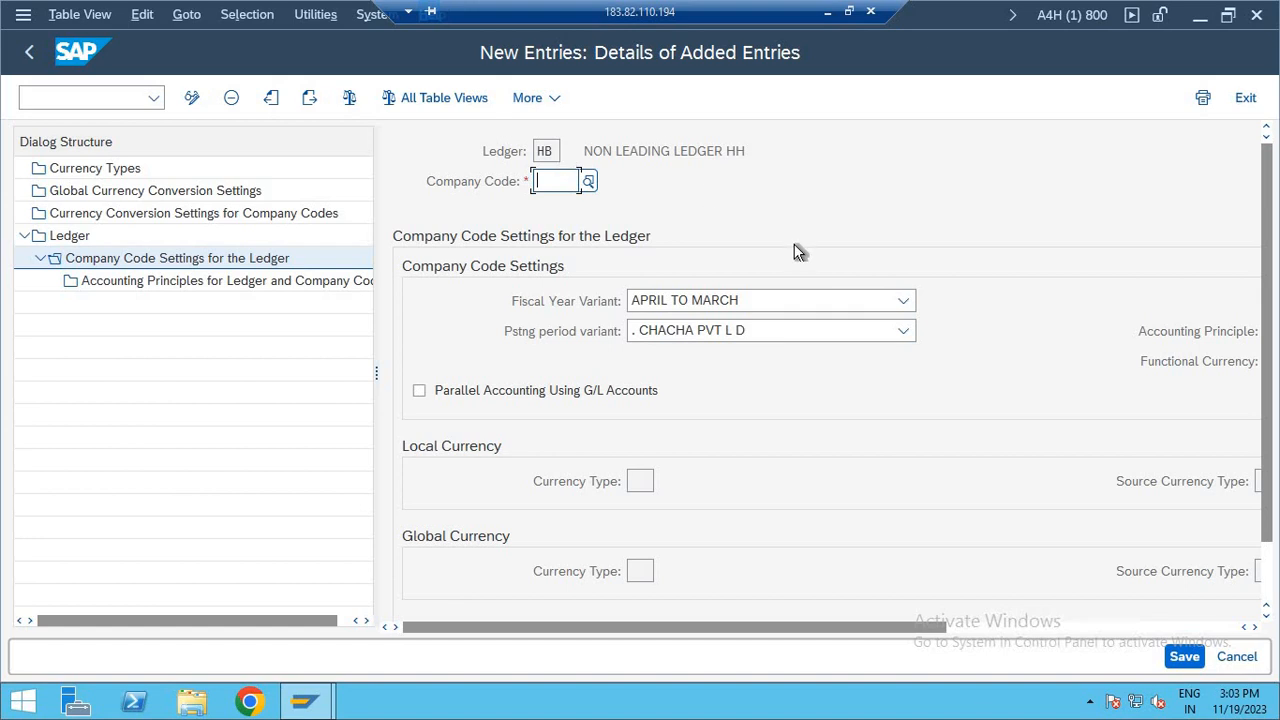
pyautogui.write('HHB')
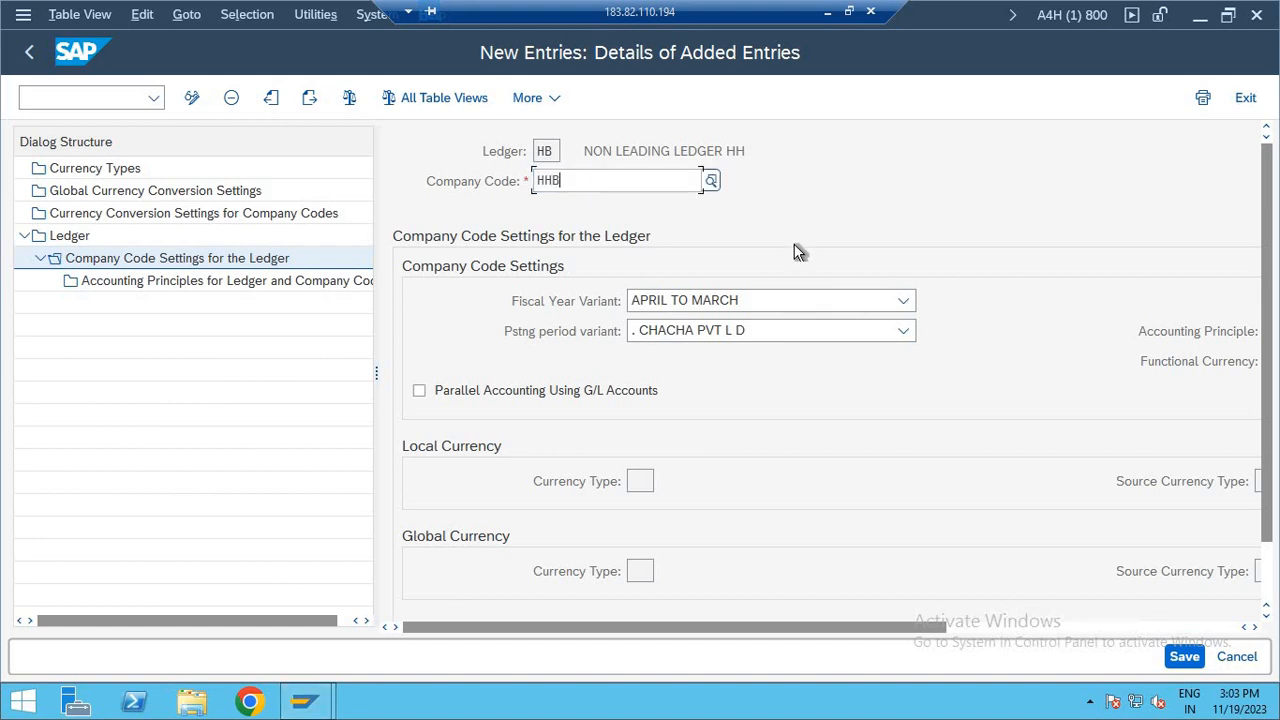
pyautogui.write('K')
pyautogui.press('Tab')
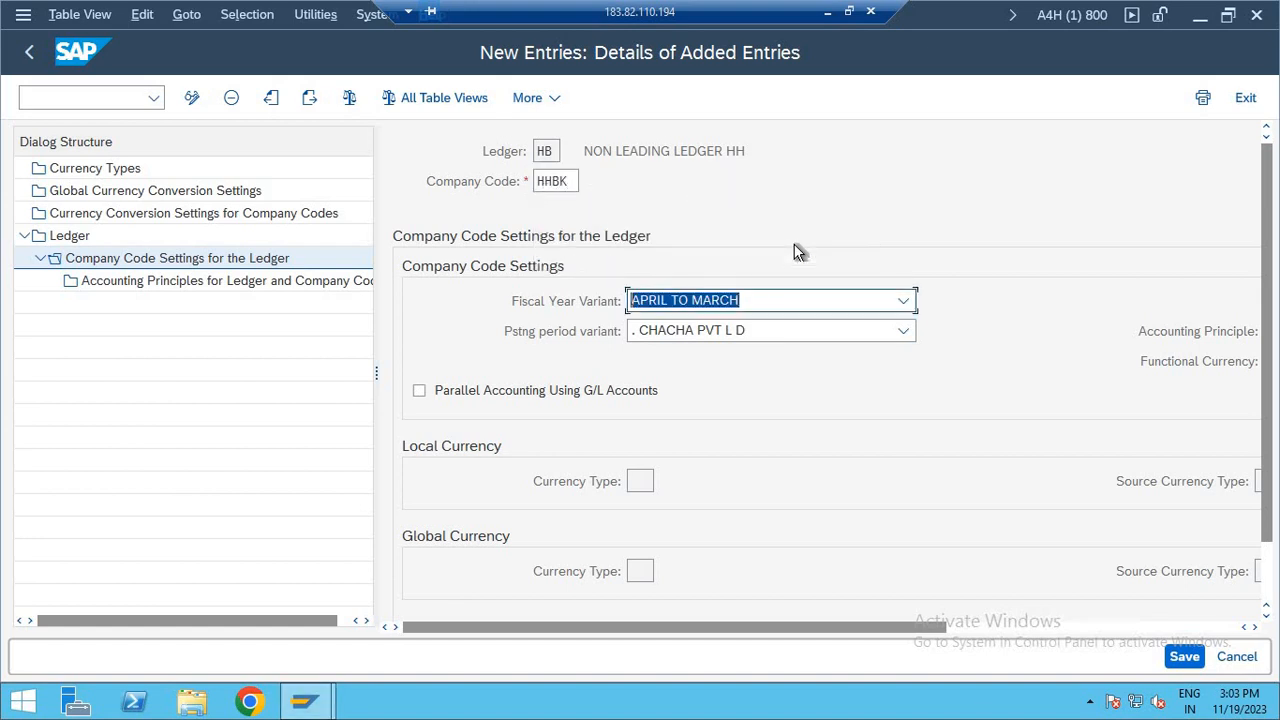
# Set the posting period variant of the HHBK ledger entry to HHBK VARIANT FOR COMPANY.
pyautogui.click(797, 338)
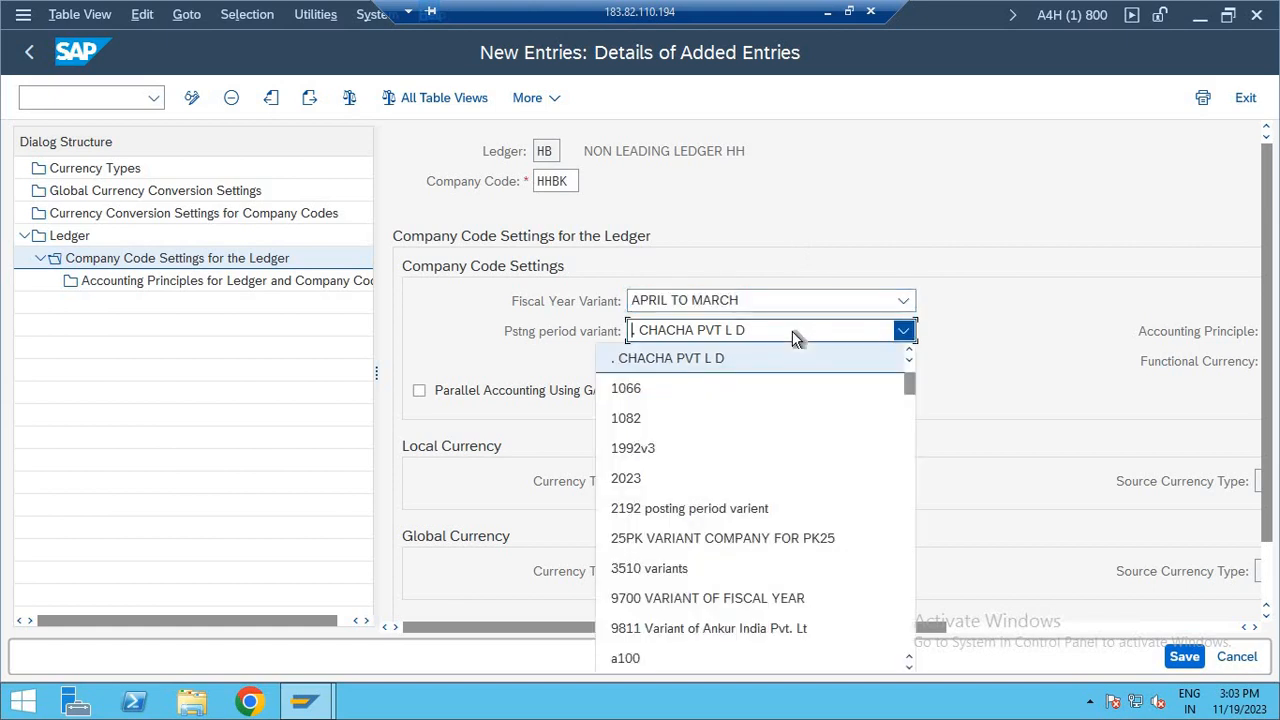
pyautogui.write('hh')
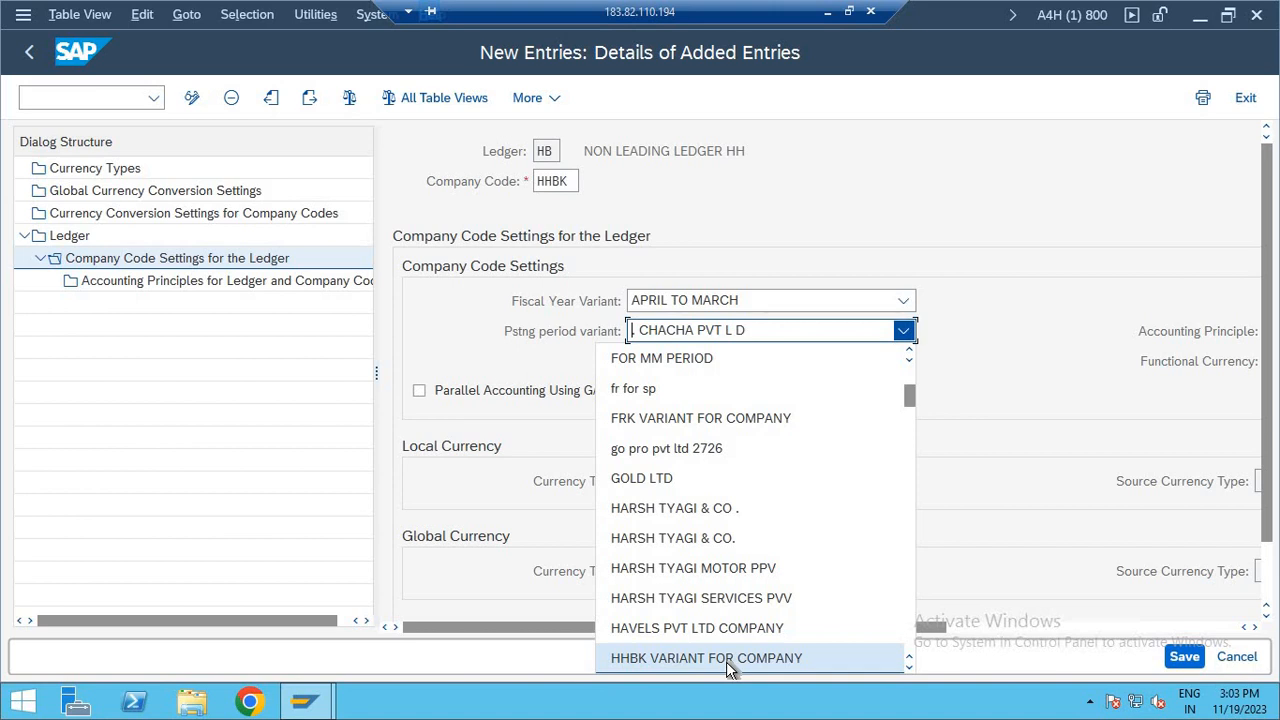
pyautogui.click(728, 662)
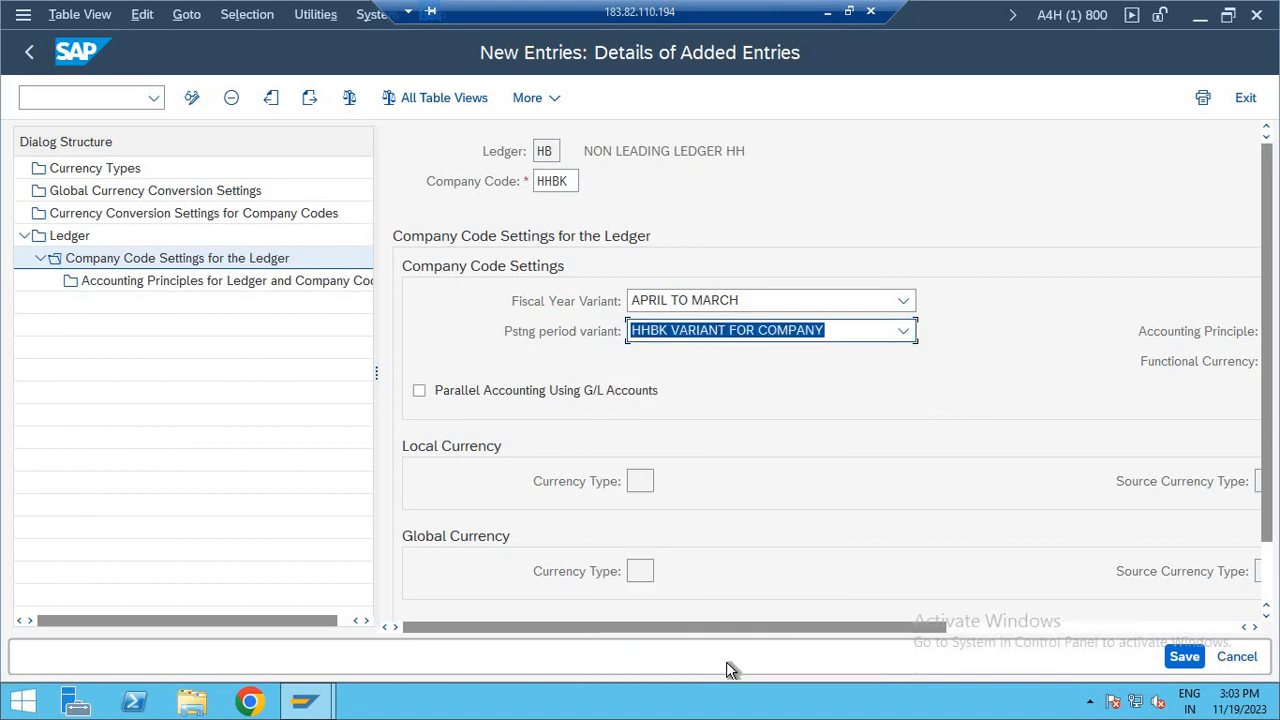
# Look up the local currency type, apply 10, Company Code Currency, and save the company code settings for ledger HB.
pyautogui.click(645, 482)
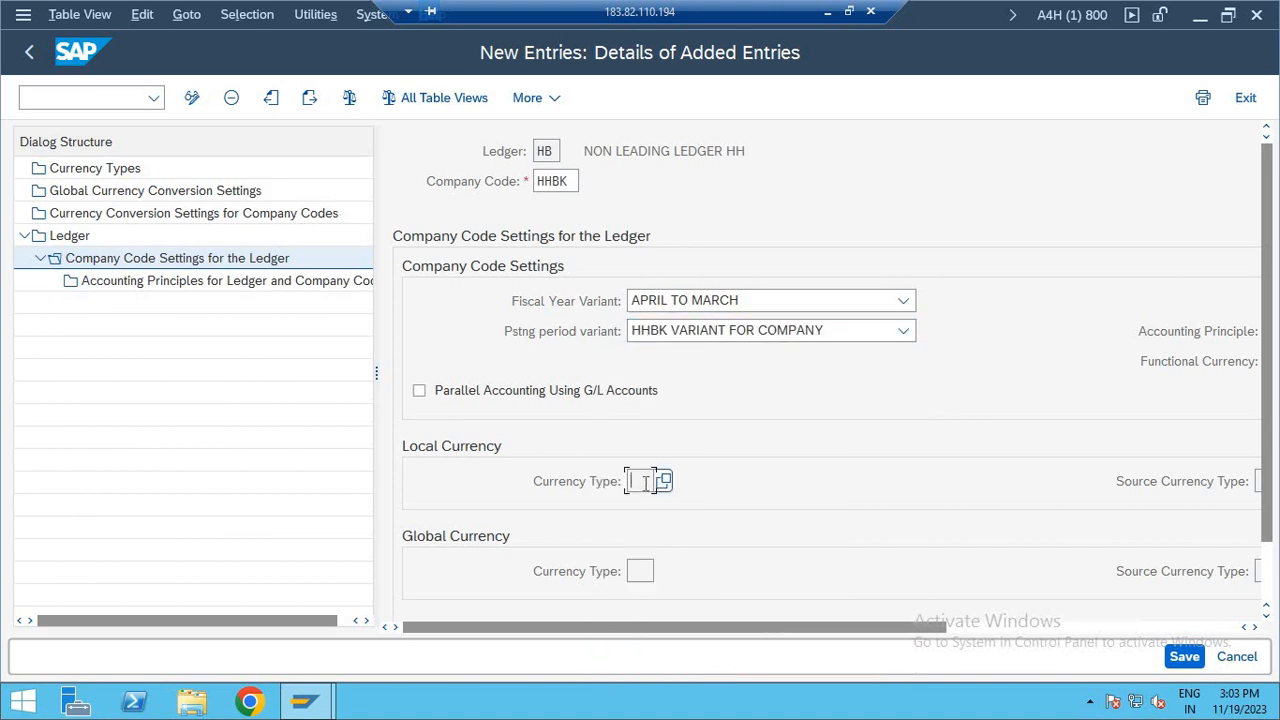
pyautogui.click(663, 481)
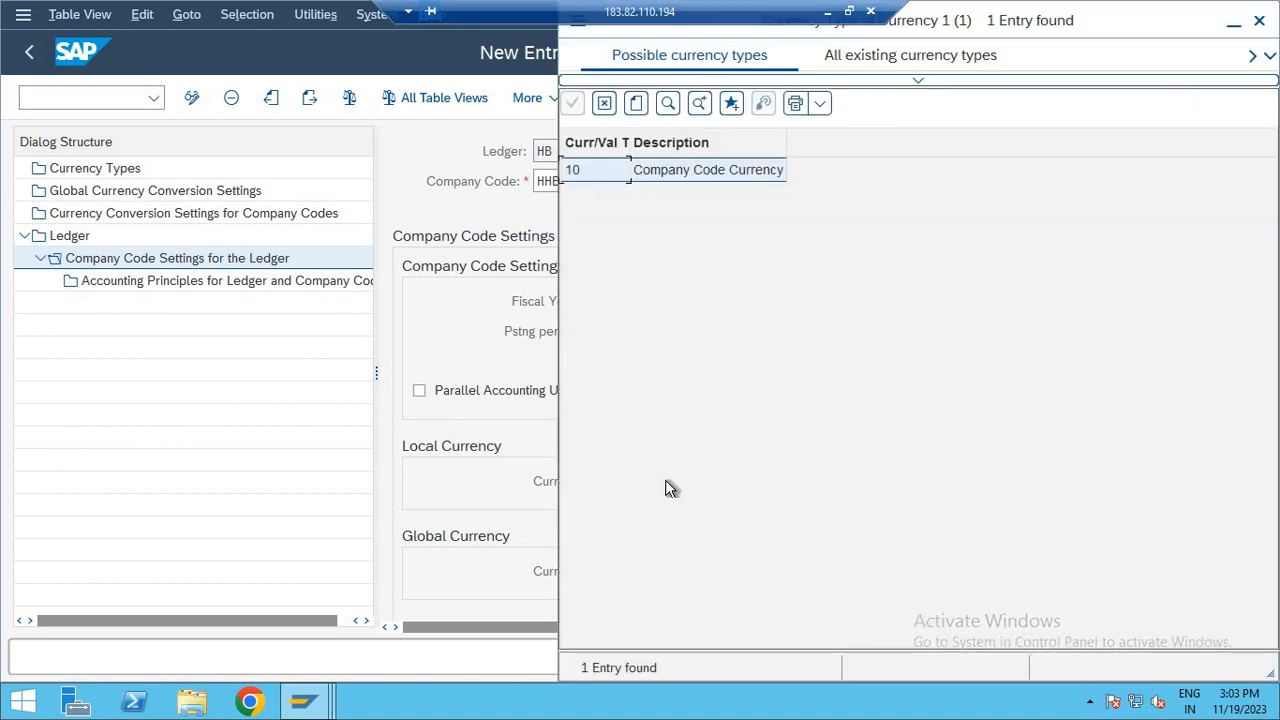
pyautogui.press('Return')
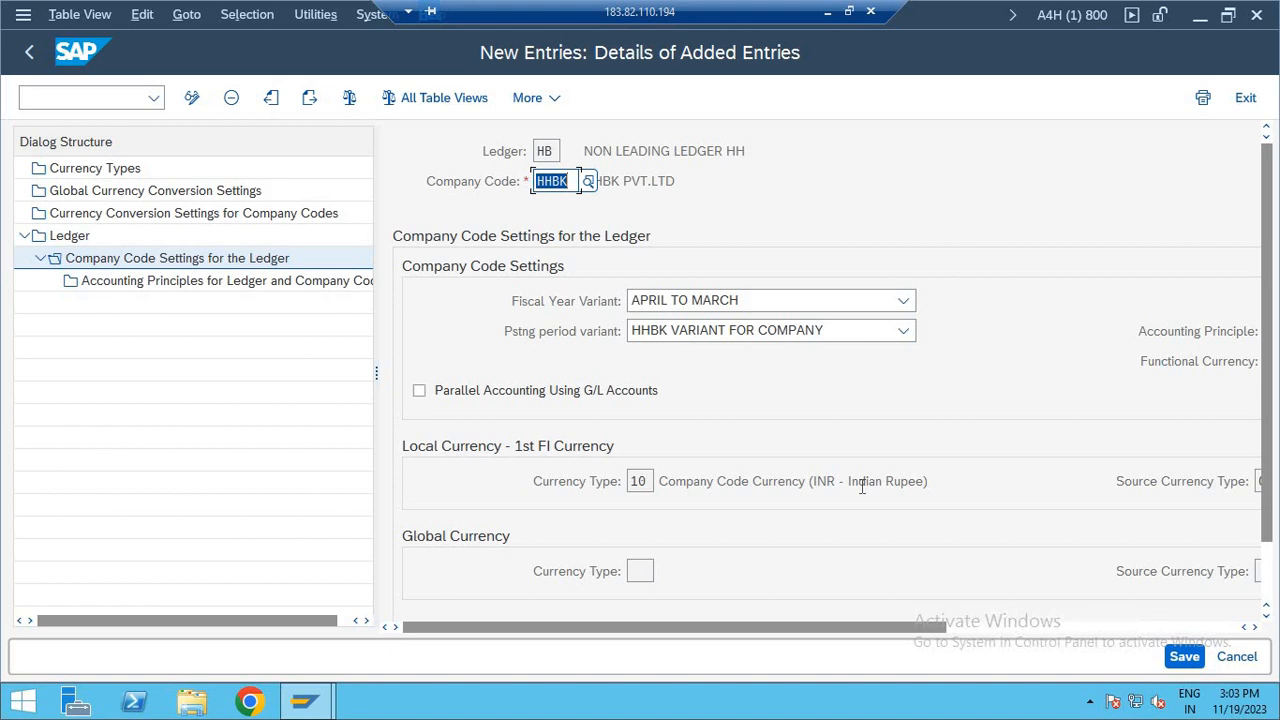
pyautogui.click(1186, 658)
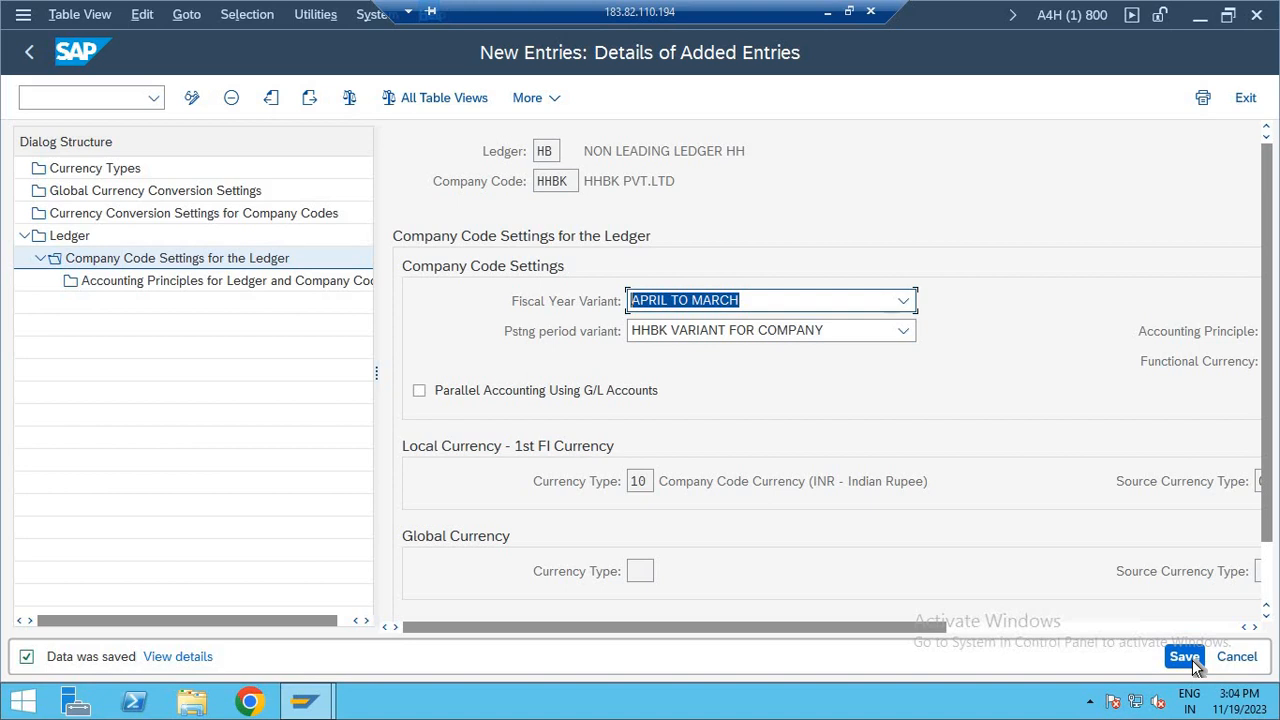
# Return to the SAP Easy Access menu and expand Accounting, Financial Accounting, General Ledger and Document Entry to find FB50.
pyautogui.click(70, 97)
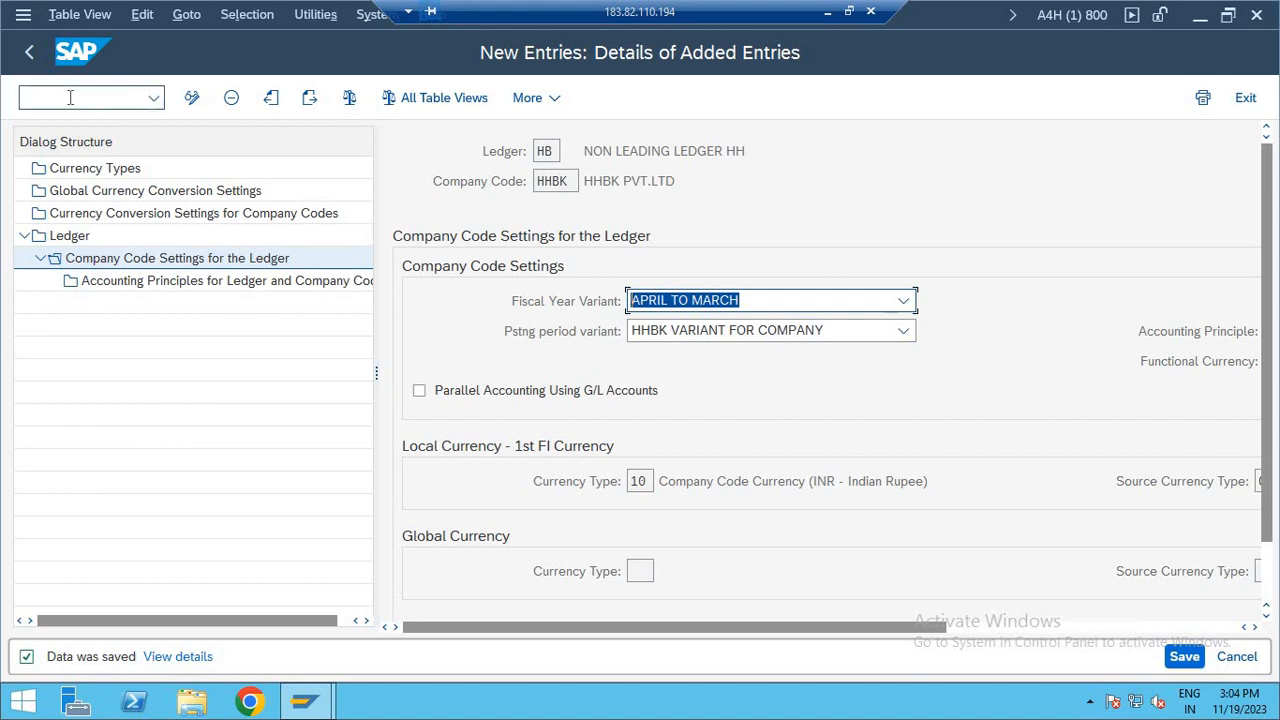
pyautogui.write('/n')
pyautogui.press('Return')
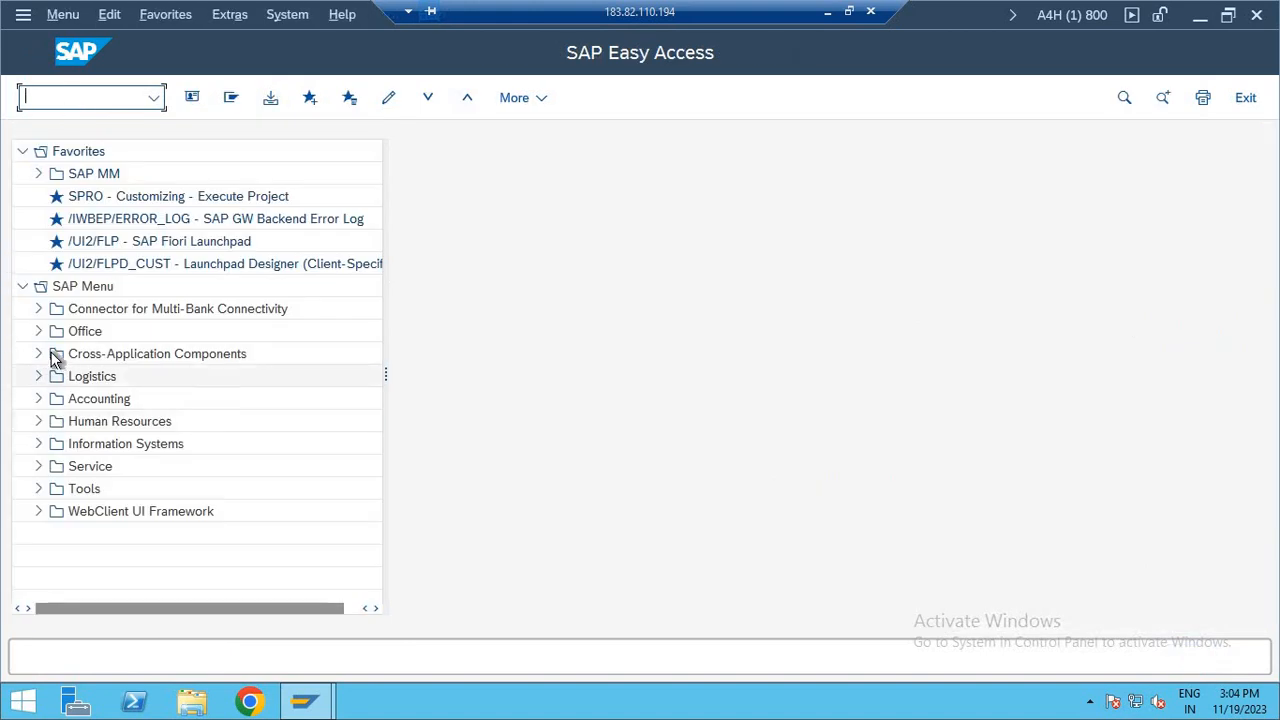
pyautogui.click(39, 399)
pyautogui.doubleClick(113, 424)
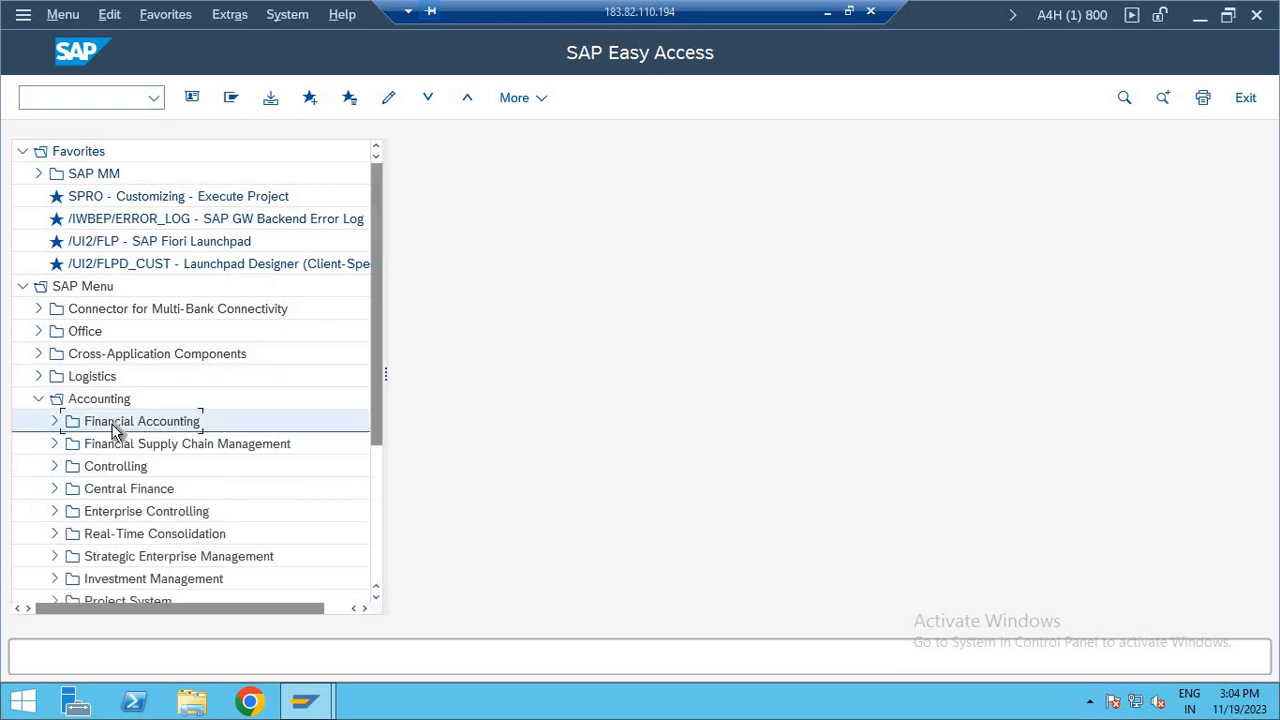
pyautogui.press('Right')
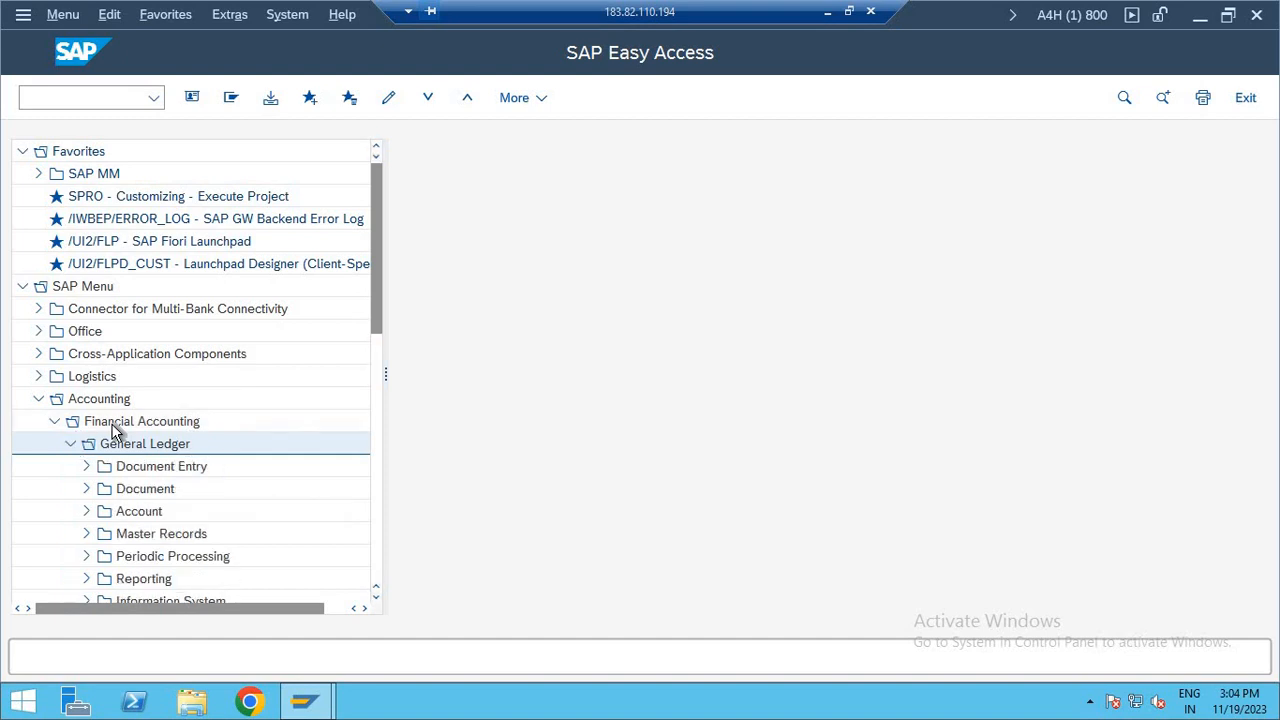
pyautogui.press('Down')
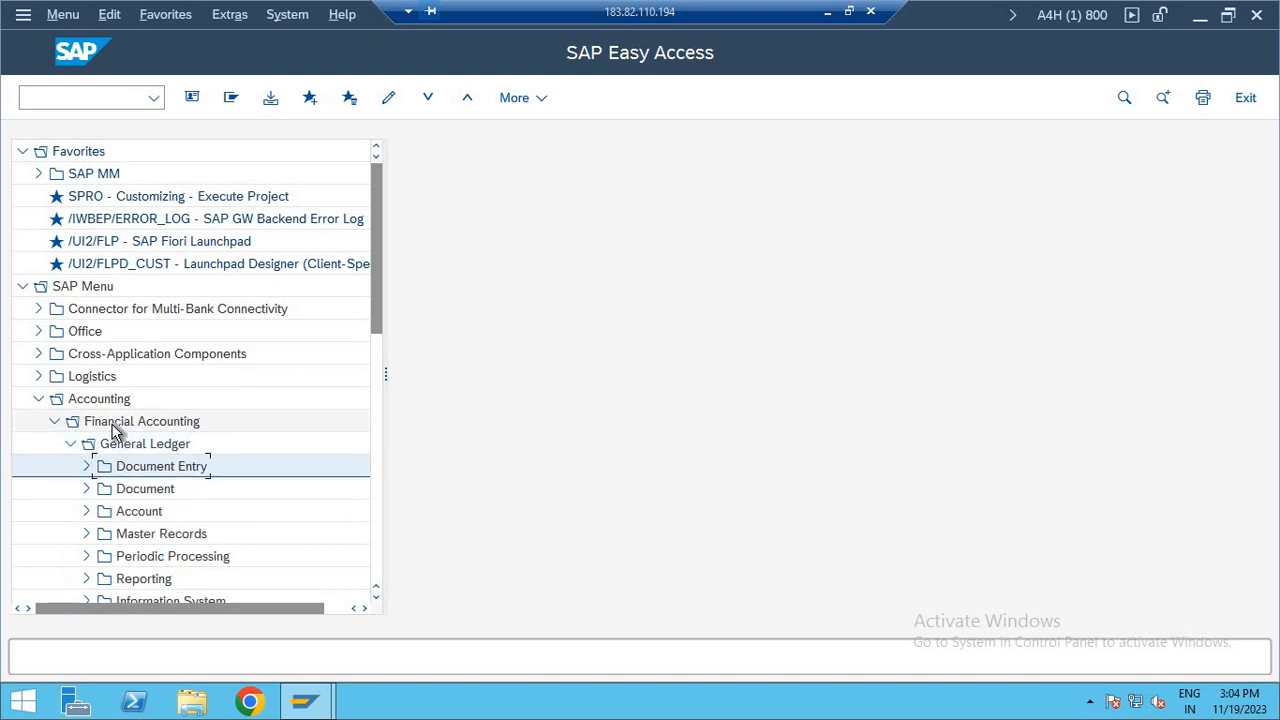
pyautogui.press('Right')
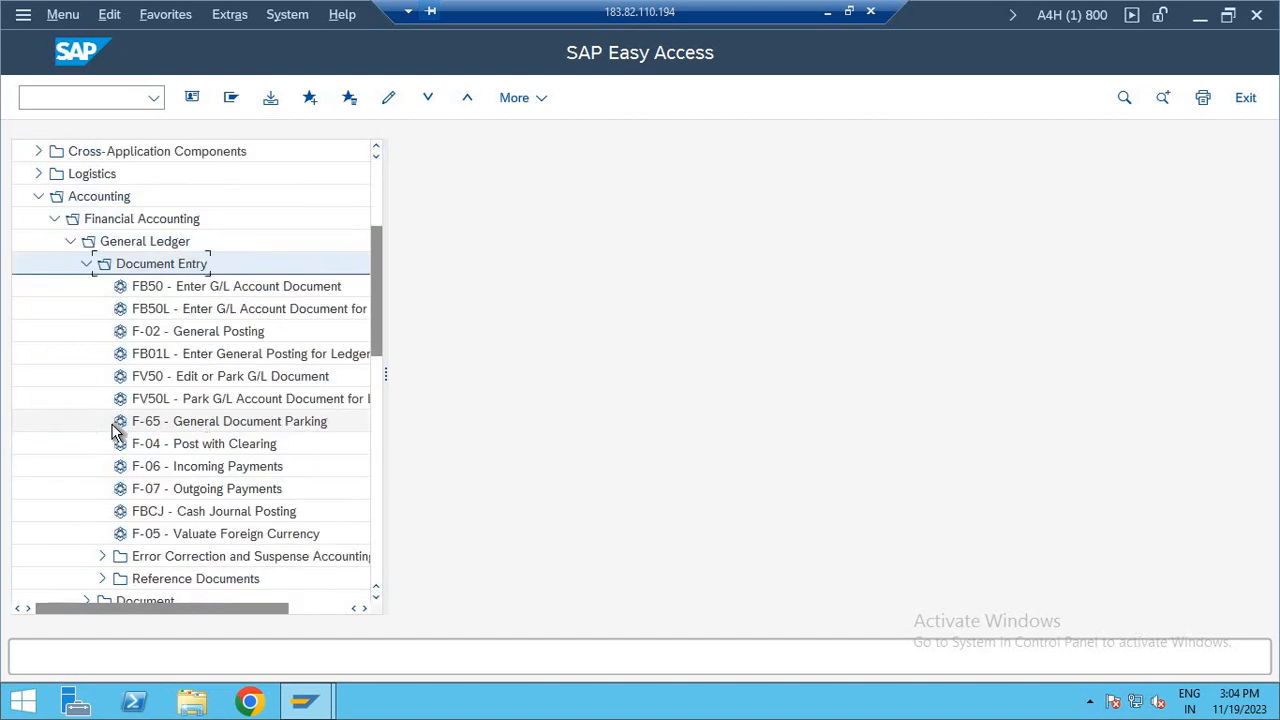
pyautogui.press('Down')
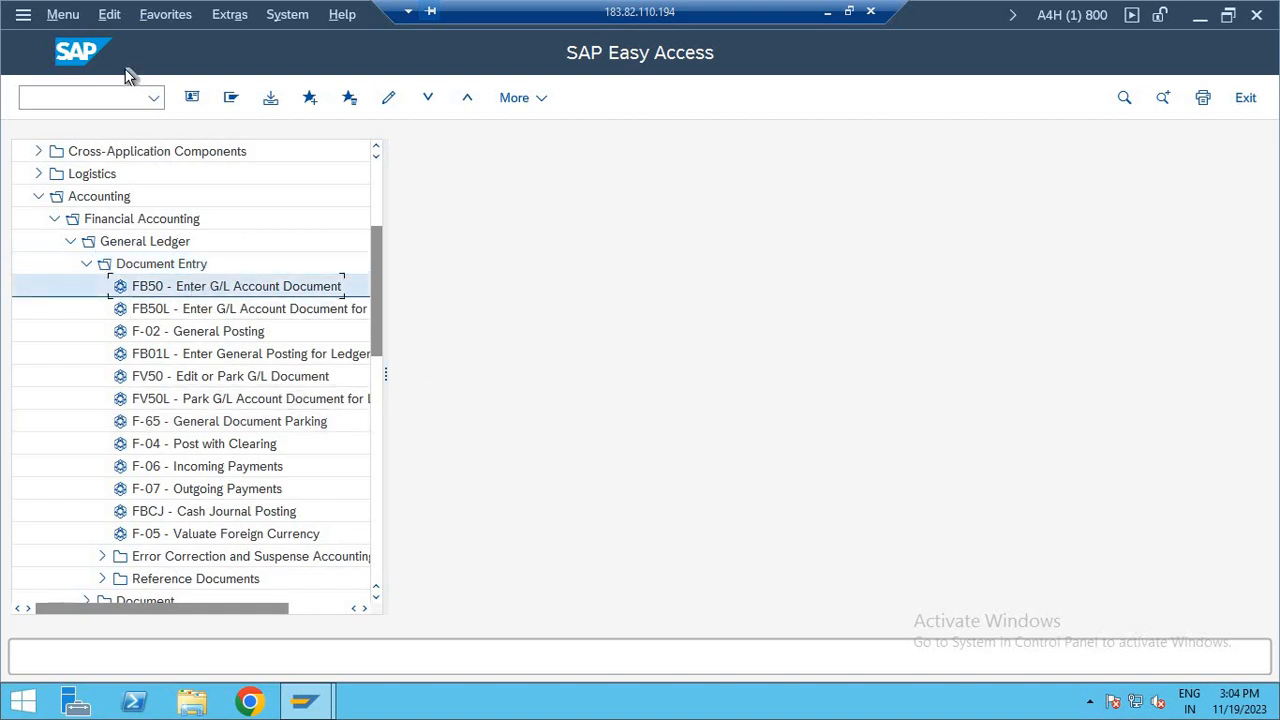
pyautogui.click(83, 97)
pyautogui.write('FB50')
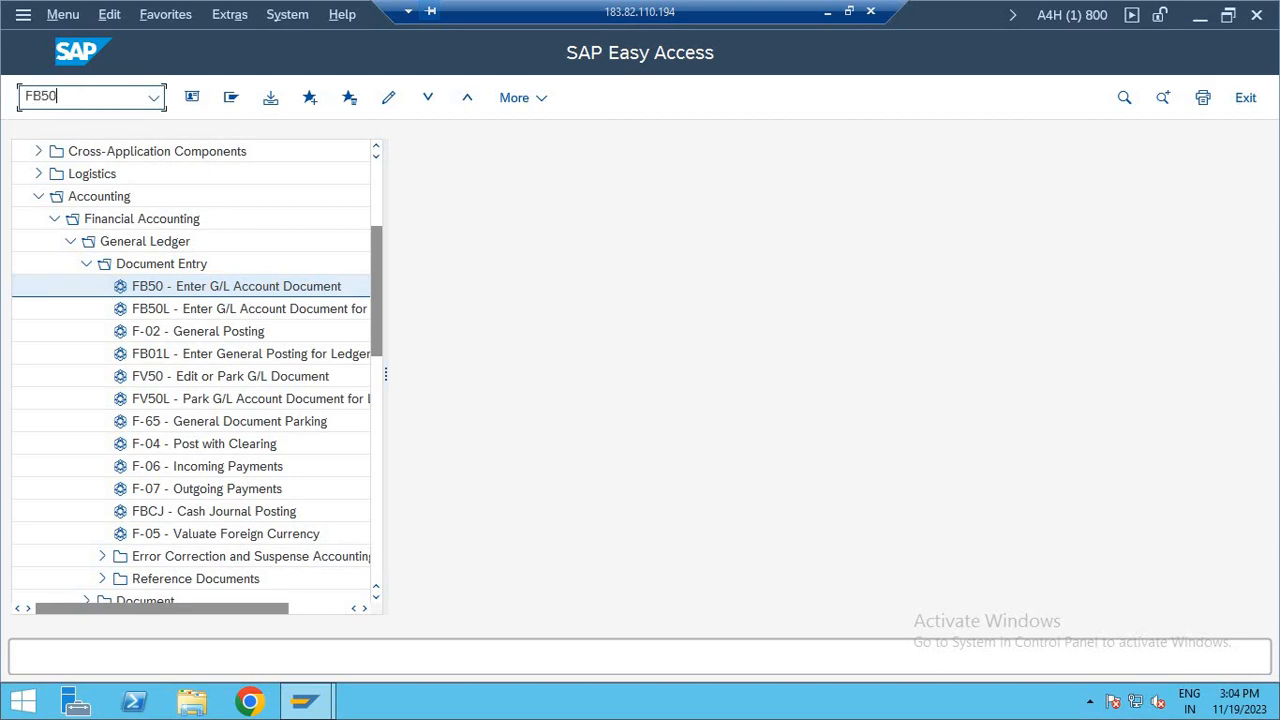
pyautogui.press('Return')
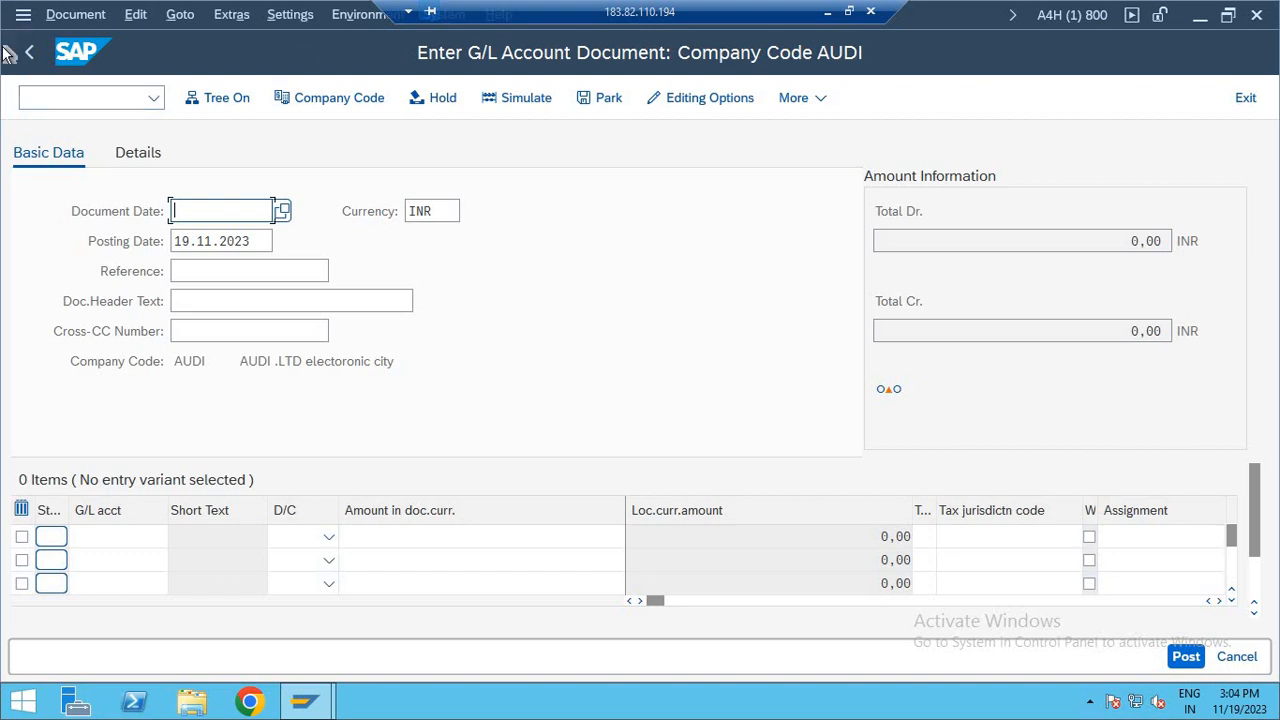
pyautogui.click(282, 211)
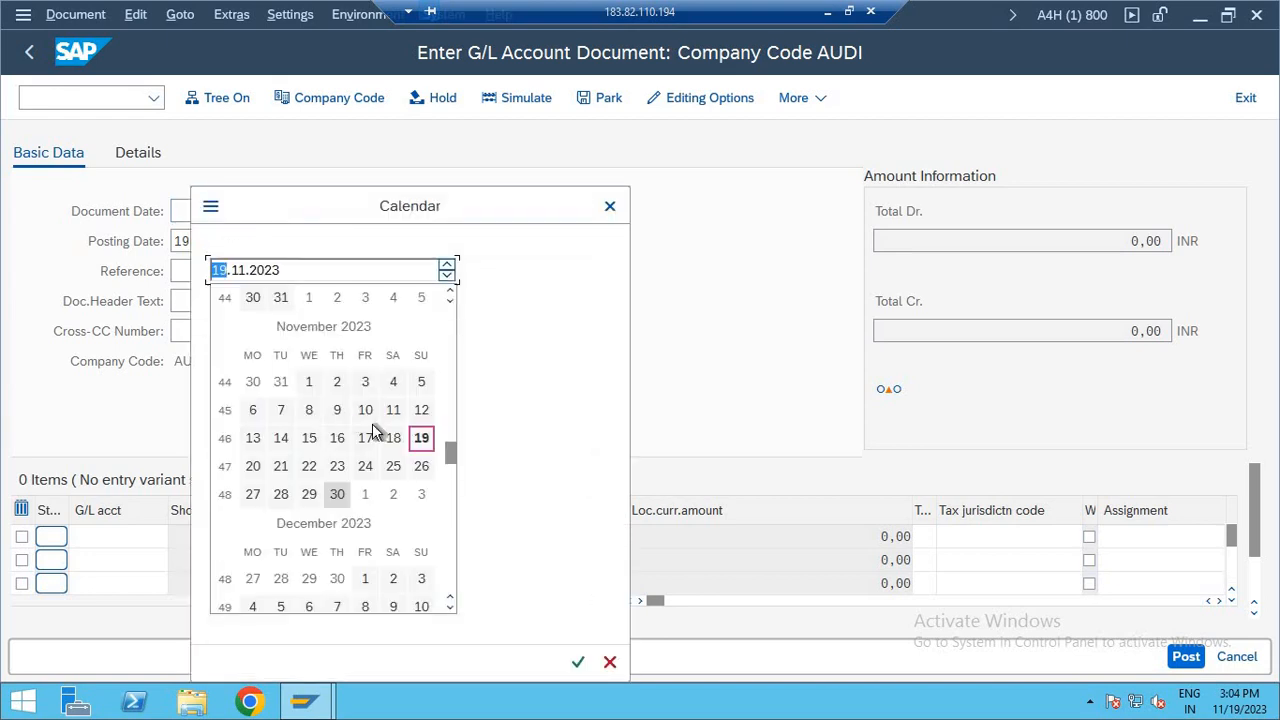
pyautogui.doubleClick(366, 414)
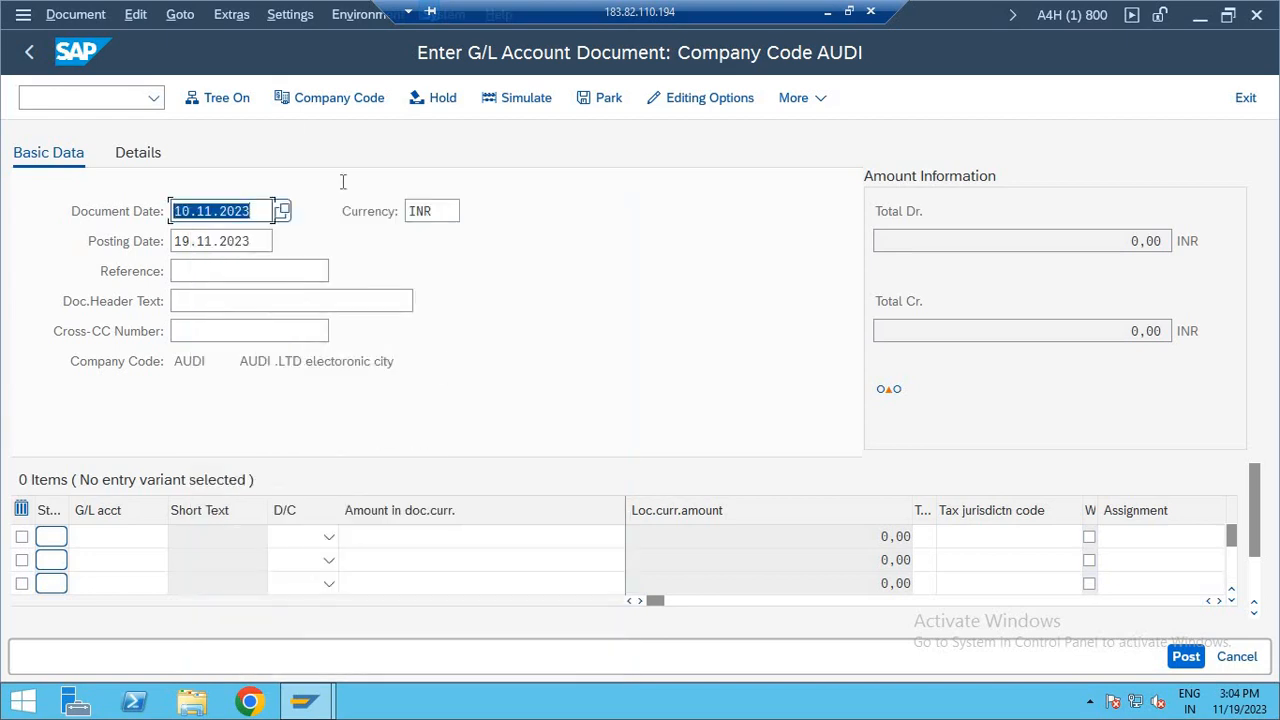
pyautogui.click(282, 211)
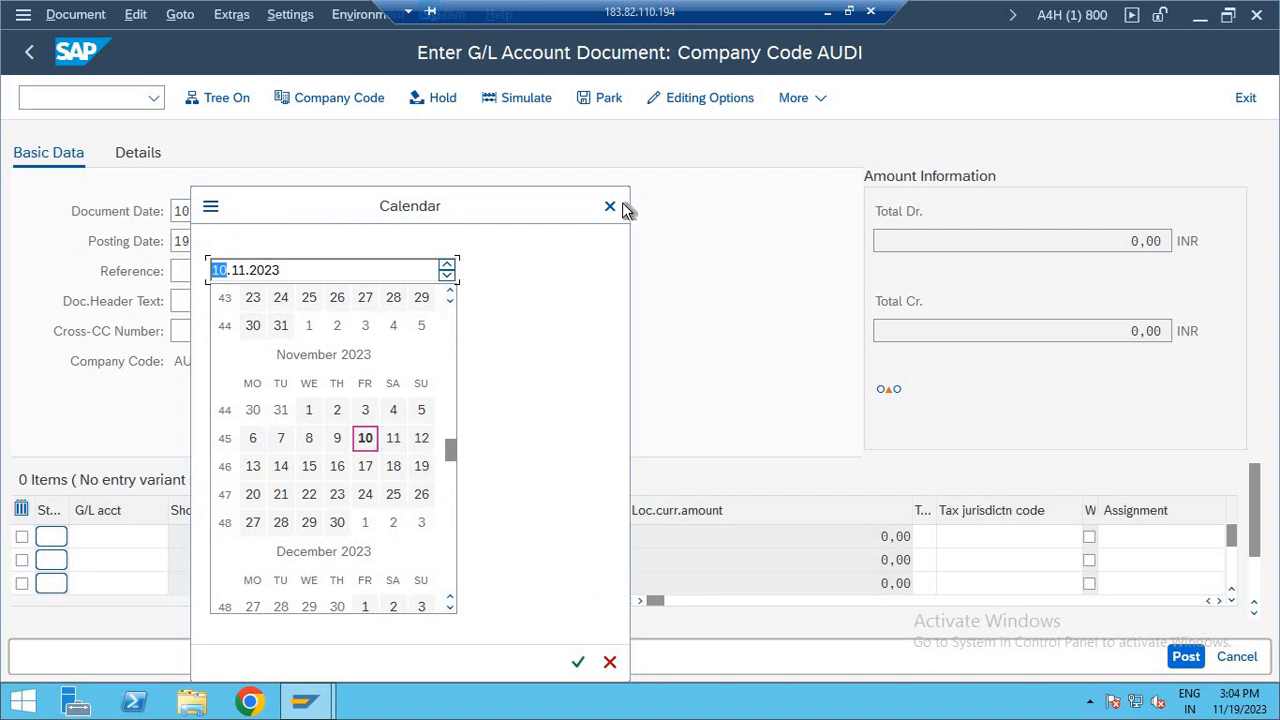
pyautogui.click(610, 207)
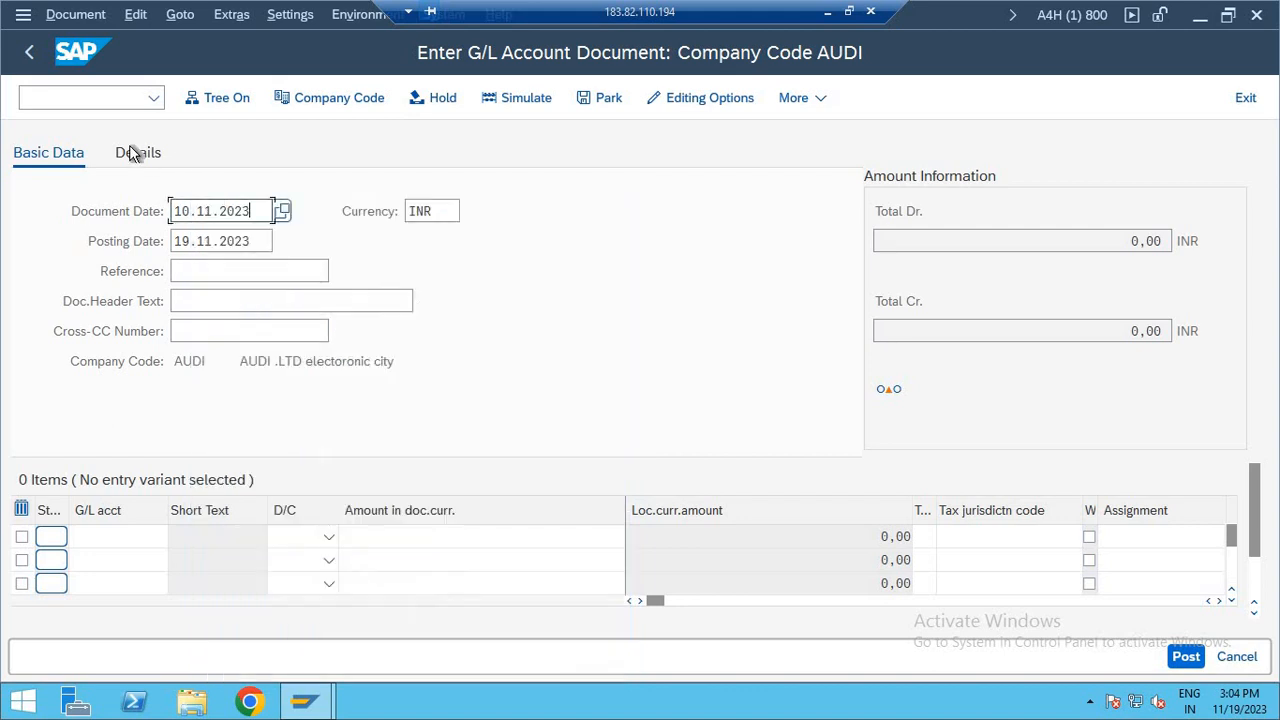
pyautogui.click(100, 96)
pyautogui.write('/n')
pyautogui.press('Return')
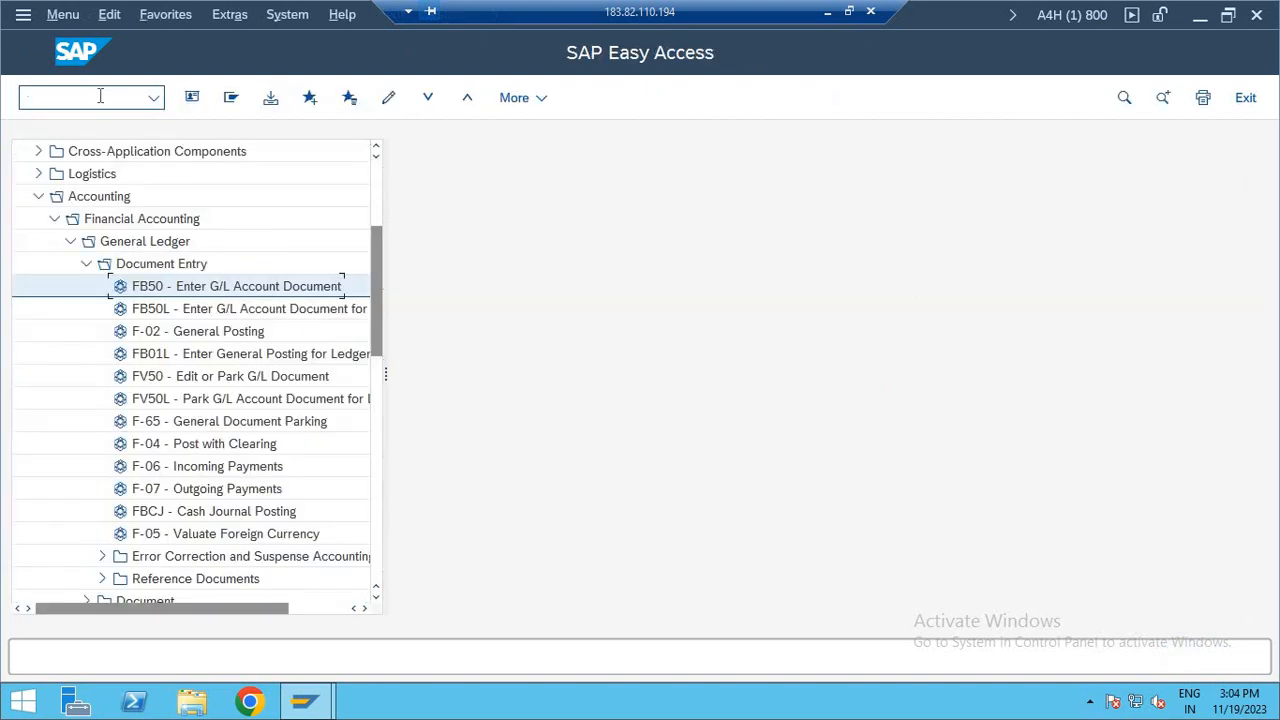
# Open transaction FB50 for entering a G/L account document and change the company code to HHBK.
pyautogui.write('FB50')
pyautogui.press('Return')
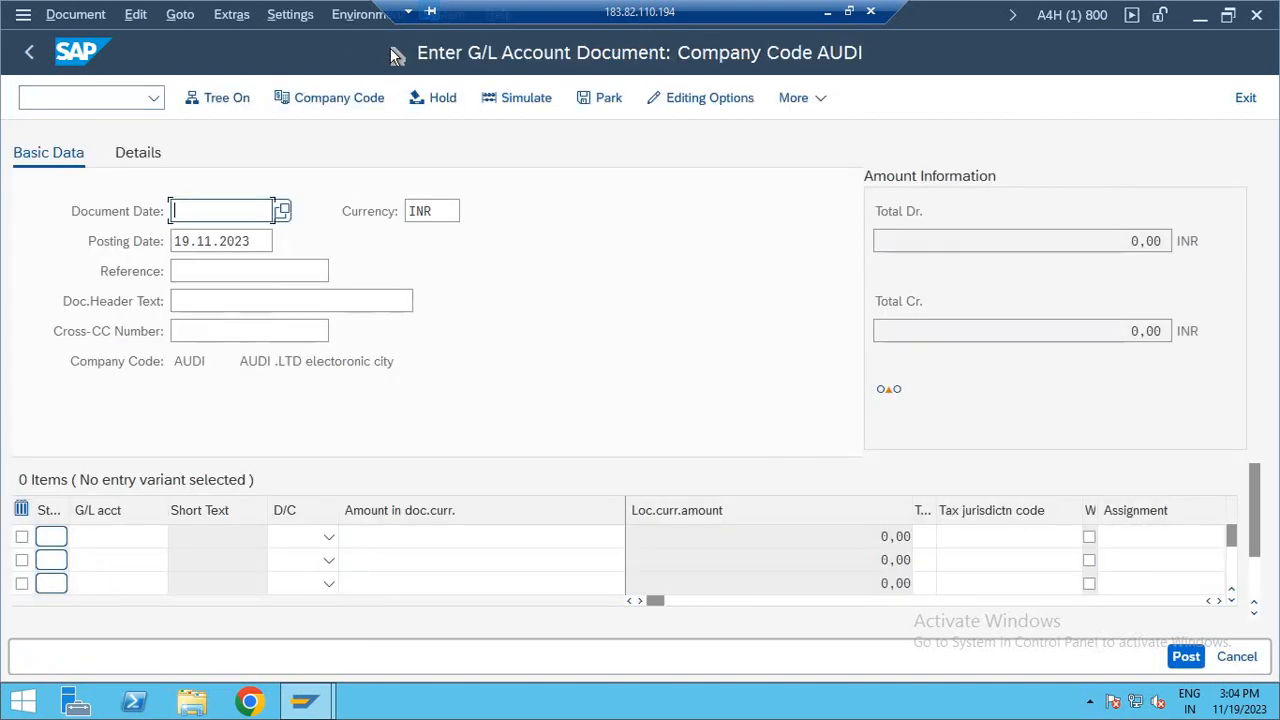
pyautogui.click(352, 108)
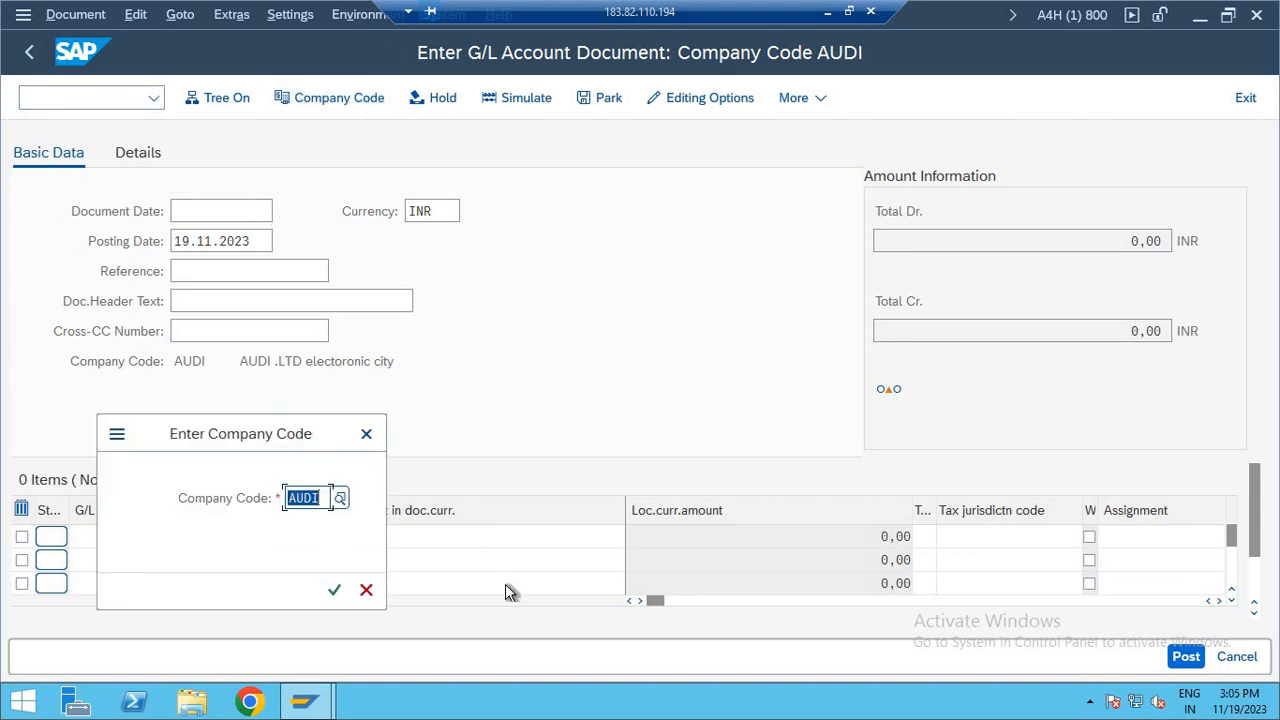
pyautogui.press('BackSpace')
pyautogui.write('HHBK')
pyautogui.press('Return')
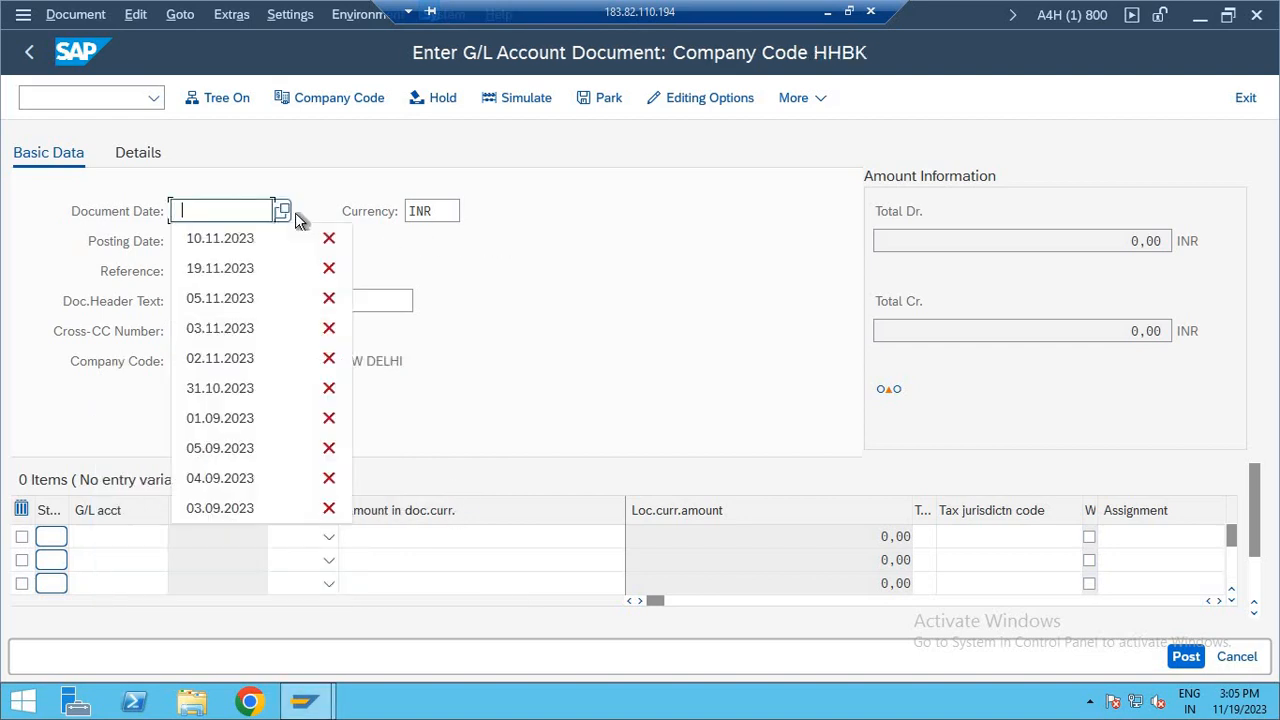
# Set the document date of the G/L account document to 19.11.2023.
pyautogui.click(222, 269)
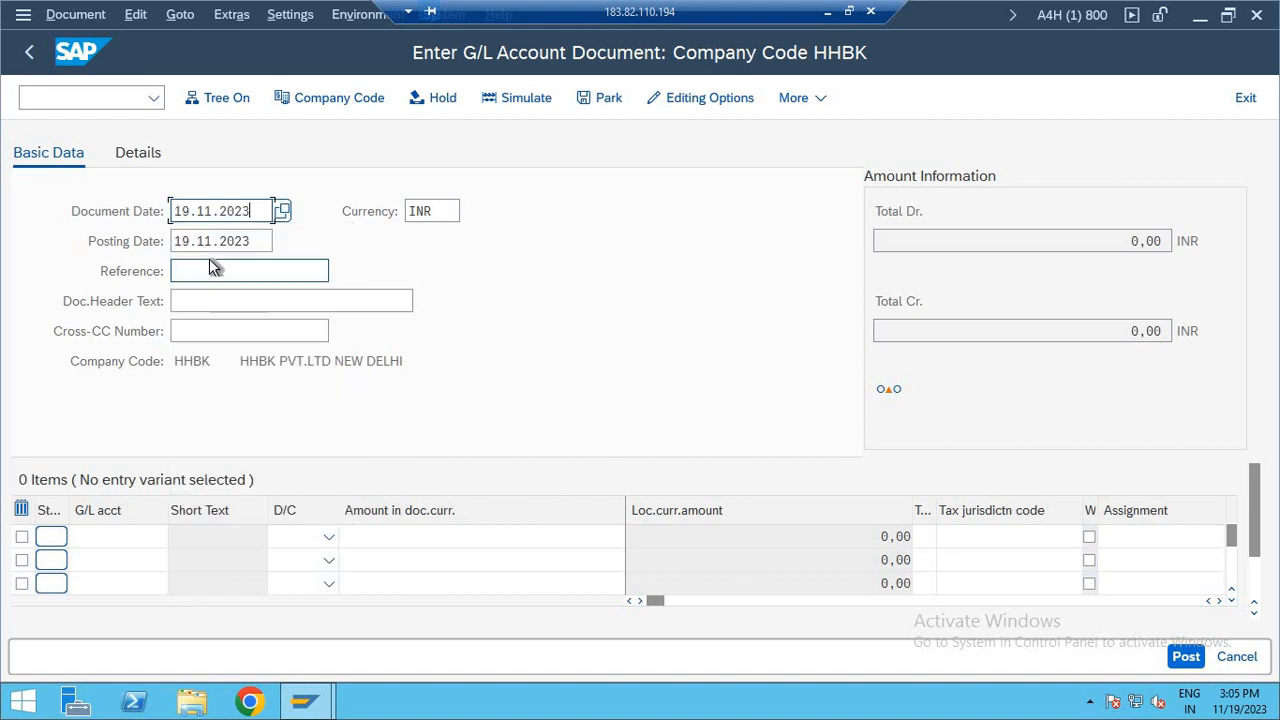
pyautogui.click(284, 212)
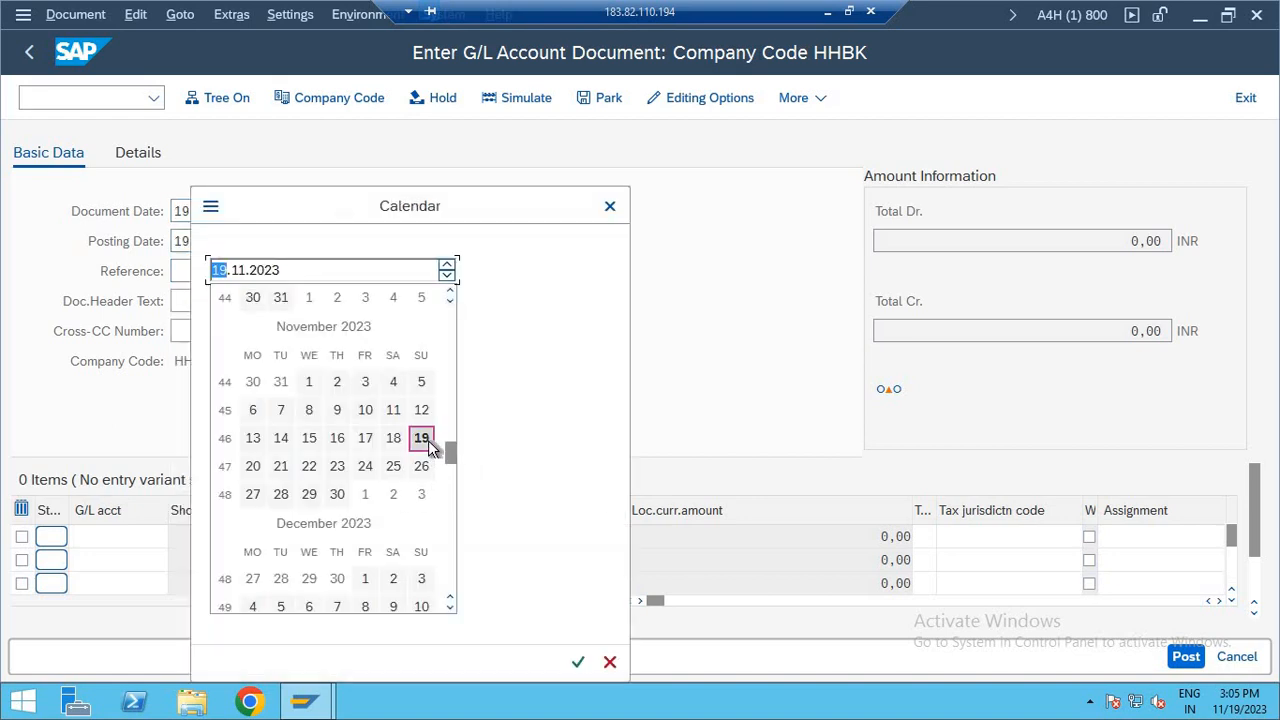
pyautogui.doubleClick(421, 439)
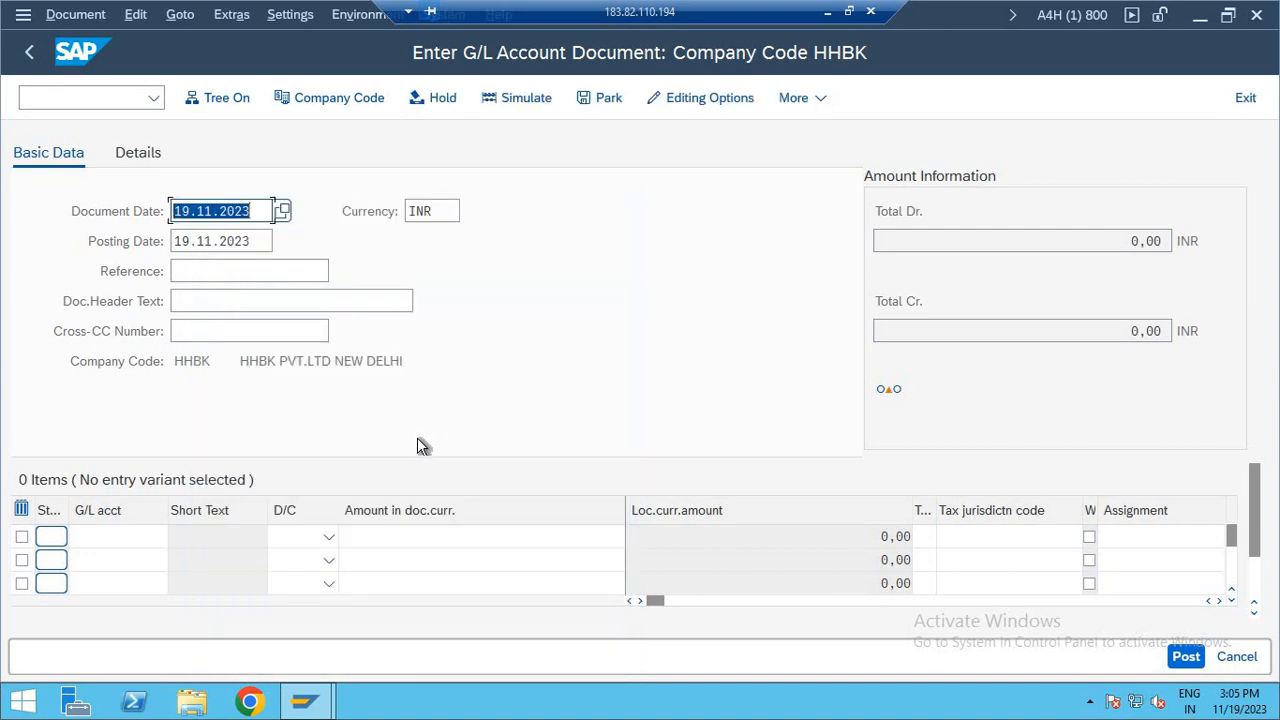
# Set the first line item to Debit and the second to Credit, each with an amount of 2500.
pyautogui.click(307, 545)
pyautogui.click(309, 600)
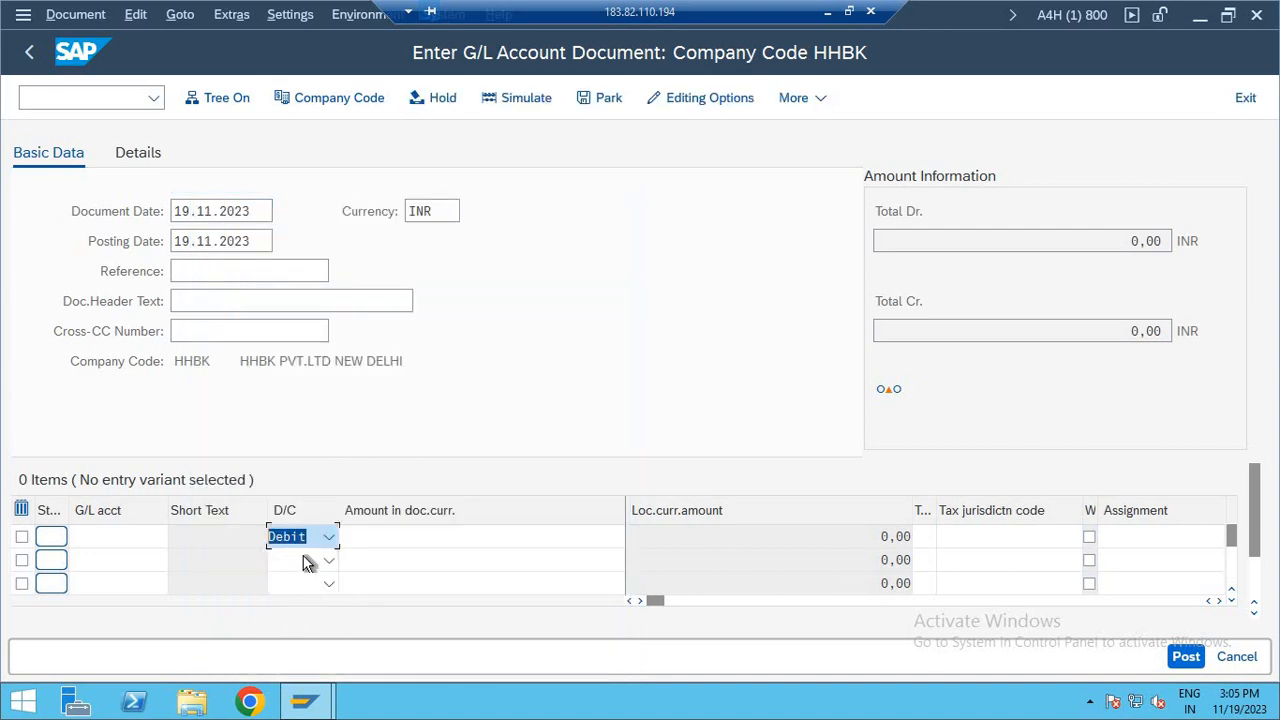
pyautogui.click(307, 562)
pyautogui.click(303, 474)
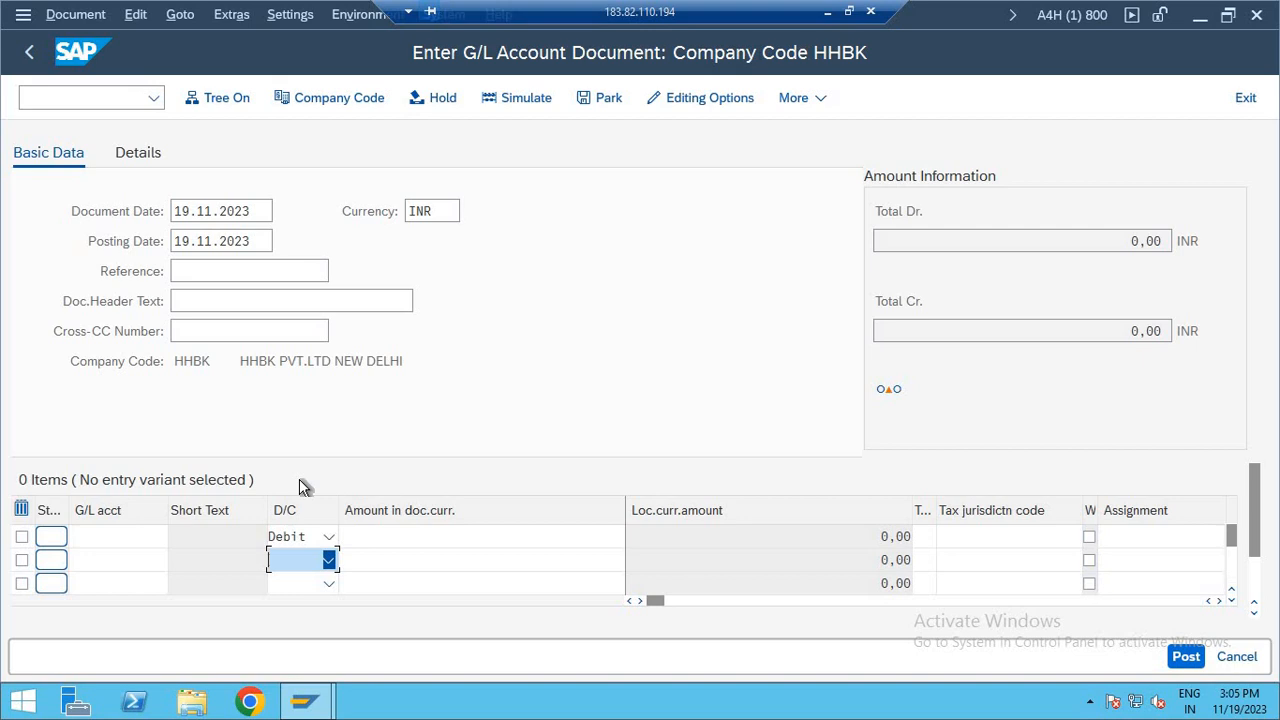
pyautogui.click(421, 537)
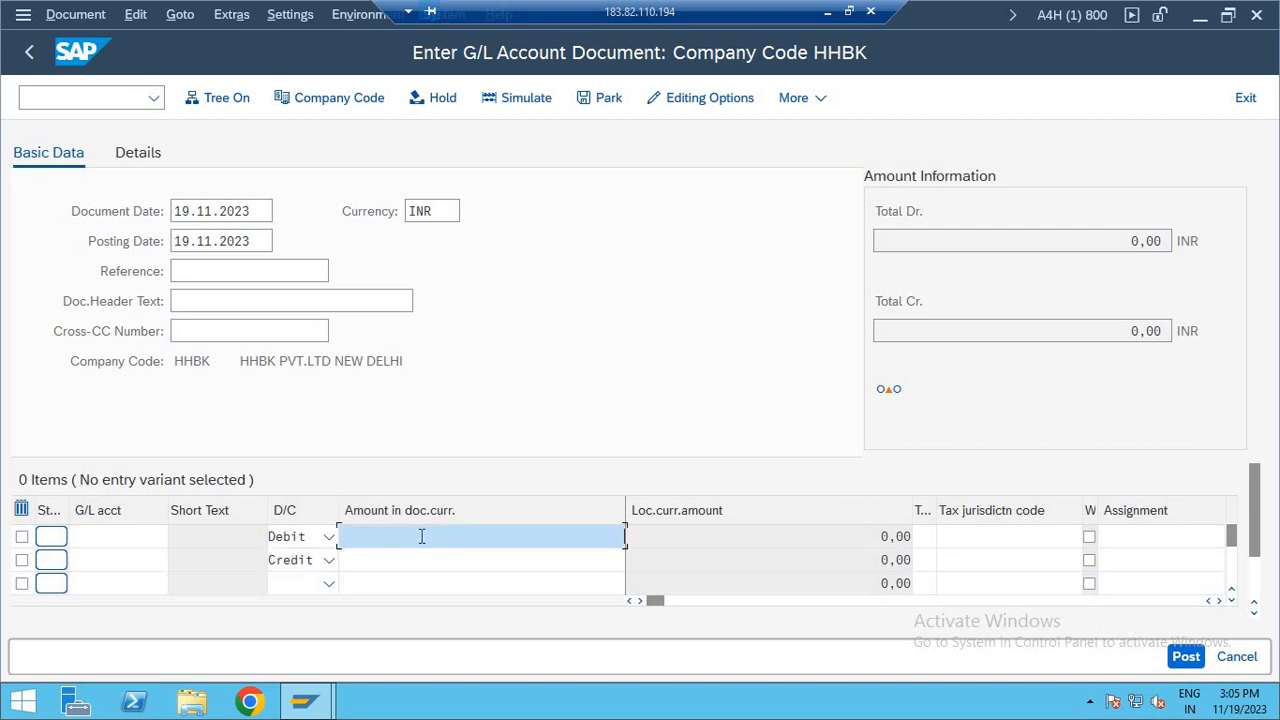
pyautogui.write('250')
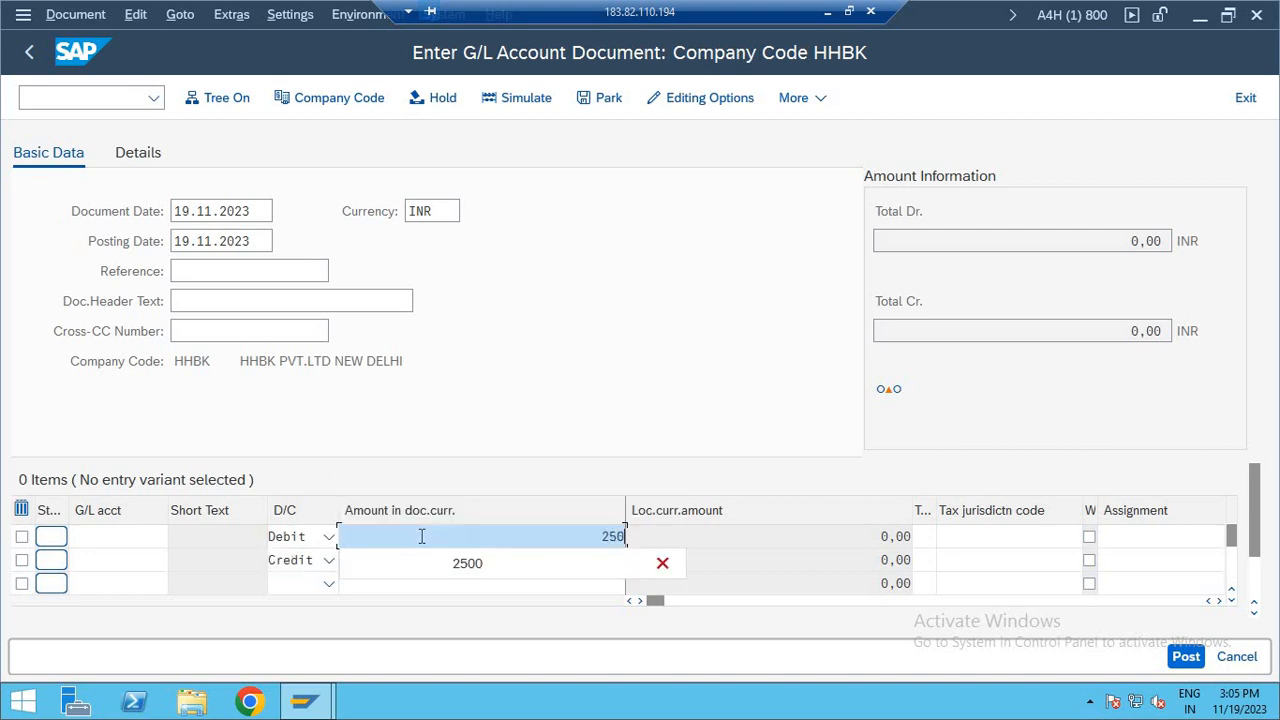
pyautogui.write('0')
pyautogui.press('Down')
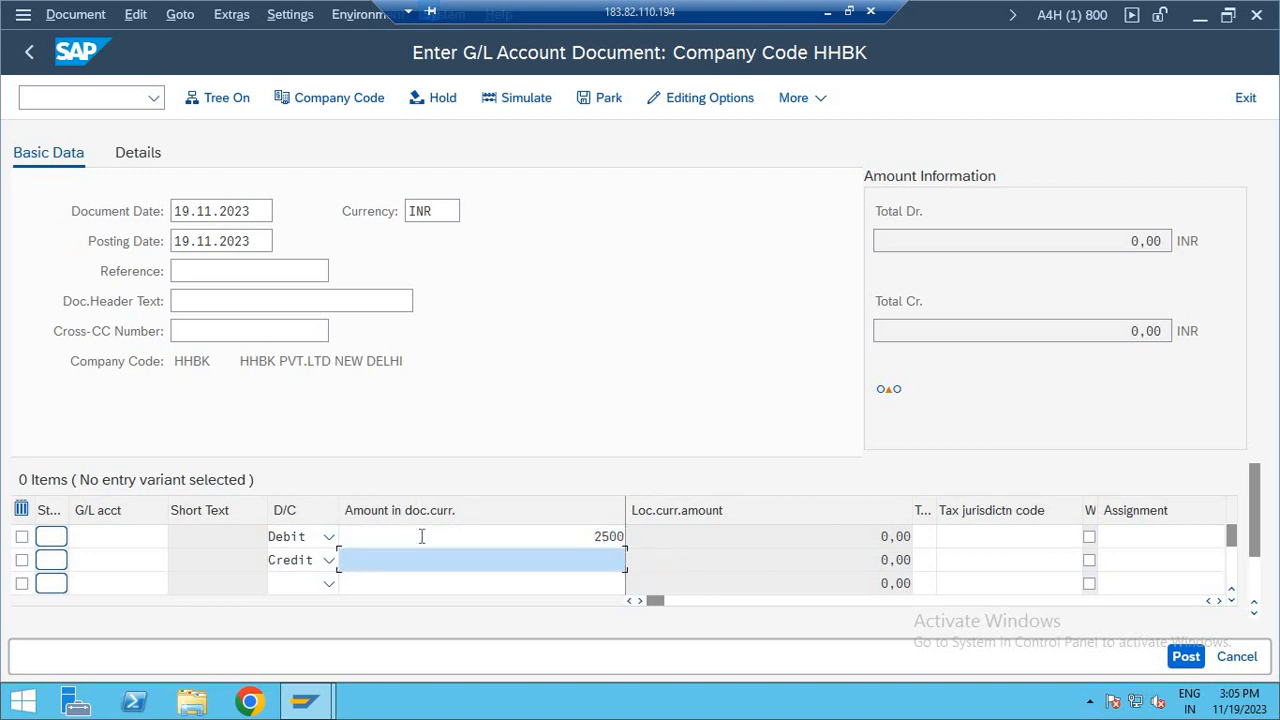
pyautogui.write('2500')
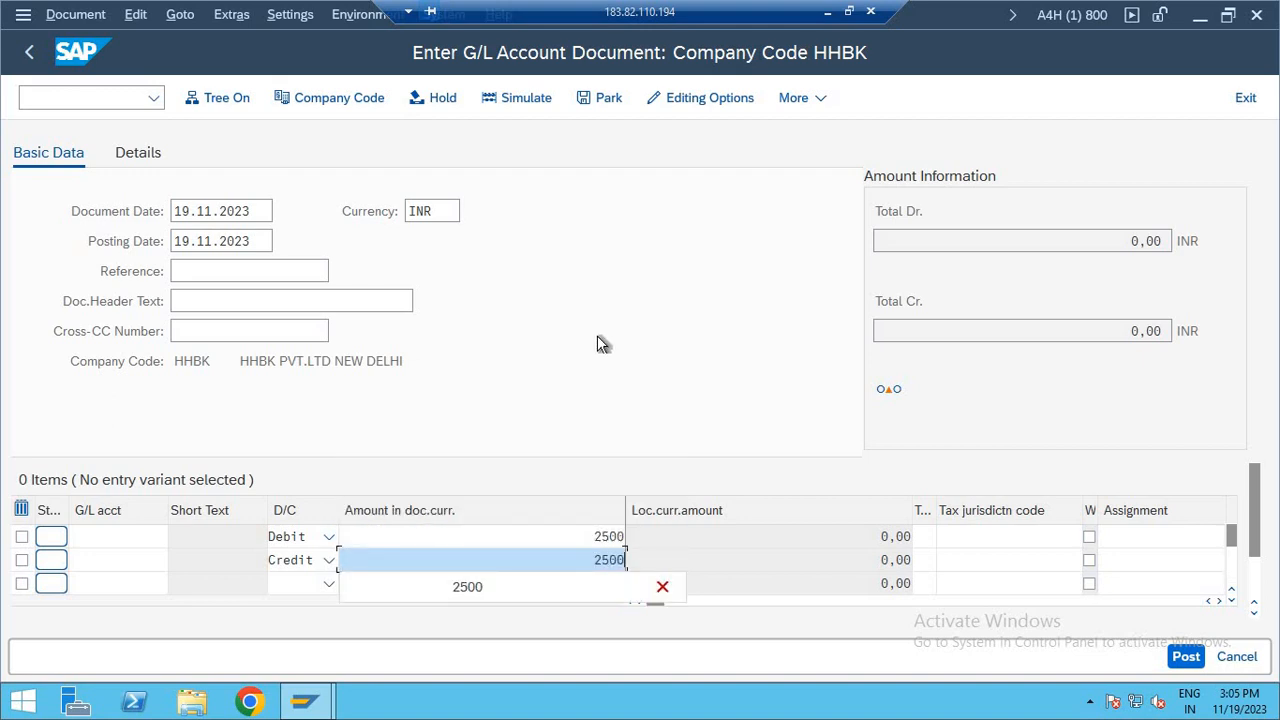
pyautogui.press('Return')
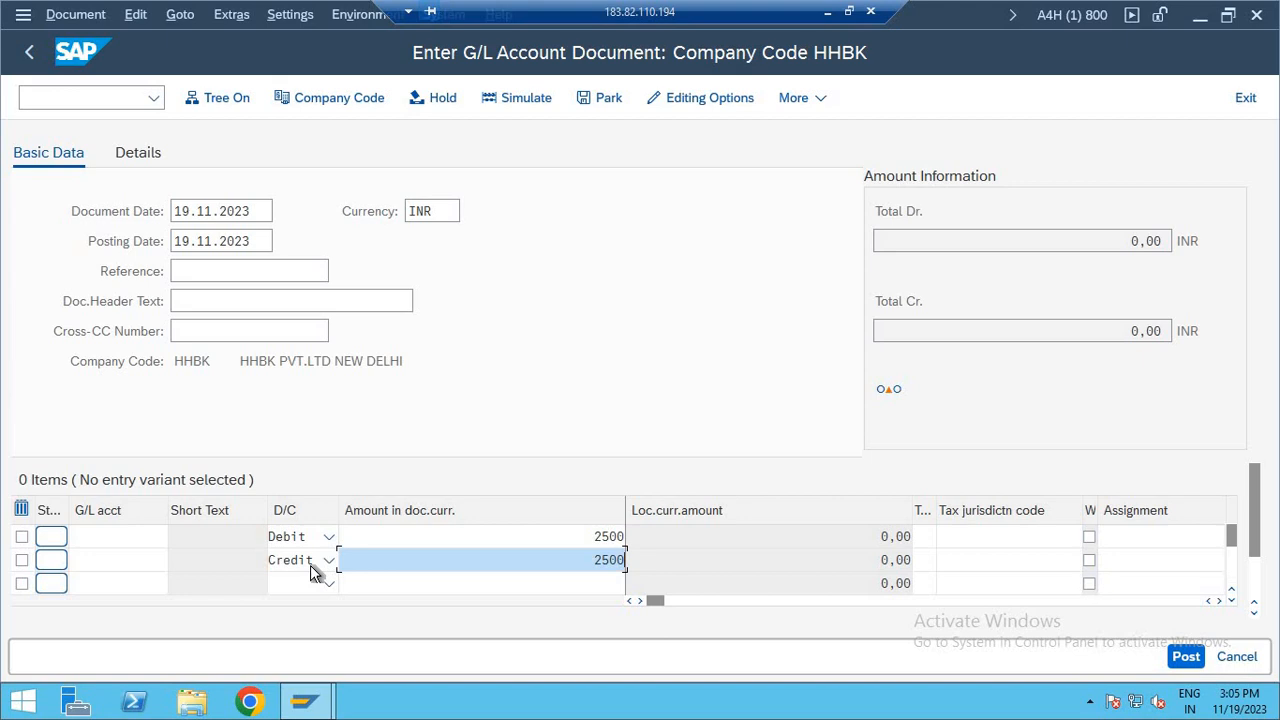
# Look up the G/L accounts of company code HHBK and assign 100, BUILDING A/C, to the debit line.
pyautogui.click(145, 538)
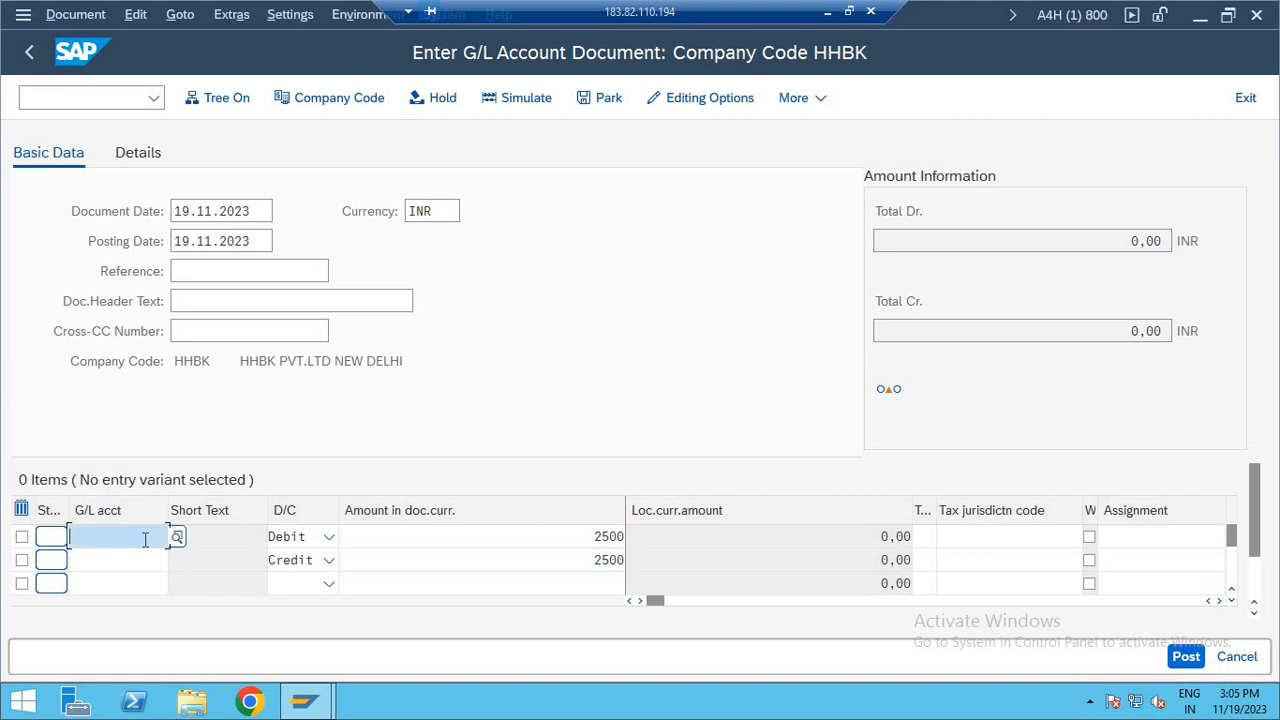
pyautogui.click(179, 536)
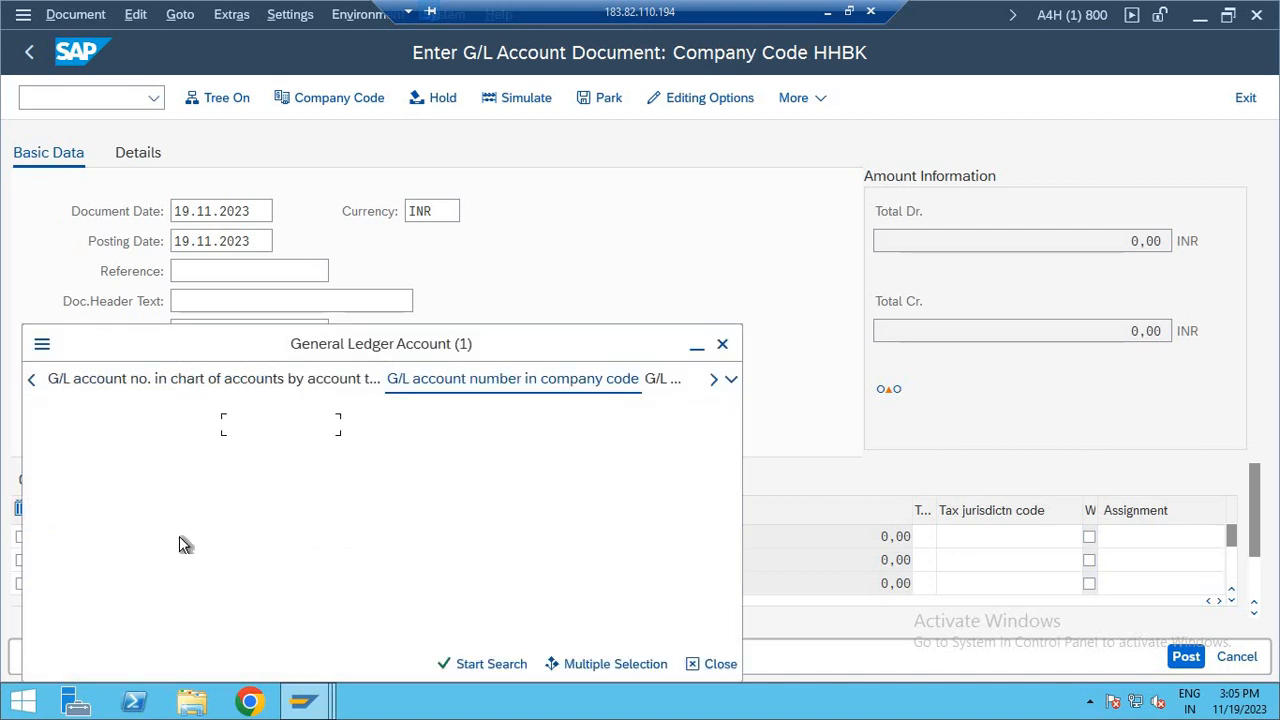
pyautogui.press('Return')
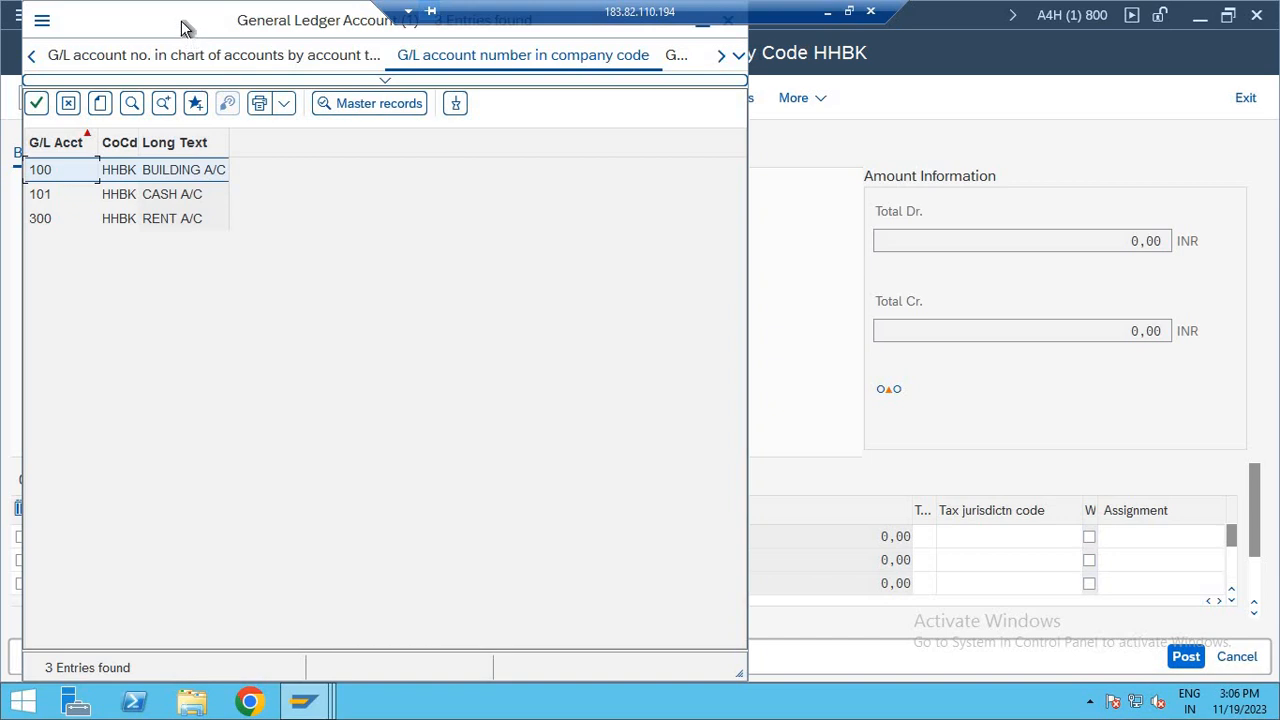
pyautogui.moveTo(190, 30); pyautogui.dragTo(297, 117)
pyautogui.moveTo(502, 234); pyautogui.dragTo(569, 112)
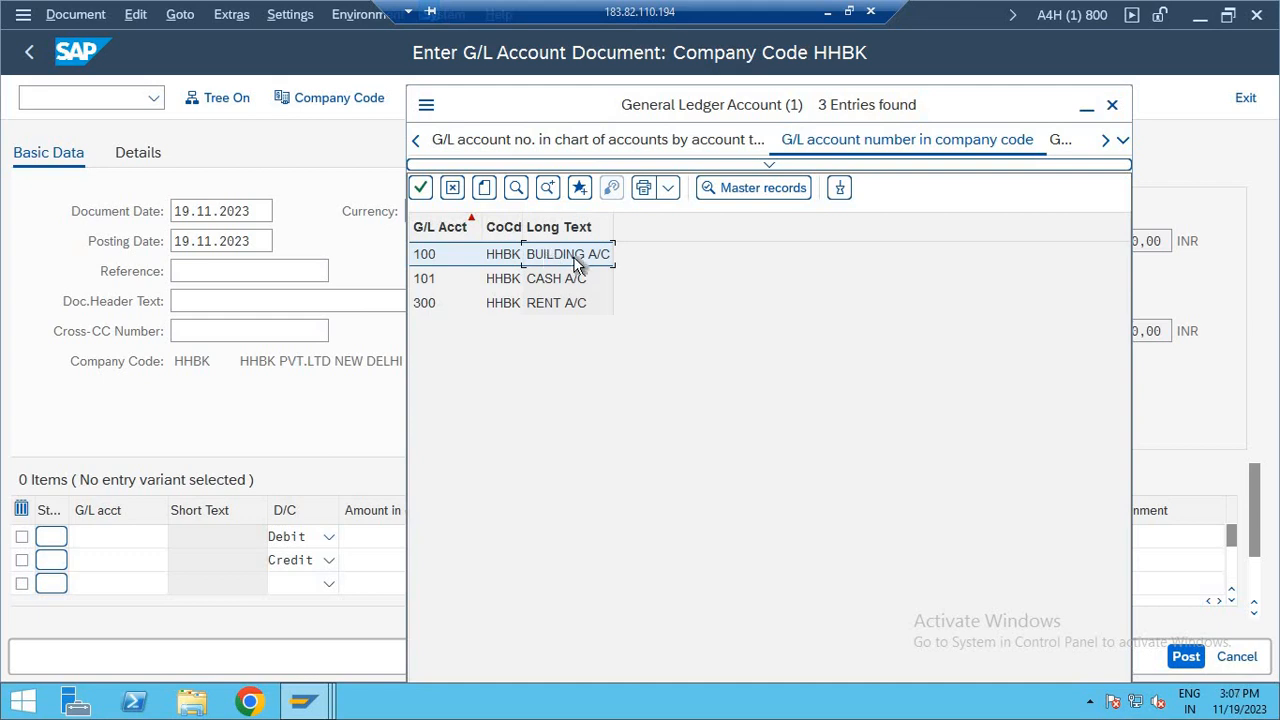
pyautogui.doubleClick(576, 260)
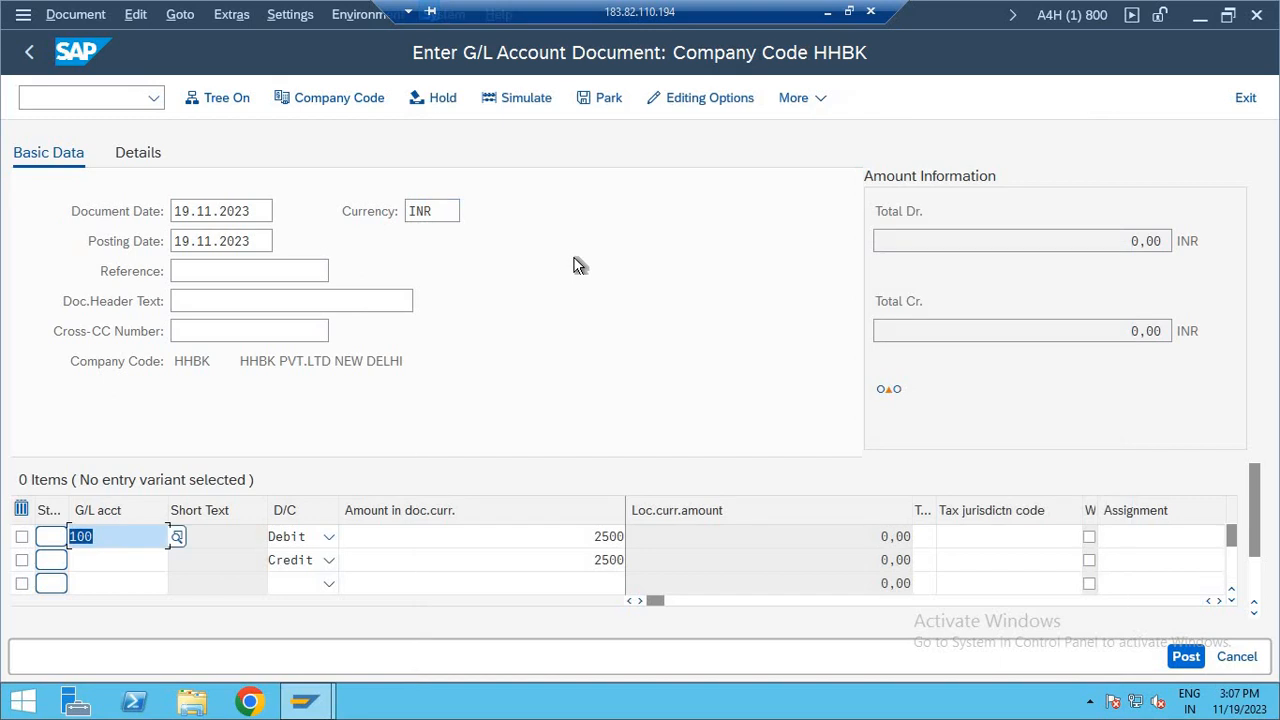
# Look up and assign G/L account 101, CASH A/C, to the credit line and validate the entered items.
pyautogui.click(130, 562)
pyautogui.click(178, 559)
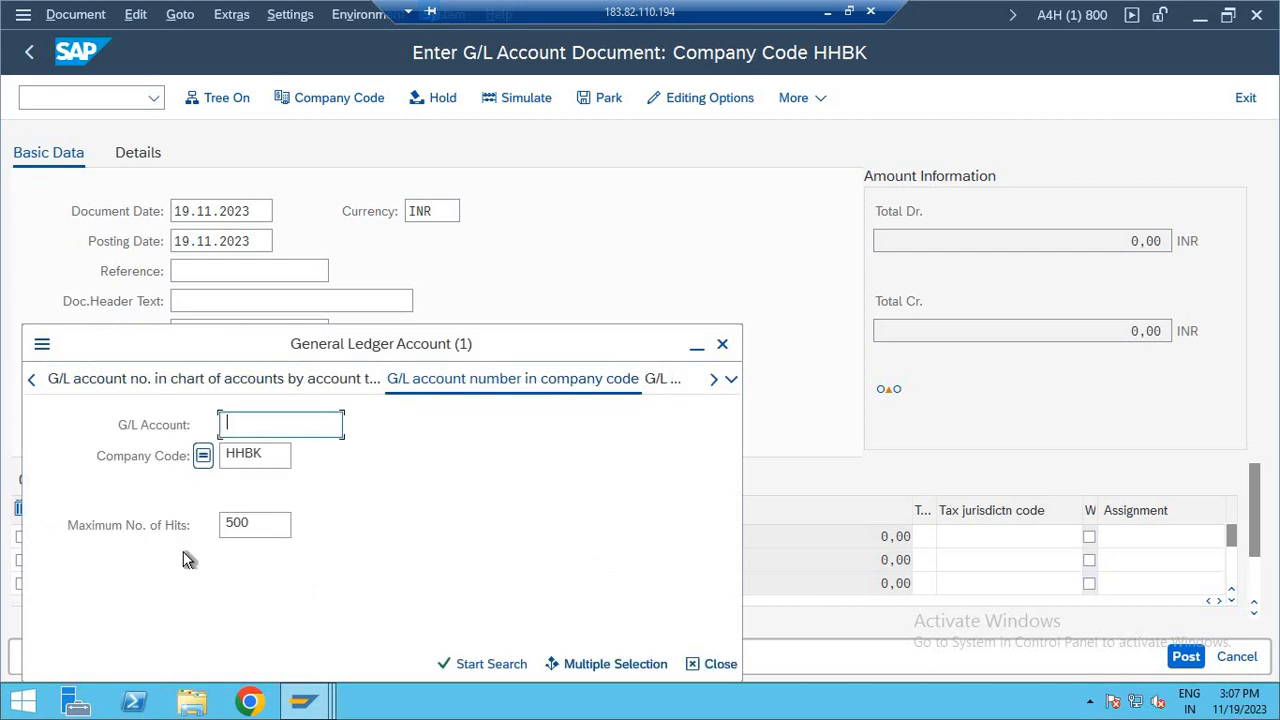
pyautogui.press('Return')
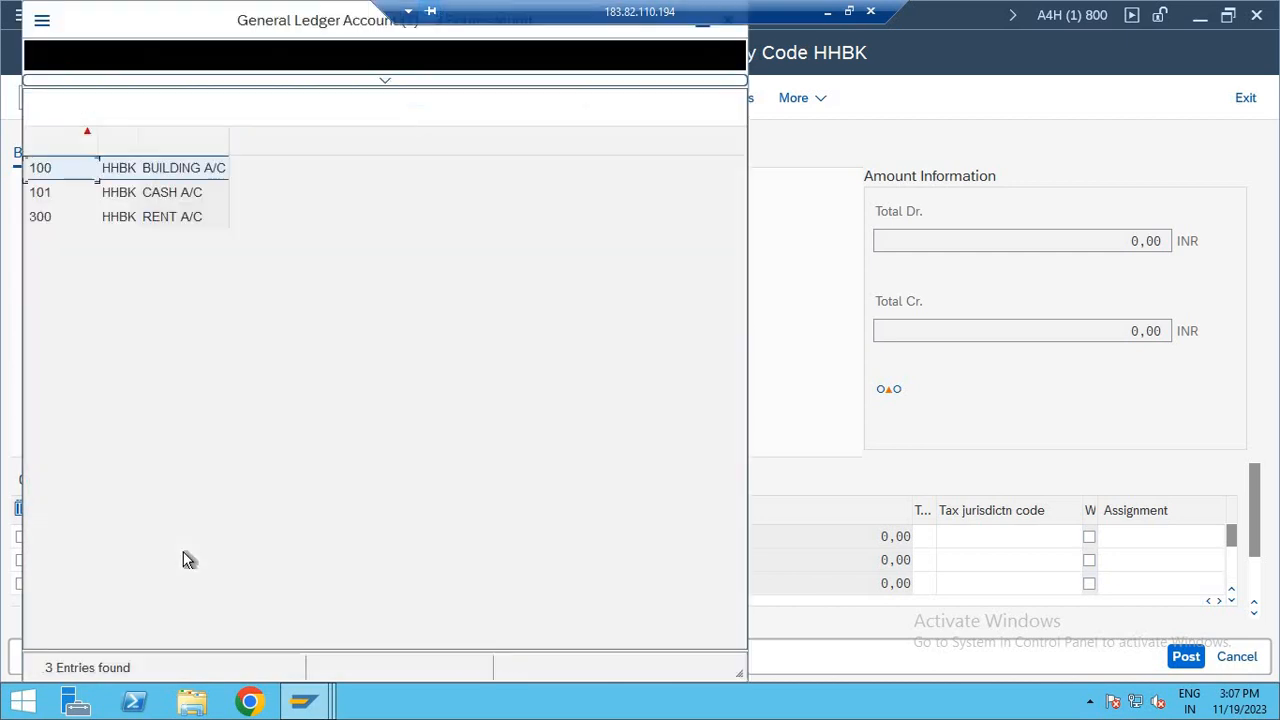
pyautogui.press('Down')
pyautogui.press('Return')
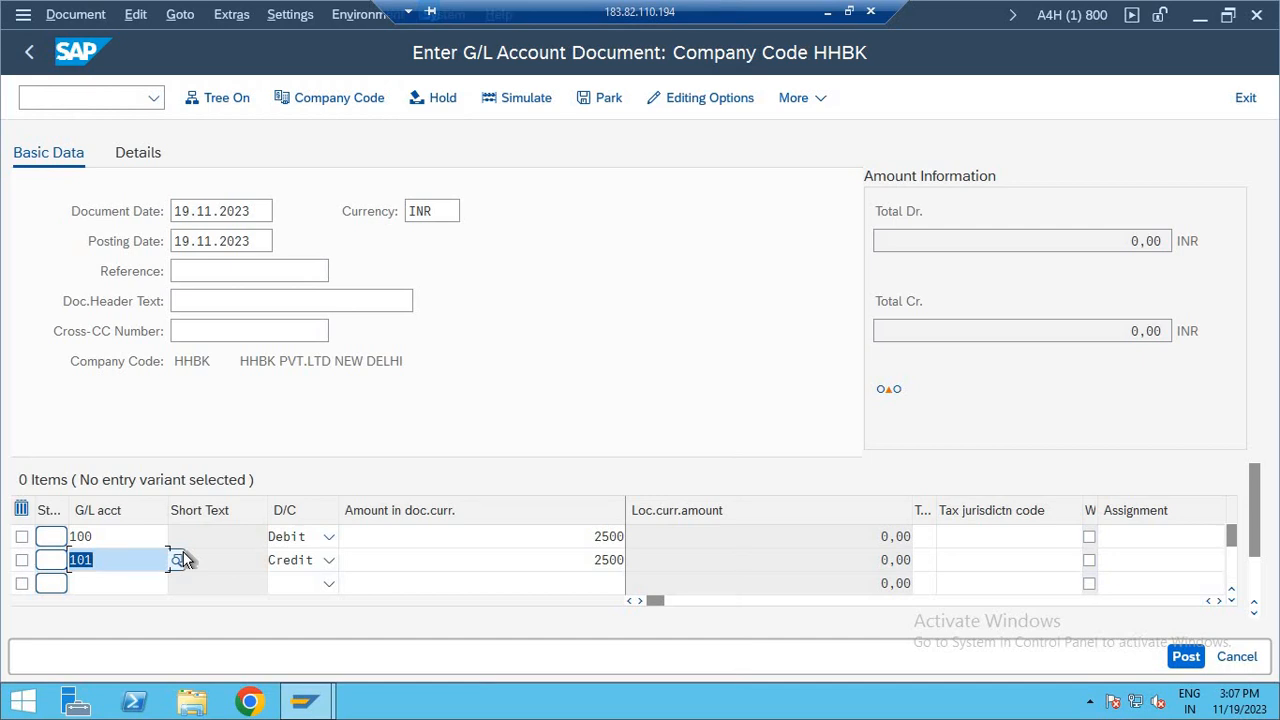
pyautogui.press('Return')
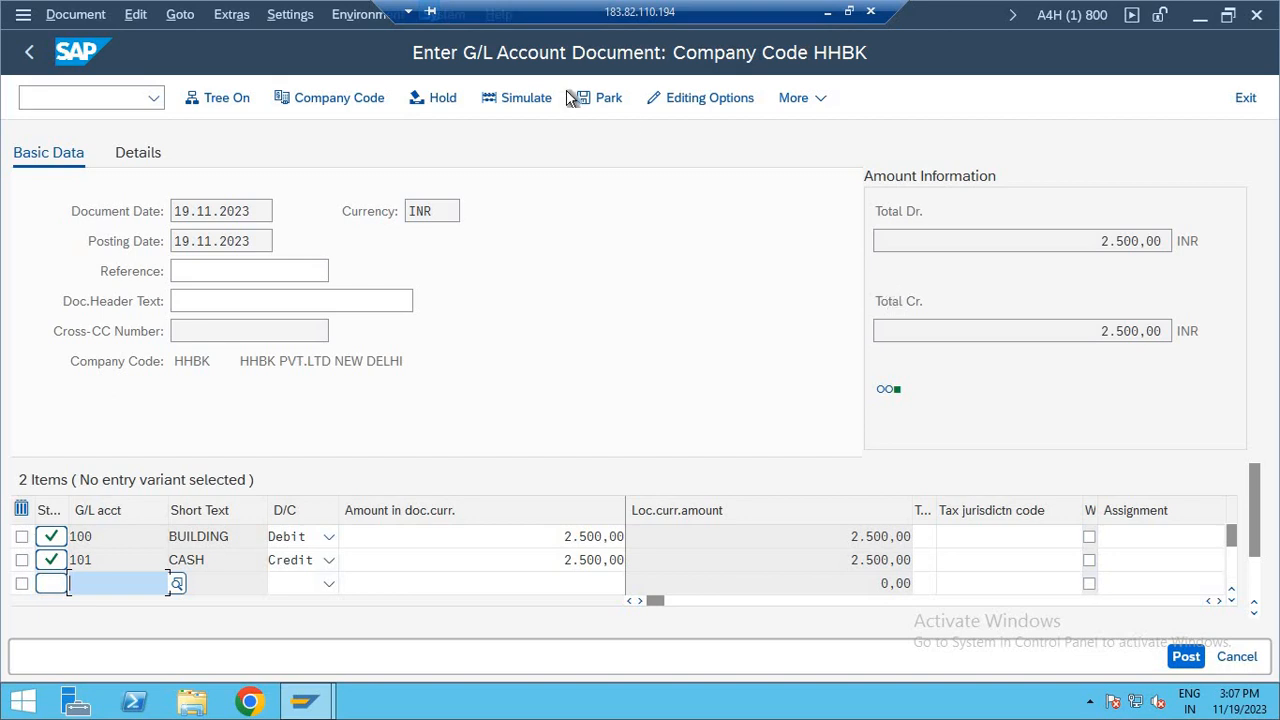
# Hold the document under the temporary document number INVE-00000.
pyautogui.click(443, 100)
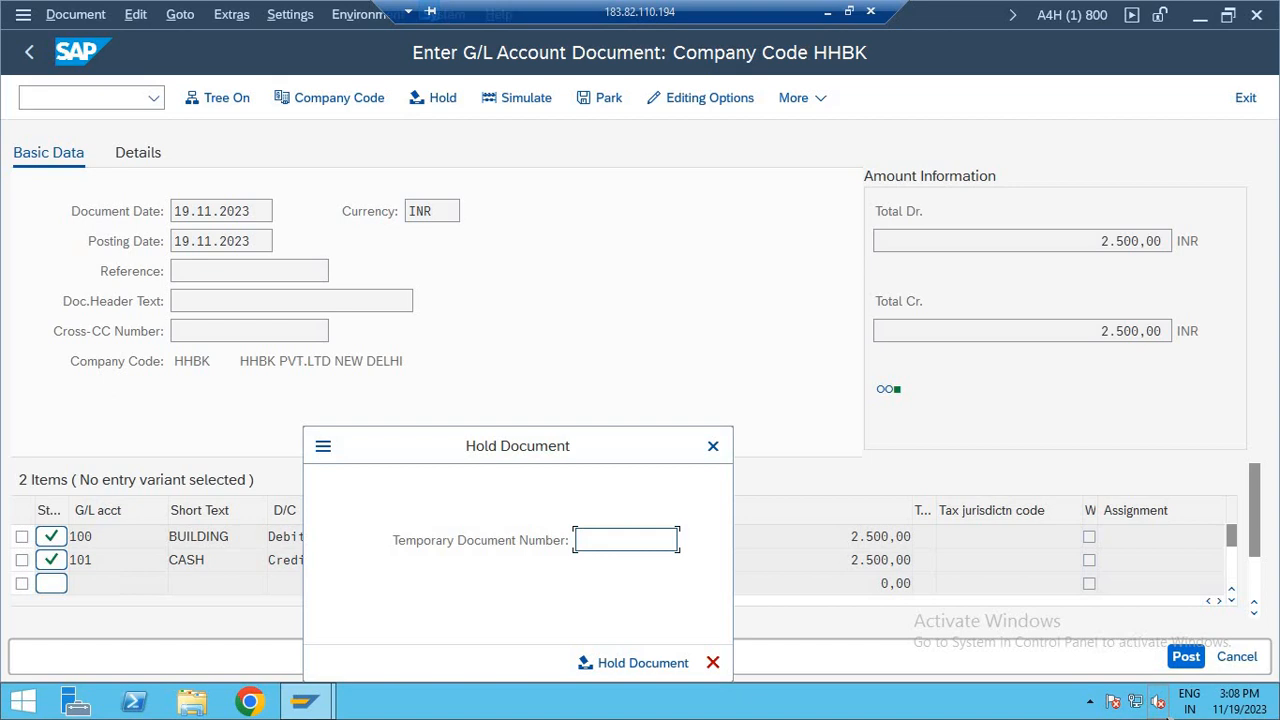
pyautogui.write('INV')
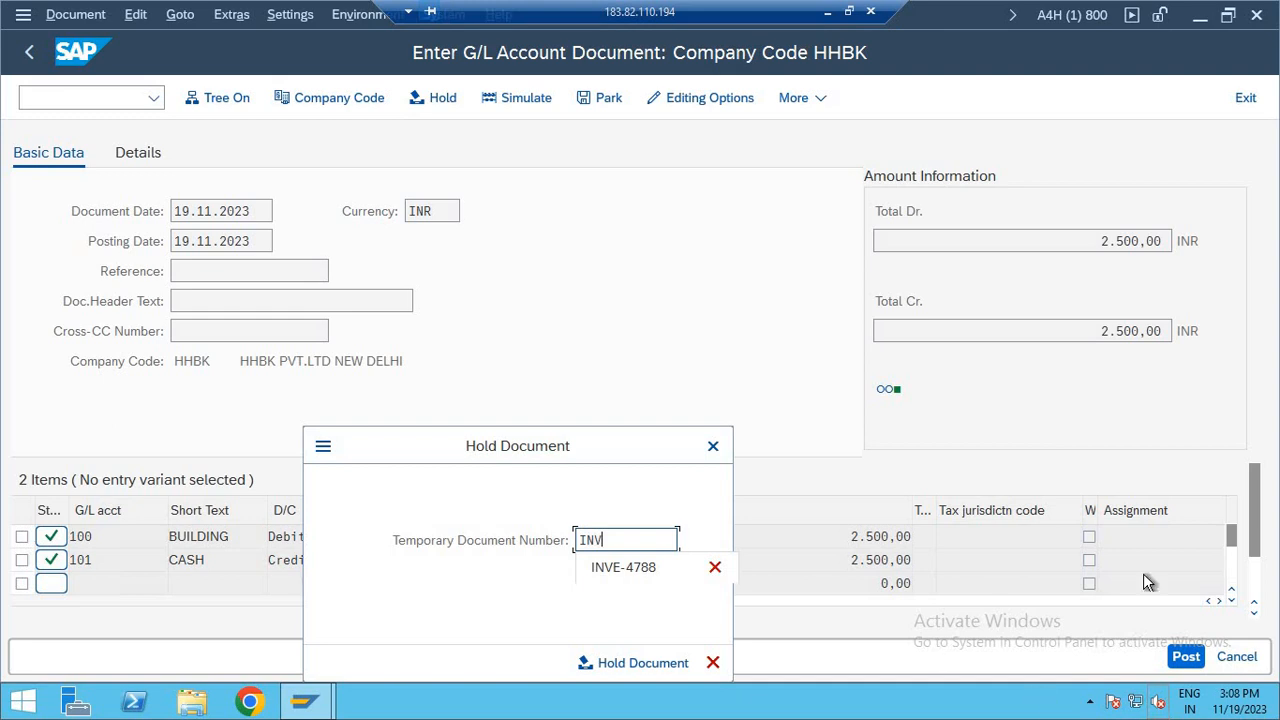
pyautogui.write('E')
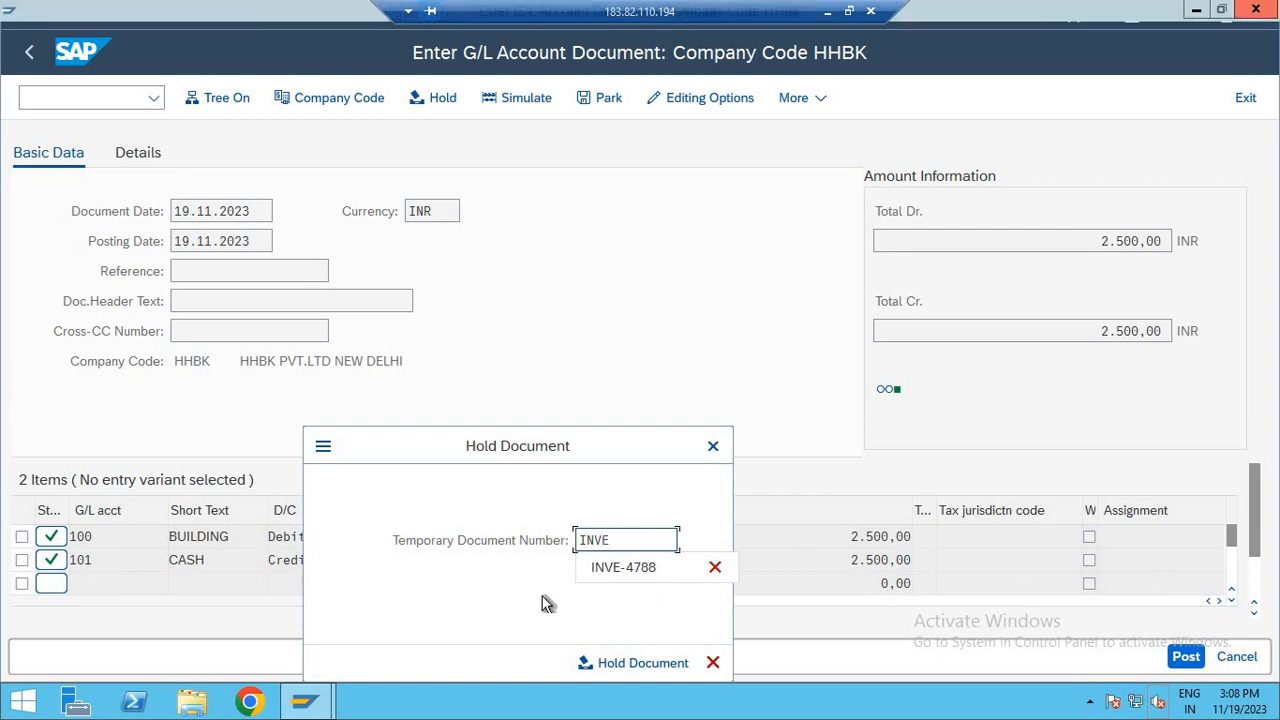
pyautogui.write('-00000')
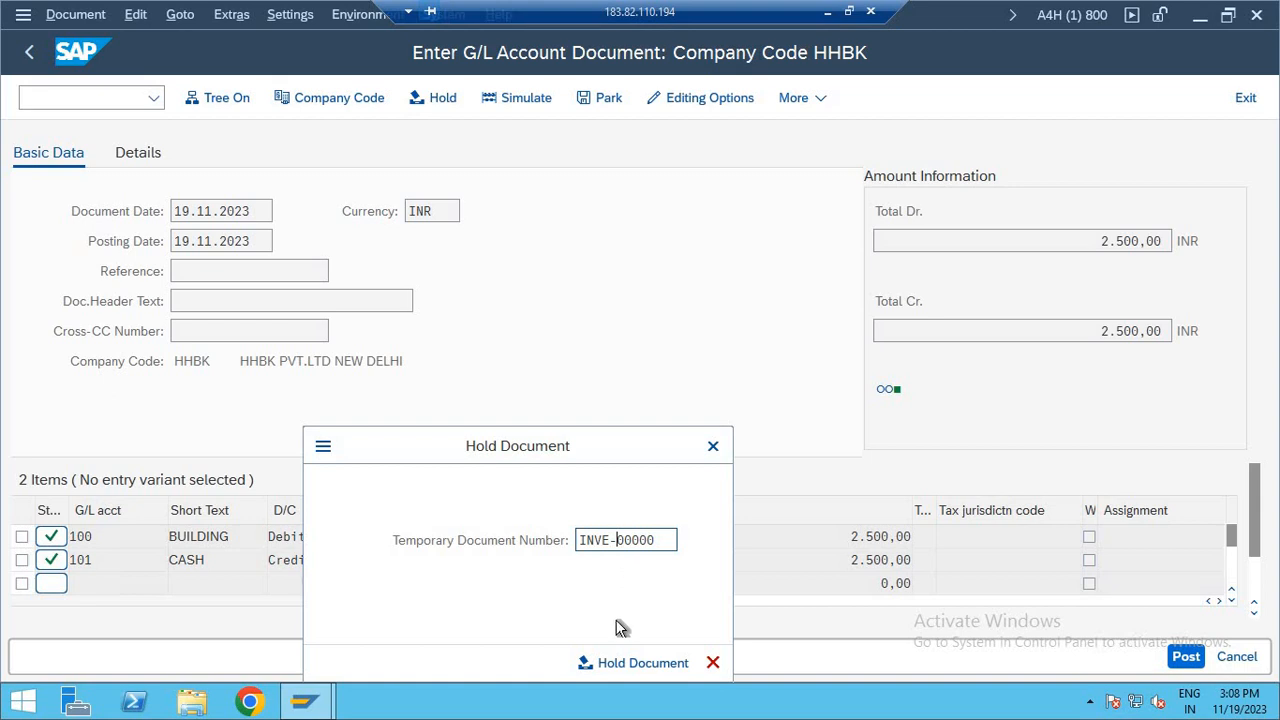
pyautogui.click(617, 664)
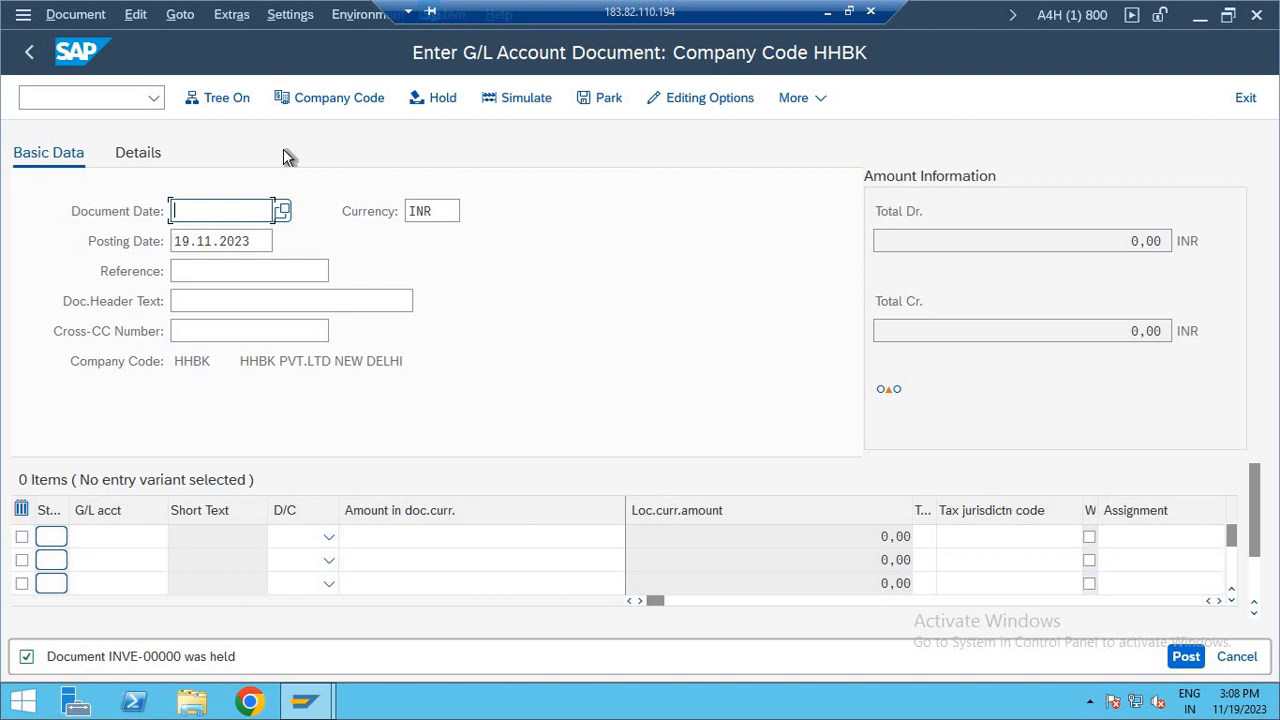
# Load the held document INVE-00000 from the held documents in the tree, and hide the tree.
pyautogui.click(212, 98)
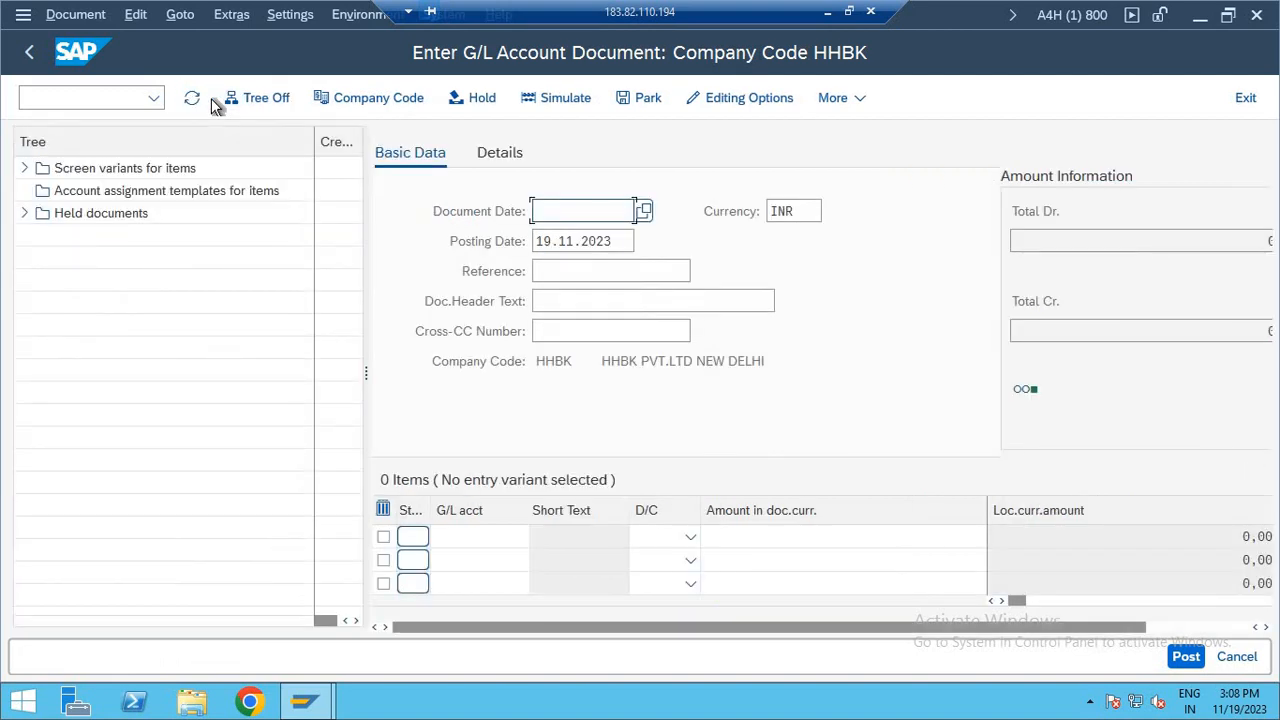
pyautogui.click(25, 214)
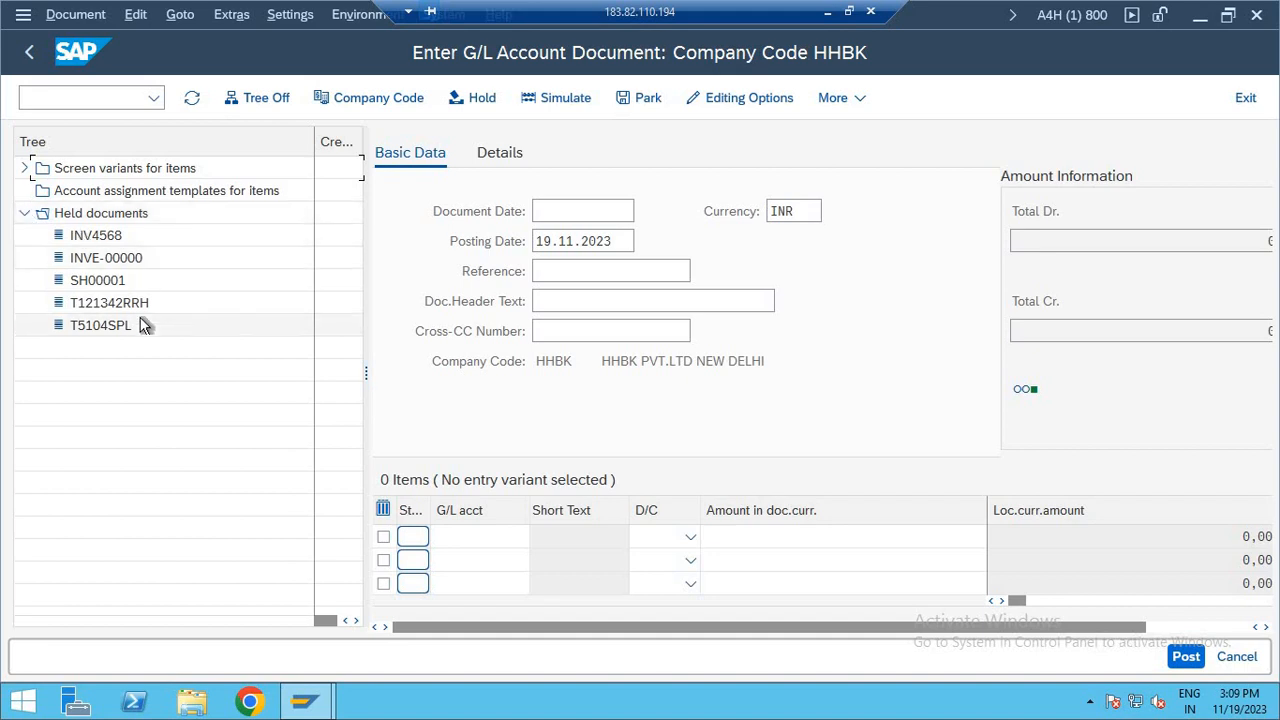
pyautogui.doubleClick(114, 256)
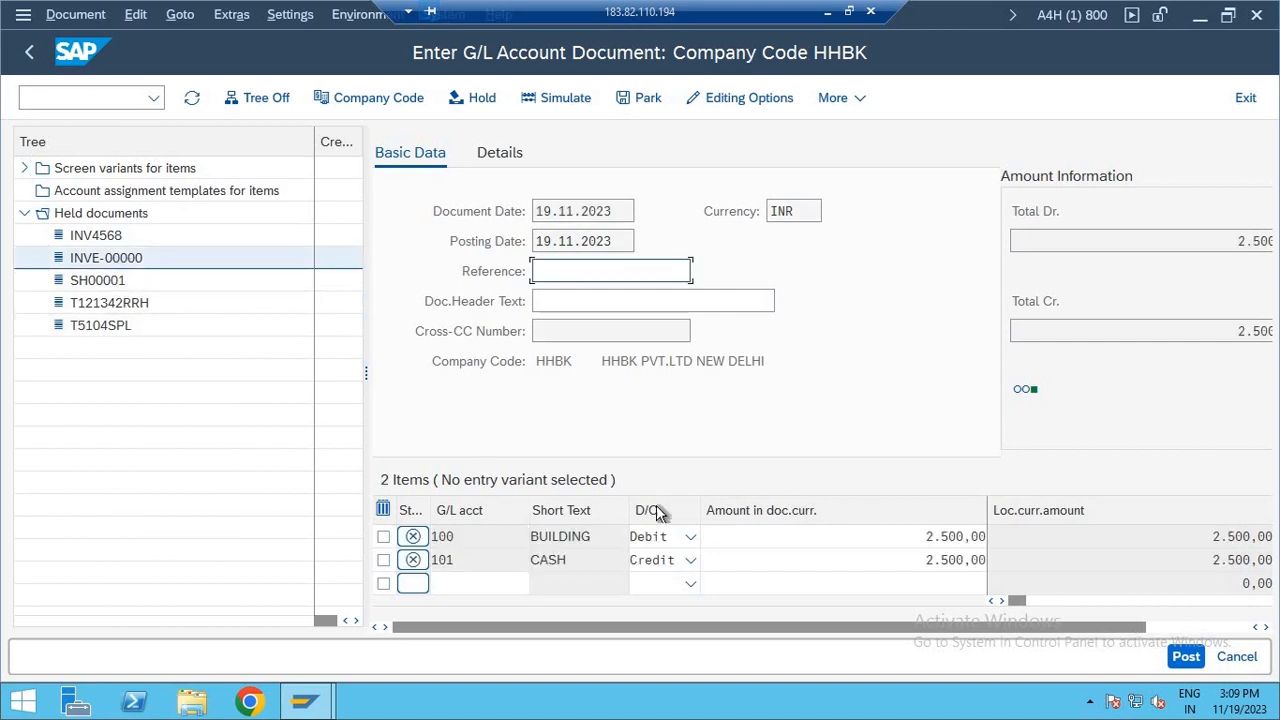
pyautogui.click(262, 101)
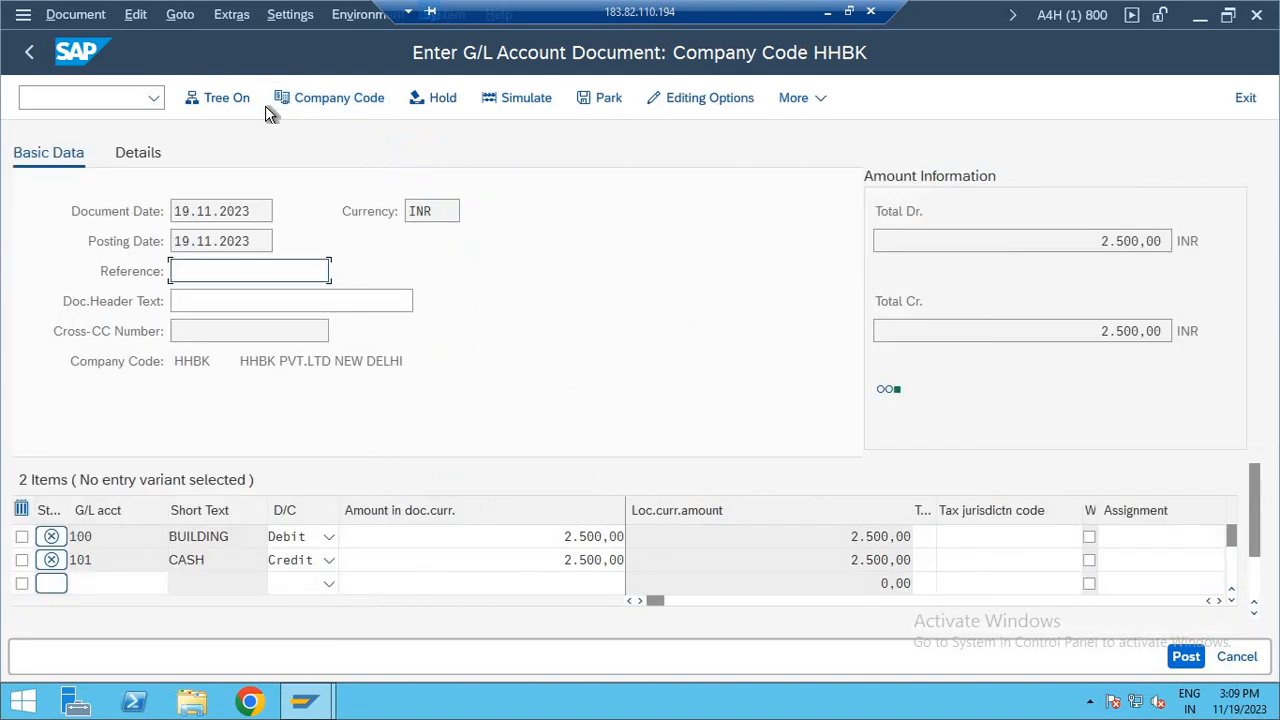
pyautogui.click(848, 11)
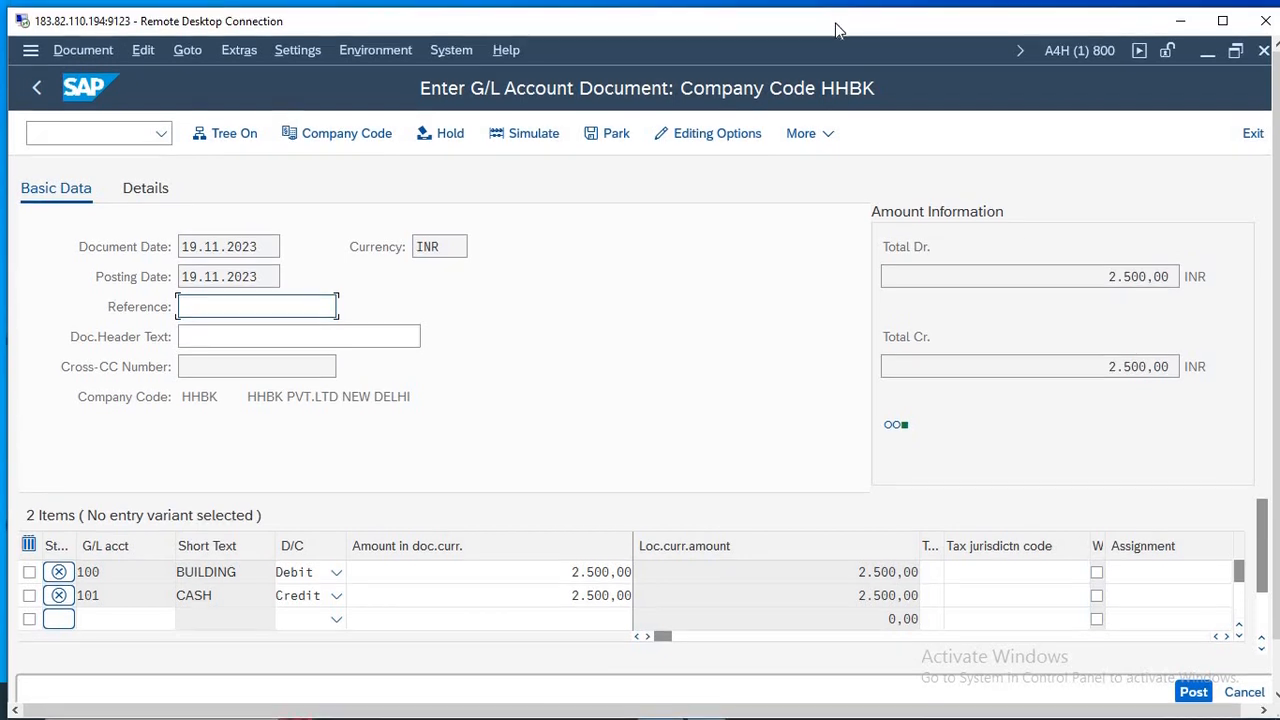
pyautogui.moveTo(838, 20); pyautogui.dragTo(858, 61)
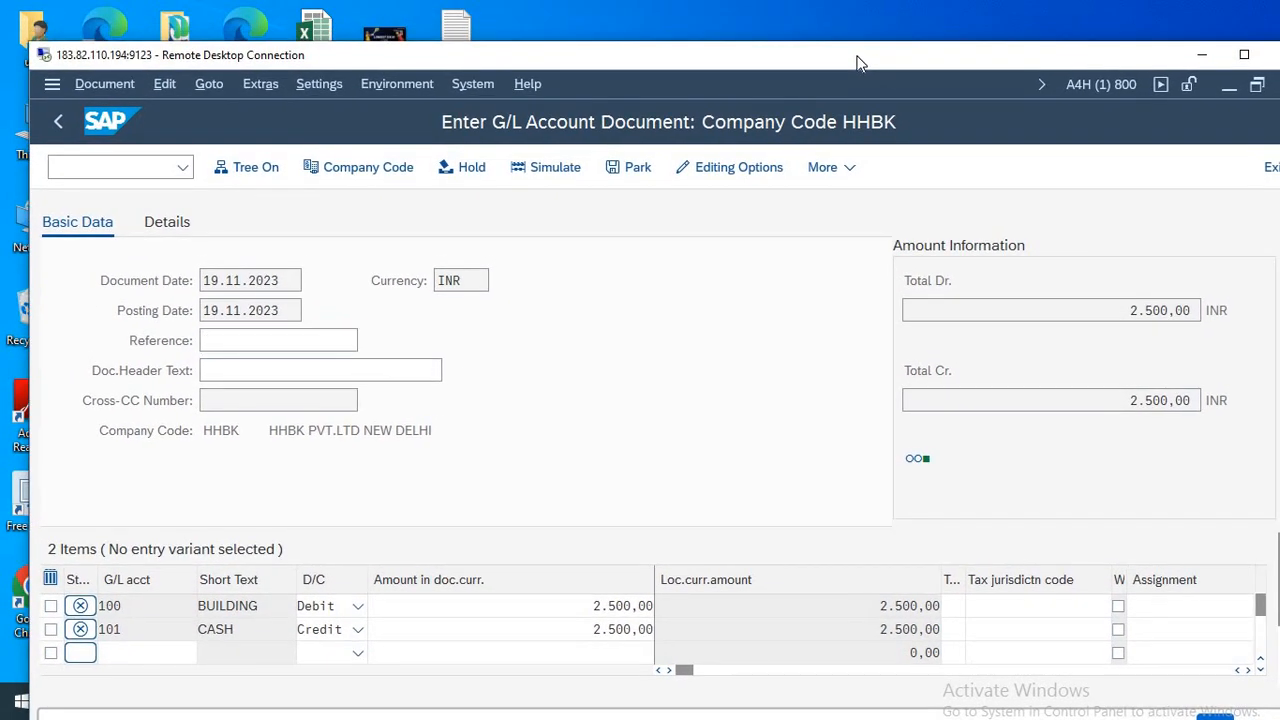
pyautogui.click(1244, 55)
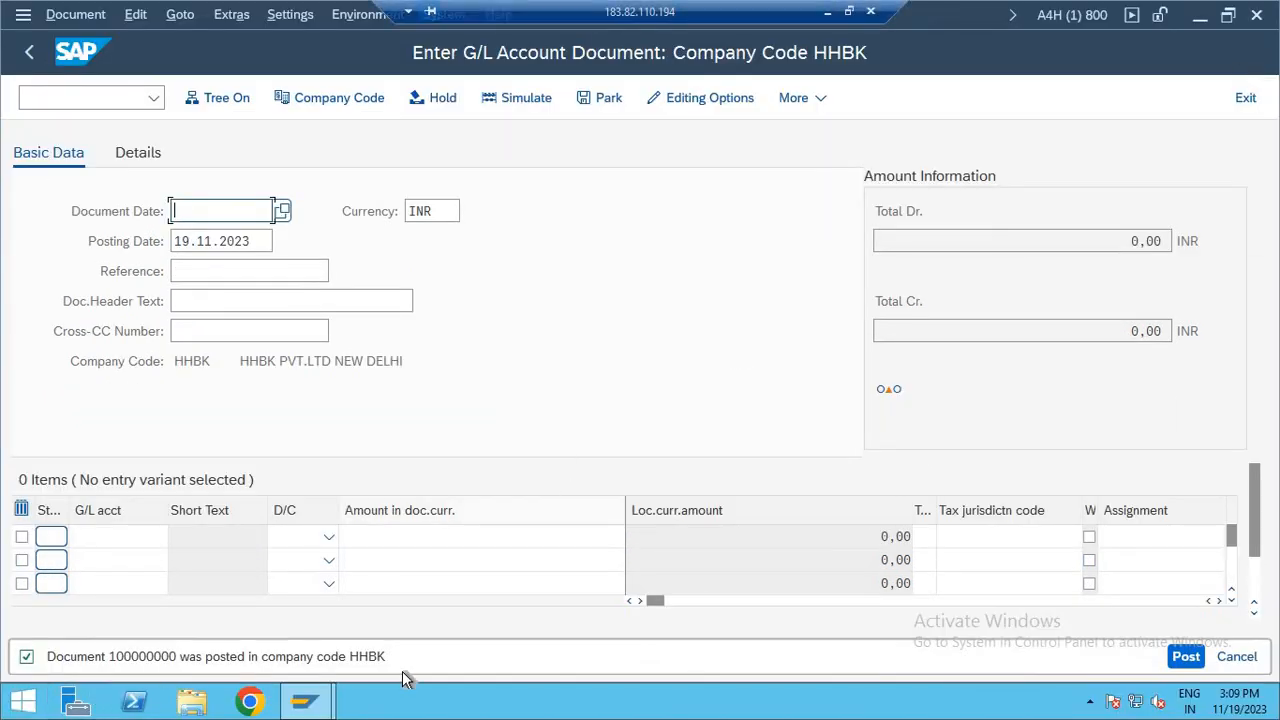
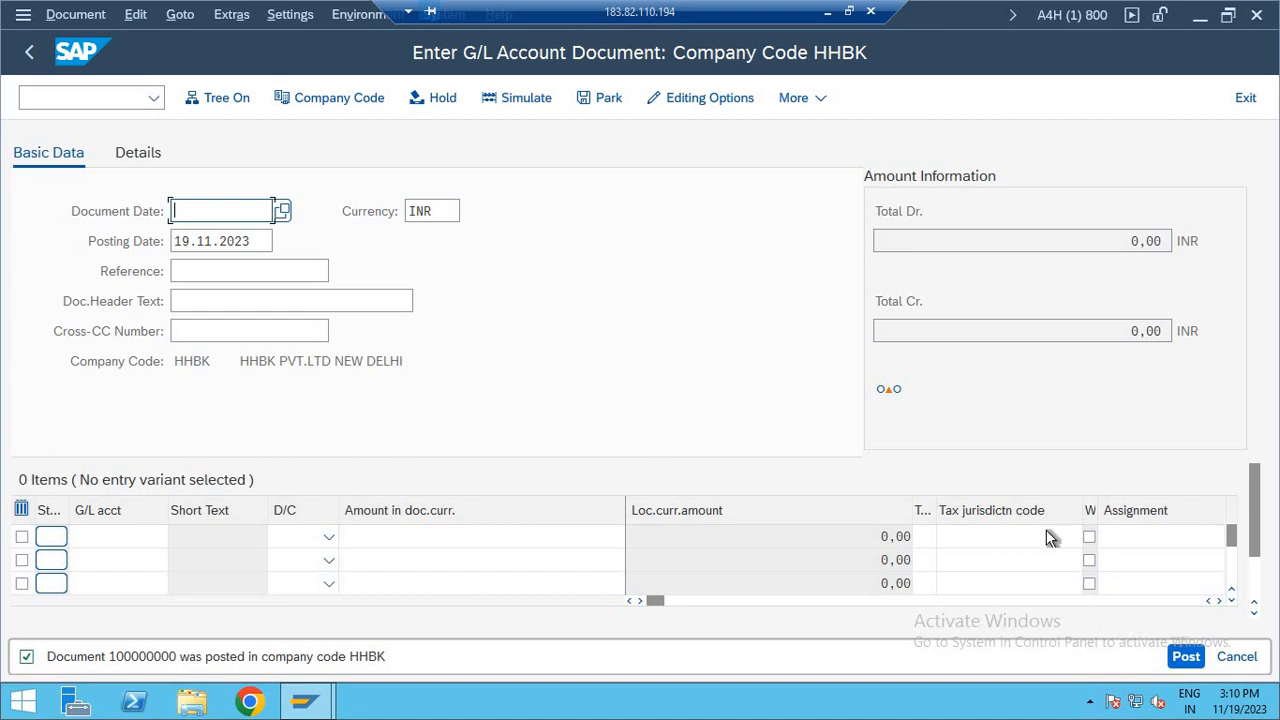
# Check the list of held documents for INVE-00000 in the tree and leave G/L document entry.
pyautogui.click(237, 98)
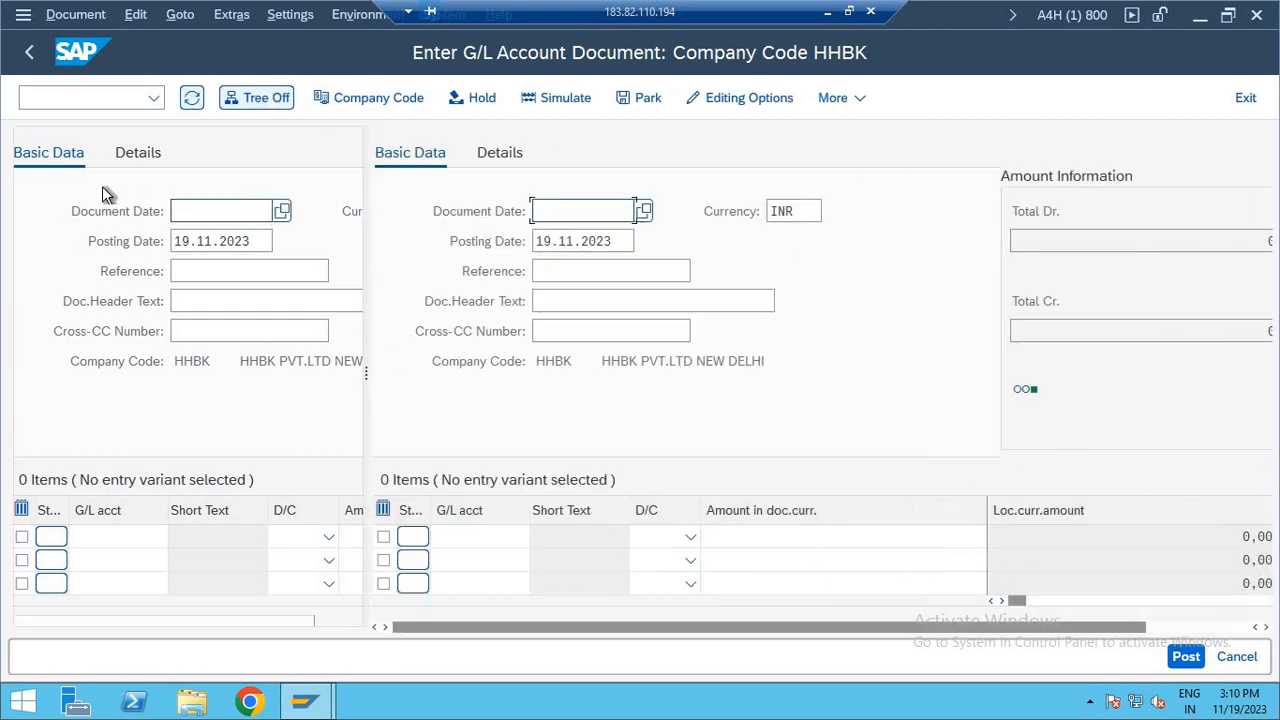
pyautogui.click(28, 214)
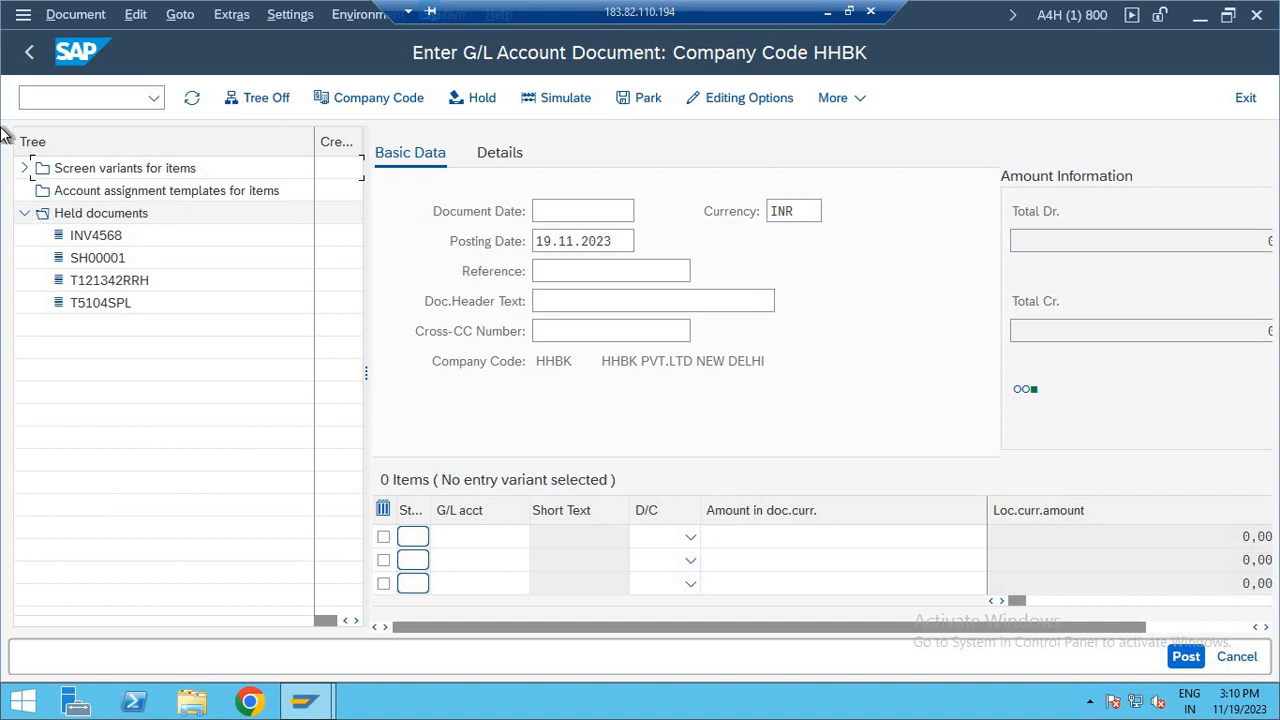
pyautogui.click(84, 98)
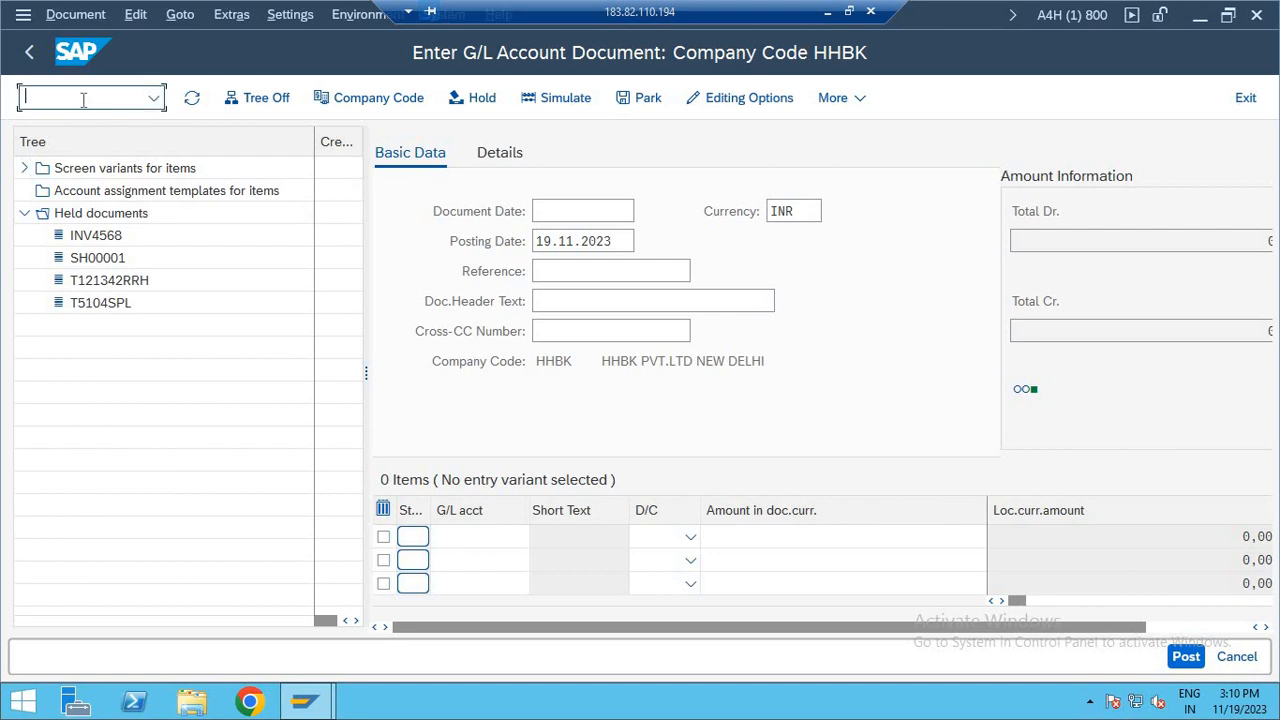
pyautogui.write('/n')
pyautogui.press('Return')
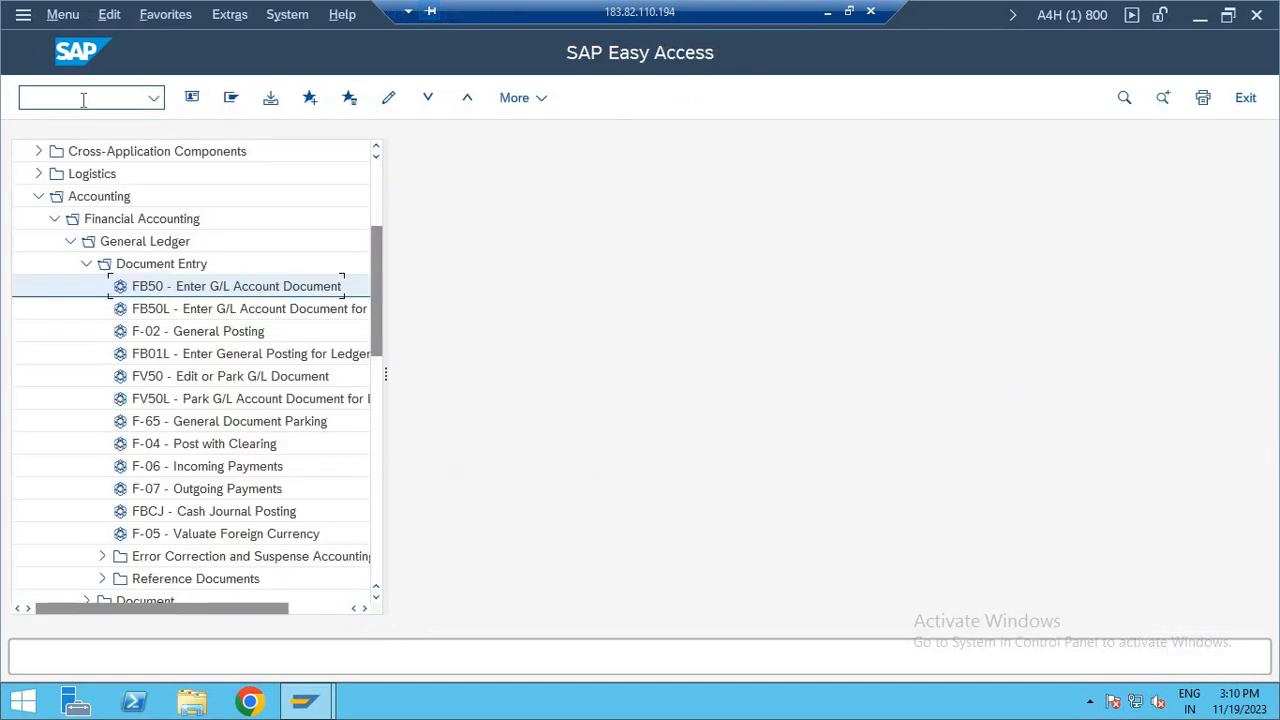
# Display the open line items of G/L account 101, CASH A/C, in company code HHBK with transaction FBL3N, and return to the start screen.
pyautogui.click(84, 98)
pyautogui.write('FBL3N')
pyautogui.press('Return')
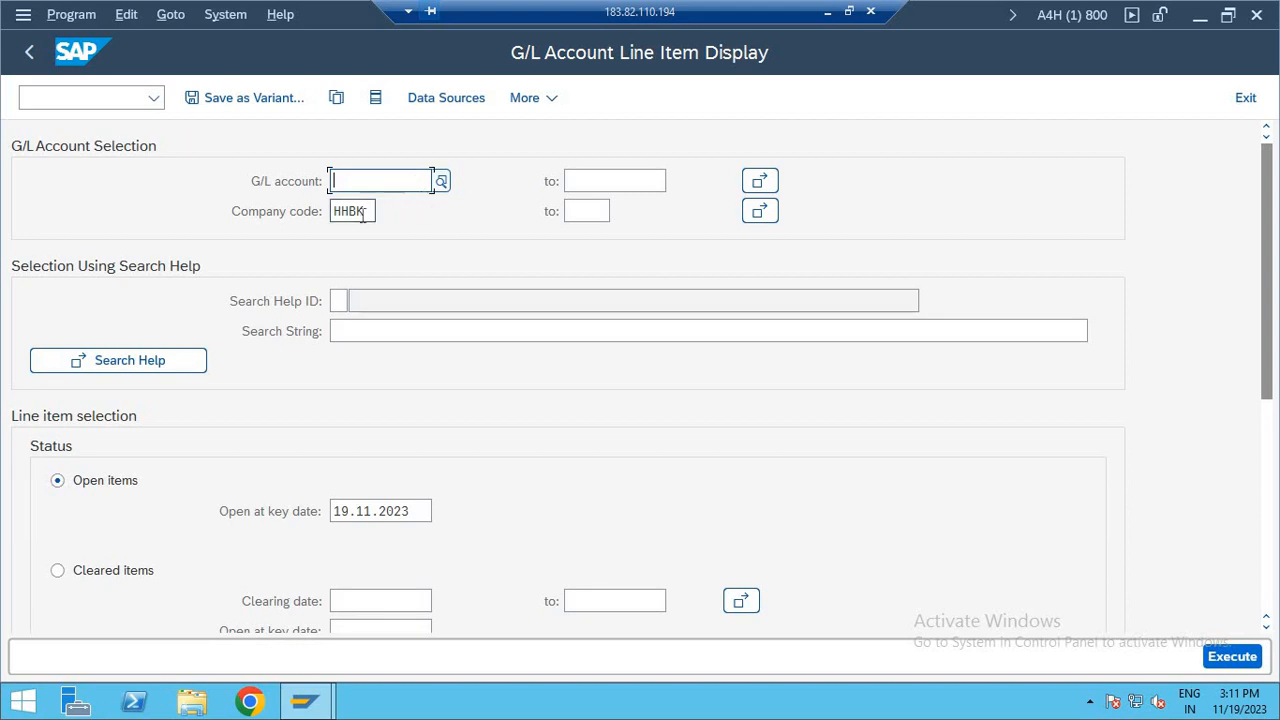
pyautogui.click(447, 180)
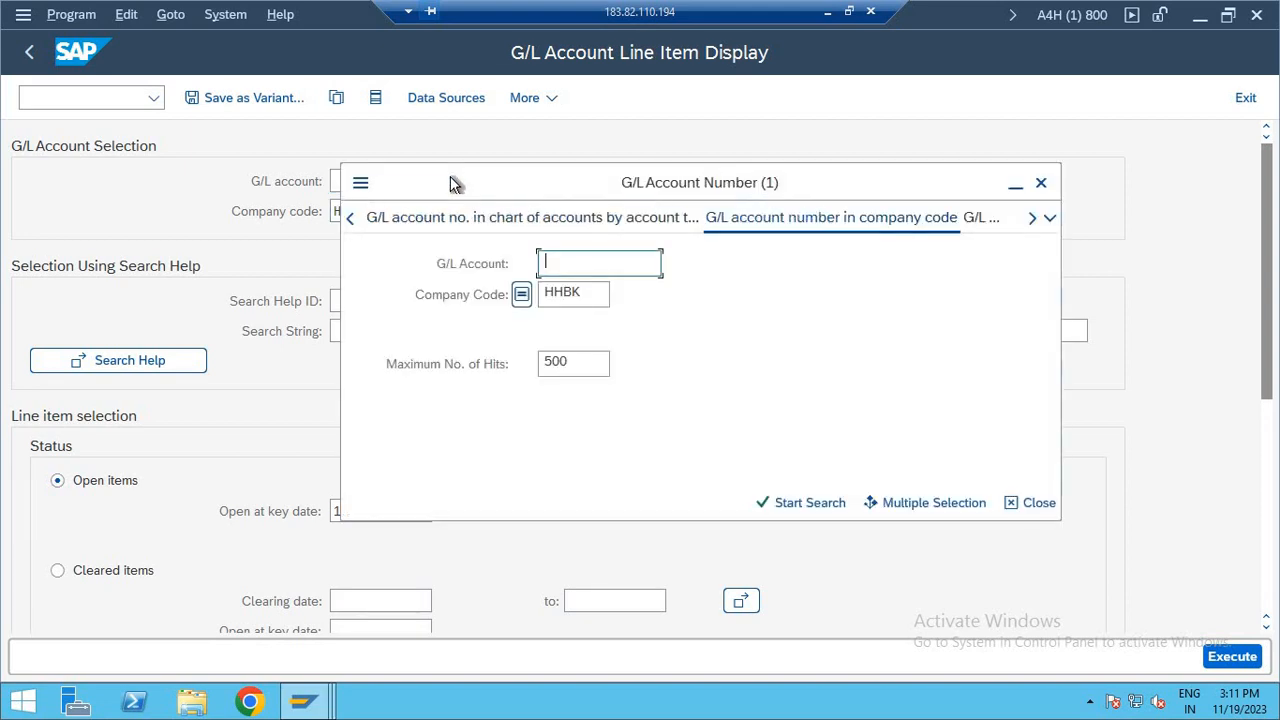
pyautogui.press('Return')
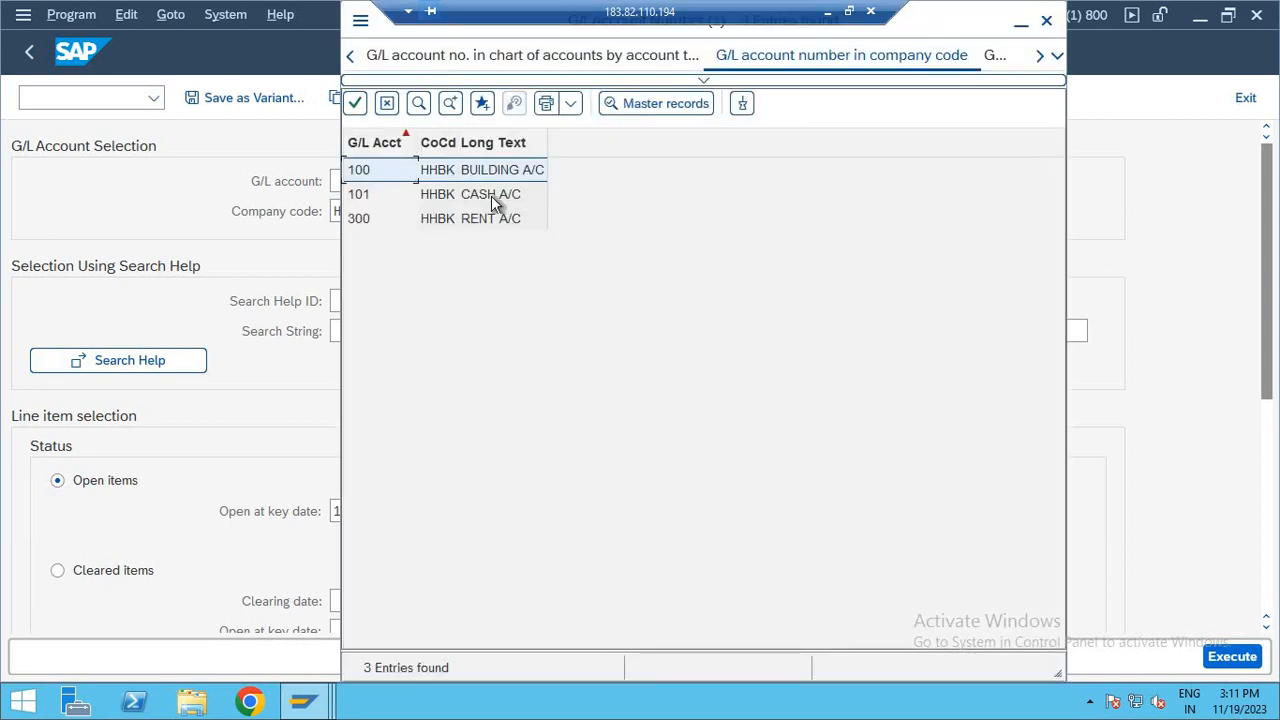
pyautogui.click(495, 197)
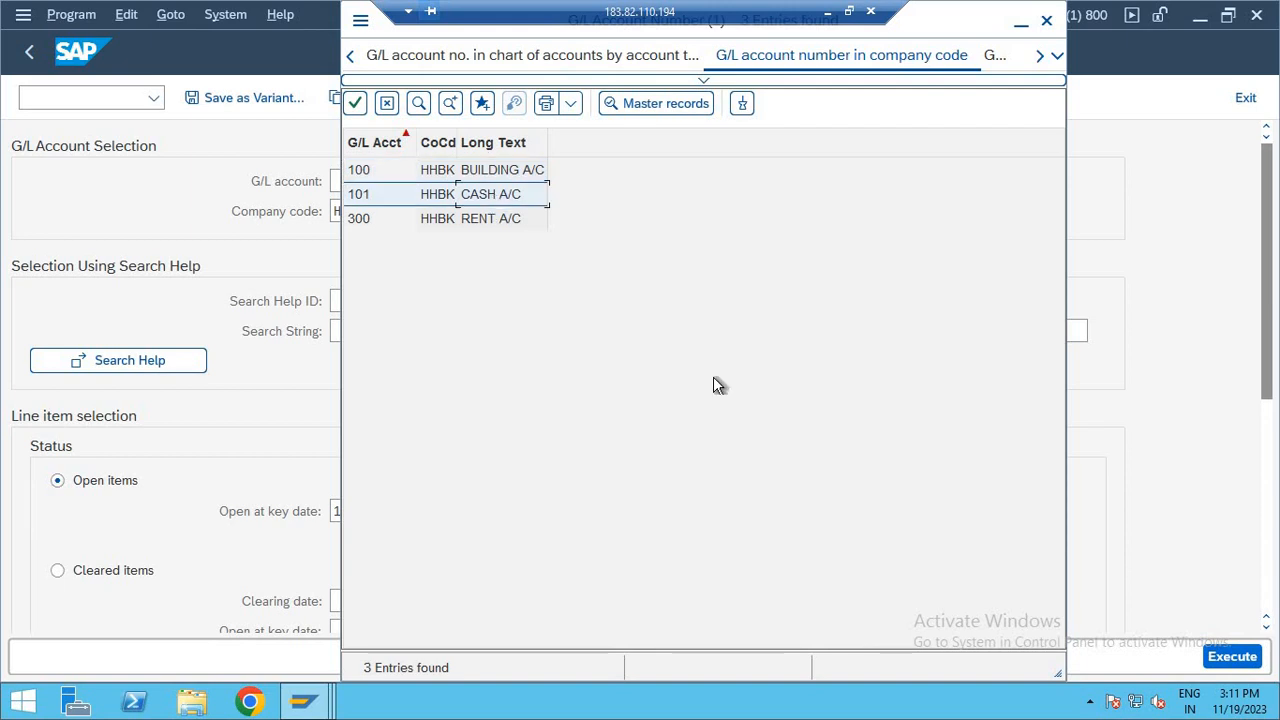
pyautogui.press('Return')
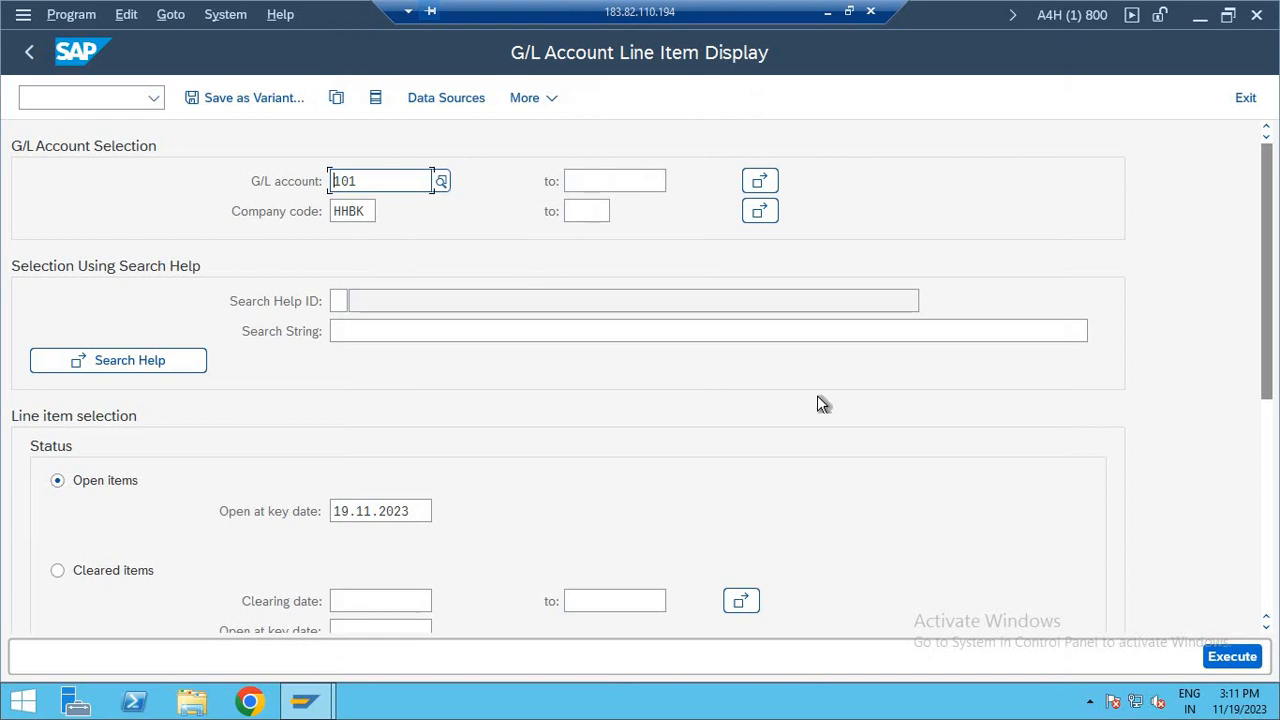
pyautogui.click(1230, 656)
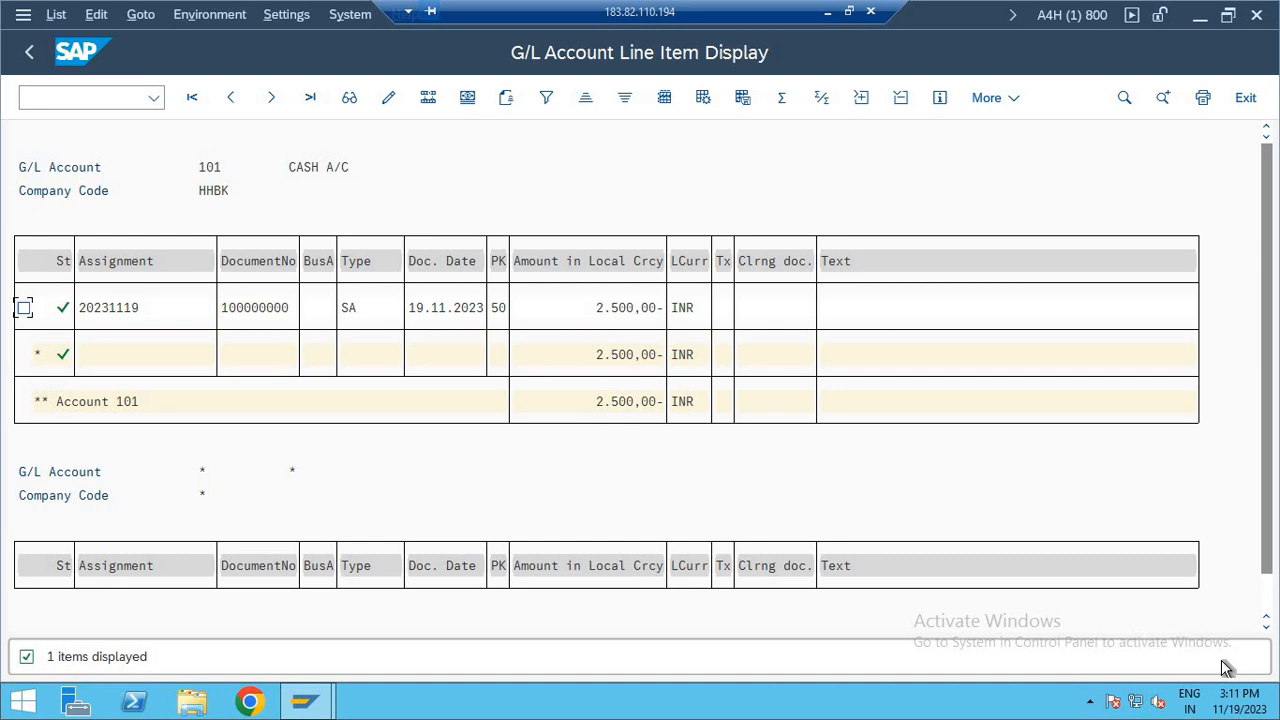
pyautogui.press('F3')
pyautogui.press('F3')
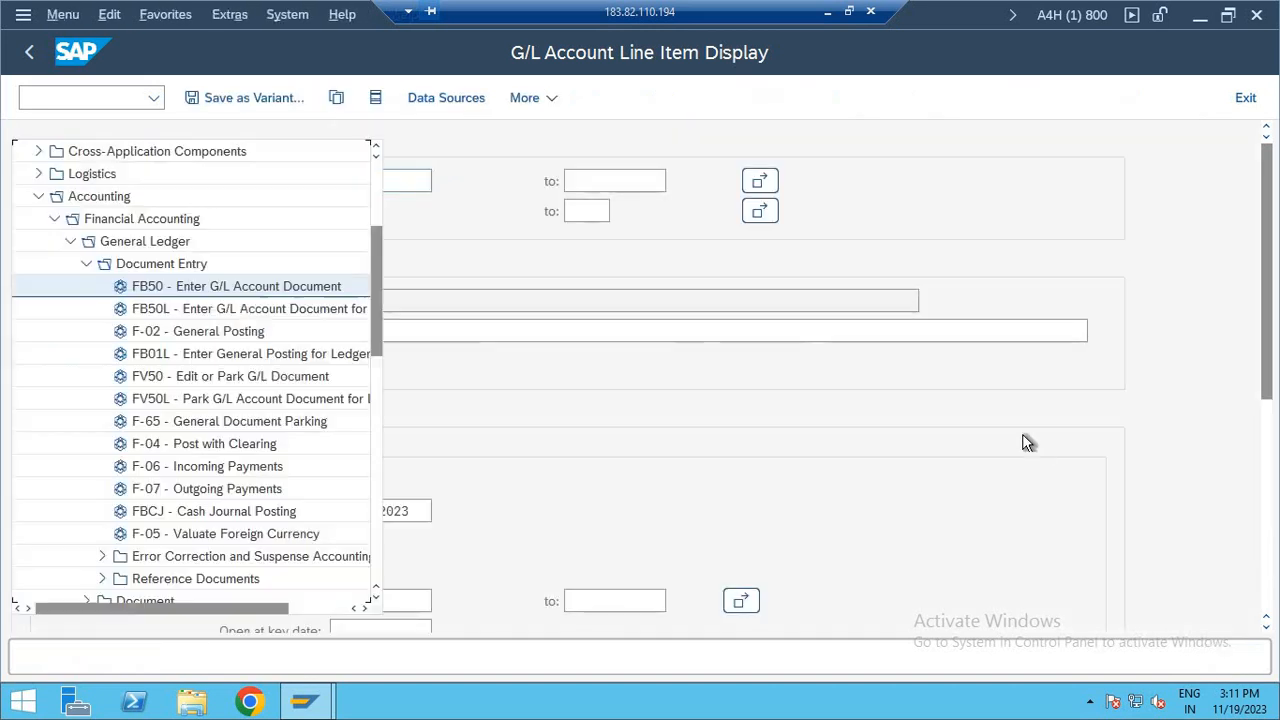
# Minimize the remote desktop session to get to the local desktop.
pyautogui.click(849, 11)
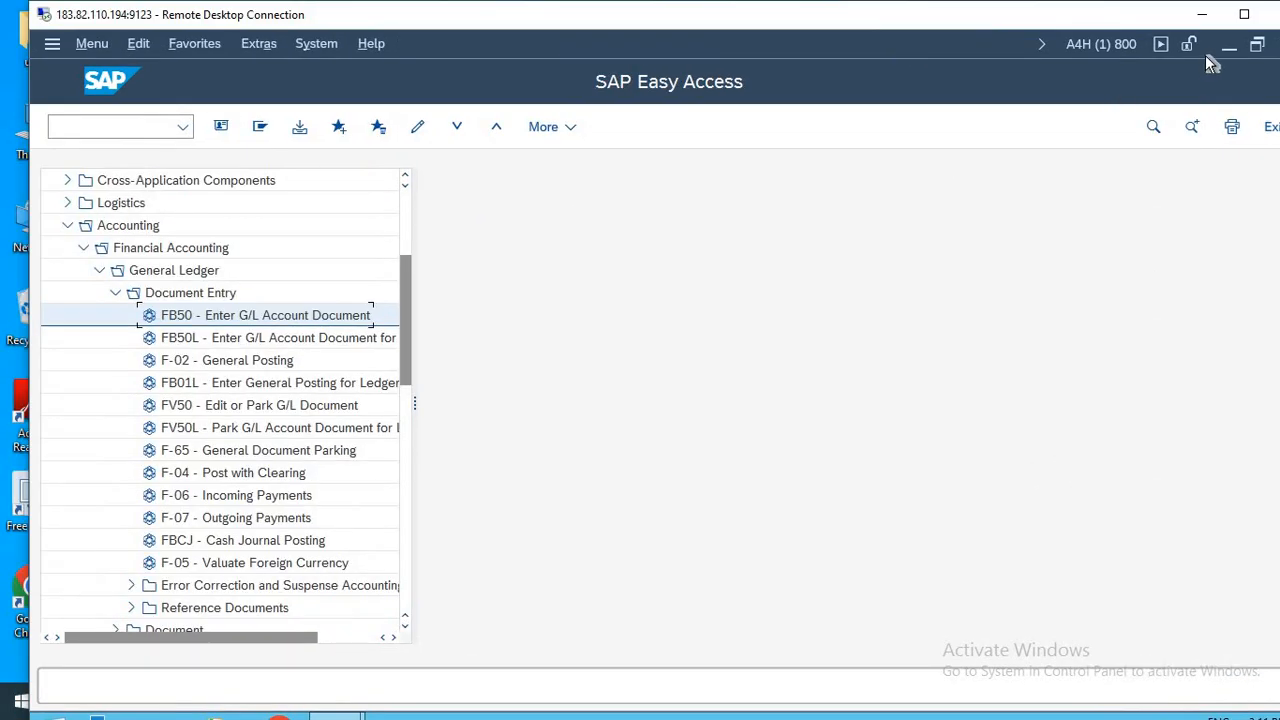
pyautogui.click(1196, 15)
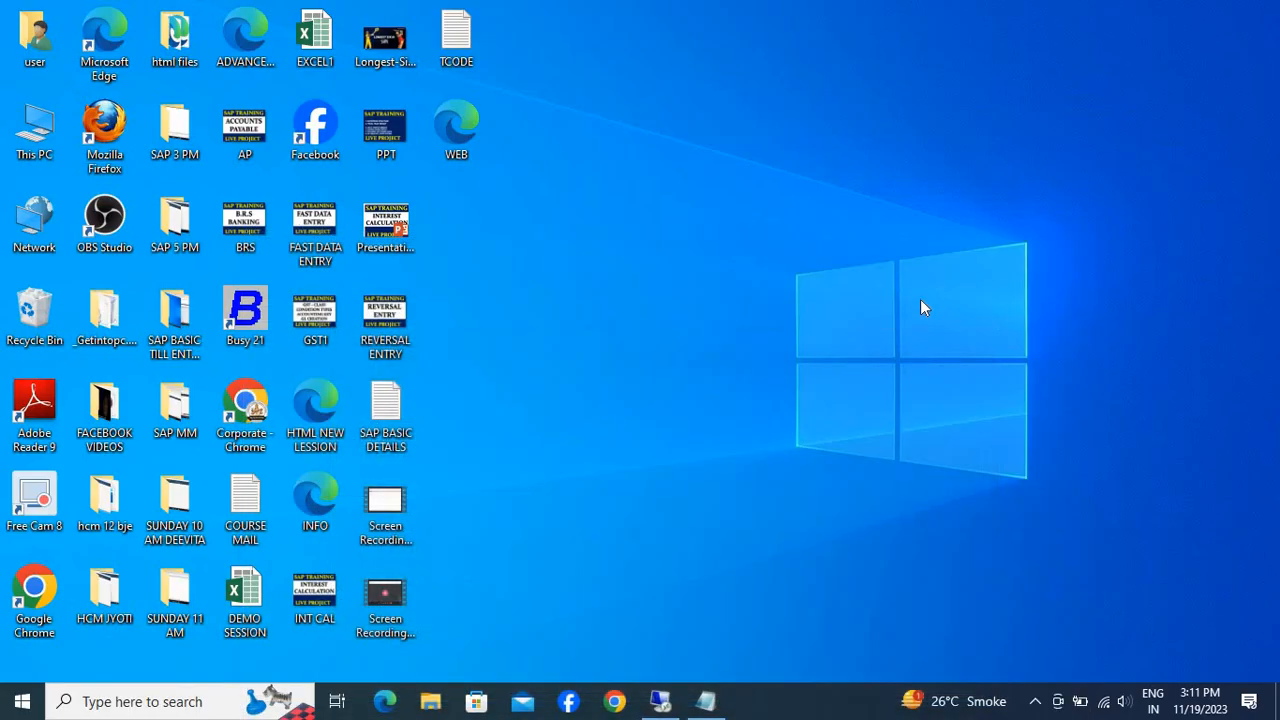